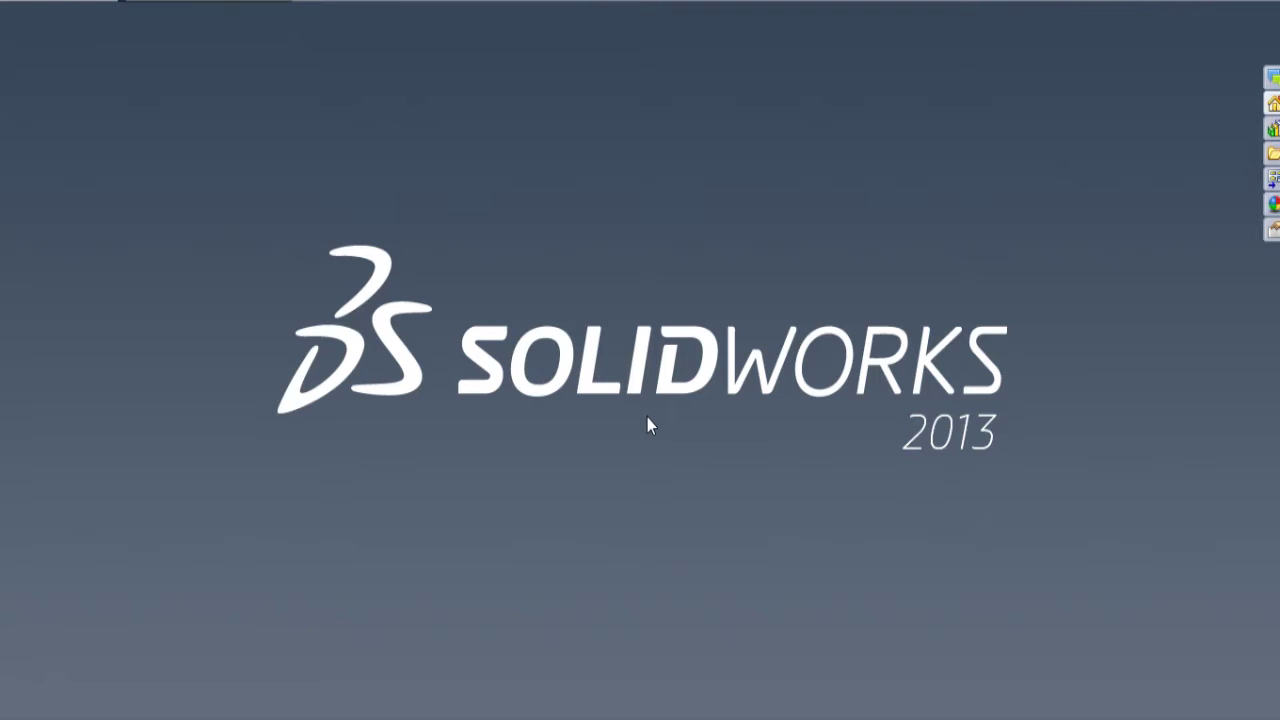
Create a new part document and set its unit system to MMGS (millimeter, gram, second)
{"action": "left_click", "coordinate": [165, 3]}
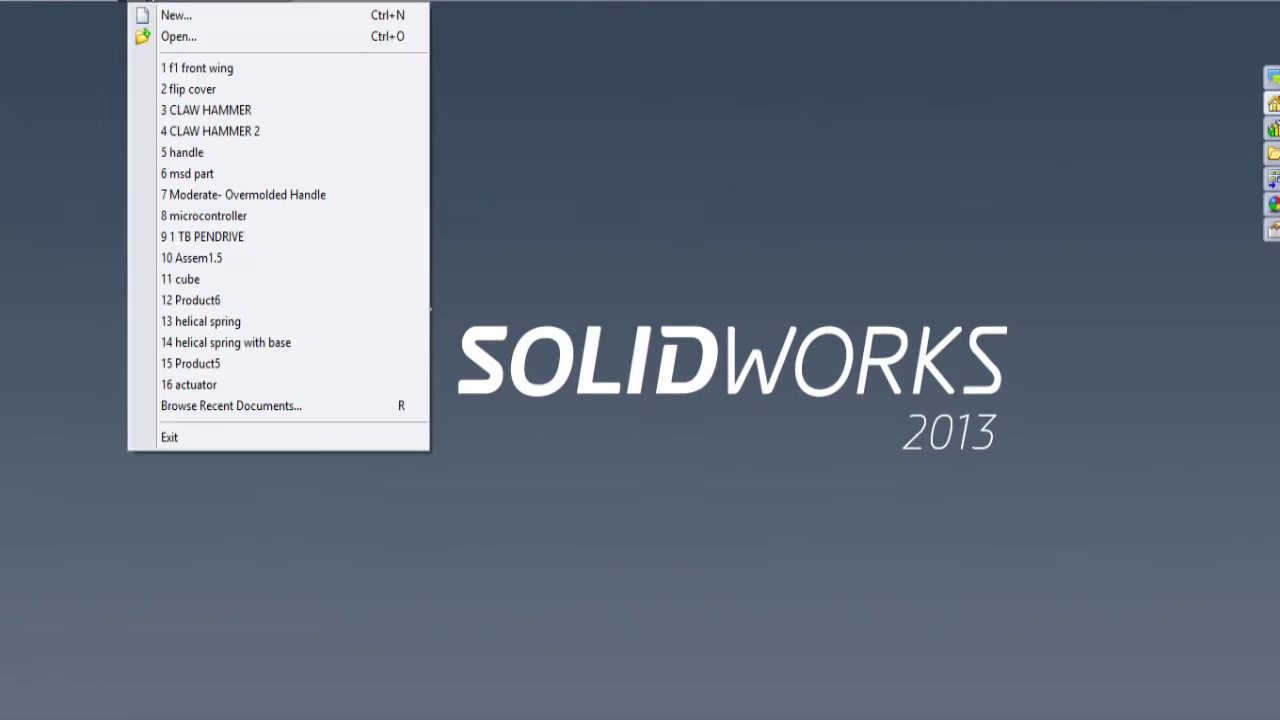
{"action": "left_click", "coordinate": [170, 16]}
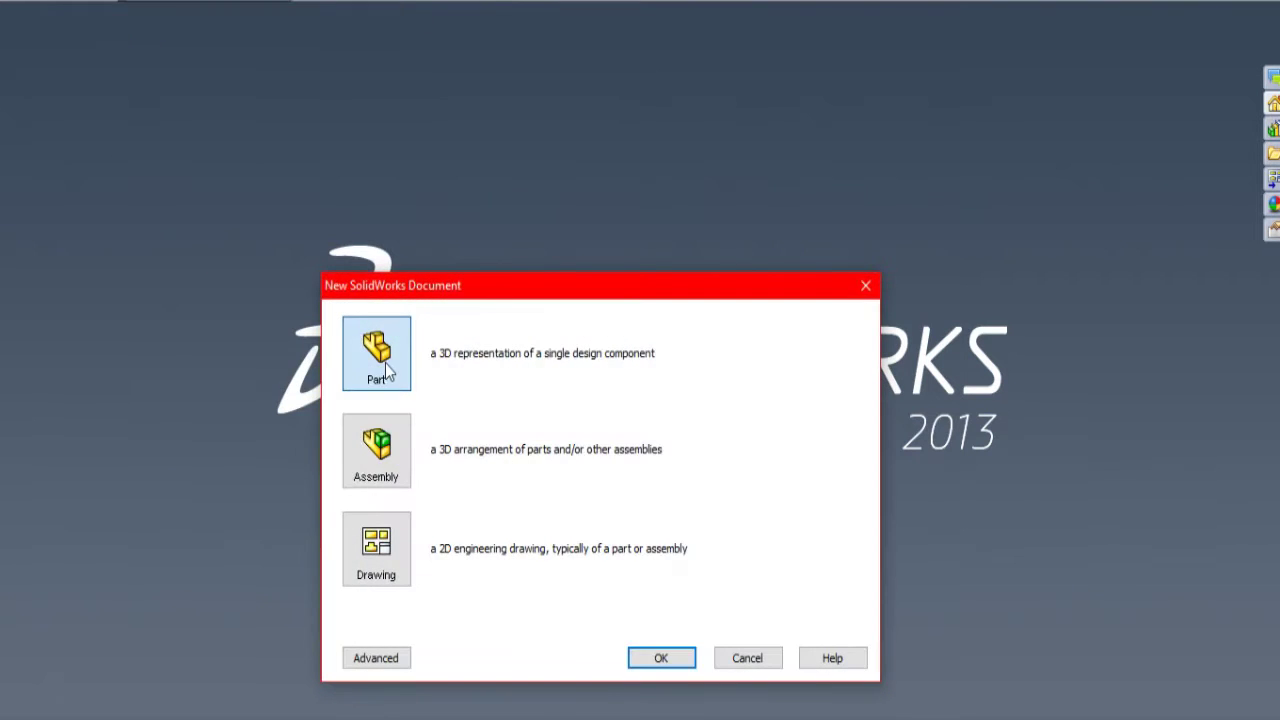
{"action": "left_click", "coordinate": [679, 667]}
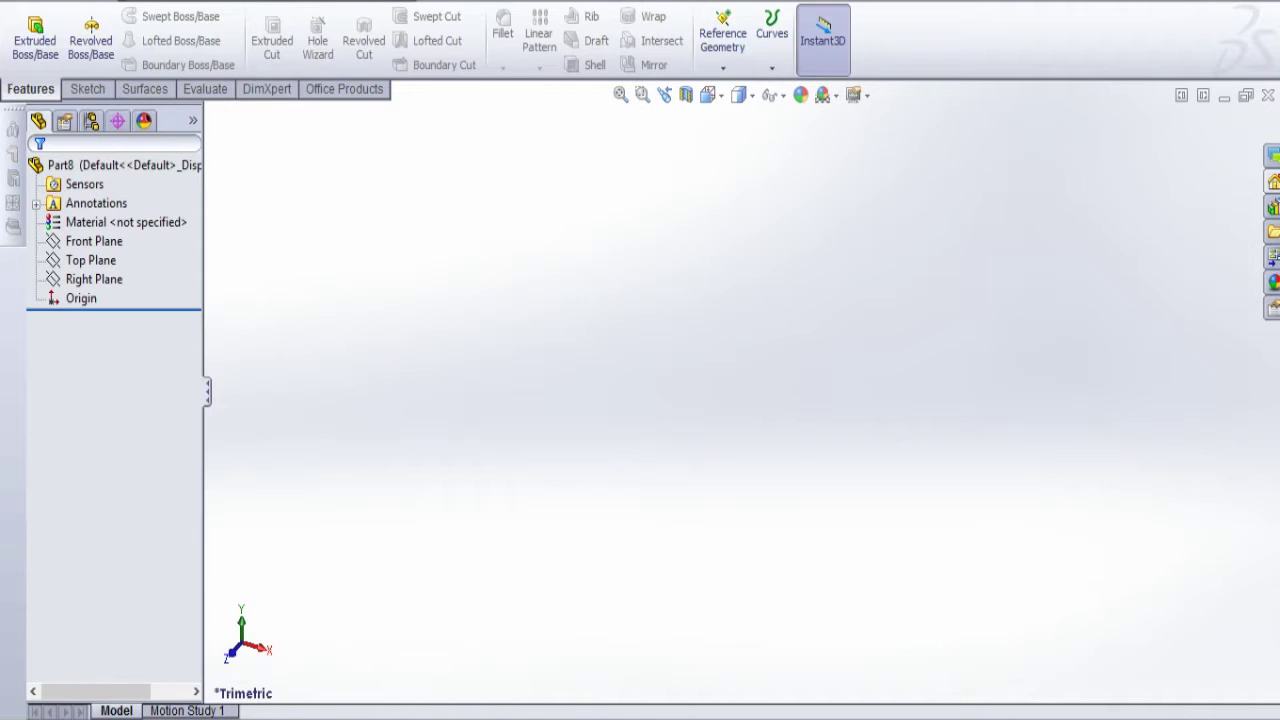
{"action": "left_click", "coordinate": [1136, 716]}
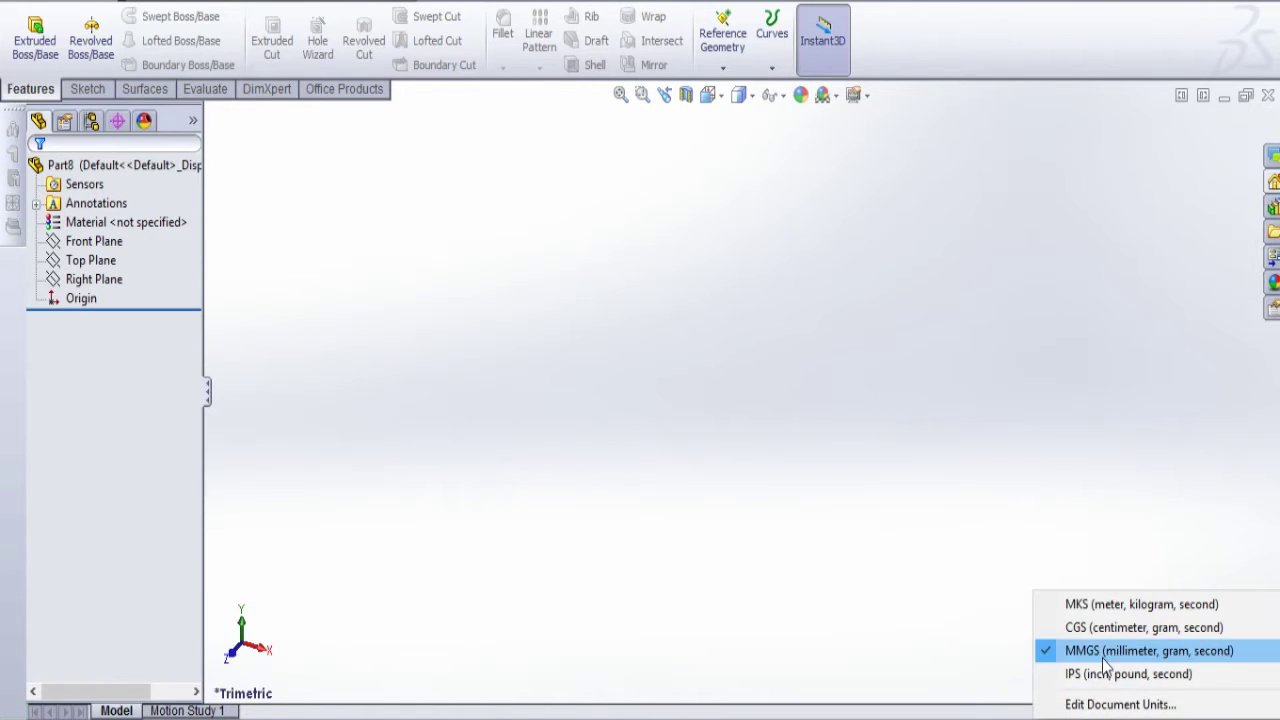
{"action": "left_click", "coordinate": [1160, 651]}
Start a sketch on the Top Plane and draw a circle about 115 mm in diameter centred on the origin
{"action": "left_click", "coordinate": [95, 260]}
{"action": "left_click", "coordinate": [119, 236]}
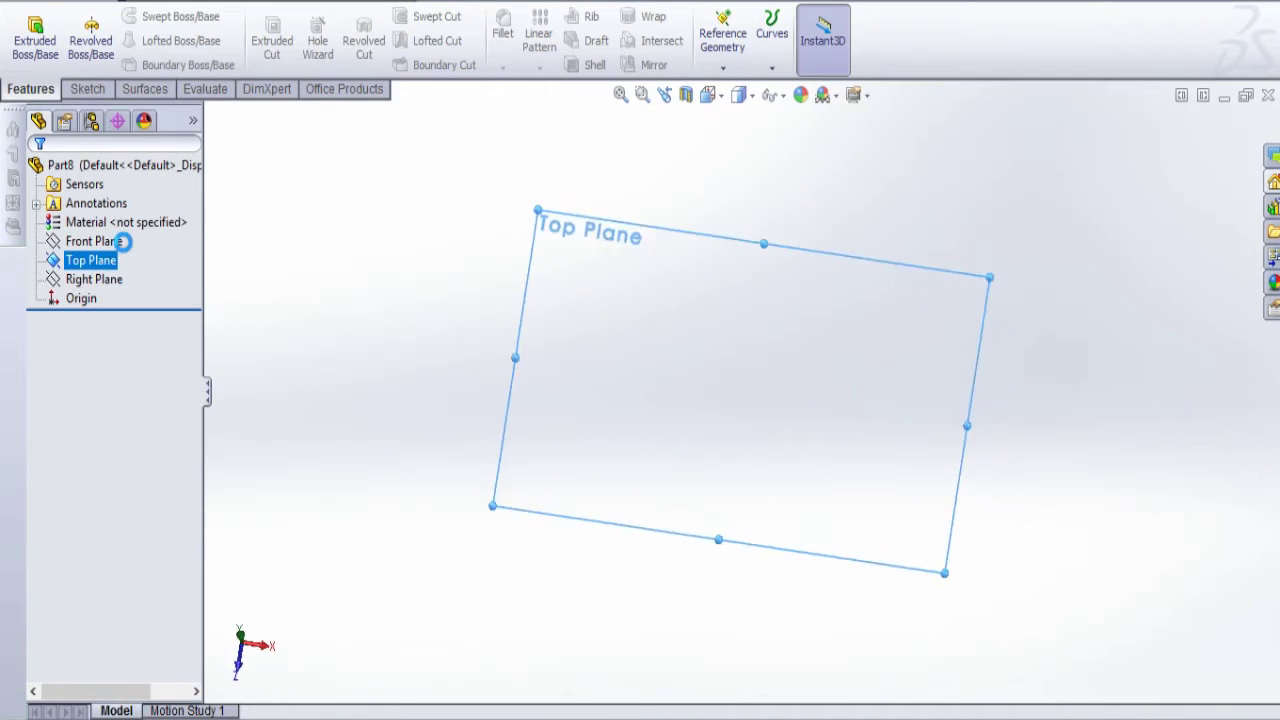
{"action": "left_click", "coordinate": [150, 17]}
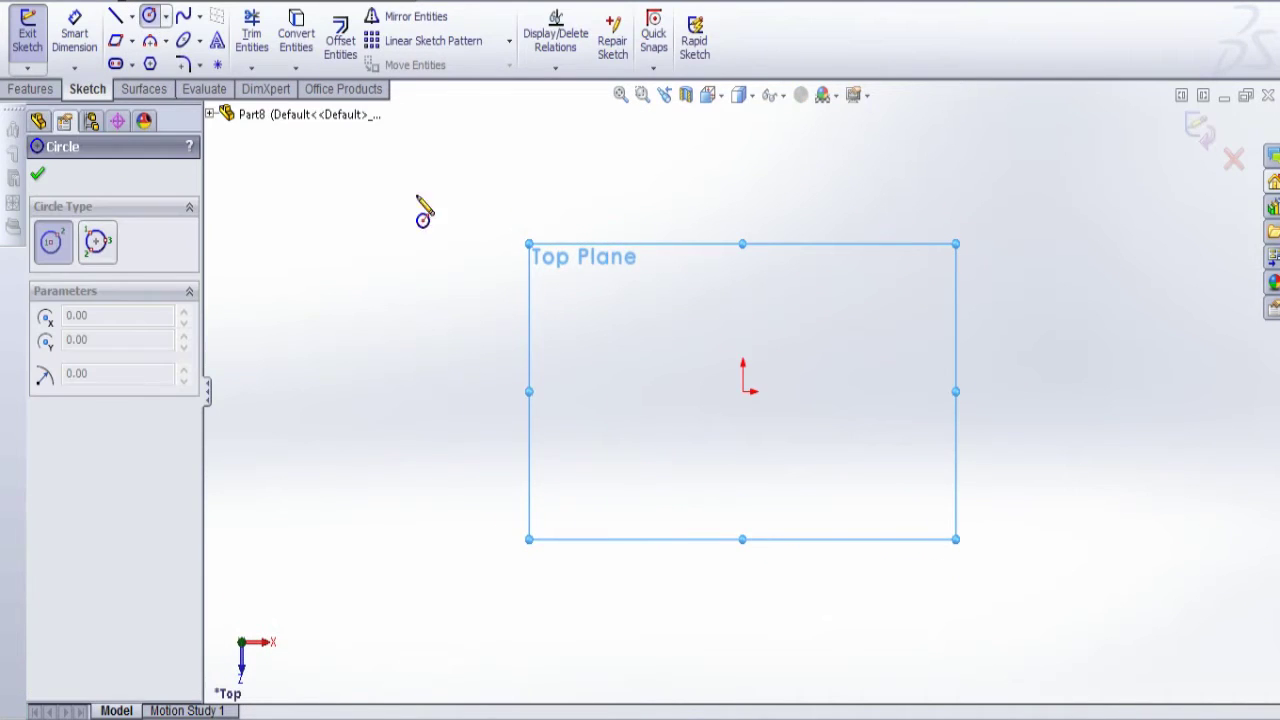
{"action": "left_click", "coordinate": [742, 391]}
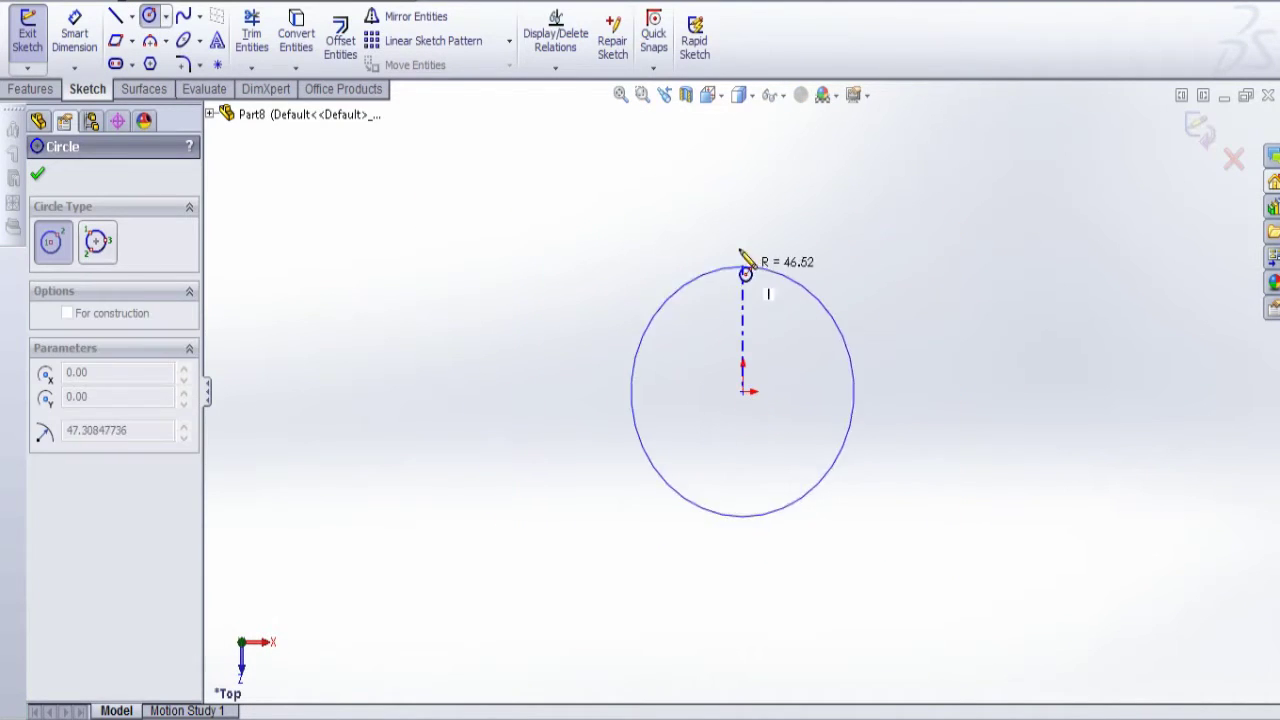
{"action": "left_click", "coordinate": [742, 237]}
Dimension the circle's diameter to 30 mm
{"action": "left_click", "coordinate": [72, 38]}
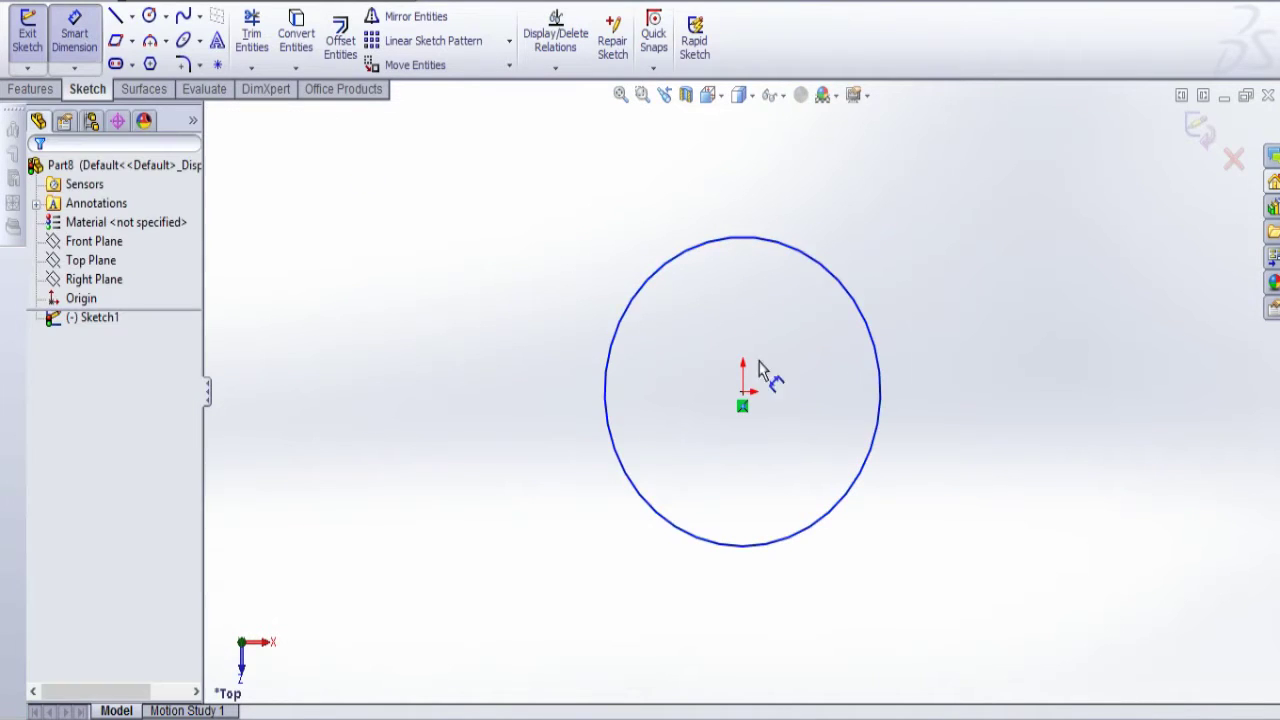
{"action": "left_click", "coordinate": [880, 474]}
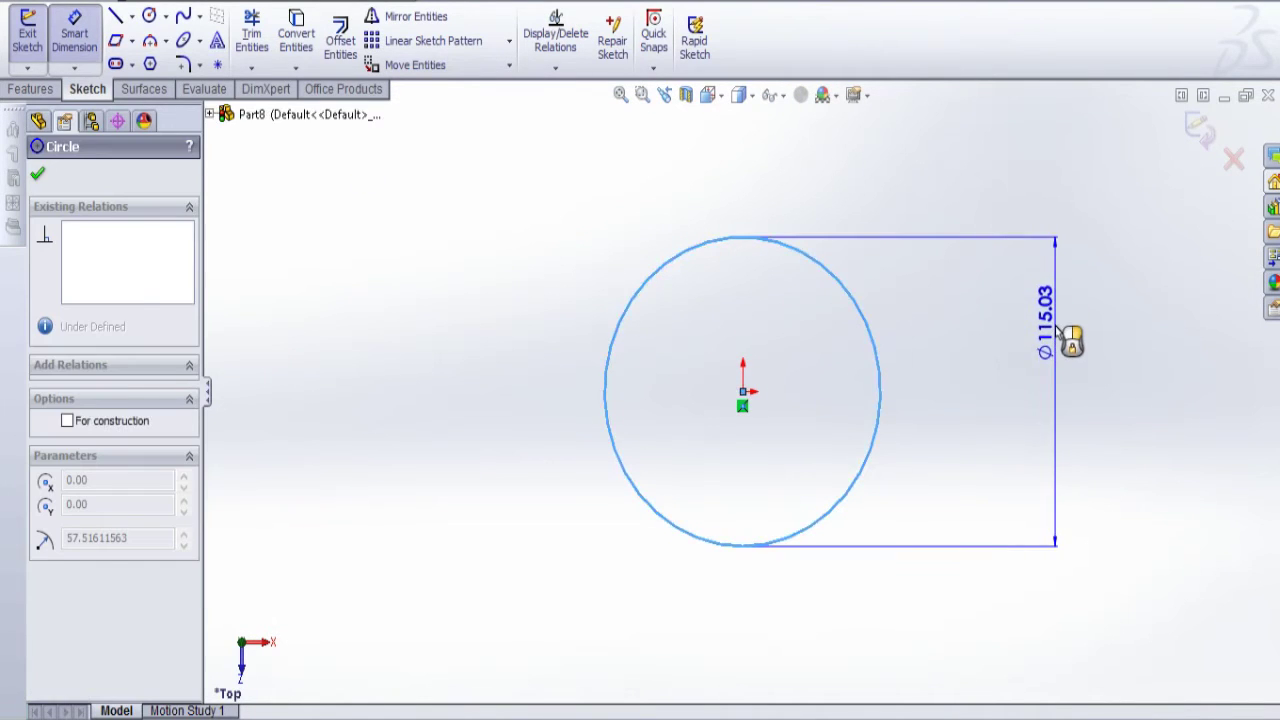
{"action": "left_click", "coordinate": [1057, 325]}
{"action": "type", "text": "50"}
{"action": "key", "text": "Return"}
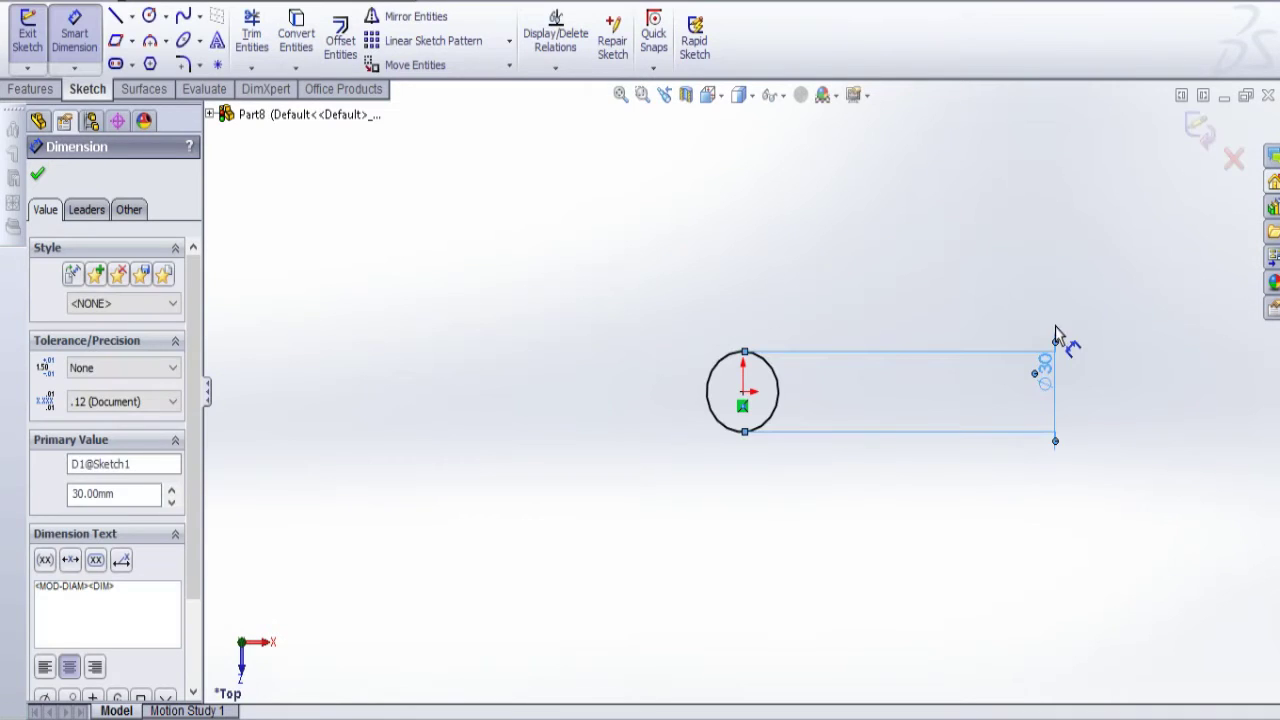
Extrude the circle upward as a solid boss with a blind depth of 20 mm
{"action": "left_click", "coordinate": [31, 89]}
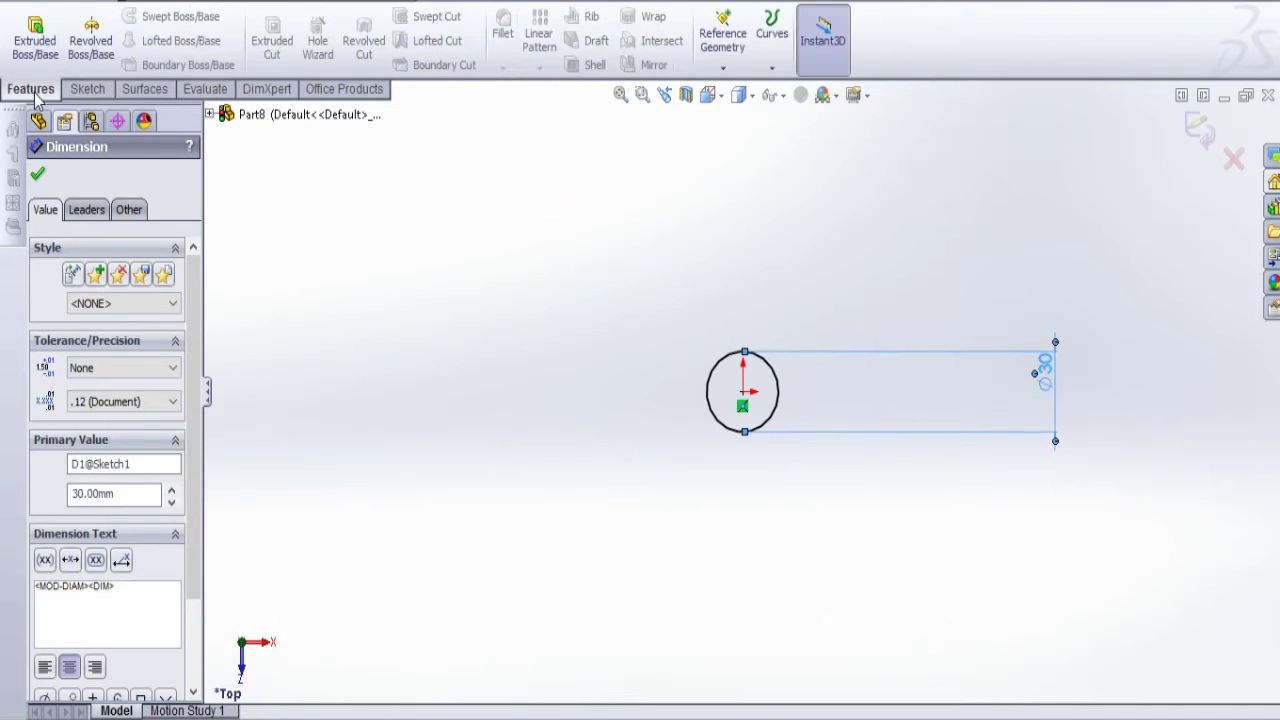
{"action": "left_click", "coordinate": [35, 45]}
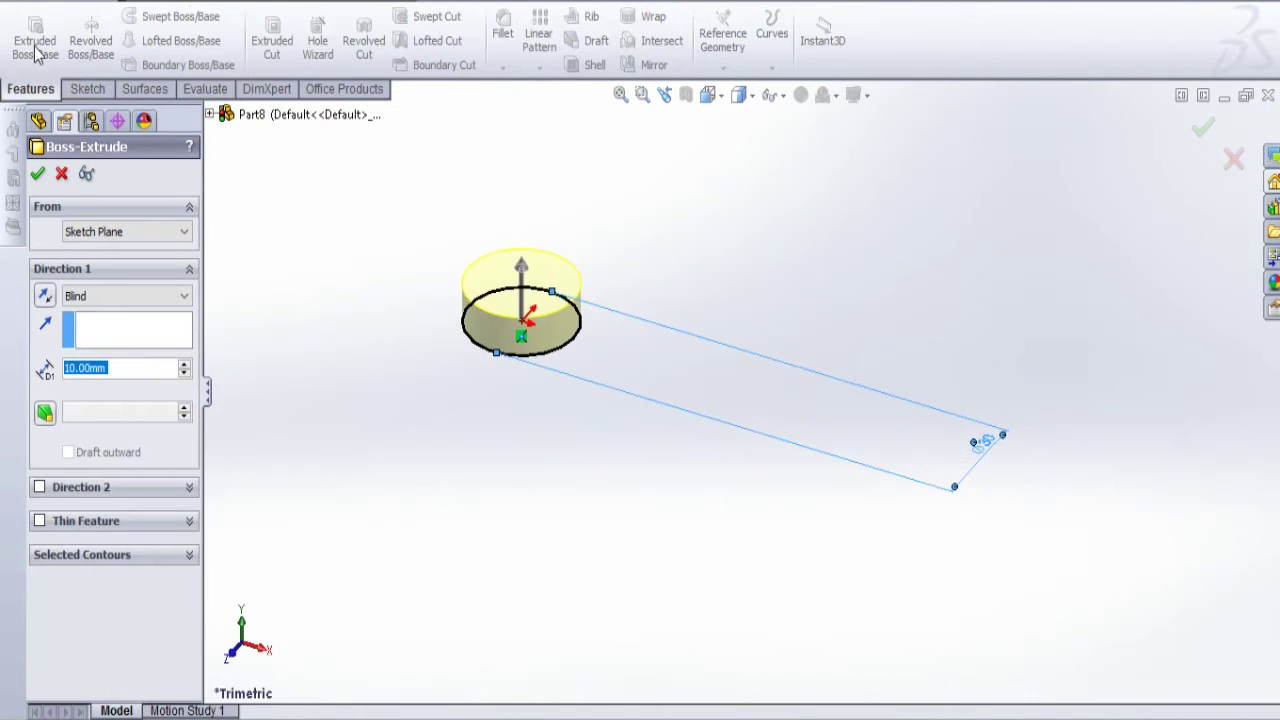
{"action": "type", "text": "20"}
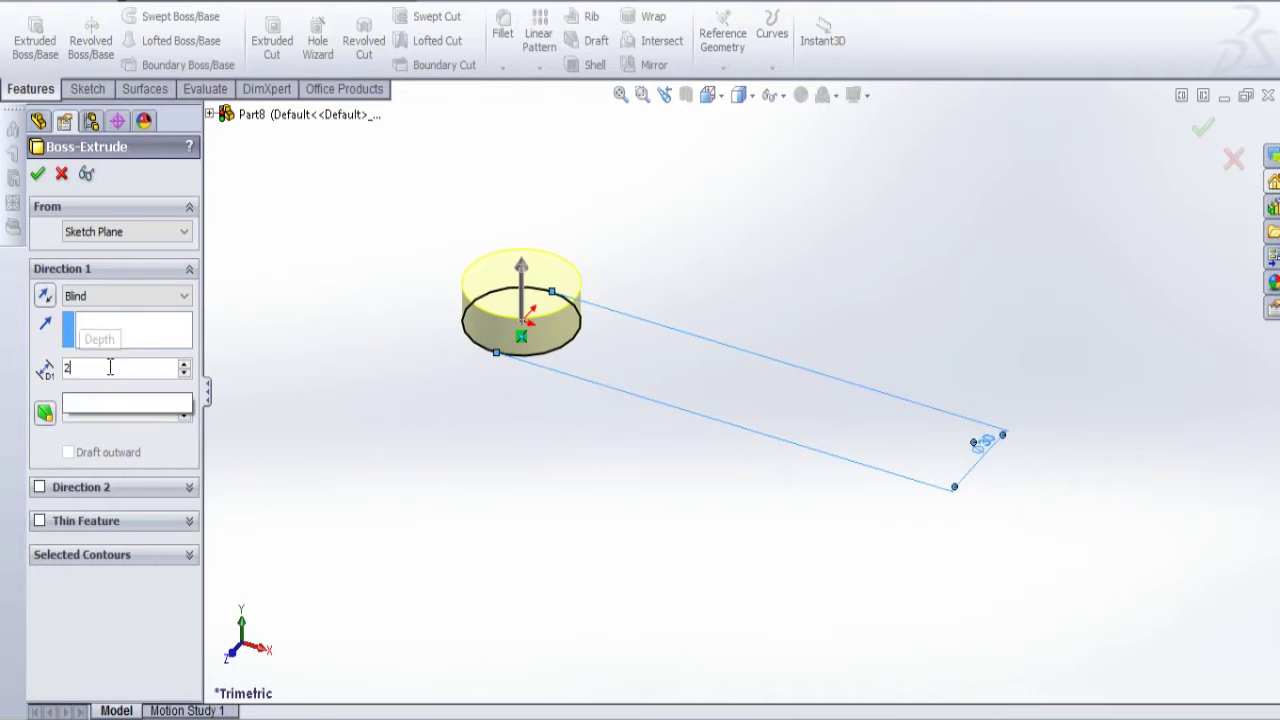
{"action": "key", "text": "Return"}
{"action": "left_click", "coordinate": [36, 175]}
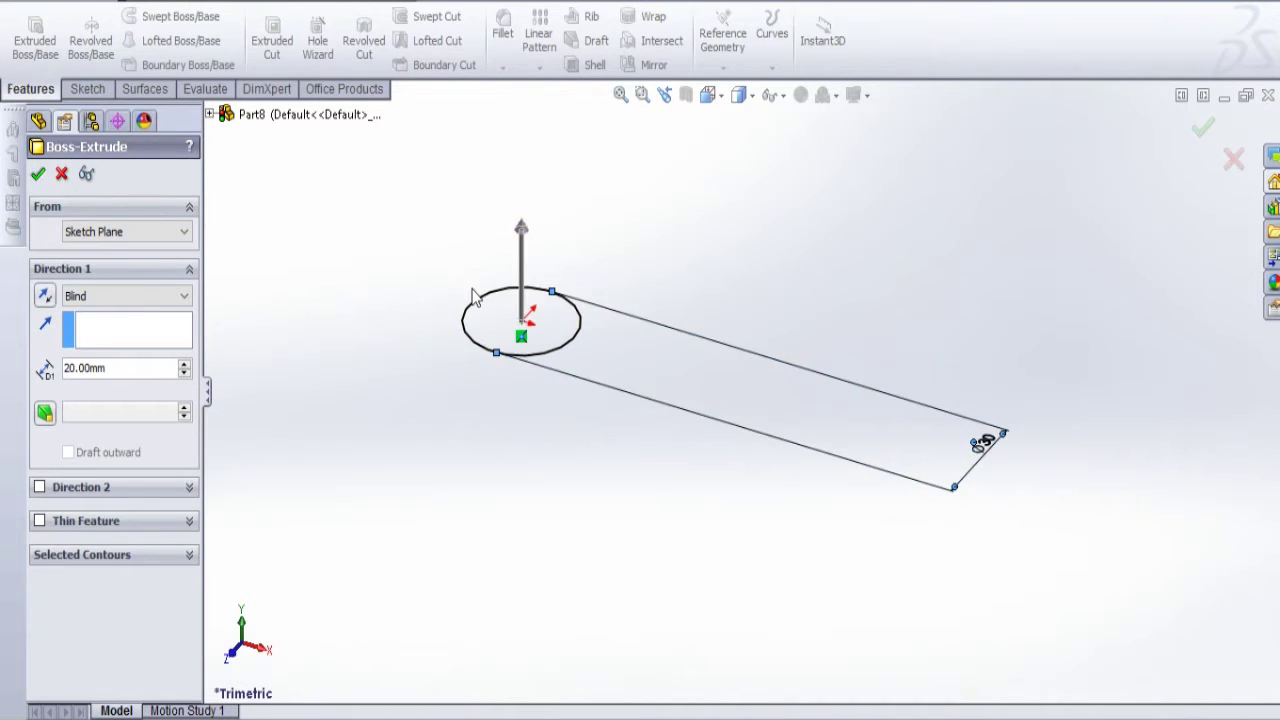
{"action": "scroll", "coordinate": [450, 178], "scroll_direction": "down", "scroll_amount": 4}
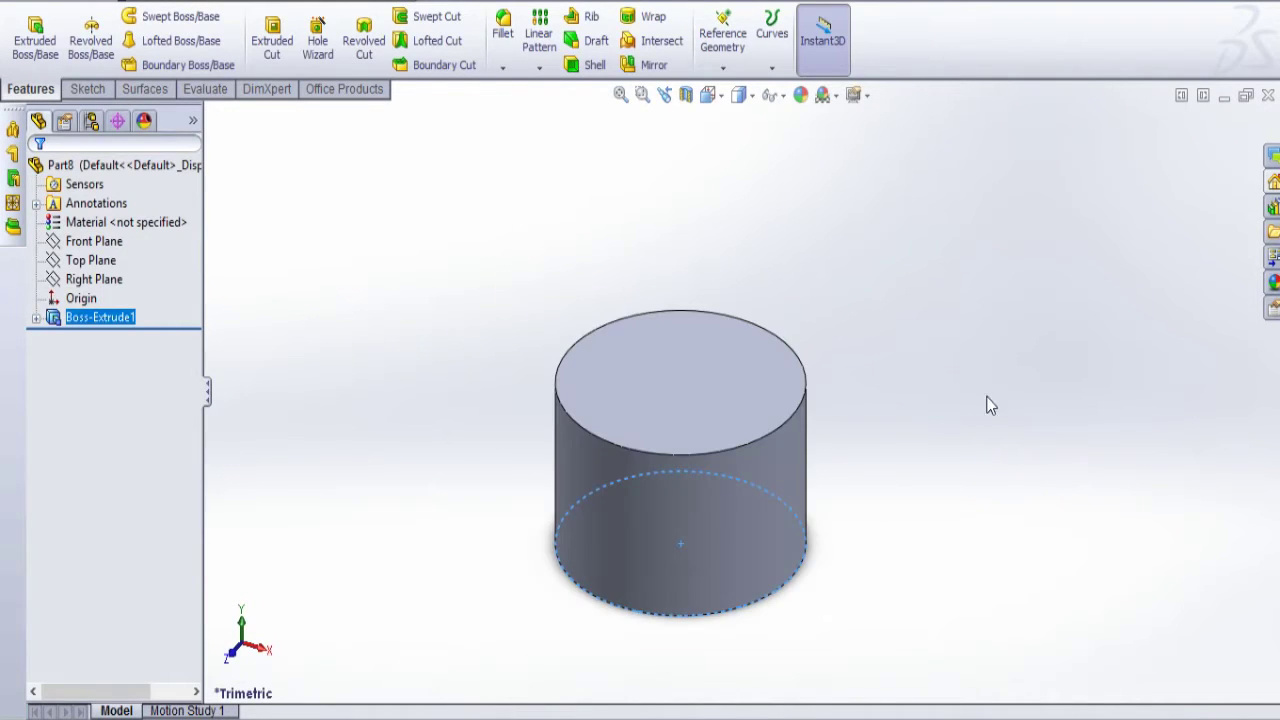
{"action": "left_click", "coordinate": [872, 418]}
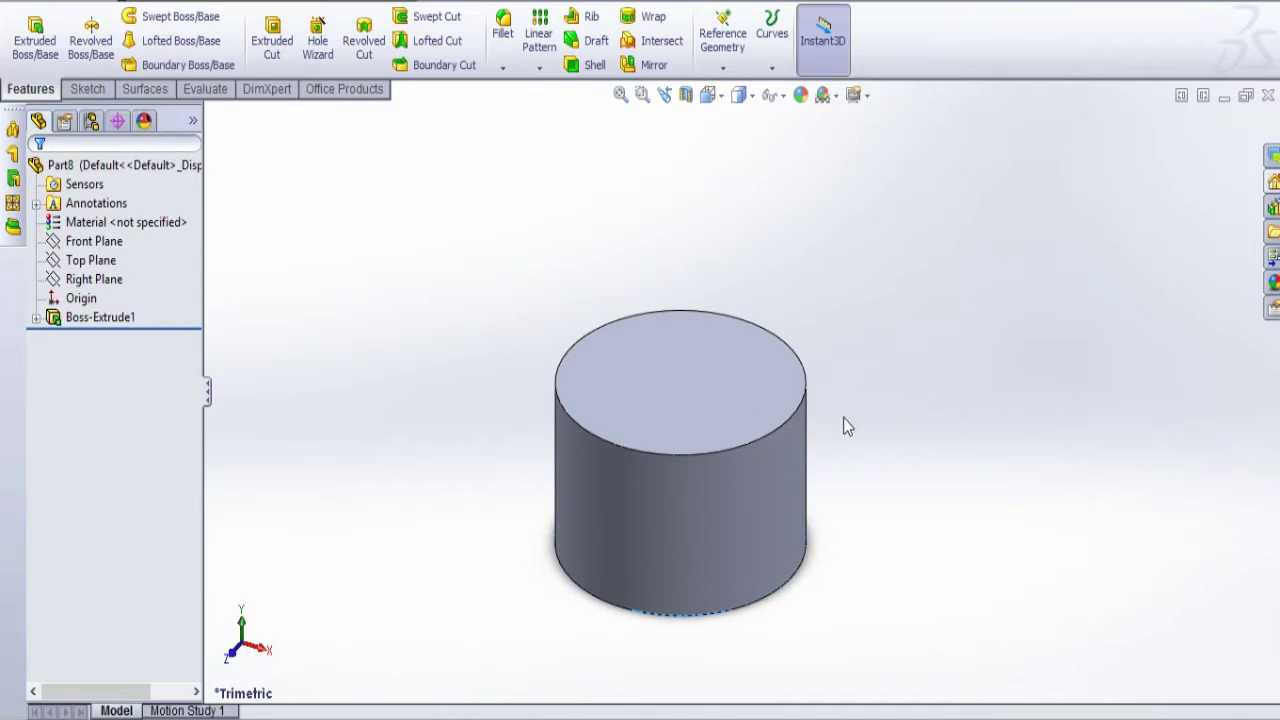
Create a reference plane offset 10 mm above the cylinder's top face
{"action": "left_click", "coordinate": [685, 386]}
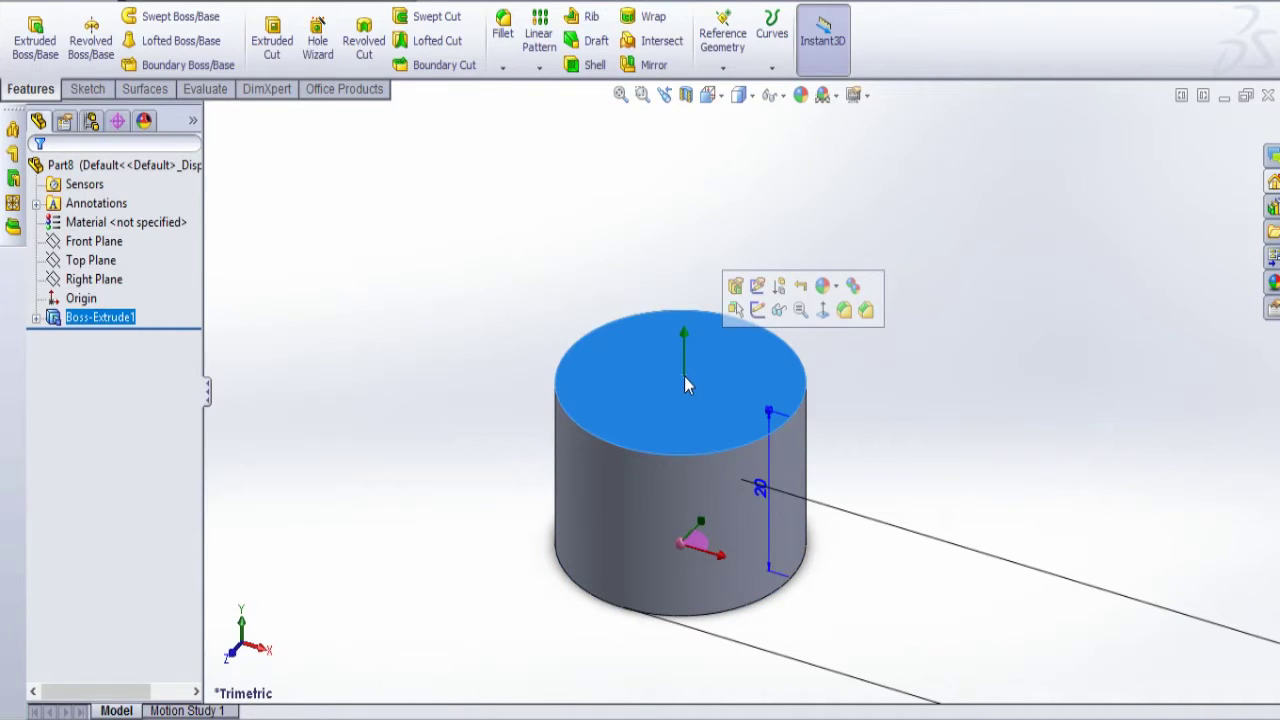
{"action": "left_click", "coordinate": [723, 67]}
{"action": "left_click", "coordinate": [742, 89]}
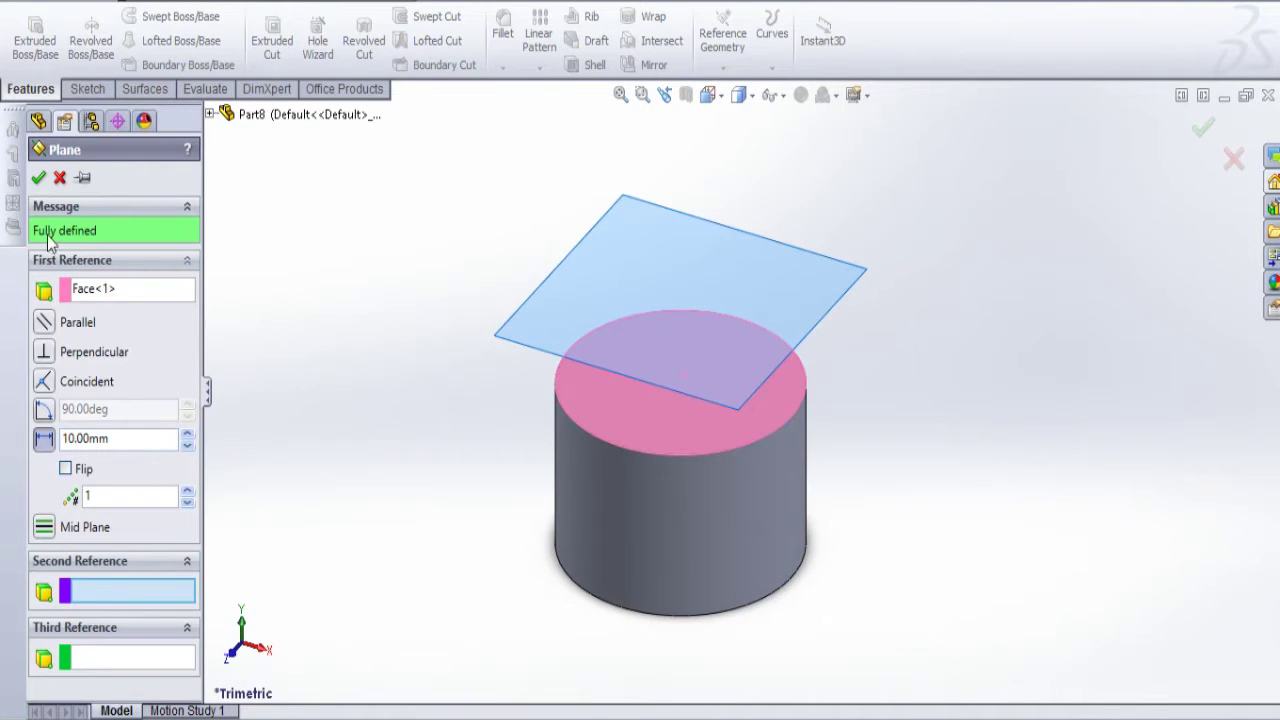
{"action": "left_click", "coordinate": [39, 179]}
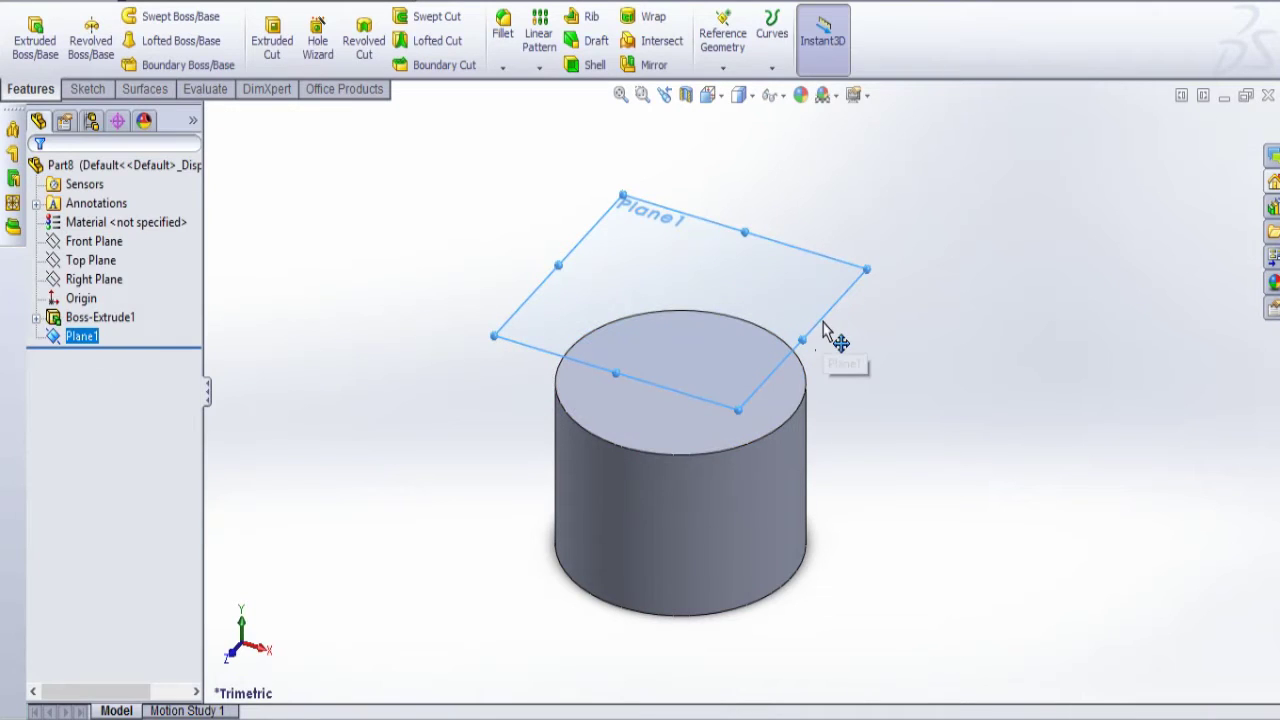
Create a second reference plane offset 10 mm above Plane1
{"action": "left_click", "coordinate": [723, 67]}
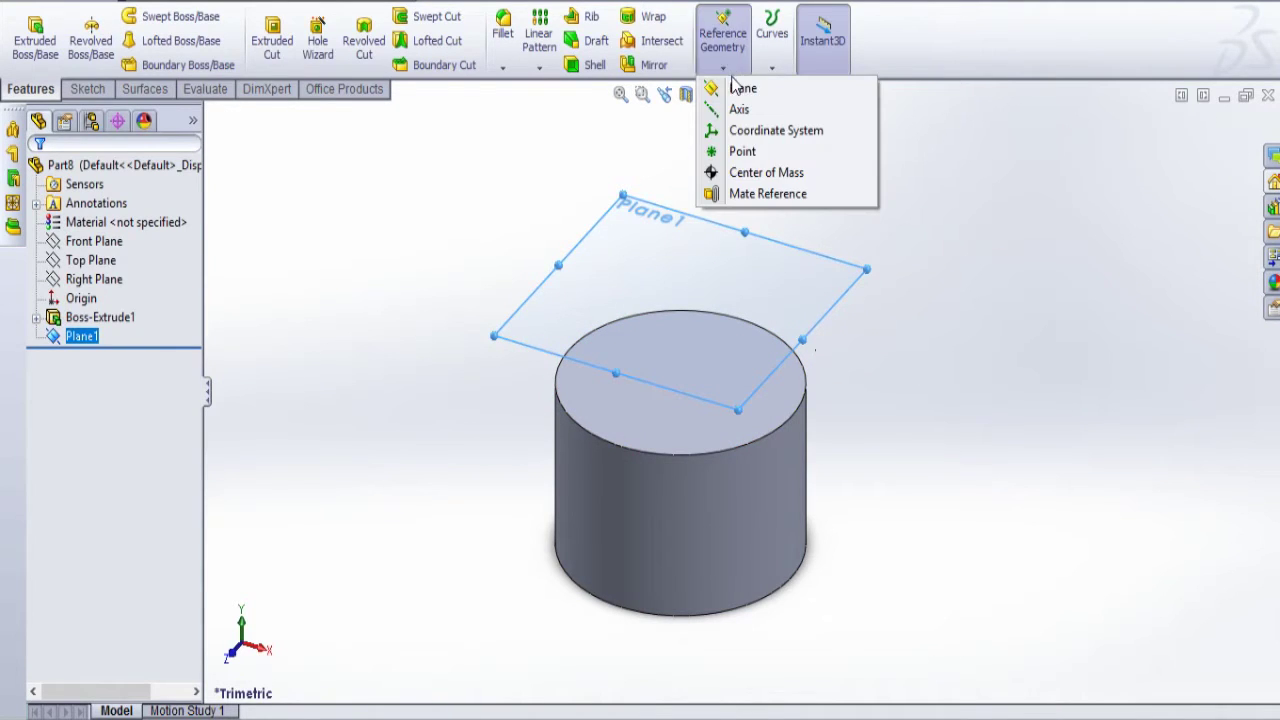
{"action": "left_click", "coordinate": [740, 90]}
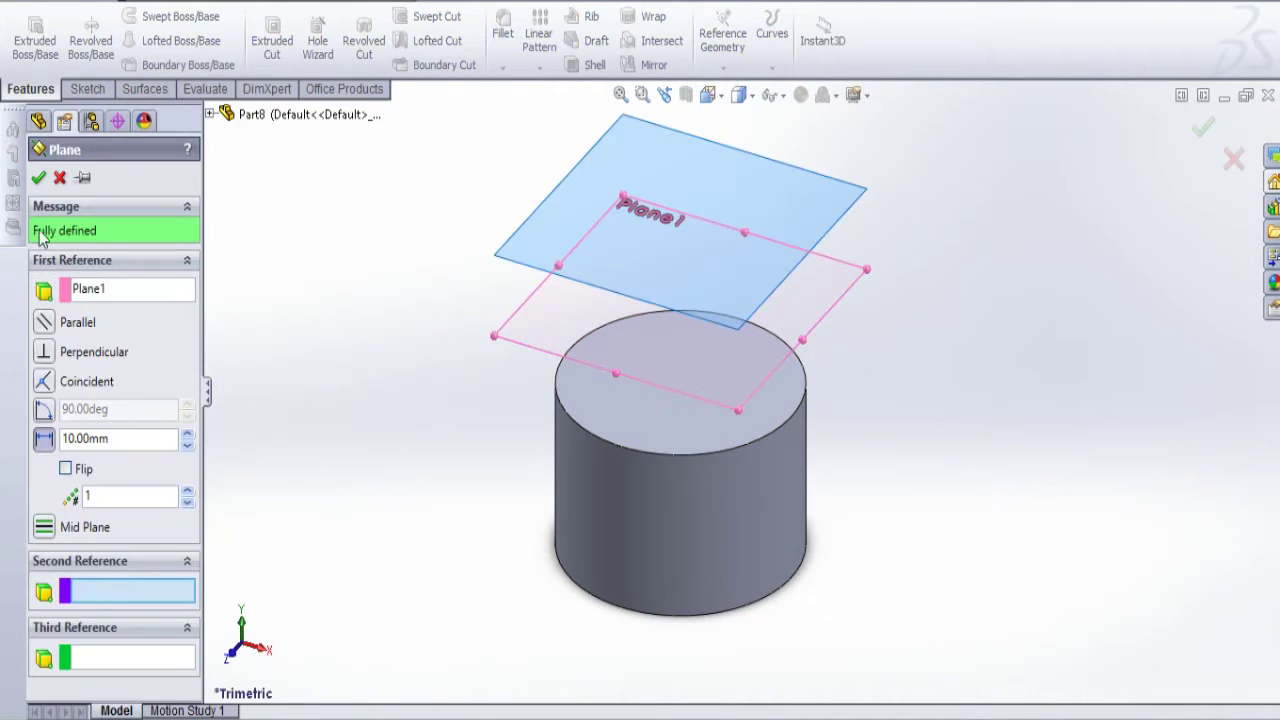
{"action": "left_click", "coordinate": [40, 179]}
{"action": "key", "text": "f"}
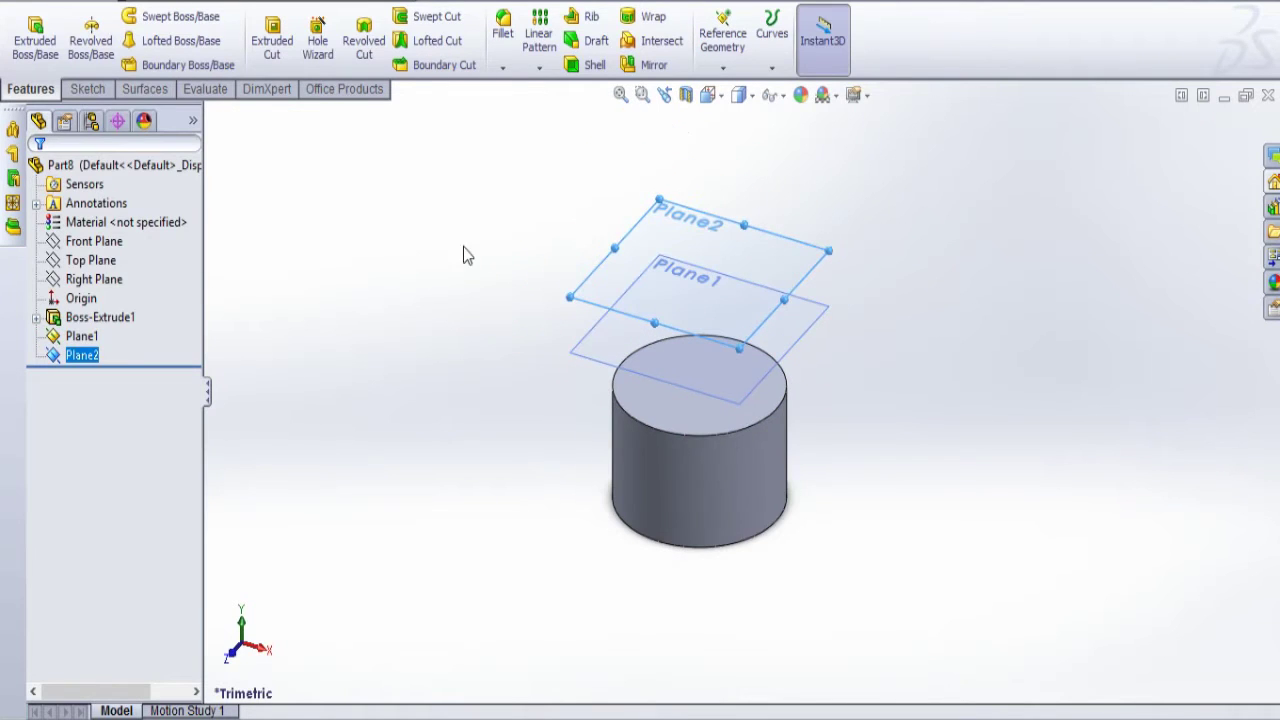
{"action": "left_click", "coordinate": [998, 386]}
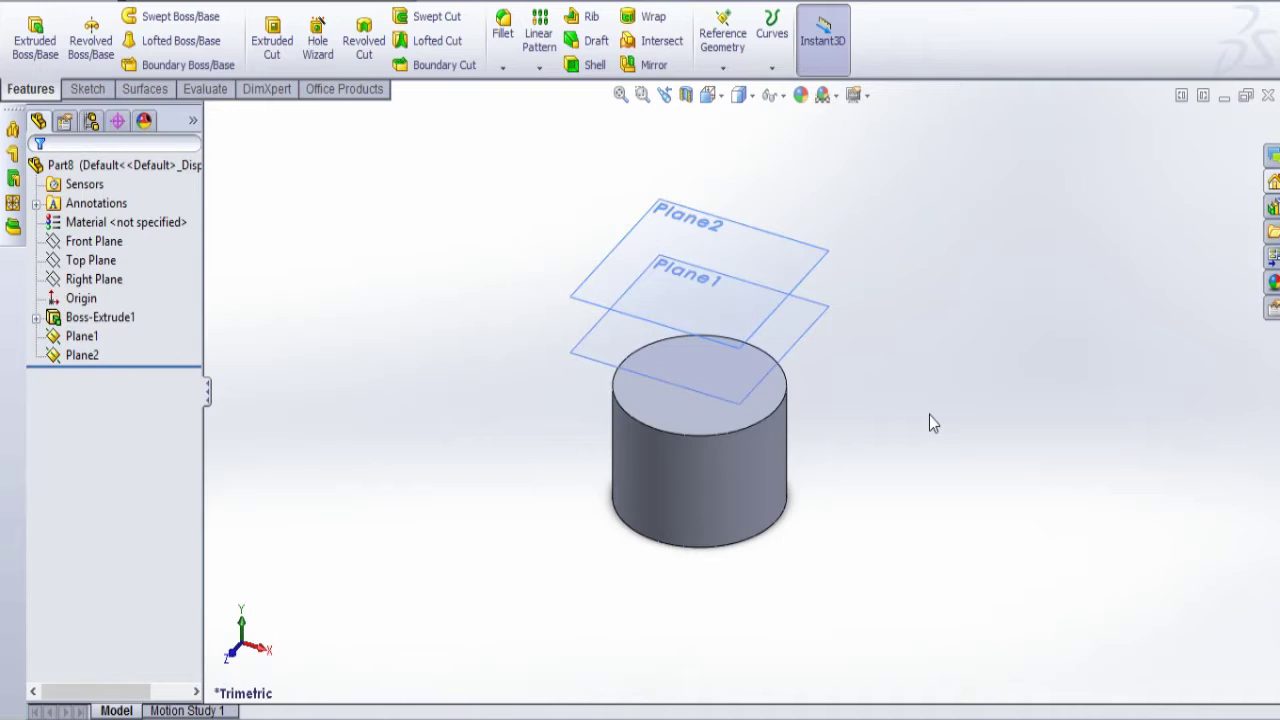
Sketch a hexagon on the cylinder's top face, centred on the origin, with an inscribed circle about 24 mm in diameter
{"action": "left_click", "coordinate": [688, 418]}
{"action": "left_click", "coordinate": [761, 343]}
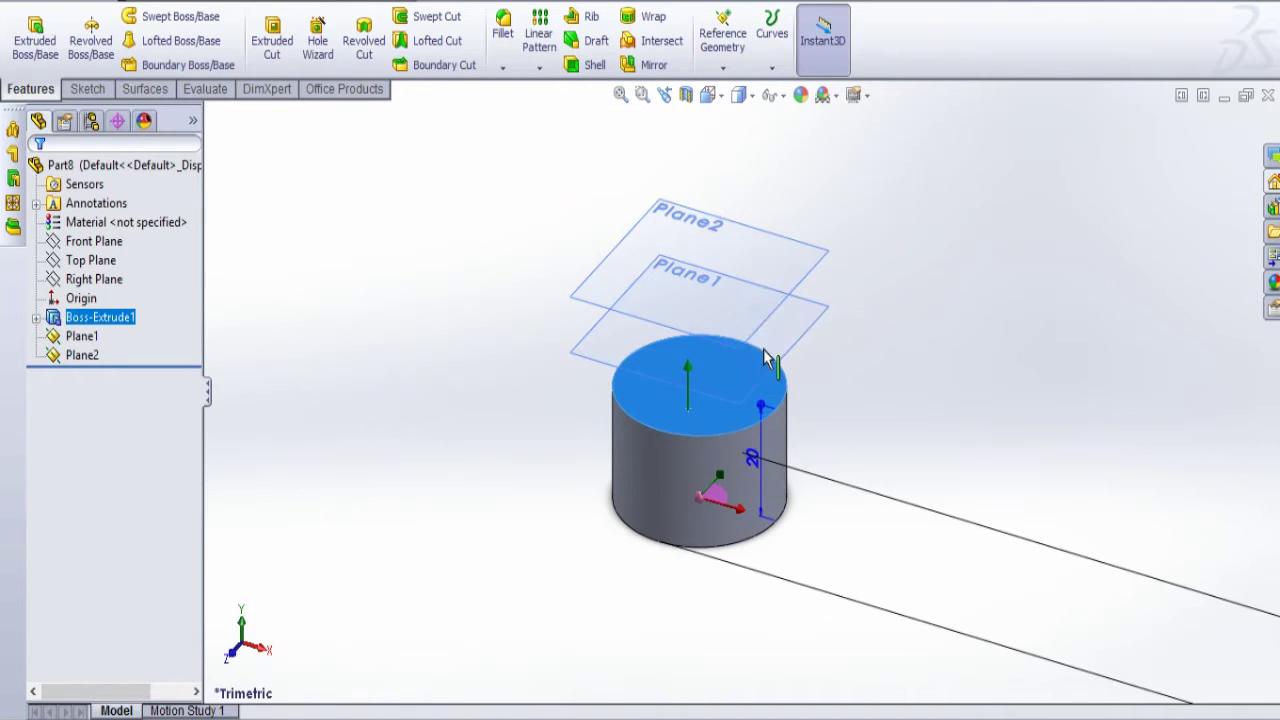
{"action": "left_click", "coordinate": [723, 101]}
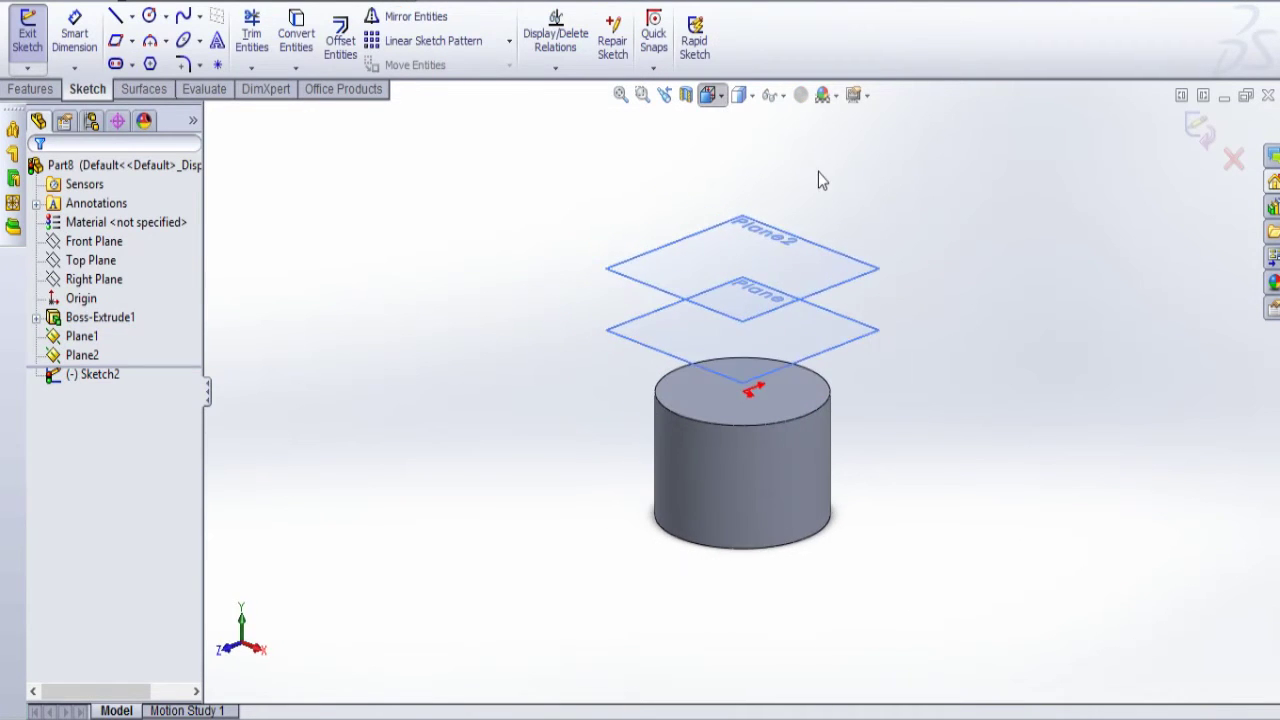
{"action": "left_click", "coordinate": [802, 198]}
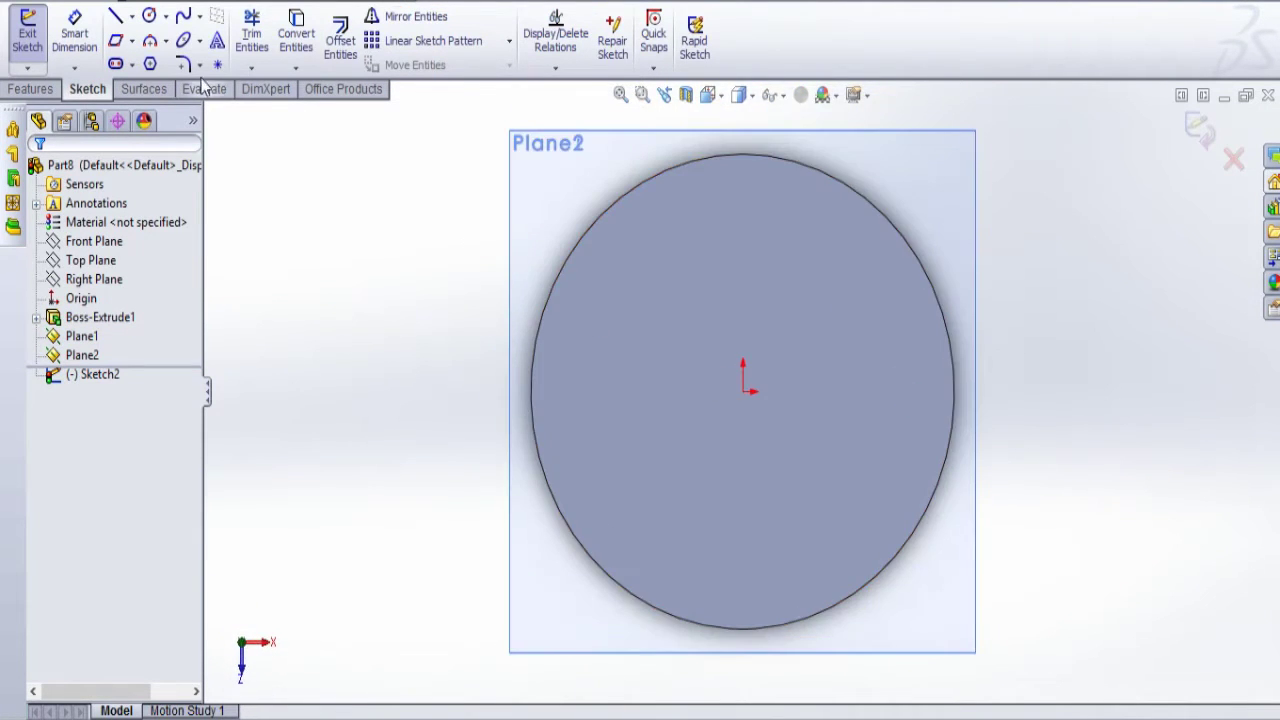
{"action": "left_click", "coordinate": [150, 64]}
{"action": "left_click", "coordinate": [742, 391]}
{"action": "left_click", "coordinate": [615, 222]}
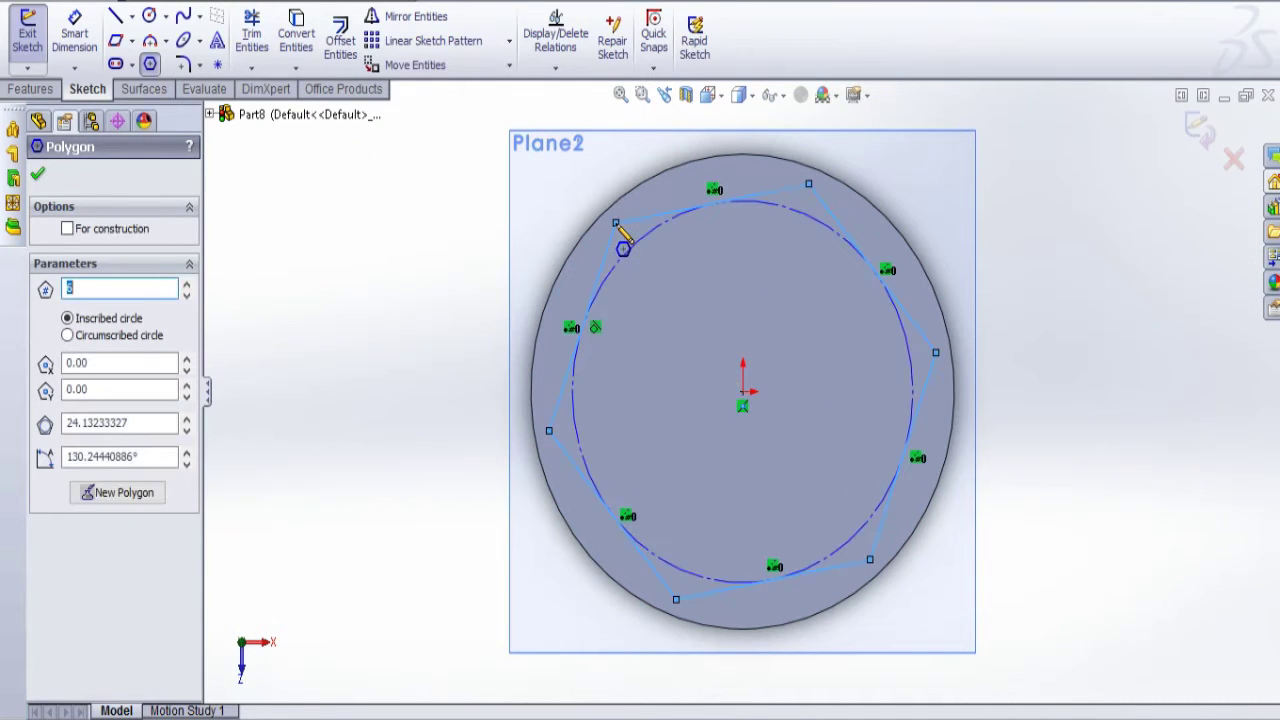
{"action": "key", "text": "Escape"}
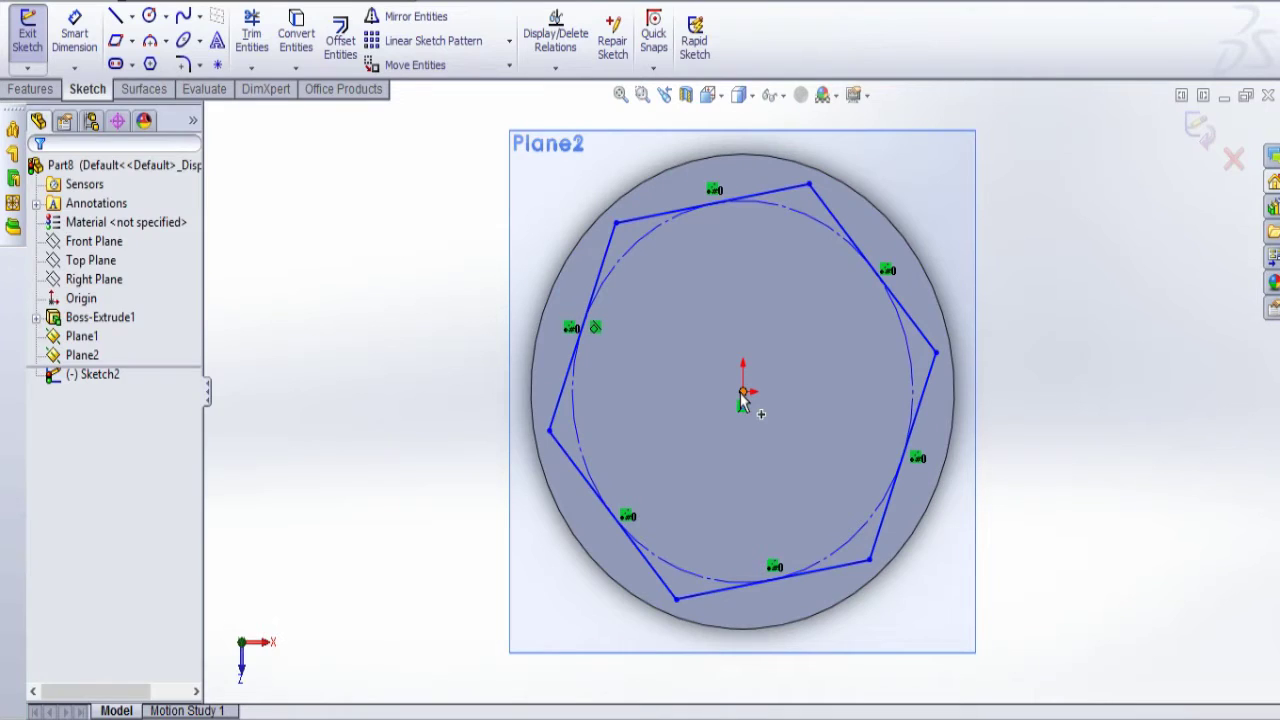
Add a horizontal relation between the hexagon's centre point and its left vertex
{"action": "left_click", "coordinate": [742, 393]}
{"action": "left_click", "coordinate": [548, 430], "text": "ctrl"}
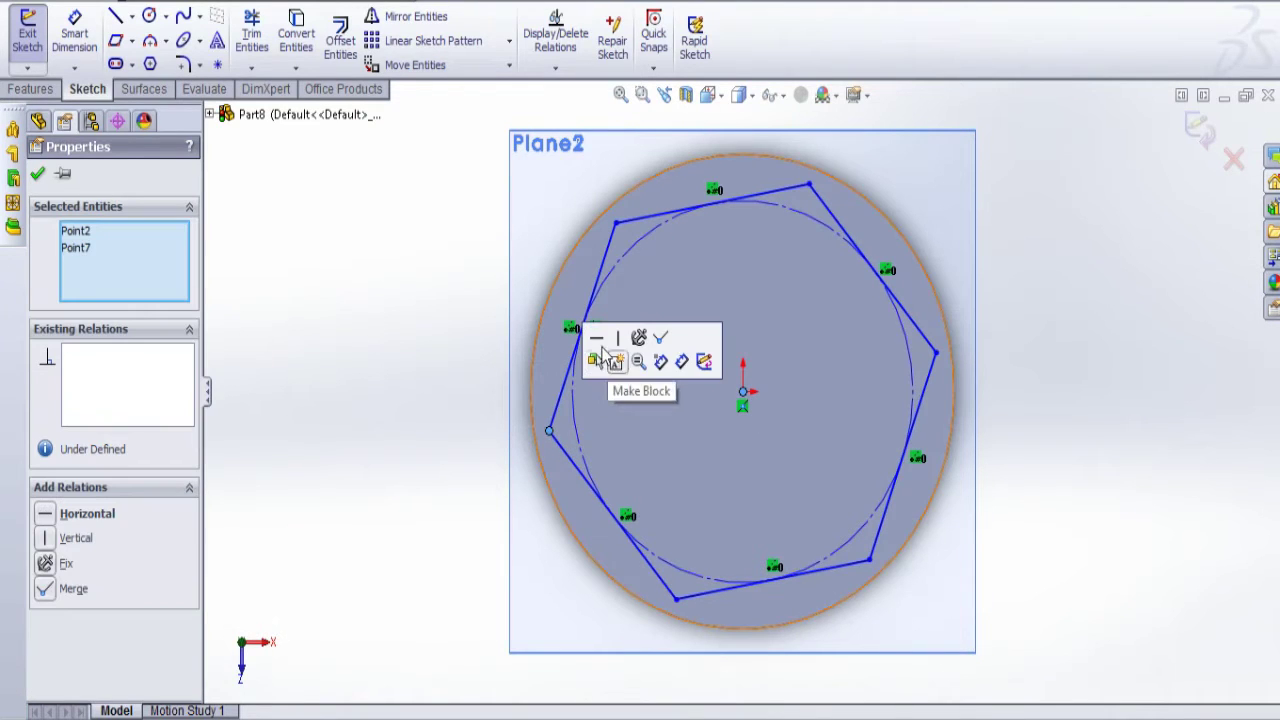
{"action": "left_click", "coordinate": [597, 339]}
Dimension the hexagon's inscribed circle to 25 mm in diameter and exit the sketch
{"action": "left_click", "coordinate": [74, 35]}
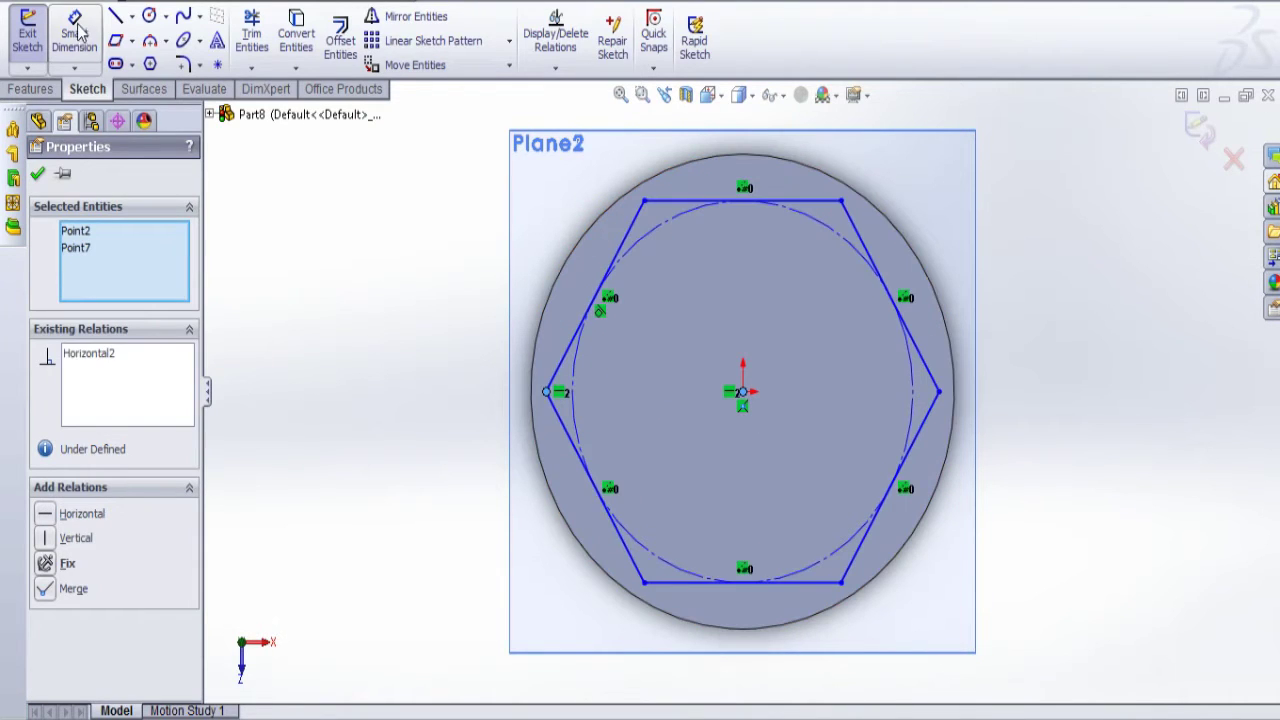
{"action": "left_click", "coordinate": [658, 234]}
{"action": "left_click", "coordinate": [375, 375]}
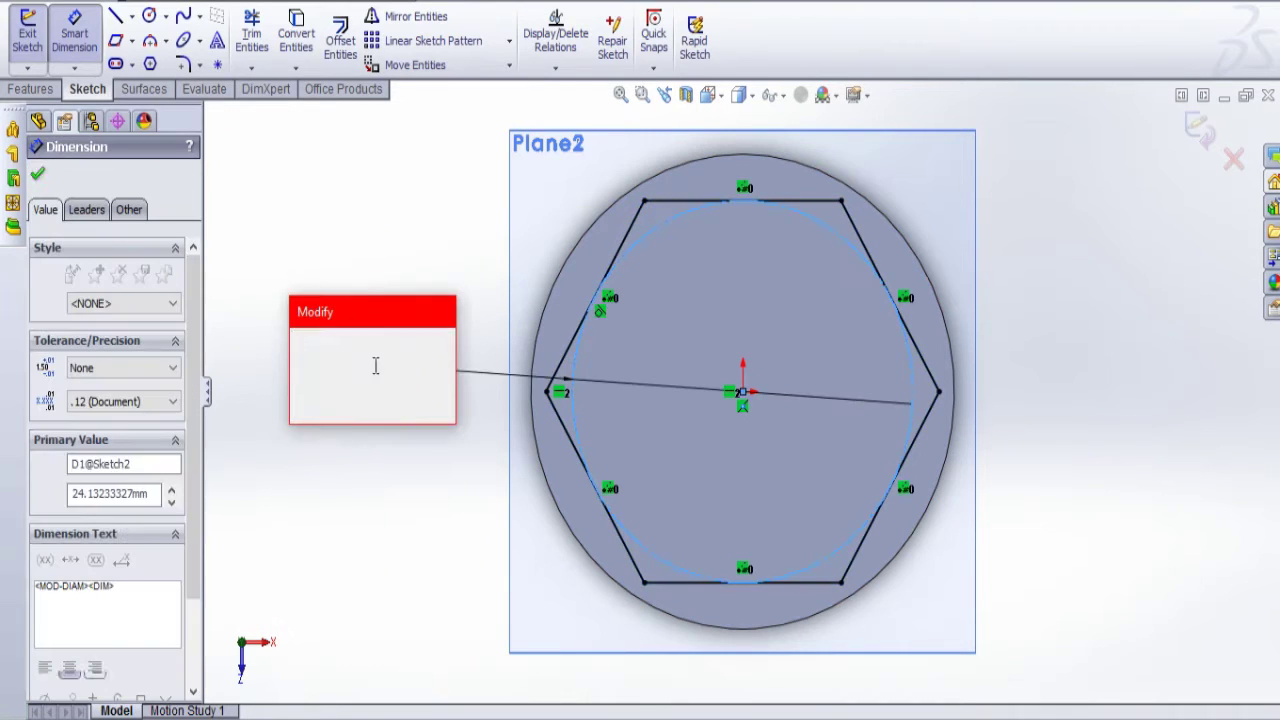
{"action": "type", "text": "25"}
{"action": "key", "text": "Return"}
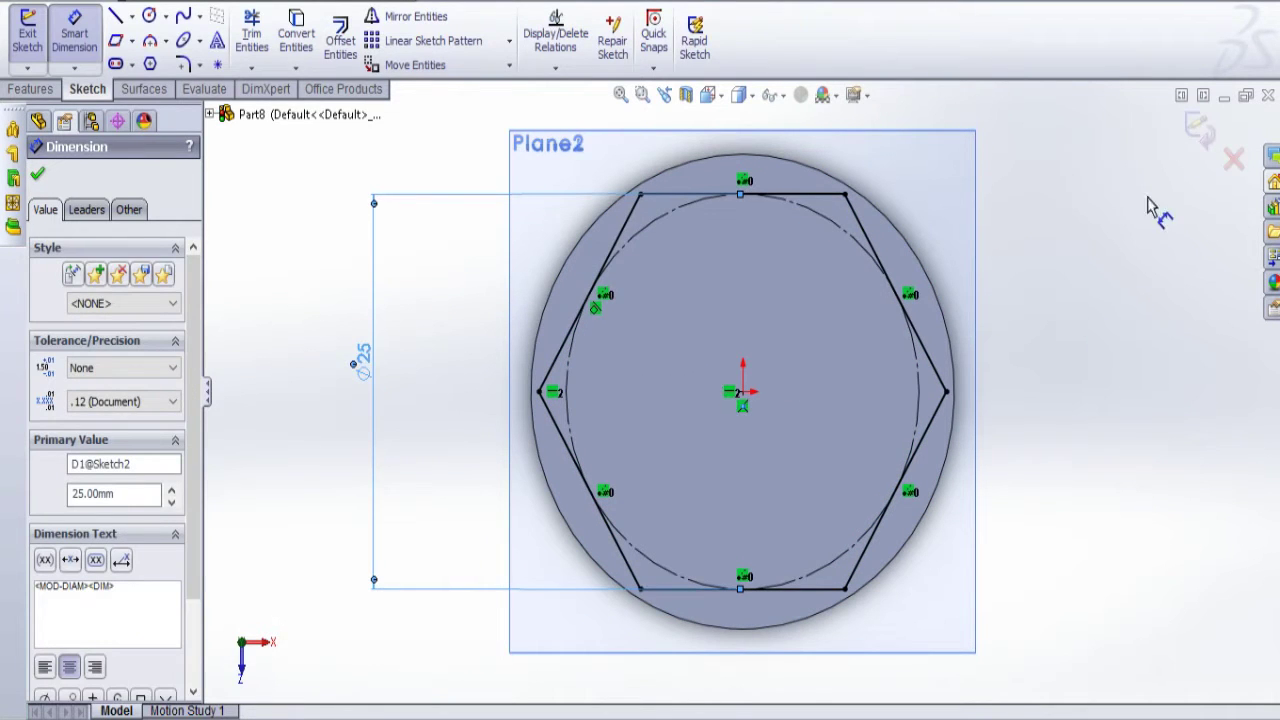
{"action": "left_click", "coordinate": [1190, 133]}
{"action": "left_click", "coordinate": [1115, 371]}
Sketch a hexagon on Plane1, centred on the origin and smaller than the hexagon on the cylinder's top face
{"action": "scroll", "coordinate": [999, 453], "scroll_direction": "up", "scroll_amount": 2}
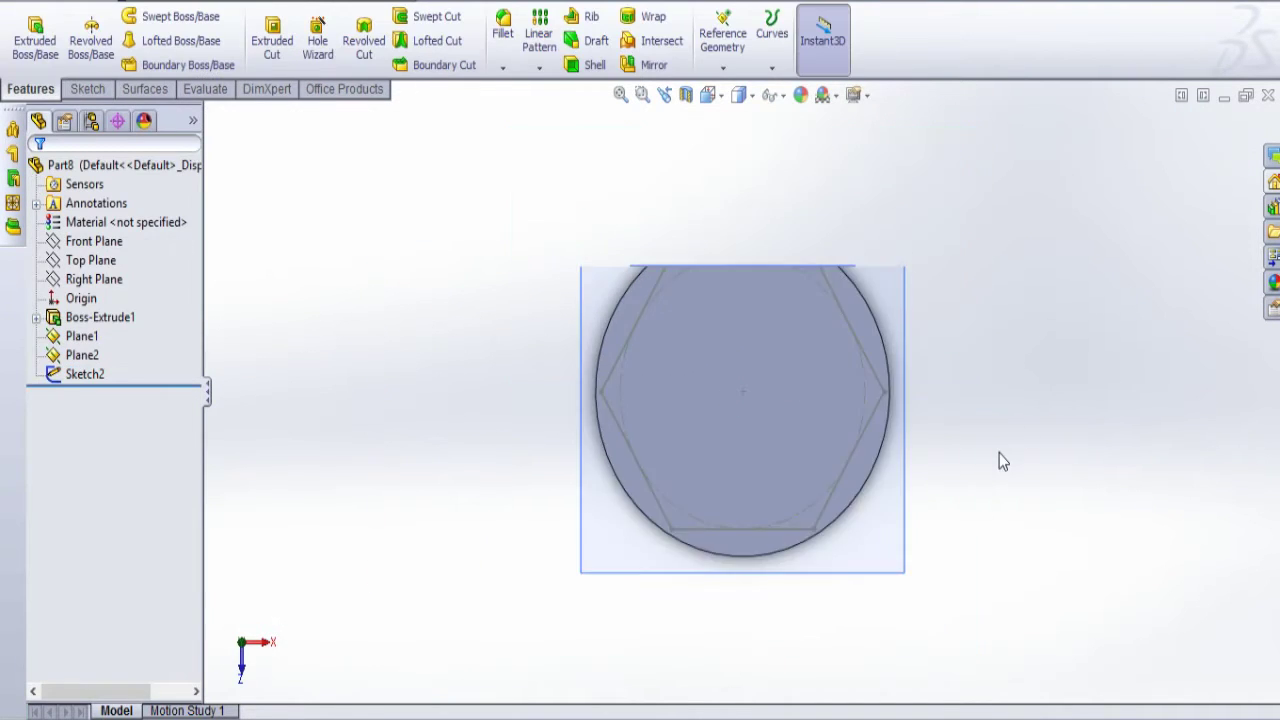
{"action": "scroll", "coordinate": [999, 453], "scroll_direction": "up", "scroll_amount": 3}
{"action": "middle_click_drag", "start_coordinate": [817, 526], "coordinate": [834, 274]}
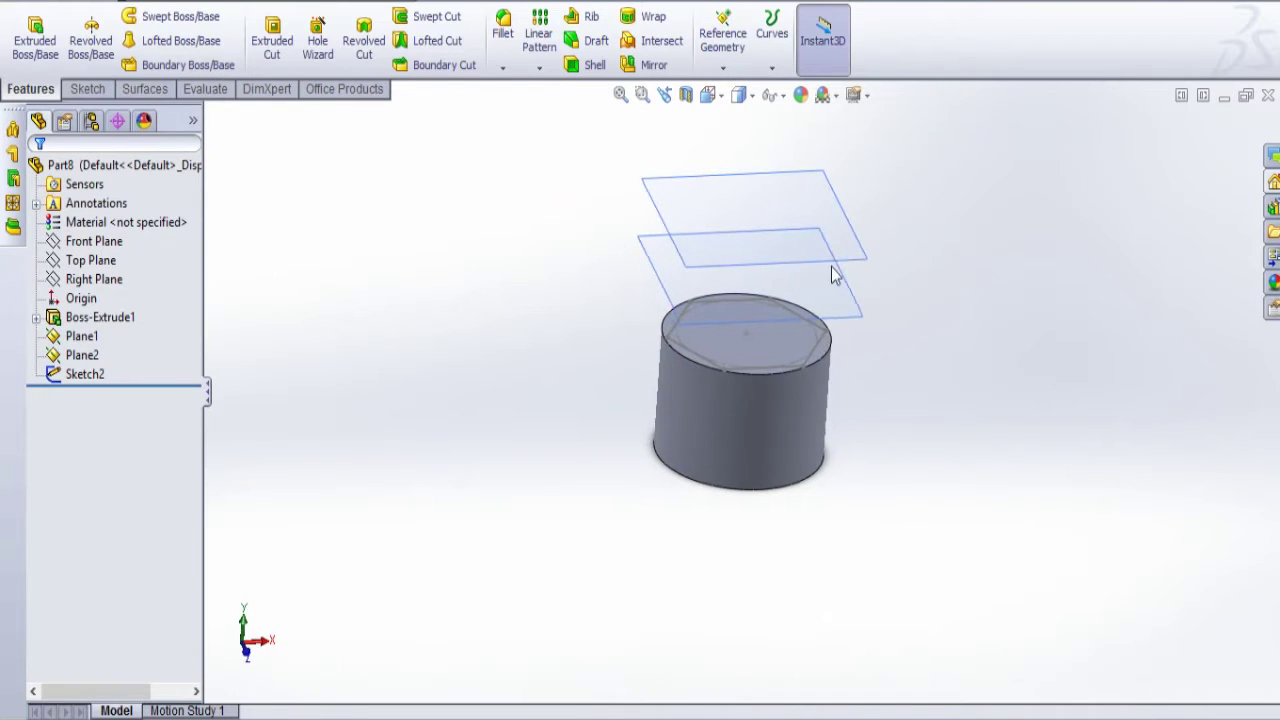
{"action": "left_click", "coordinate": [843, 325]}
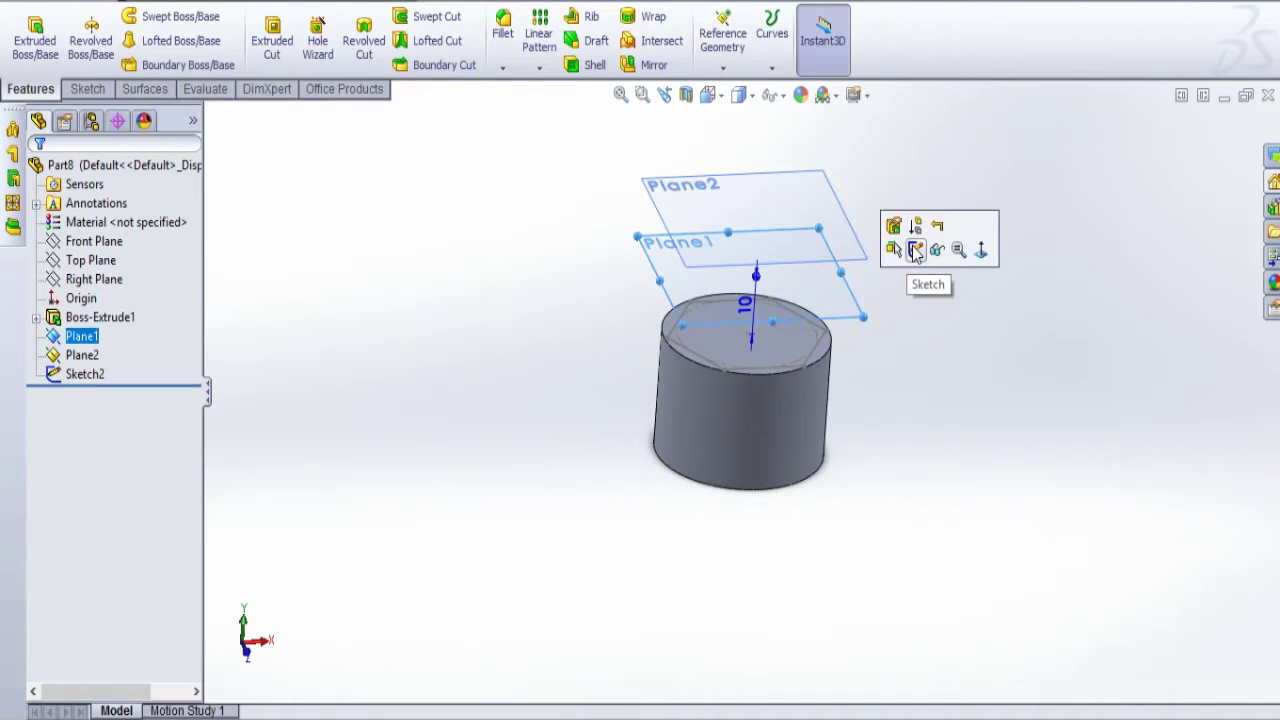
{"action": "left_click", "coordinate": [913, 247]}
{"action": "left_click", "coordinate": [719, 98]}
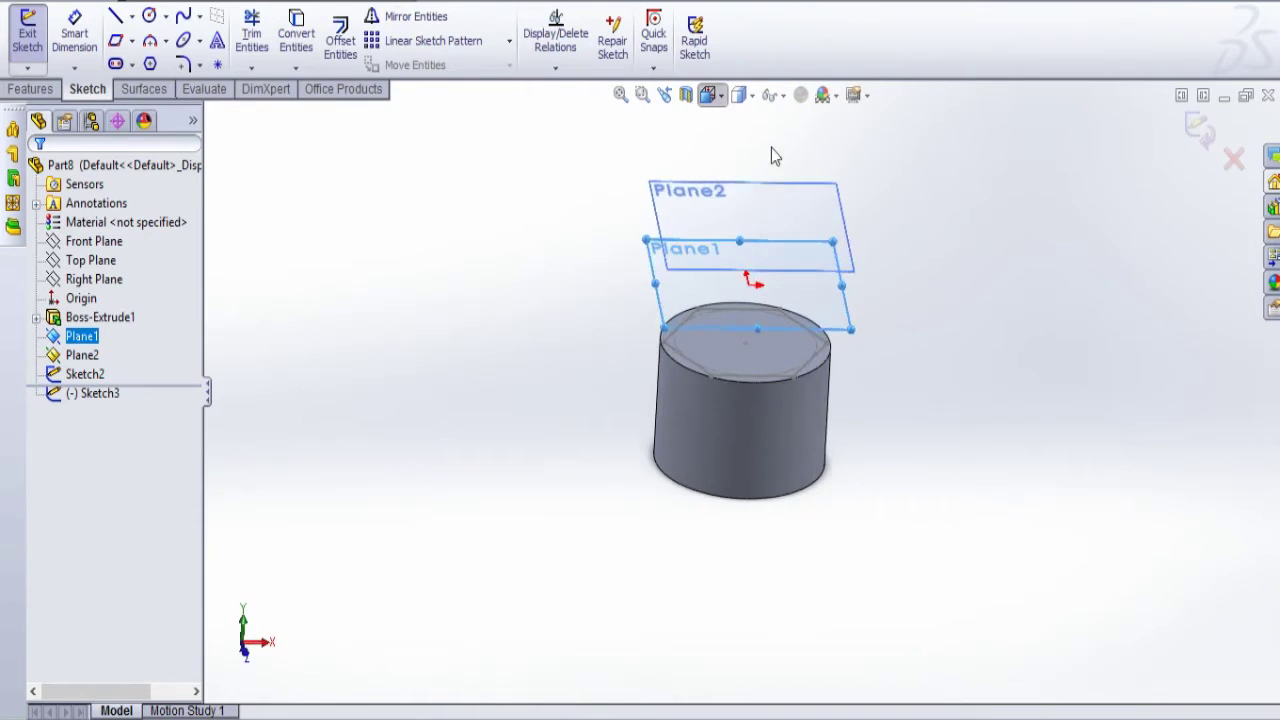
{"action": "left_click", "coordinate": [803, 200]}
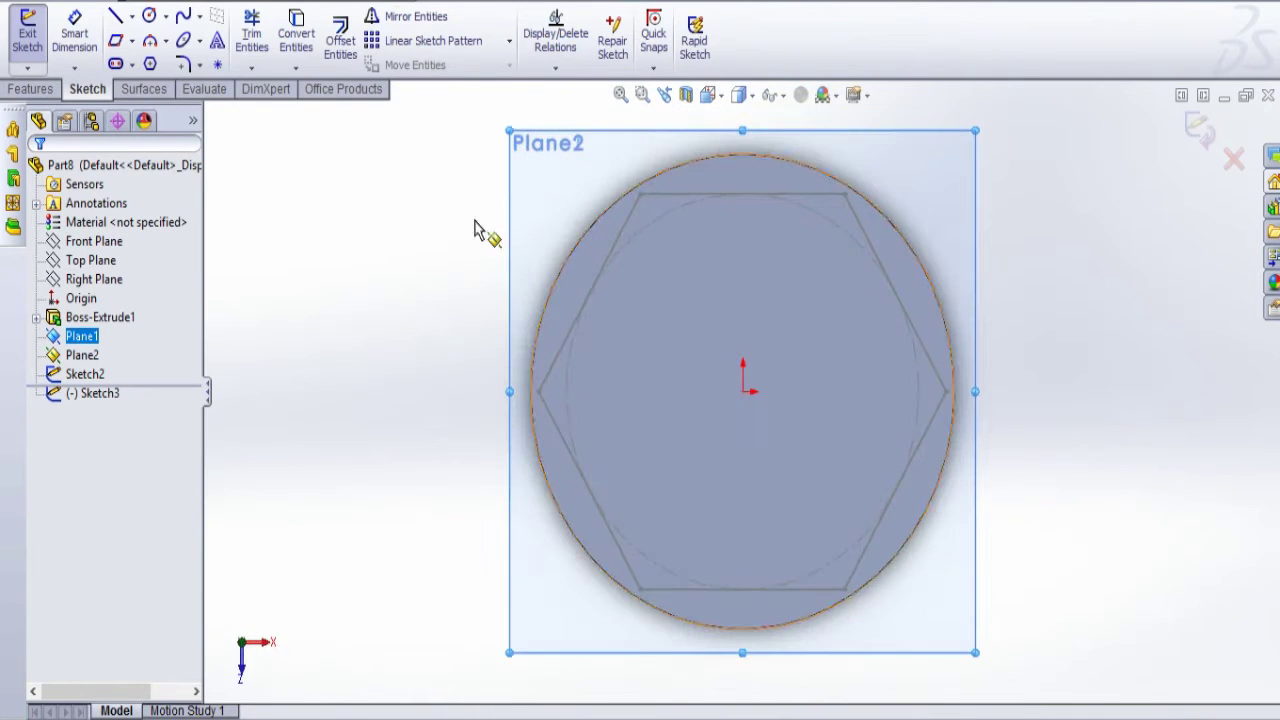
{"action": "left_click", "coordinate": [150, 64]}
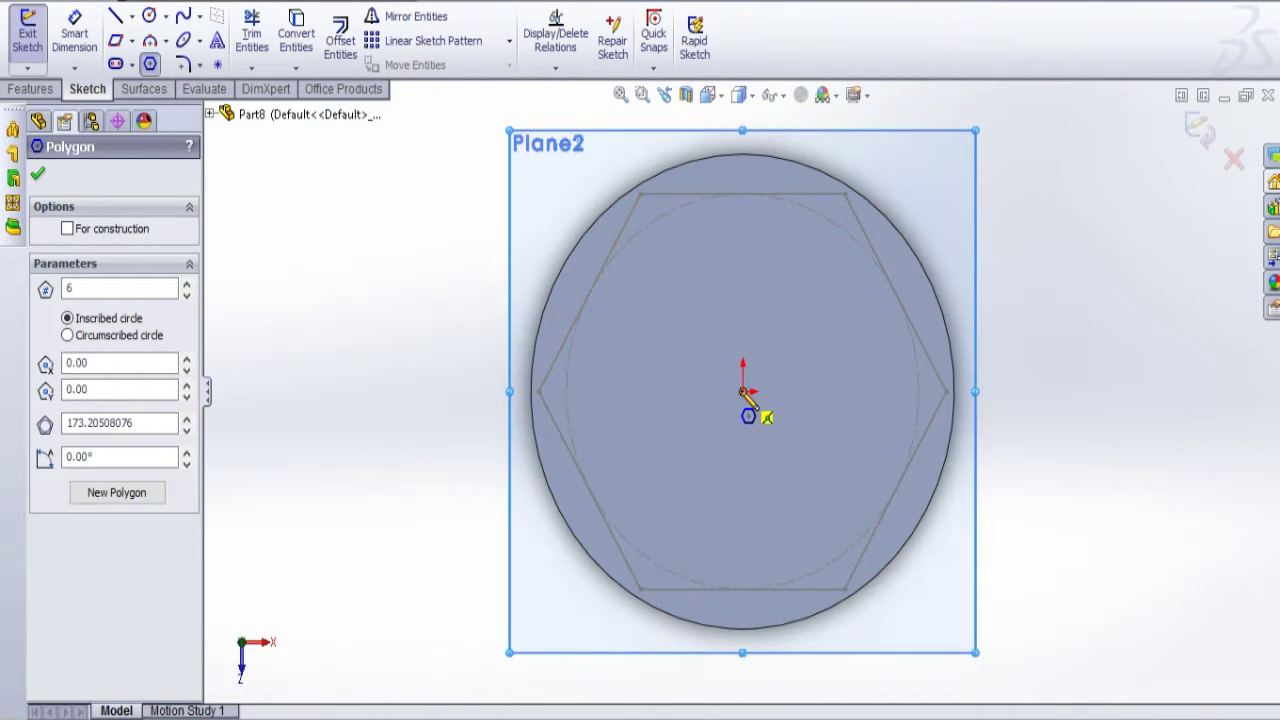
{"action": "left_click", "coordinate": [743, 391]}
{"action": "left_click", "coordinate": [632, 255]}
{"action": "key", "text": "Escape"}
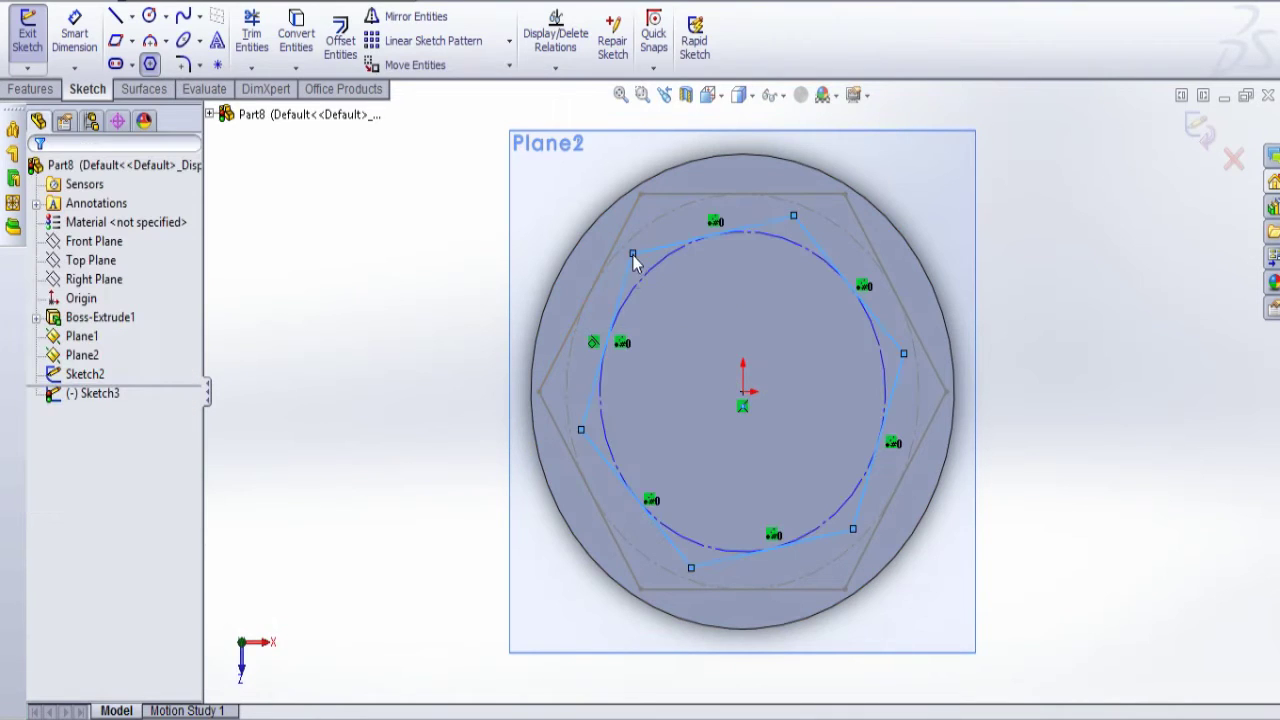
{"action": "key", "text": "Escape"}
Add a horizontal relation between the Plane1 hexagon's centre point and its lower-left vertex
{"action": "left_click", "coordinate": [743, 393]}
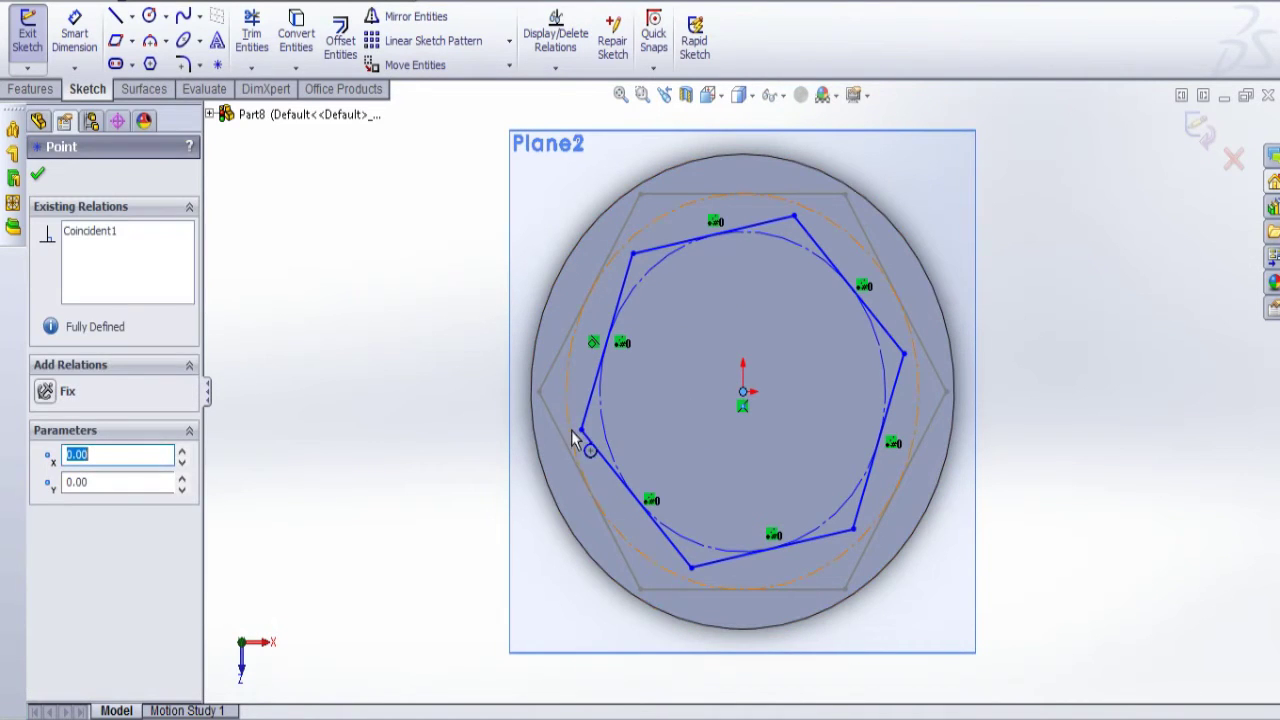
{"action": "left_click", "coordinate": [581, 431], "text": "ctrl"}
{"action": "left_click", "coordinate": [630, 340]}
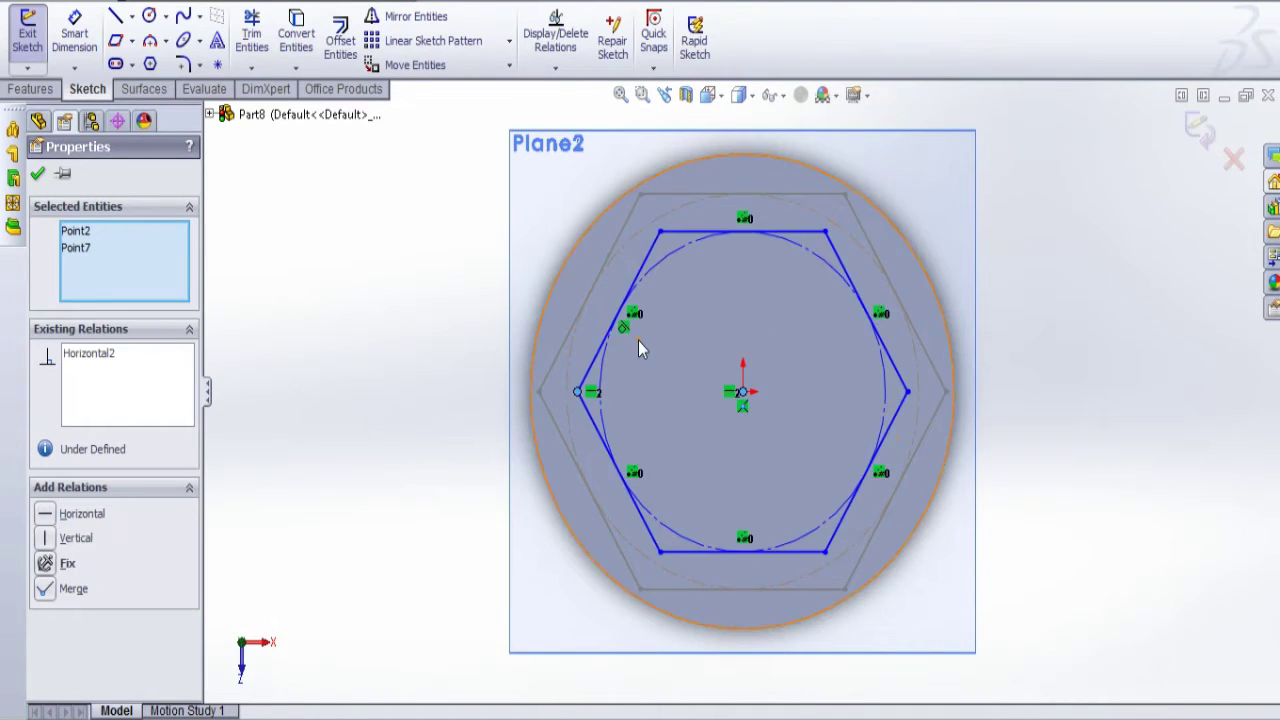
Dimension the inscribed circle of the Plane1 hexagon to 15 mm in diameter and exit the sketch
{"action": "left_click", "coordinate": [74, 35]}
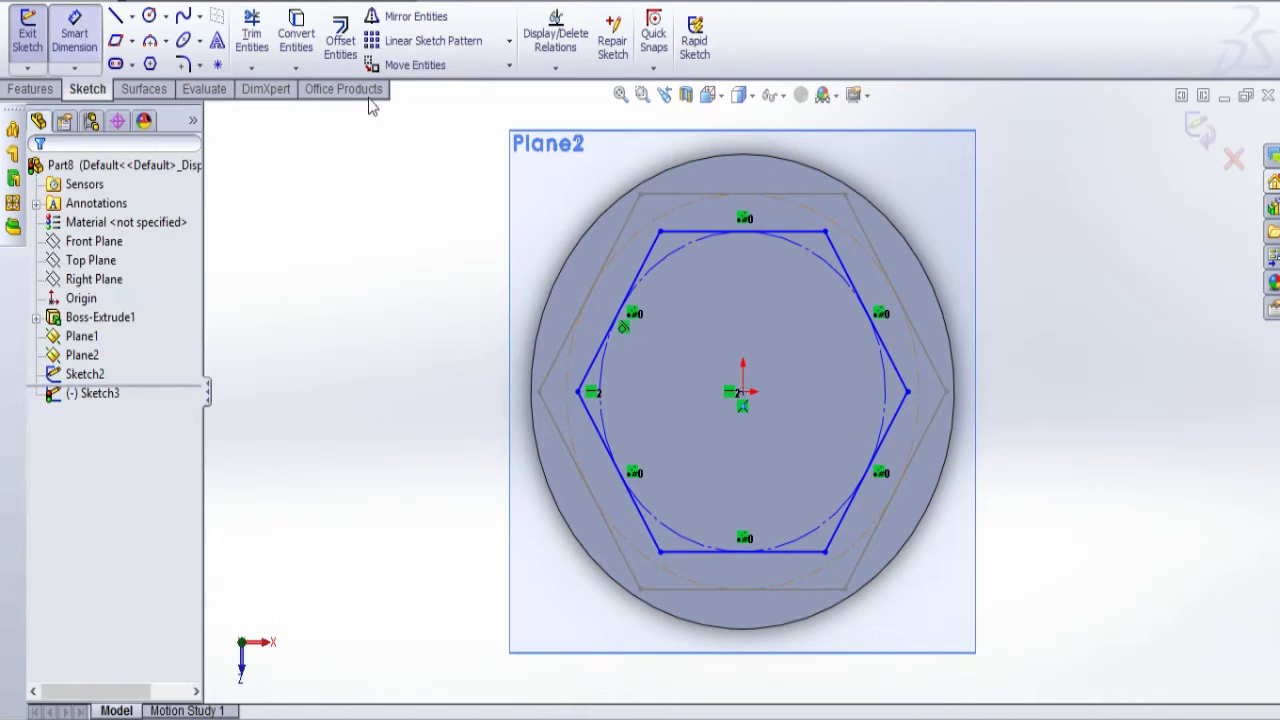
{"action": "left_click", "coordinate": [670, 264]}
{"action": "left_click", "coordinate": [364, 352]}
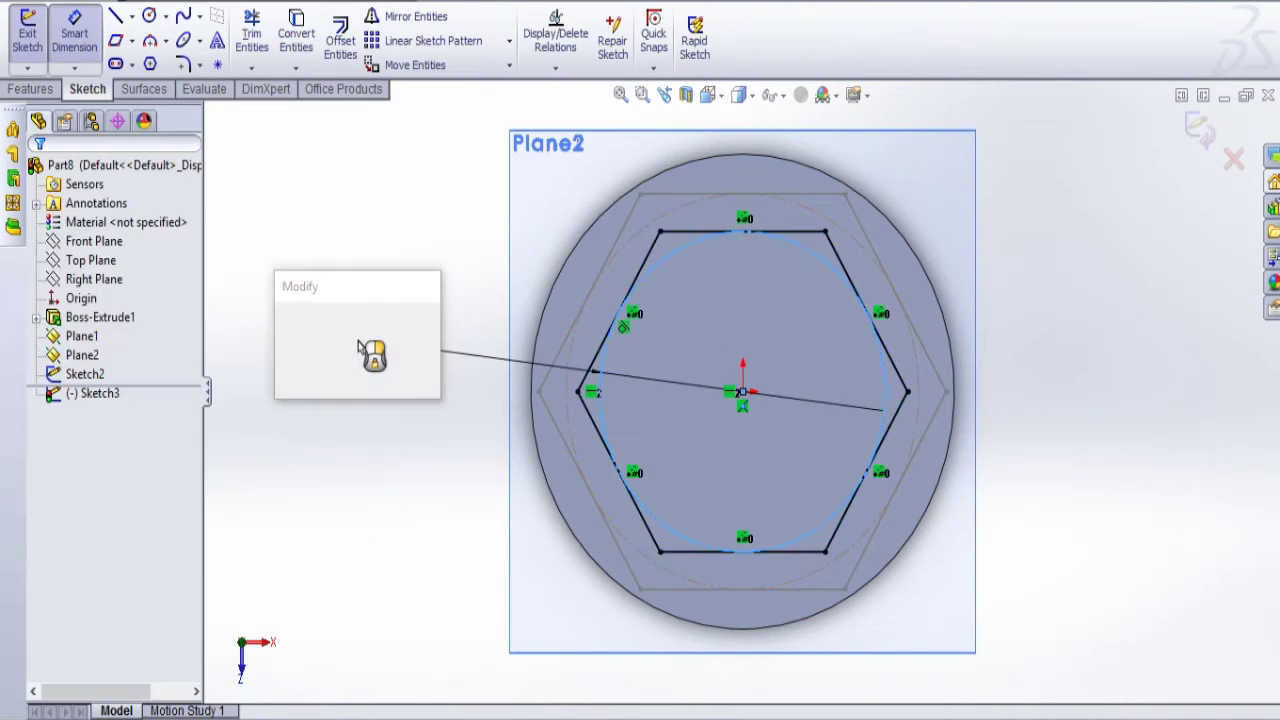
{"action": "type", "text": "15"}
{"action": "key", "text": "Return"}
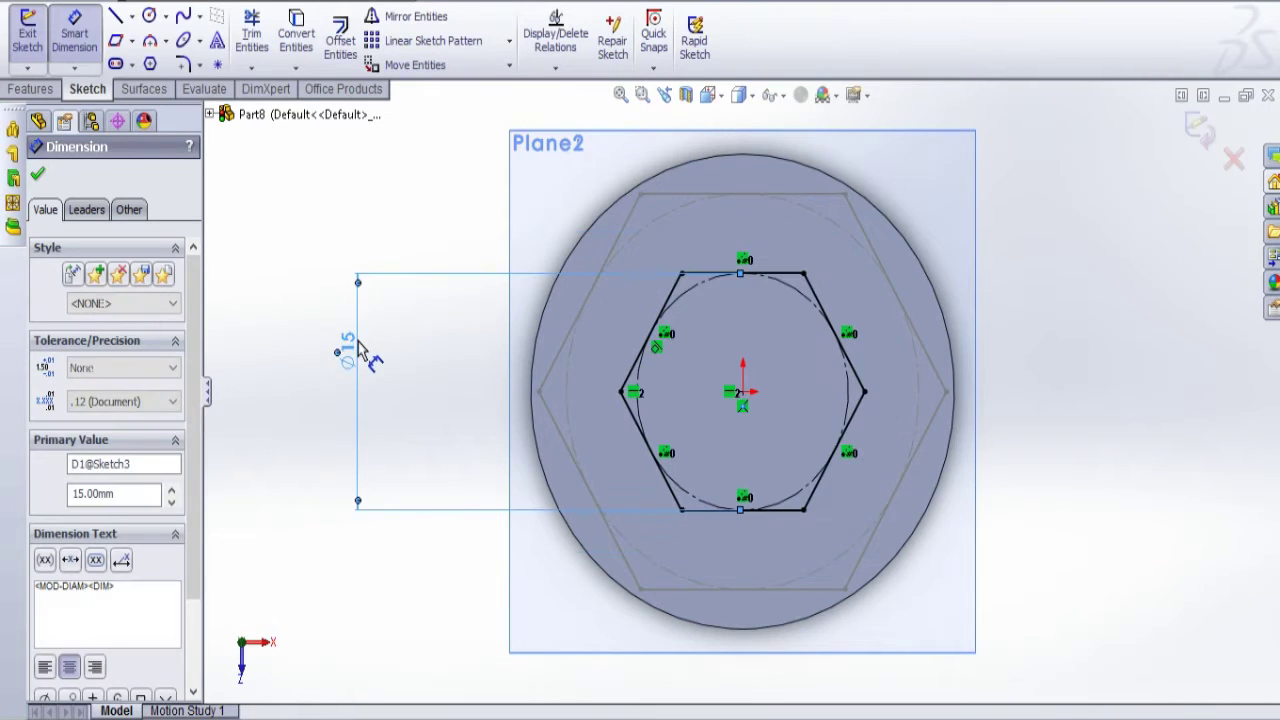
{"action": "left_click", "coordinate": [1192, 131]}
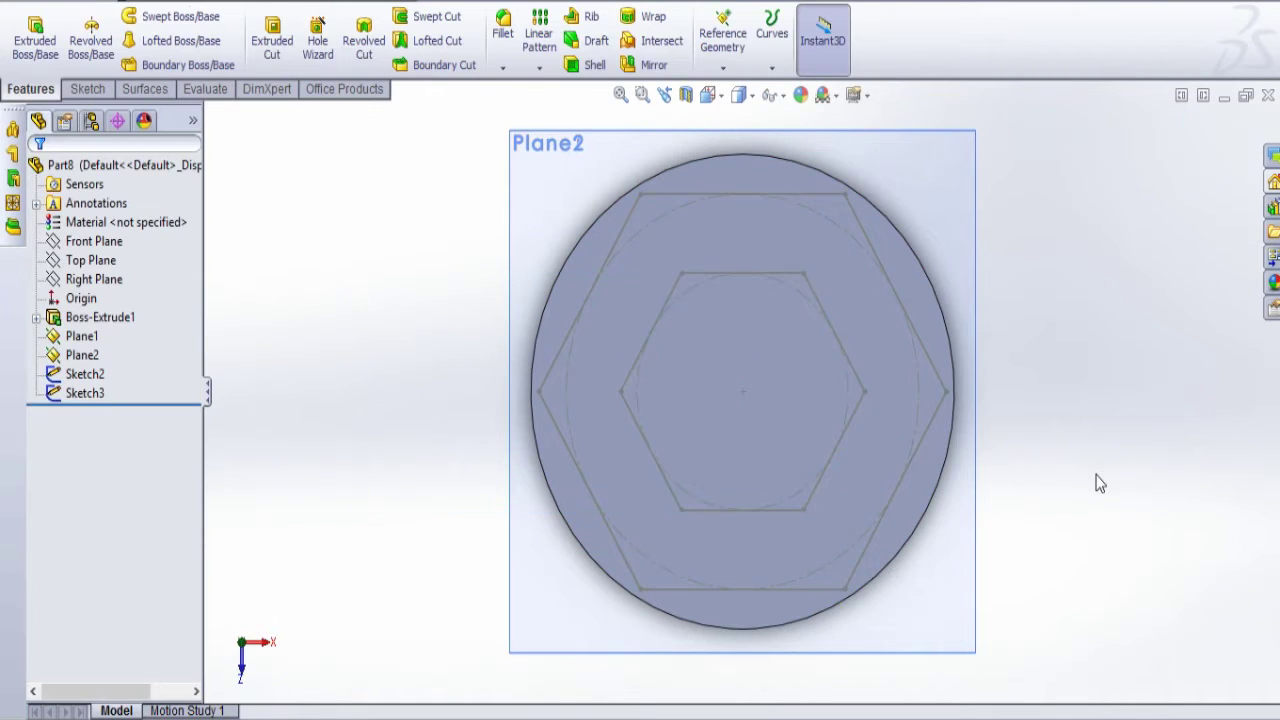
Sketch a circle on Plane2, centred on the origin, with a radius of about 11.8 mm
{"action": "scroll", "coordinate": [1058, 522], "scroll_direction": "up", "scroll_amount": 2}
{"action": "scroll", "coordinate": [755, 525], "scroll_direction": "down", "scroll_amount": 2}
{"action": "mouse_move", "coordinate": [757, 534]}
{"action": "middle_mouse_down"}
{"action": "mouse_move", "coordinate": [808, 266]}
{"action": "mouse_move", "coordinate": [836, 282]}
{"action": "middle_mouse_up"}
{"action": "left_click", "coordinate": [840, 276]}
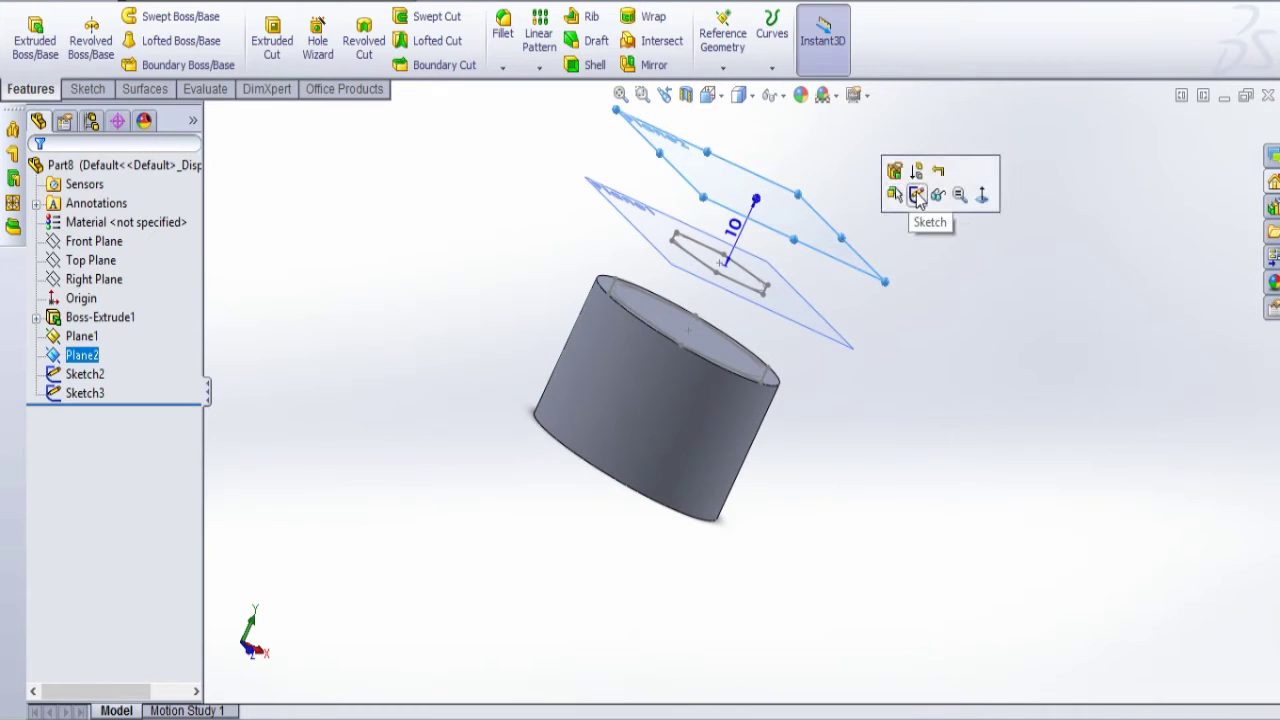
{"action": "left_click", "coordinate": [910, 192]}
{"action": "left_click", "coordinate": [714, 99]}
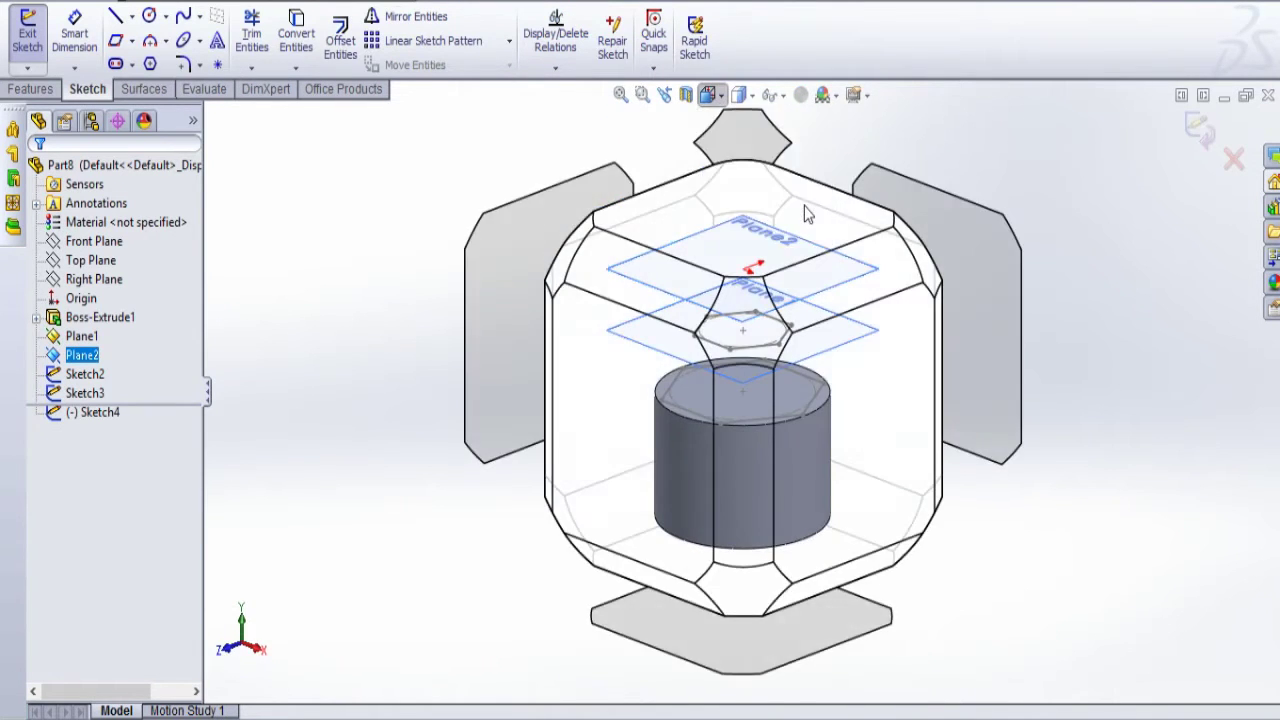
{"action": "left_click", "coordinate": [803, 208]}
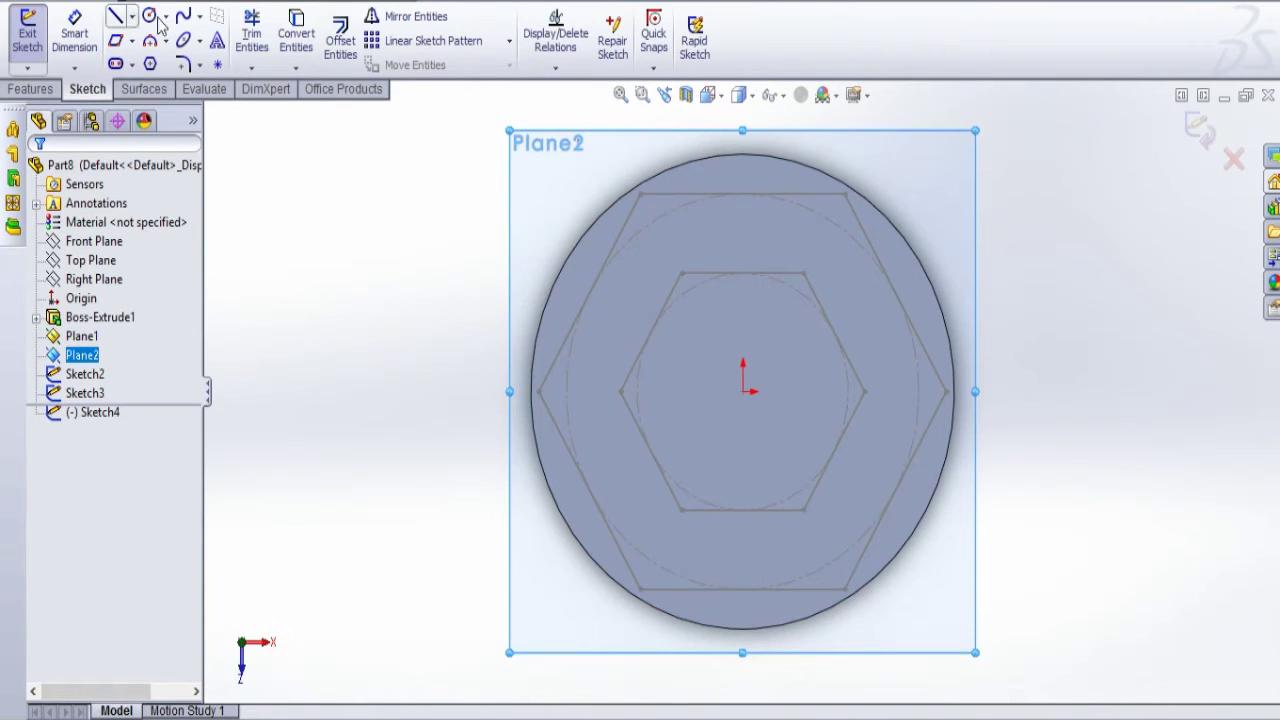
{"action": "left_click", "coordinate": [150, 16]}
{"action": "left_click", "coordinate": [743, 390]}
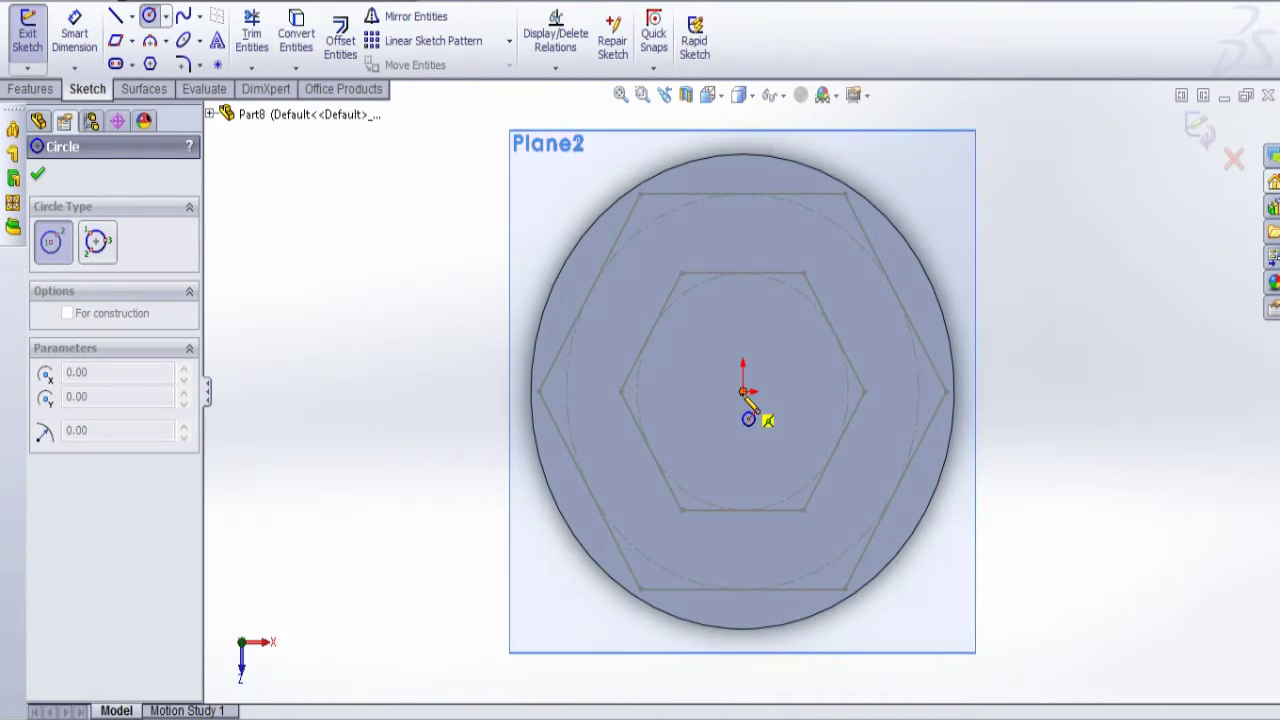
{"action": "left_click", "coordinate": [662, 252]}
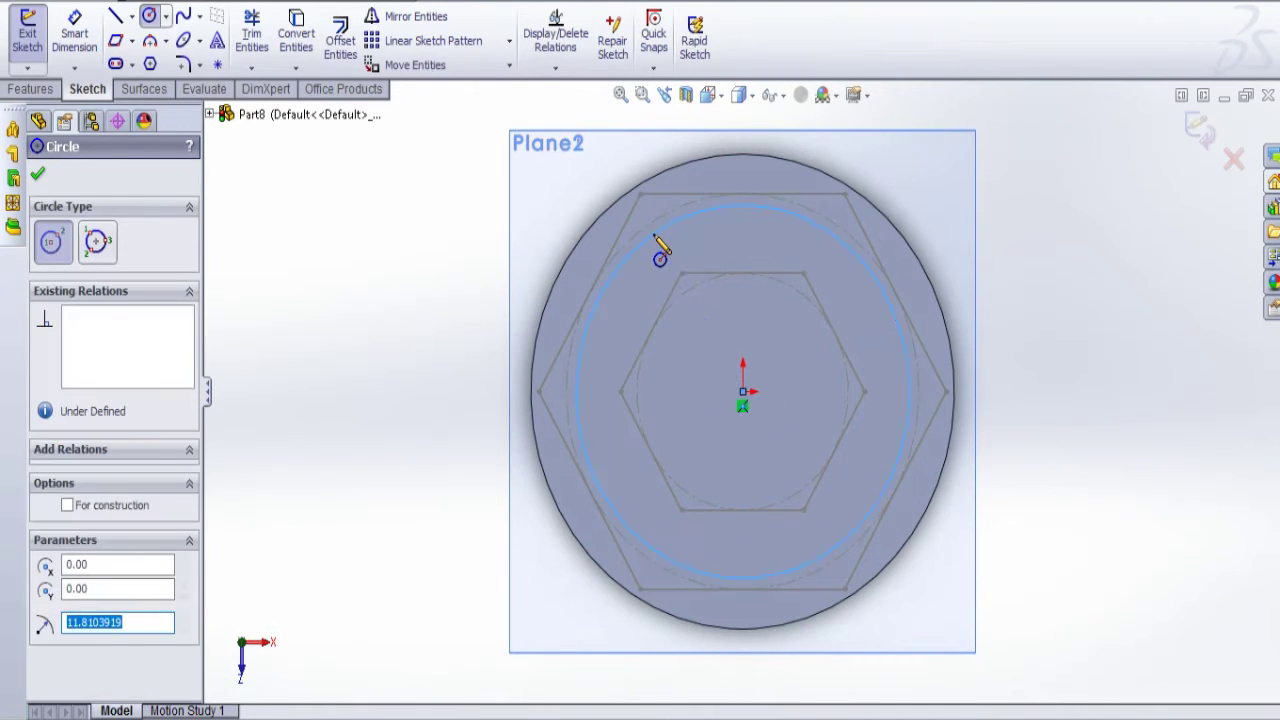
Dimension the Plane2 circle to 25 mm in diameter and exit the sketch
{"action": "left_click", "coordinate": [86, 38]}
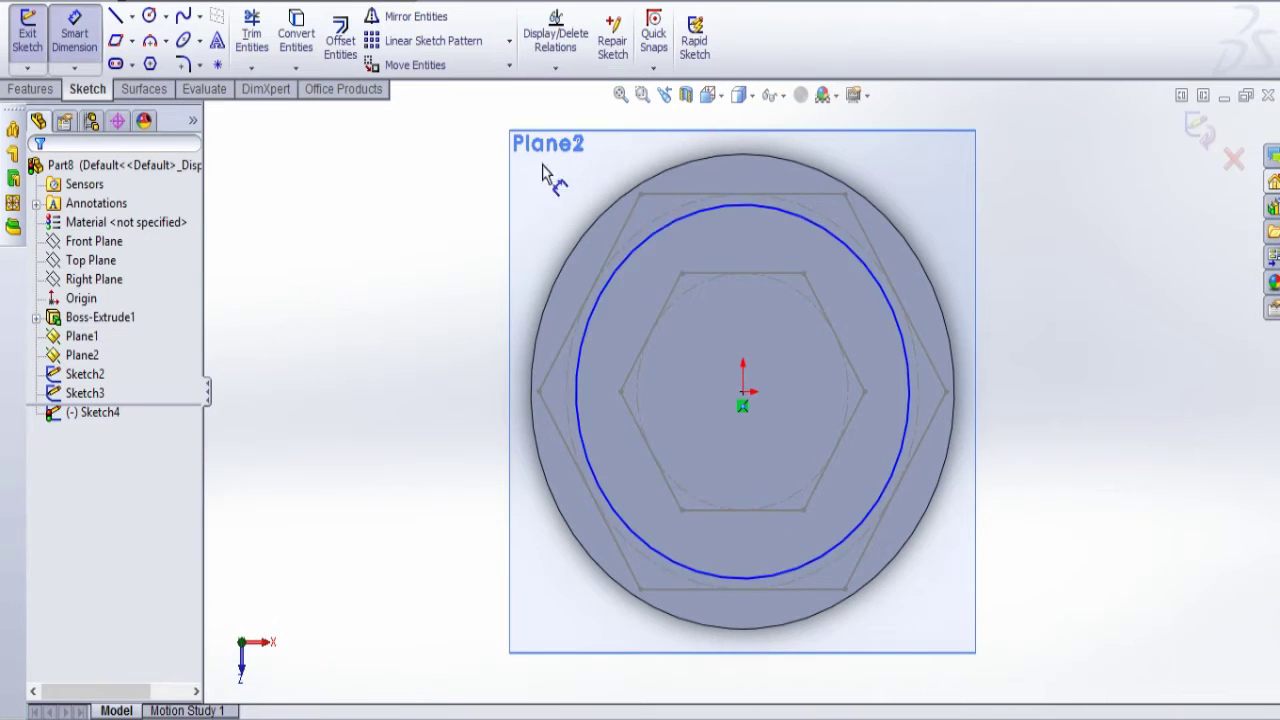
{"action": "left_click", "coordinate": [655, 255]}
{"action": "left_click", "coordinate": [313, 381]}
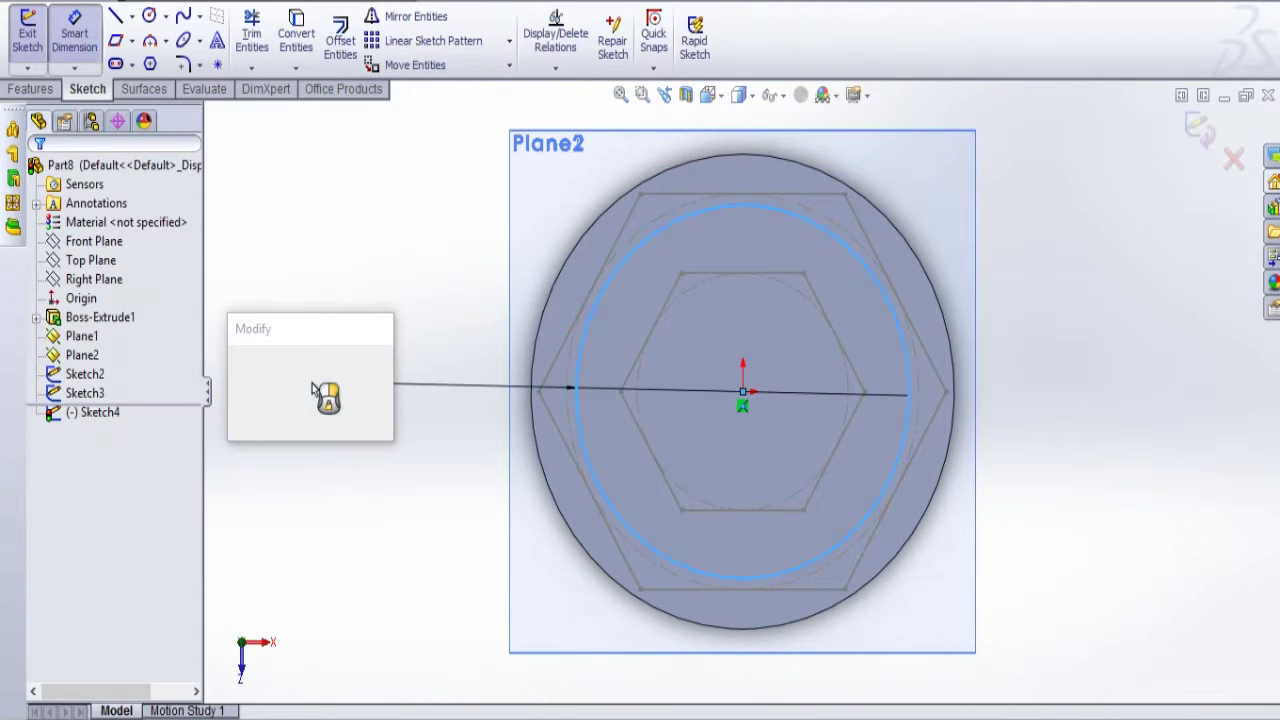
{"action": "type", "text": "25"}
{"action": "key", "text": "Return"}
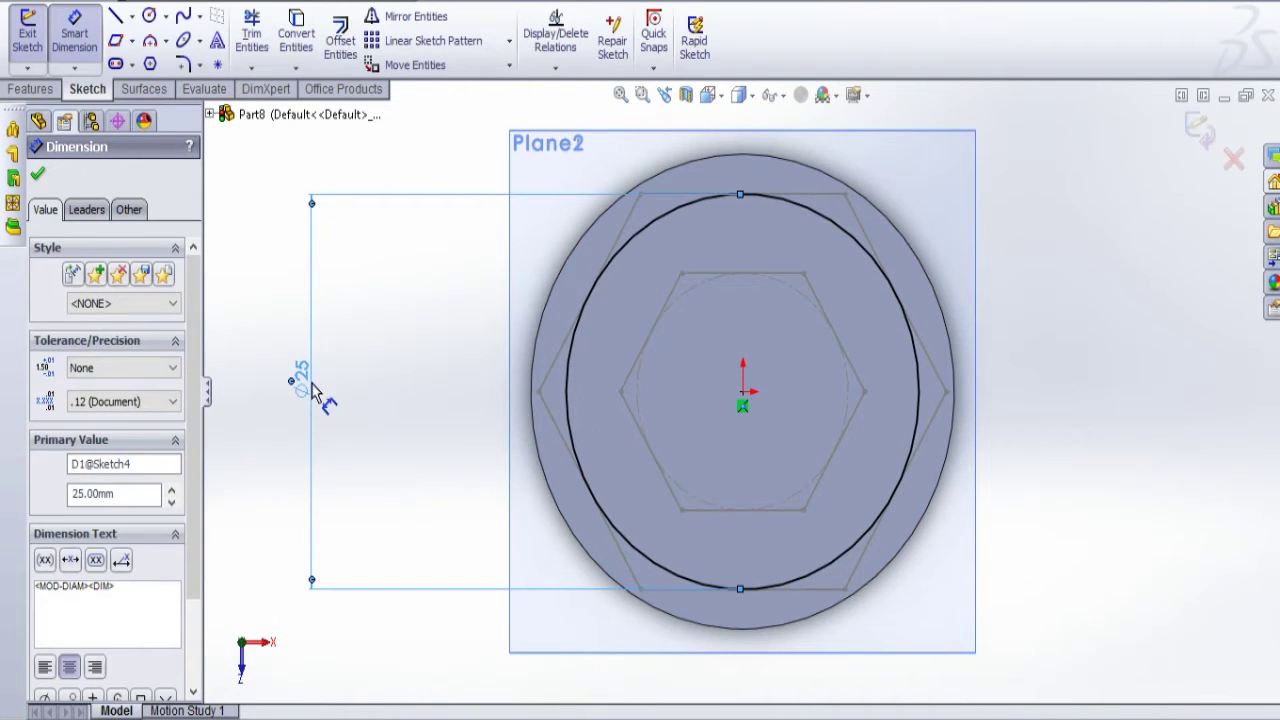
{"action": "left_click", "coordinate": [1204, 132]}
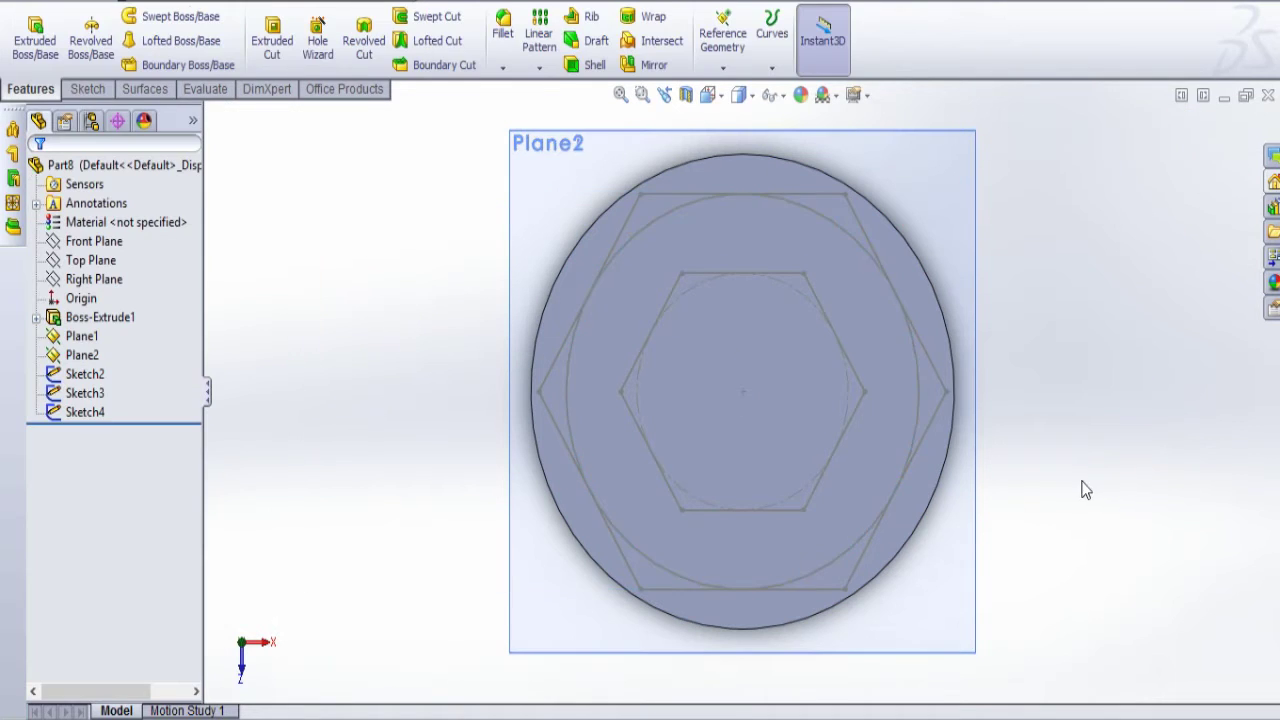
Set up a Lofted Boss/Base through the top-face hexagon, the Plane1 hexagon and the Plane2 circle, in that order
{"action": "middle_click_drag", "start_coordinate": [726, 592], "coordinate": [752, 245]}
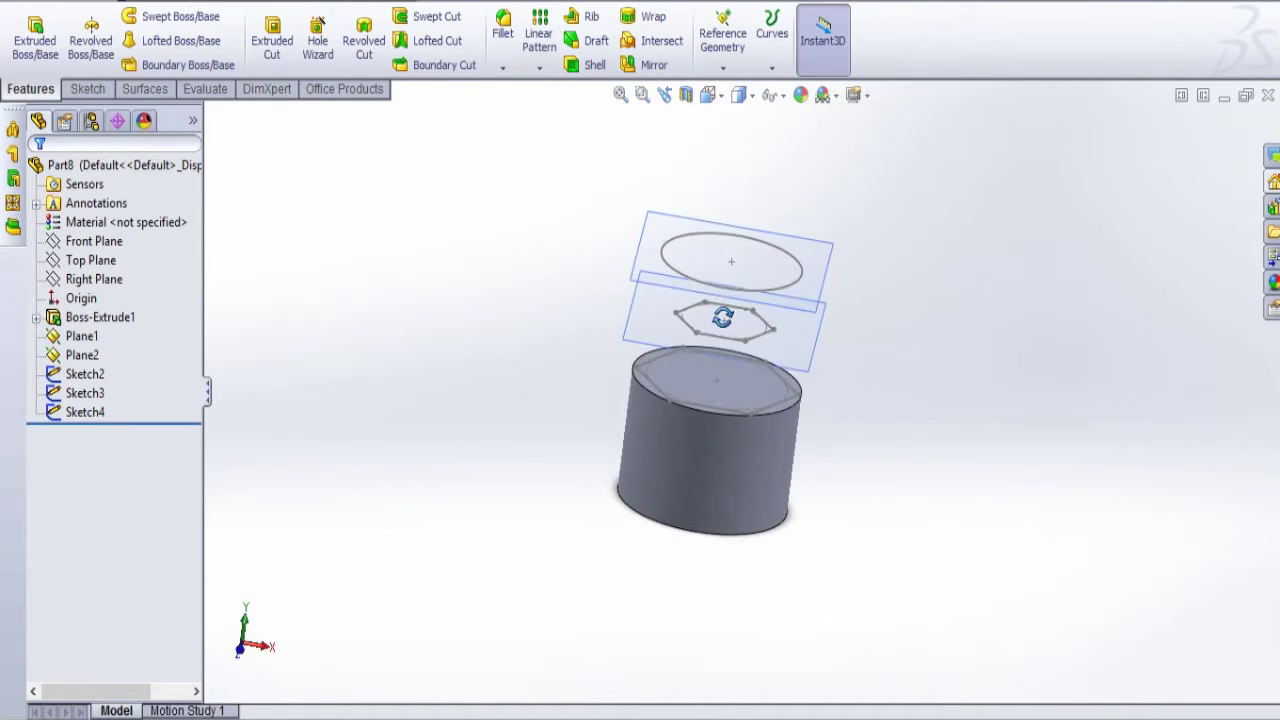
{"action": "left_click", "coordinate": [185, 44]}
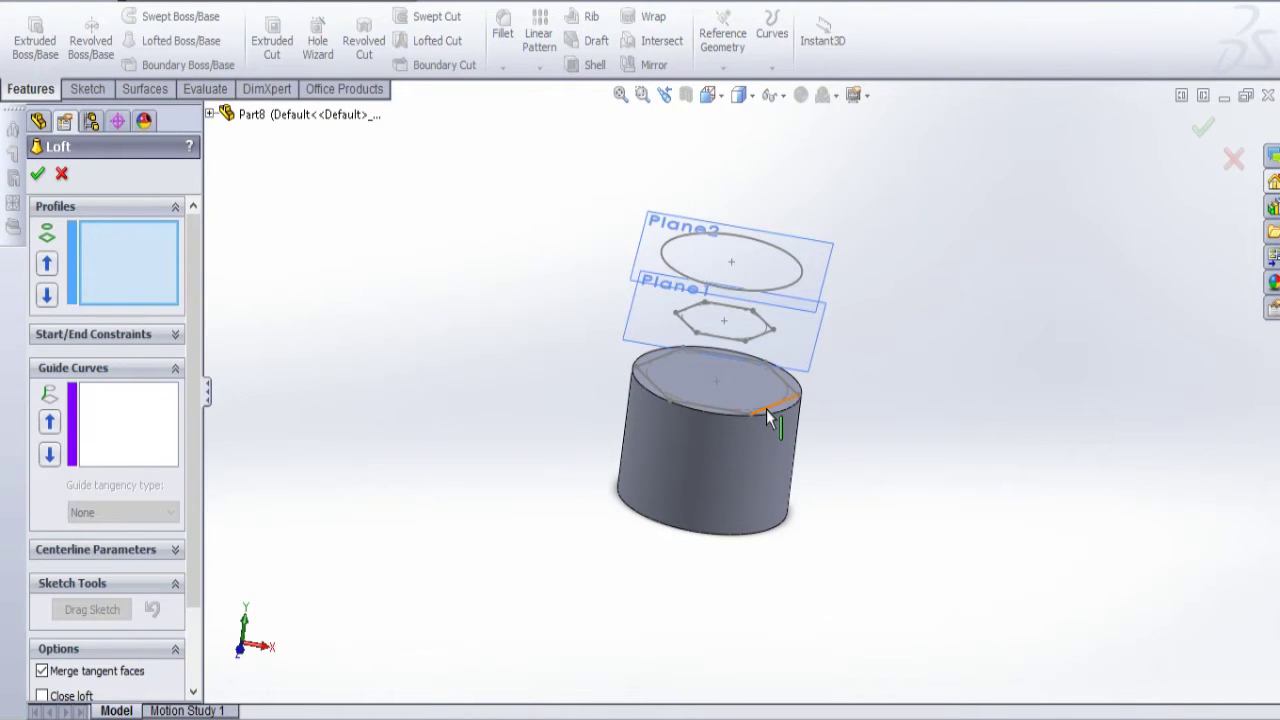
{"action": "left_click", "coordinate": [767, 418]}
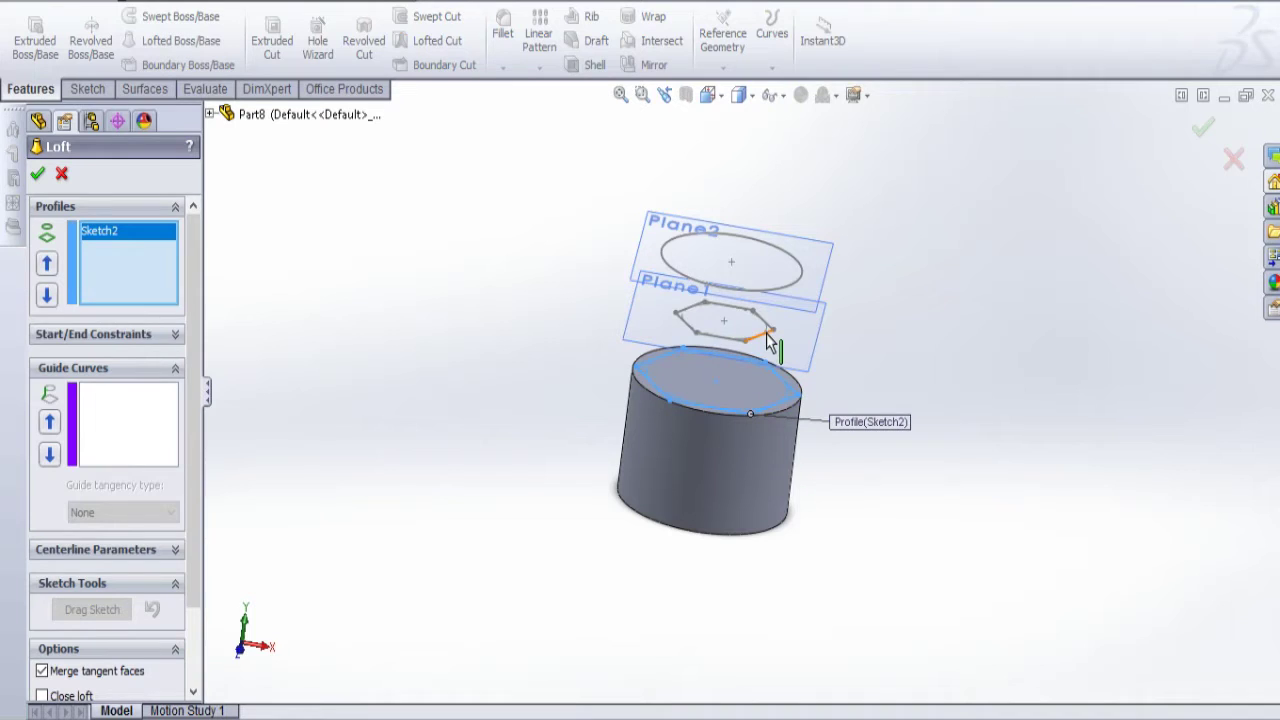
{"action": "left_click", "coordinate": [770, 340]}
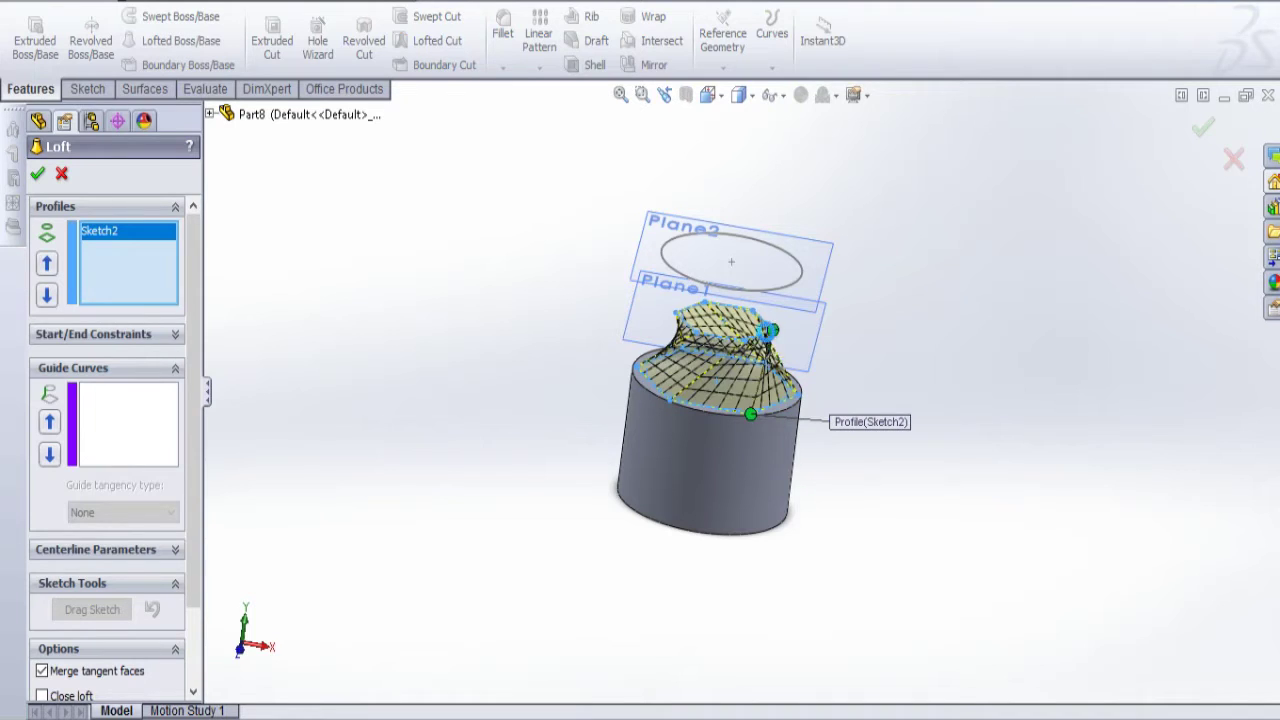
{"action": "left_click", "coordinate": [787, 290]}
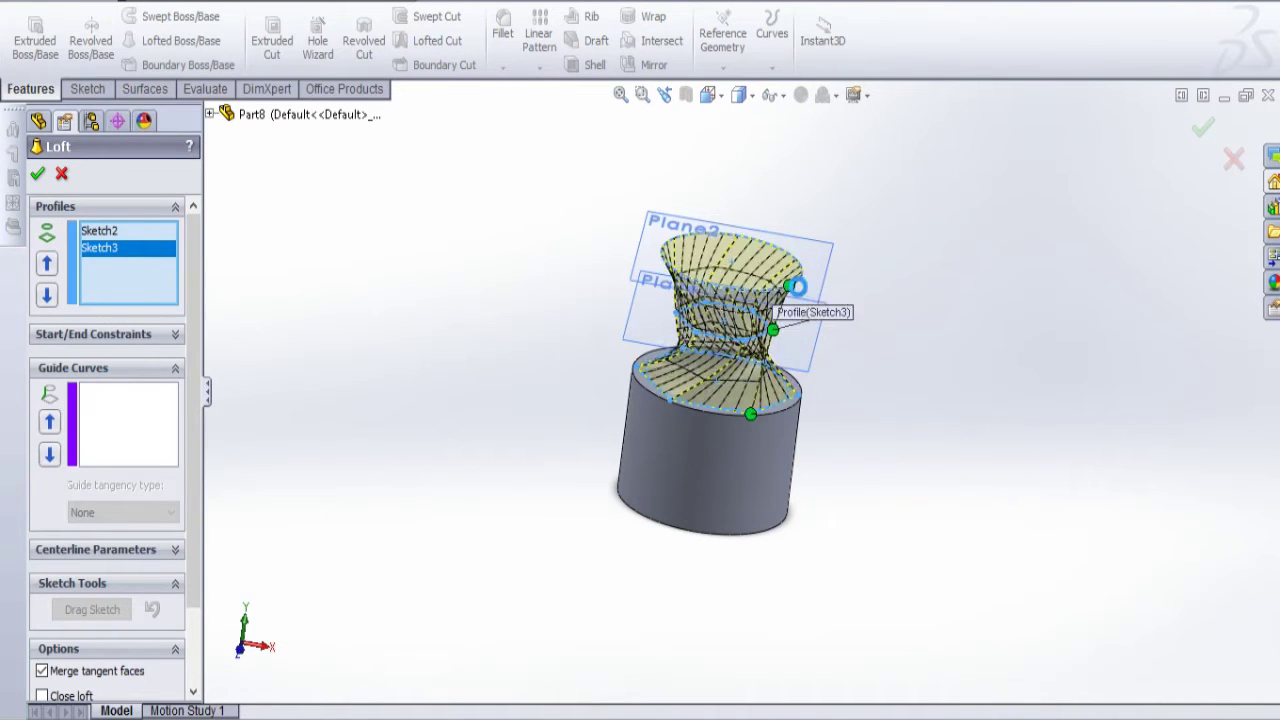
Align the loft connectors of the small hexagon and the circle with the large hexagon's lower-right vertex to remove the twist, and accept the loft
{"action": "left_click", "coordinate": [710, 96]}
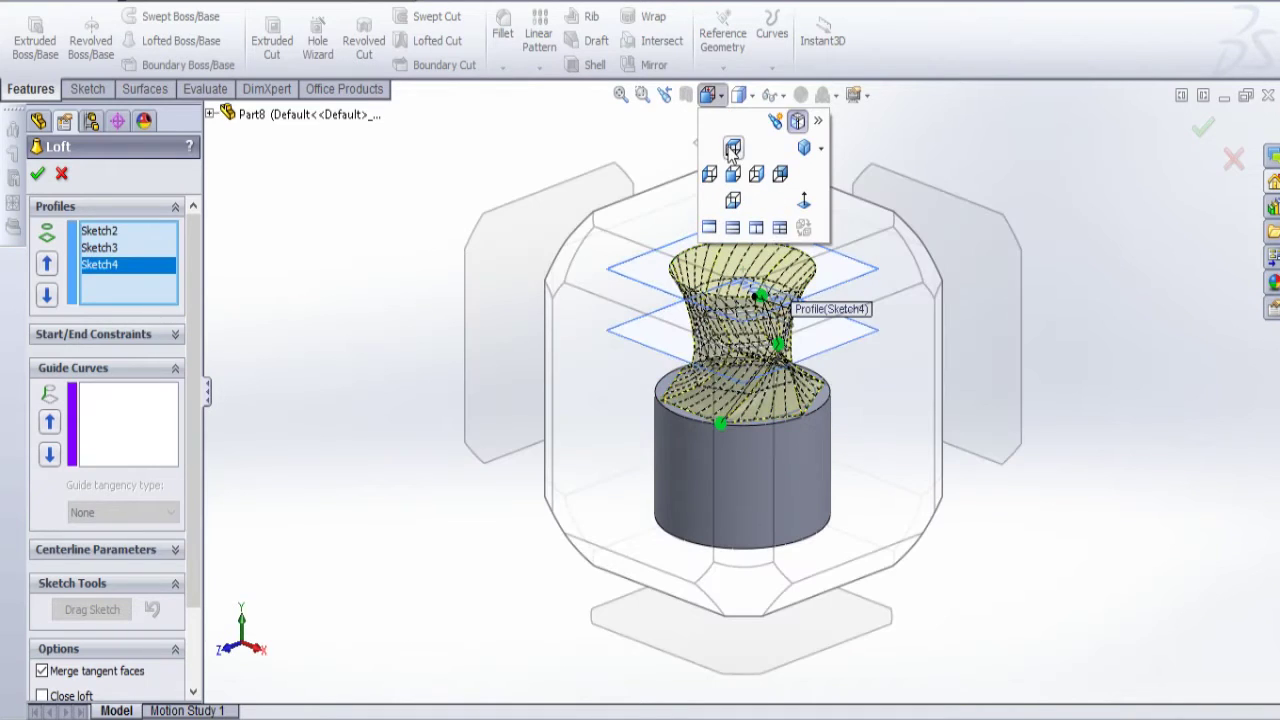
{"action": "left_click", "coordinate": [732, 149]}
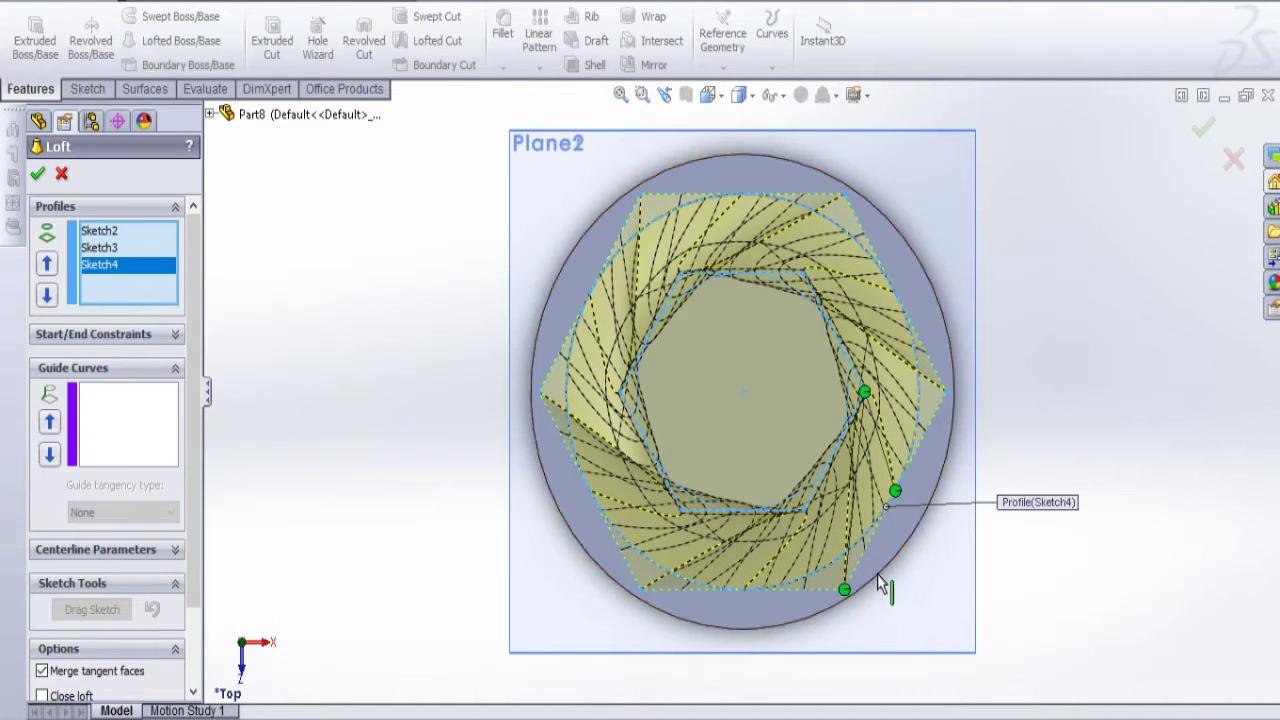
{"action": "left_click_drag", "start_coordinate": [863, 393], "coordinate": [810, 512]}
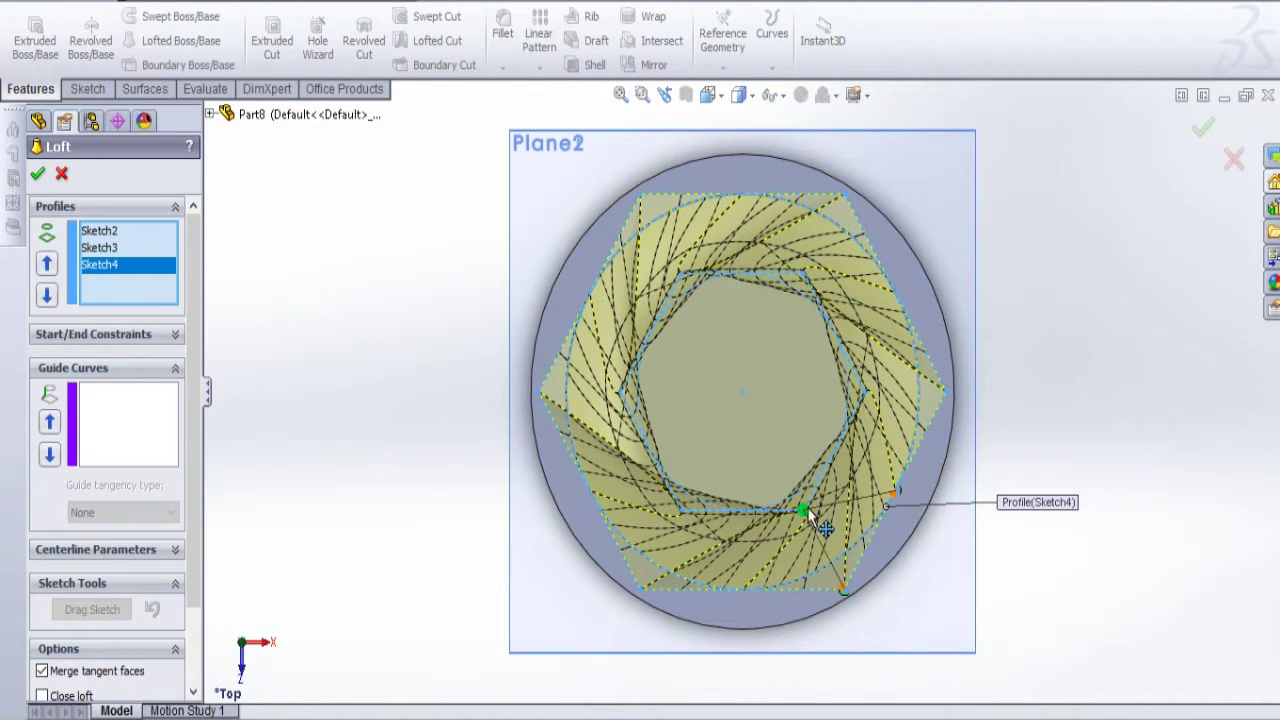
{"action": "left_click_drag", "start_coordinate": [894, 493], "coordinate": [839, 591]}
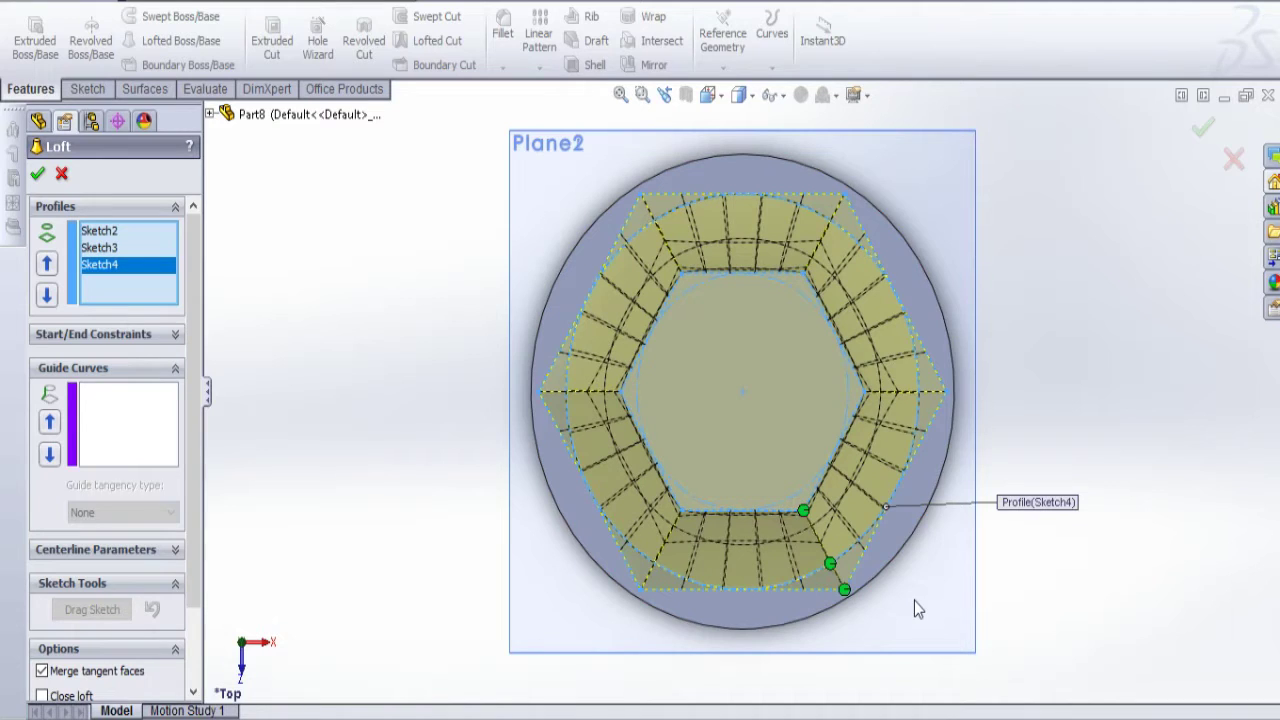
{"action": "left_click", "coordinate": [1117, 396]}
Hide reference planes Plane2 and Plane1 in the model
{"action": "scroll", "coordinate": [1030, 583], "scroll_direction": "up", "scroll_amount": 4}
{"action": "middle_click_drag", "start_coordinate": [706, 538], "coordinate": [707, 268]}
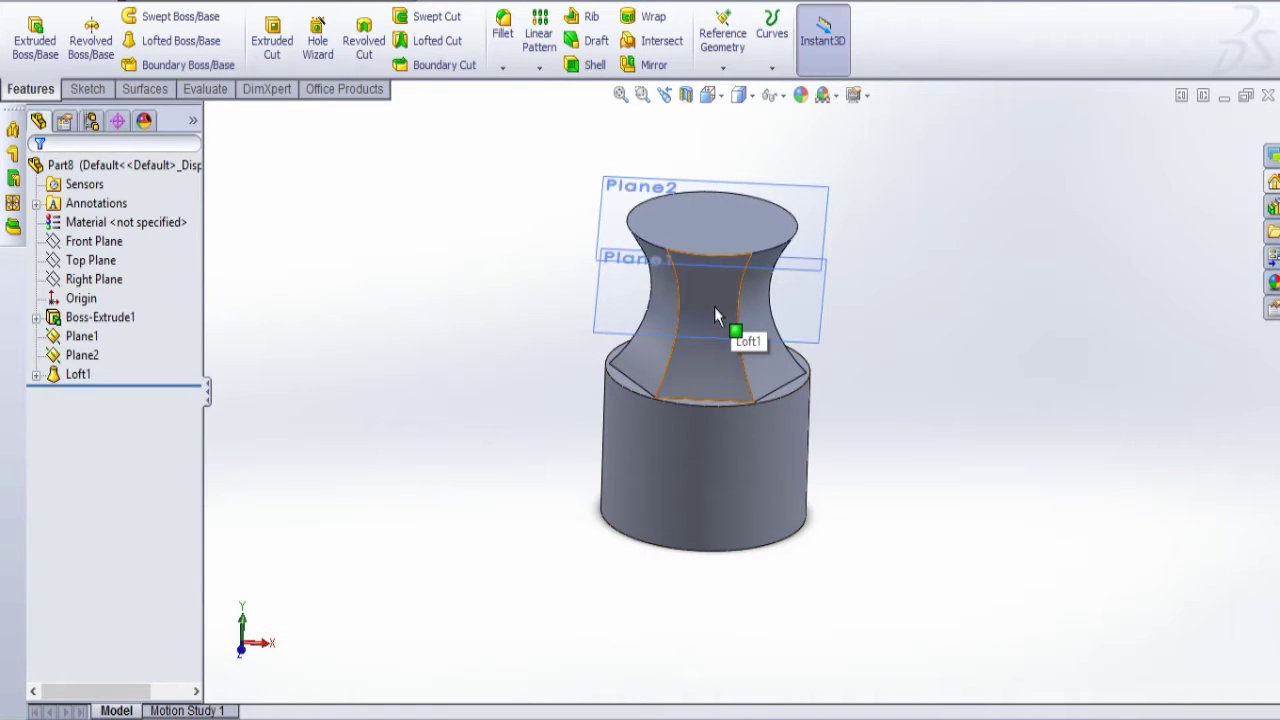
{"action": "scroll", "coordinate": [839, 280], "scroll_direction": "up", "scroll_amount": 1}
{"action": "scroll", "coordinate": [839, 280], "scroll_direction": "down", "scroll_amount": 1}
{"action": "middle_click_drag", "start_coordinate": [839, 298], "coordinate": [831, 255]}
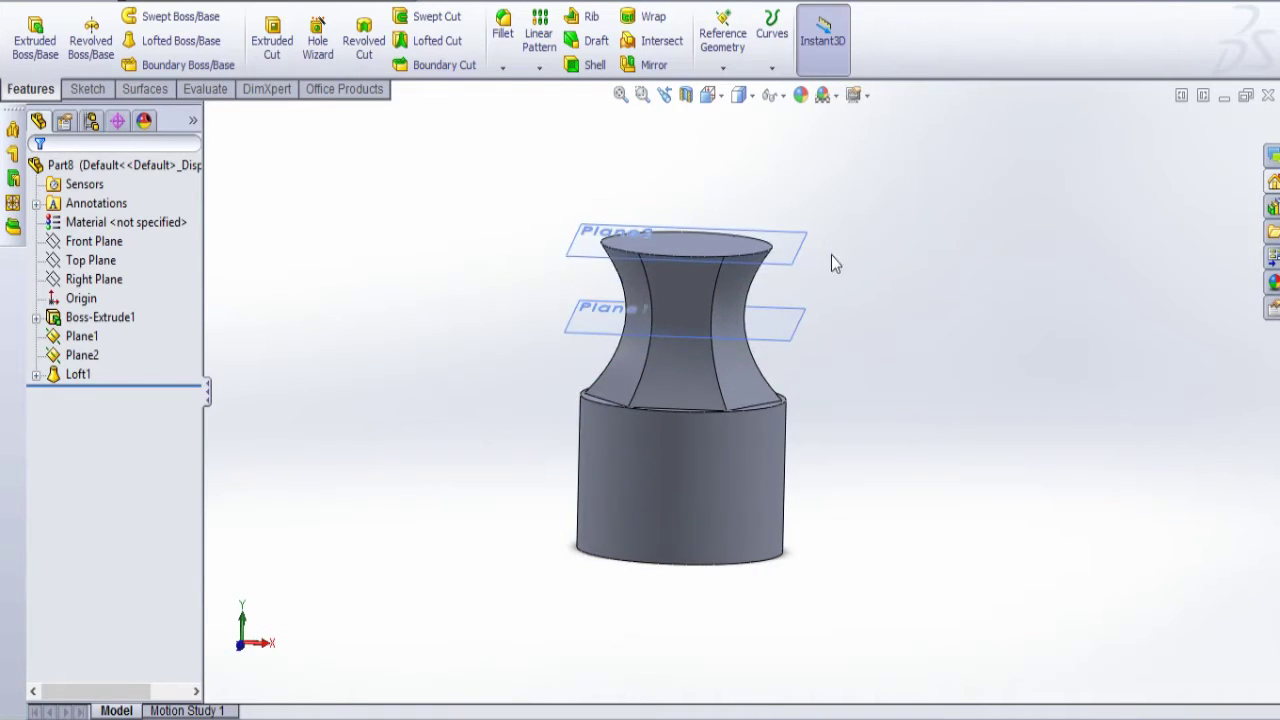
{"action": "left_click", "coordinate": [808, 258]}
{"action": "left_click", "coordinate": [894, 180]}
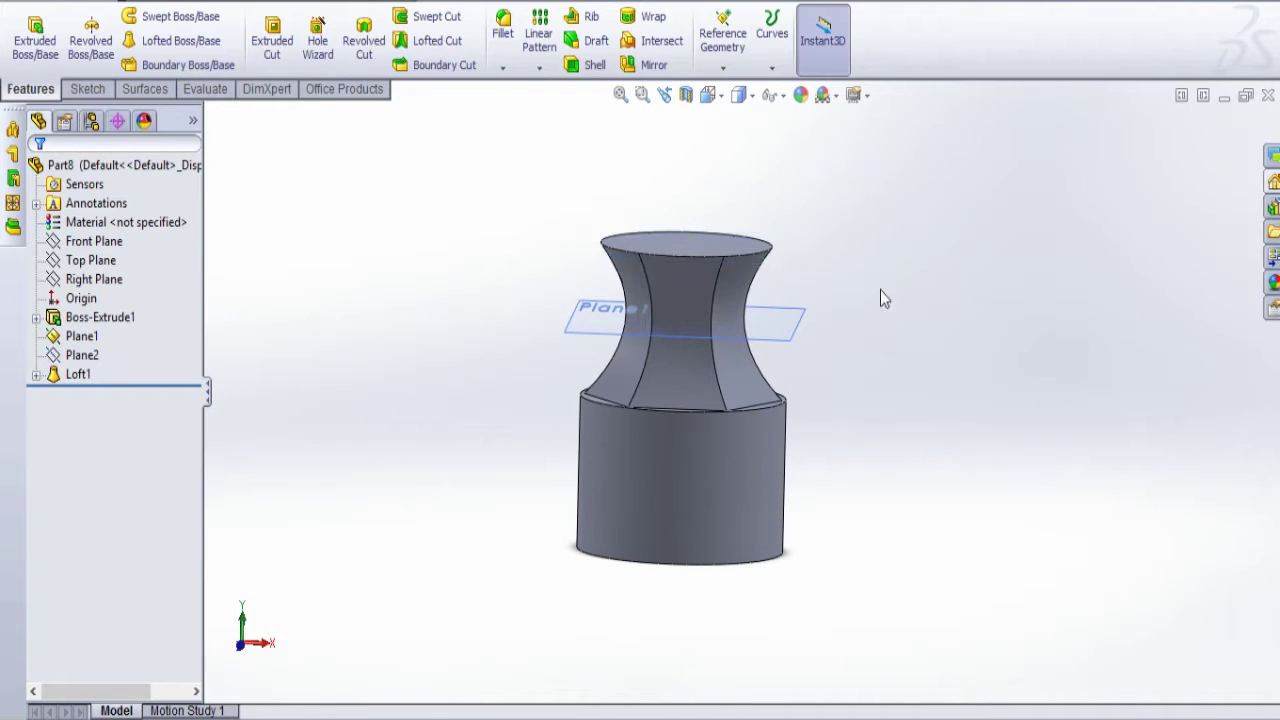
{"action": "left_click", "coordinate": [810, 336]}
{"action": "left_click", "coordinate": [890, 262]}
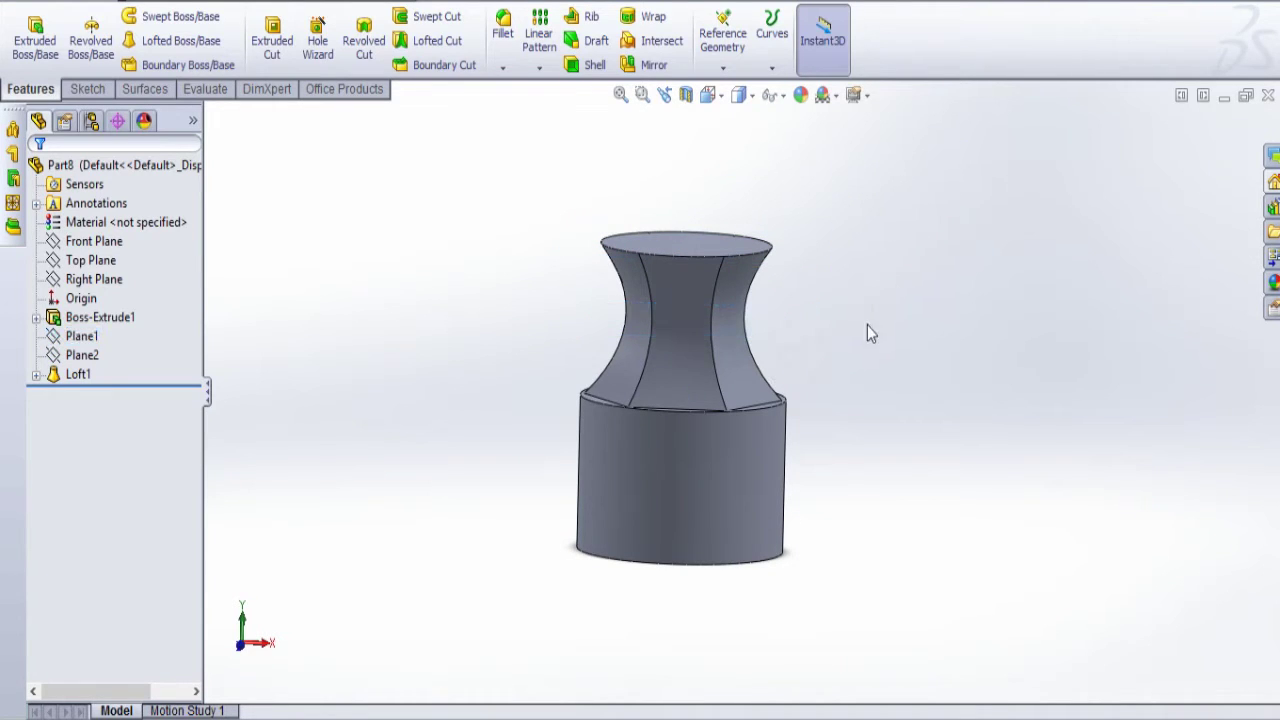
Open a new sketch on the Front Plane and orient the view normal to it
{"action": "left_click", "coordinate": [79, 244]}
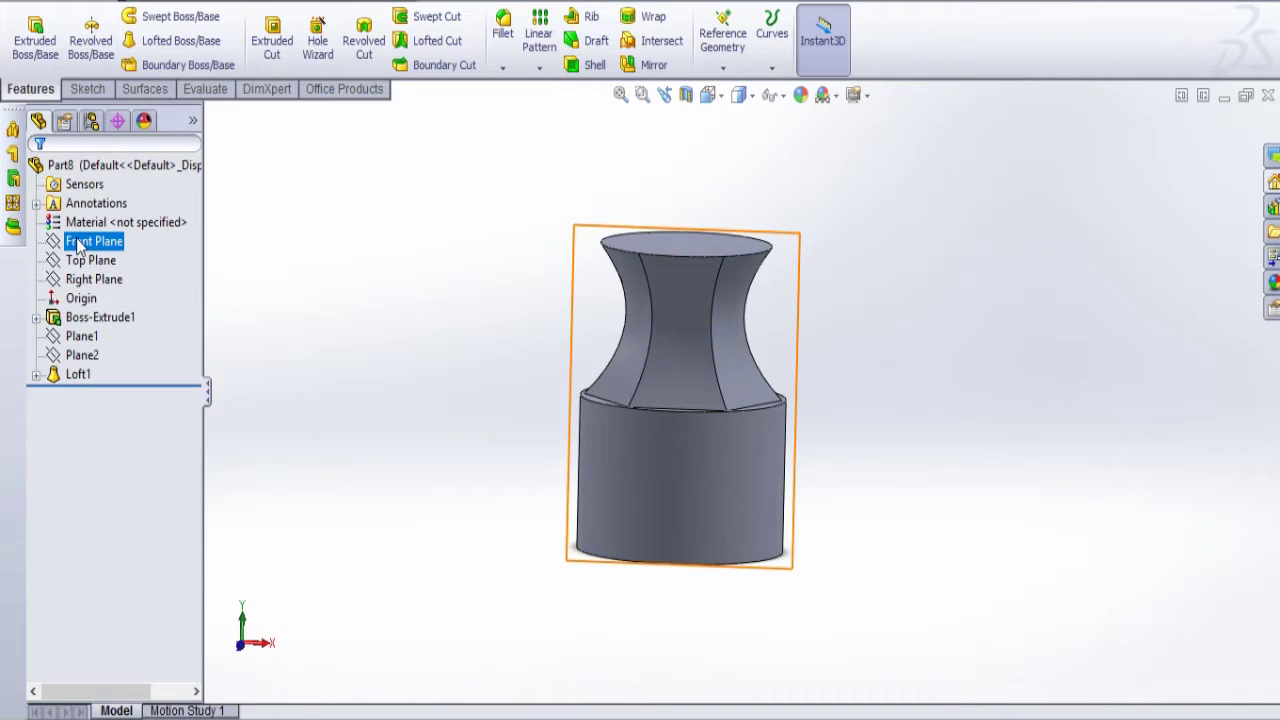
{"action": "left_click", "coordinate": [97, 210]}
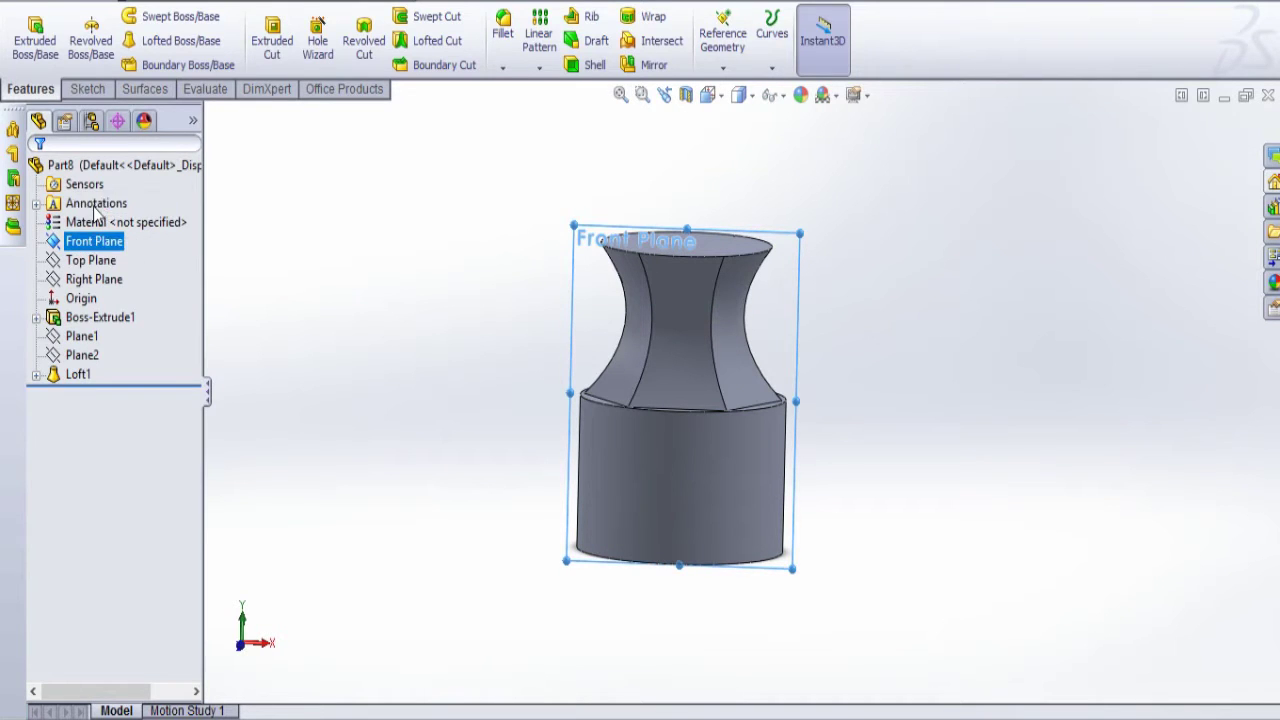
{"action": "left_click", "coordinate": [720, 95]}
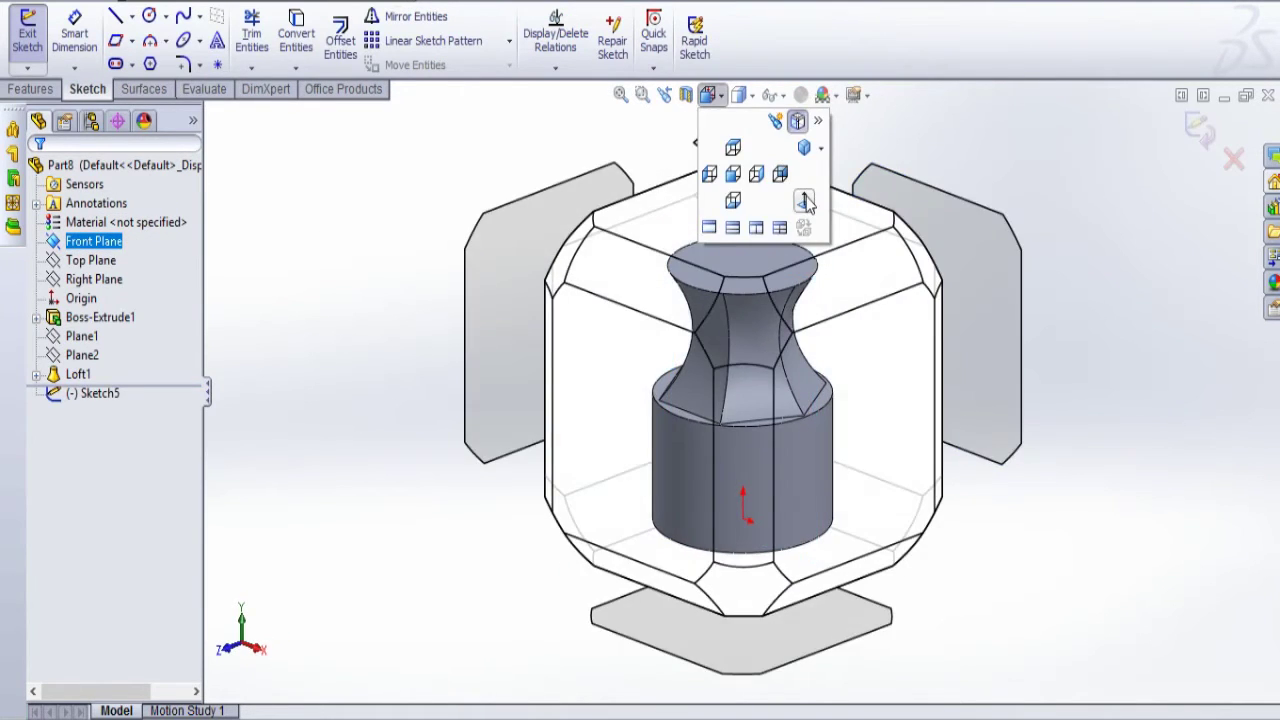
{"action": "left_click", "coordinate": [801, 190]}
{"action": "left_click", "coordinate": [452, 219]}
{"action": "scroll", "coordinate": [500, 226], "scroll_direction": "up", "scroll_amount": 4}
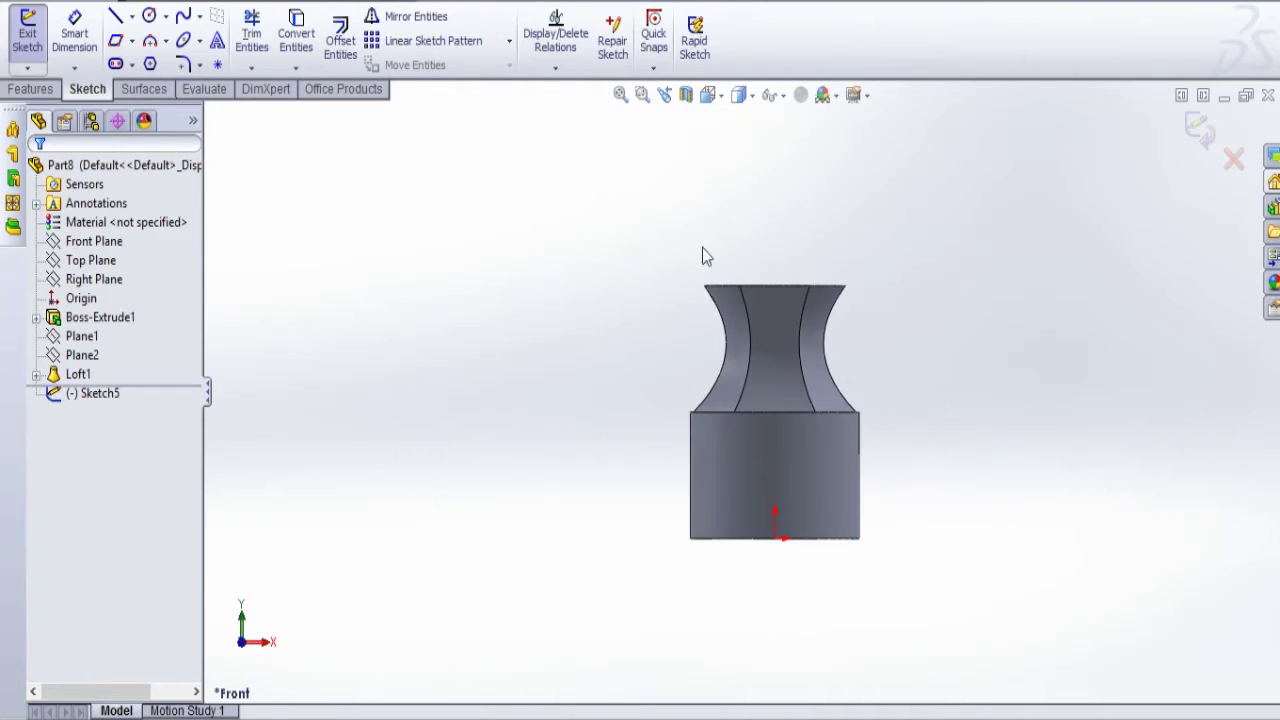
Sketch a vertical line about 25 mm upward from the centre of the loft's top edge and make it construction geometry
{"action": "left_click", "coordinate": [774, 286]}
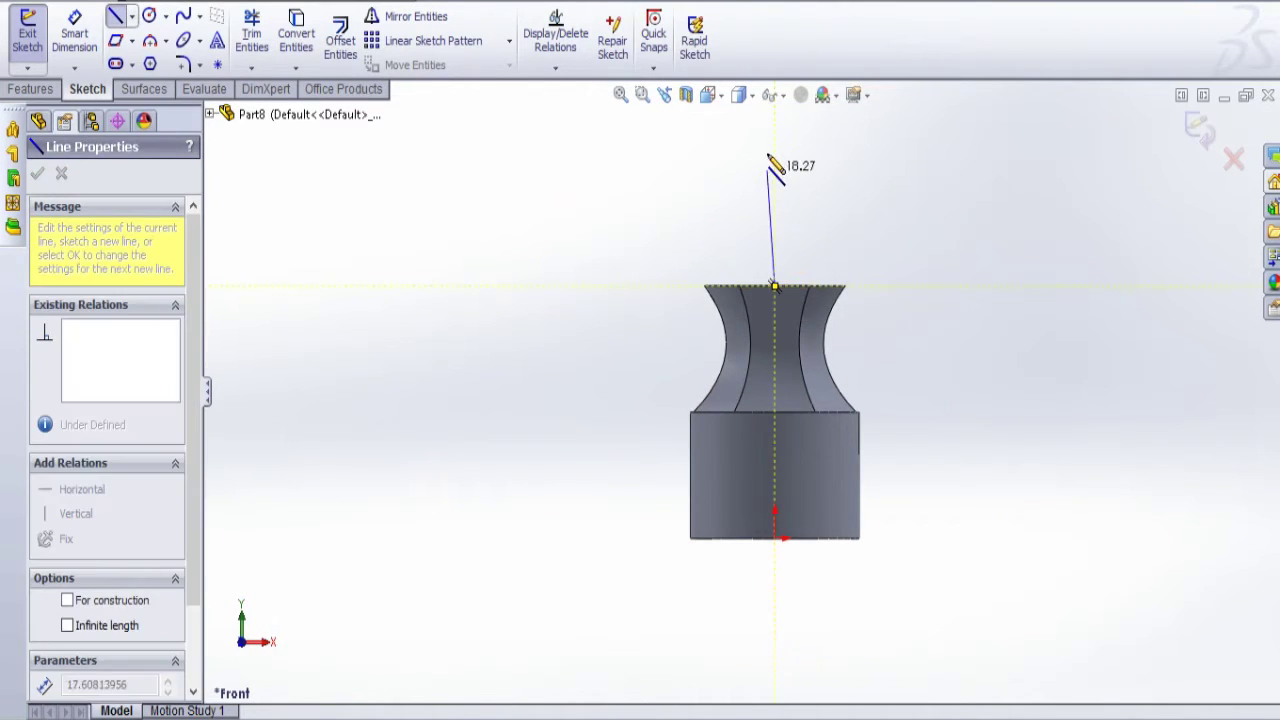
{"action": "left_click", "coordinate": [775, 127]}
{"action": "key", "text": "Escape"}
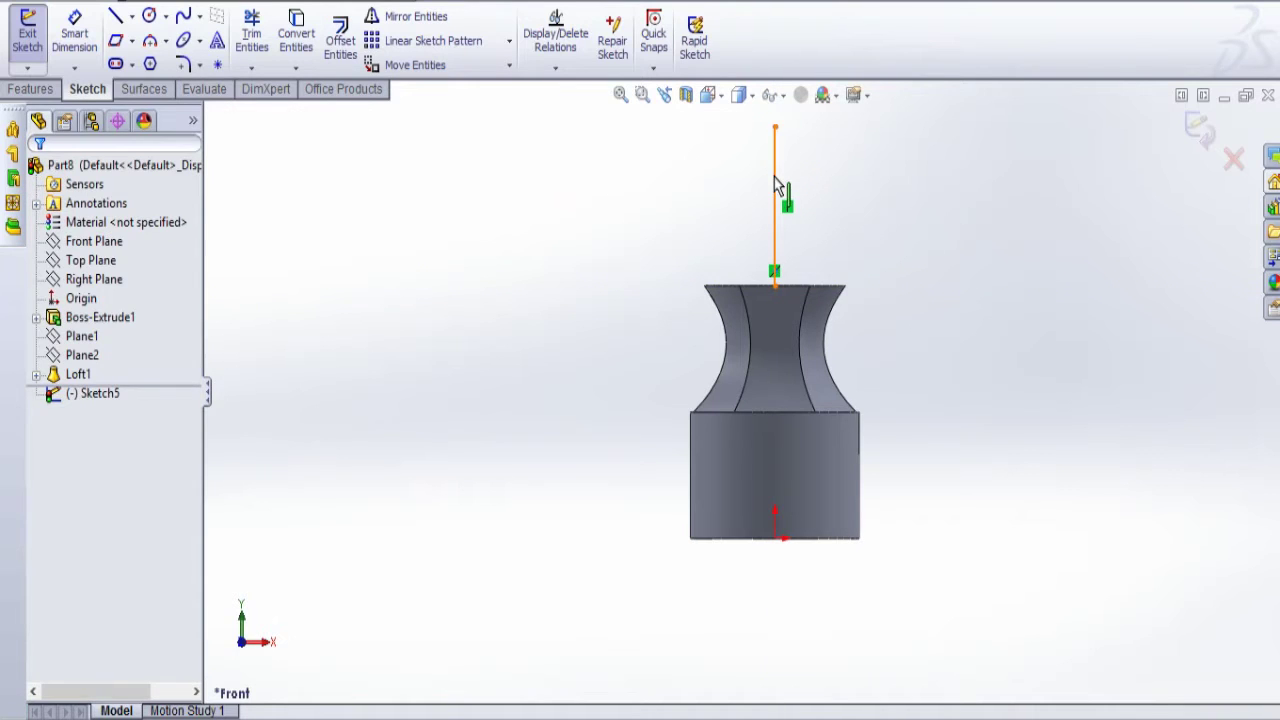
{"action": "left_click", "coordinate": [774, 177]}
{"action": "left_click", "coordinate": [845, 131]}
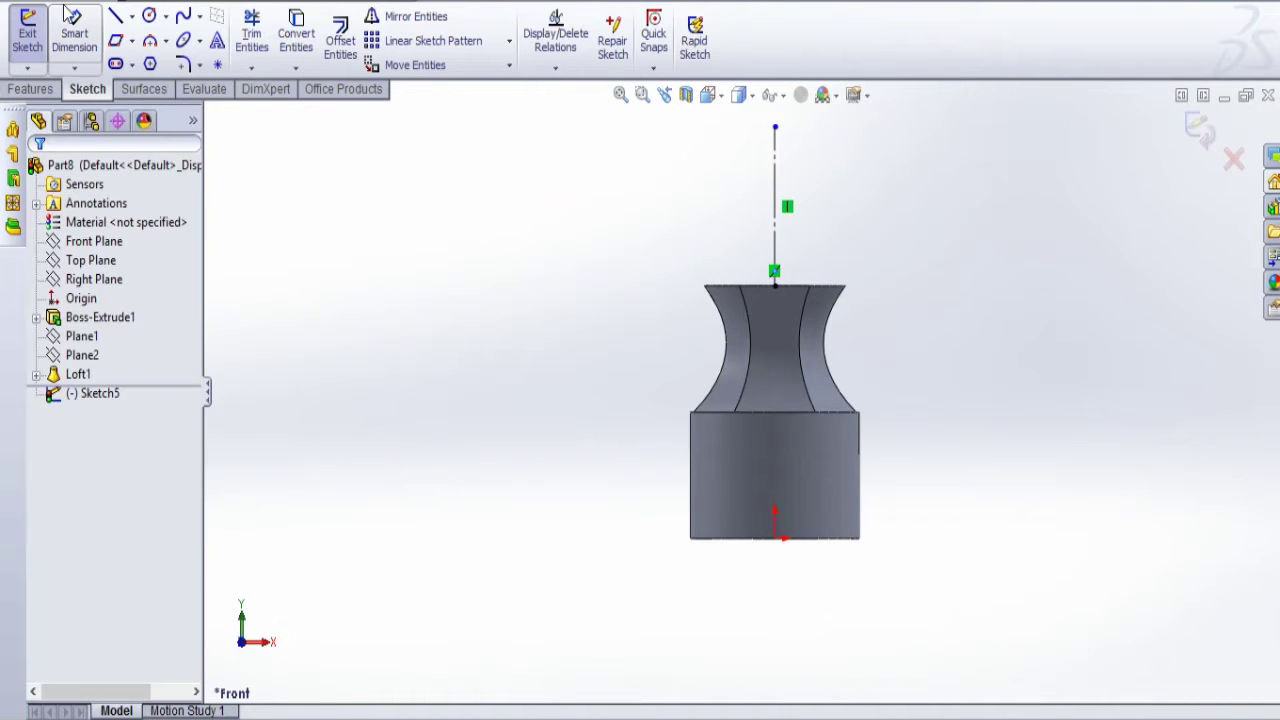
Dimension the vertical construction line to 90 mm
{"action": "left_click", "coordinate": [774, 227]}
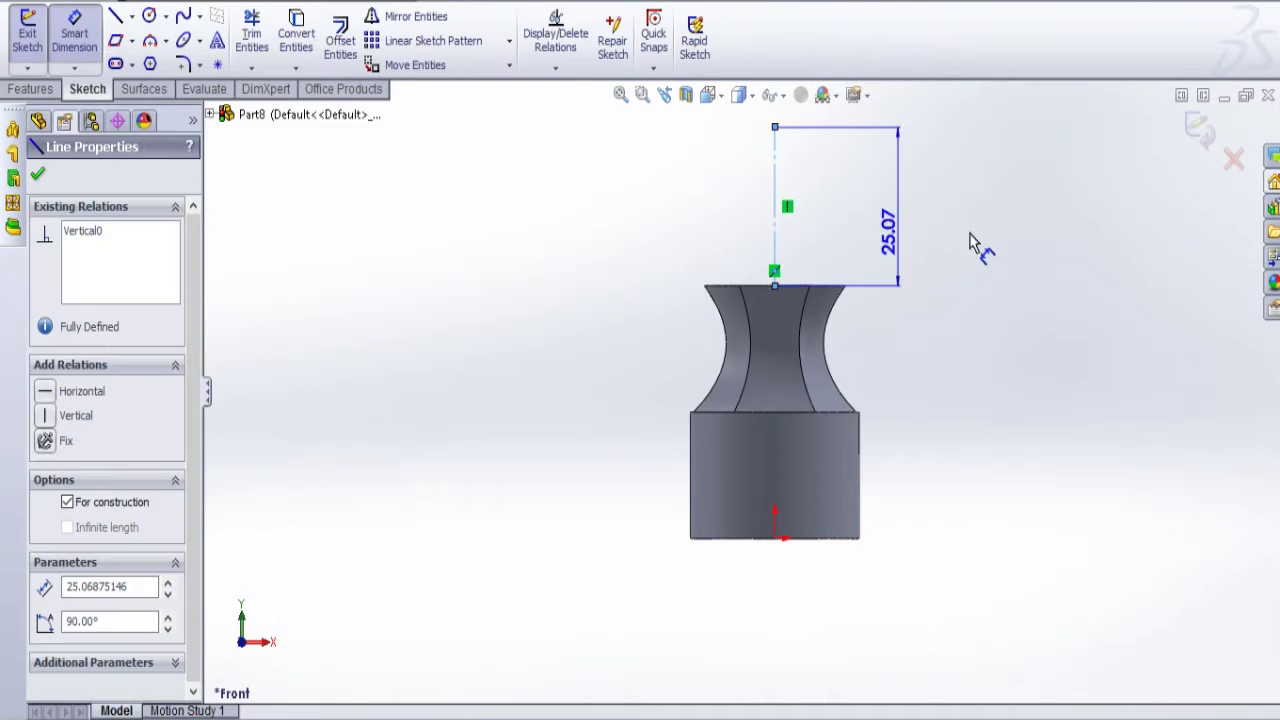
{"action": "left_click", "coordinate": [1004, 230]}
{"action": "type", "text": "90"}
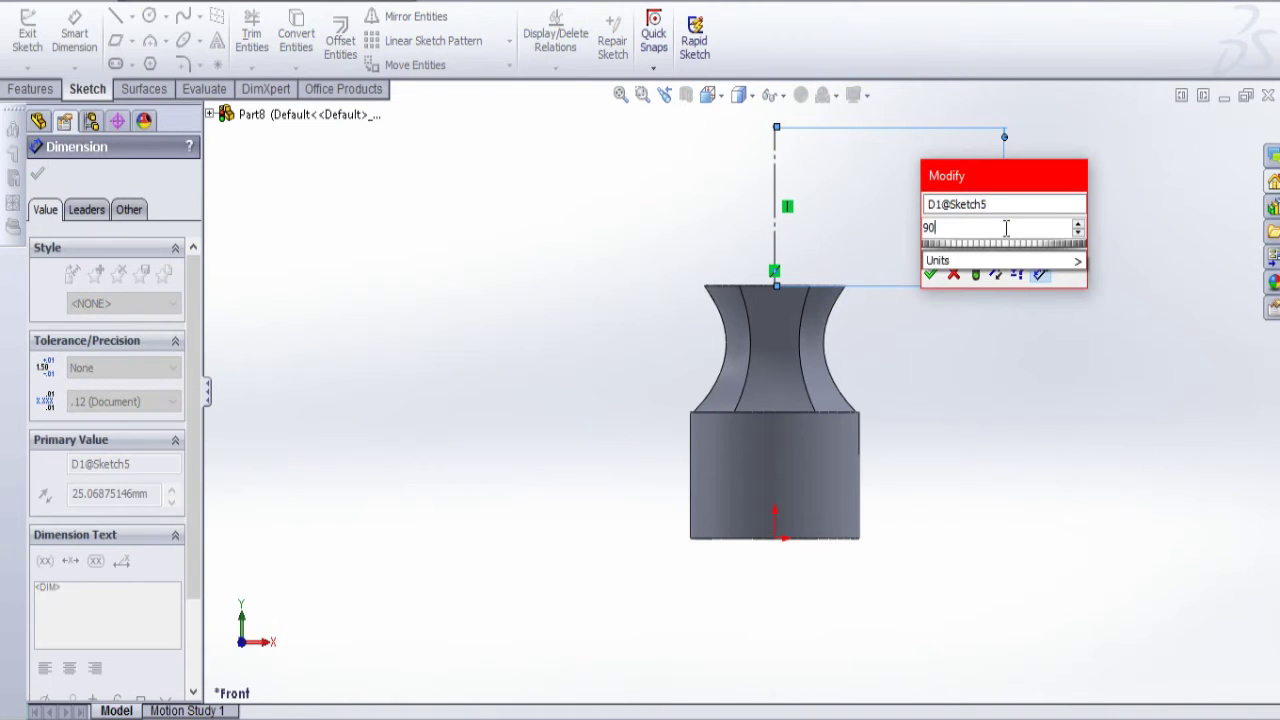
{"action": "key", "text": "Return"}
{"action": "scroll", "coordinate": [1004, 235], "scroll_direction": "up", "scroll_amount": 2}
{"action": "left_click", "coordinate": [833, 308]}
{"action": "scroll", "coordinate": [697, 232], "scroll_direction": "down", "scroll_amount": 2}
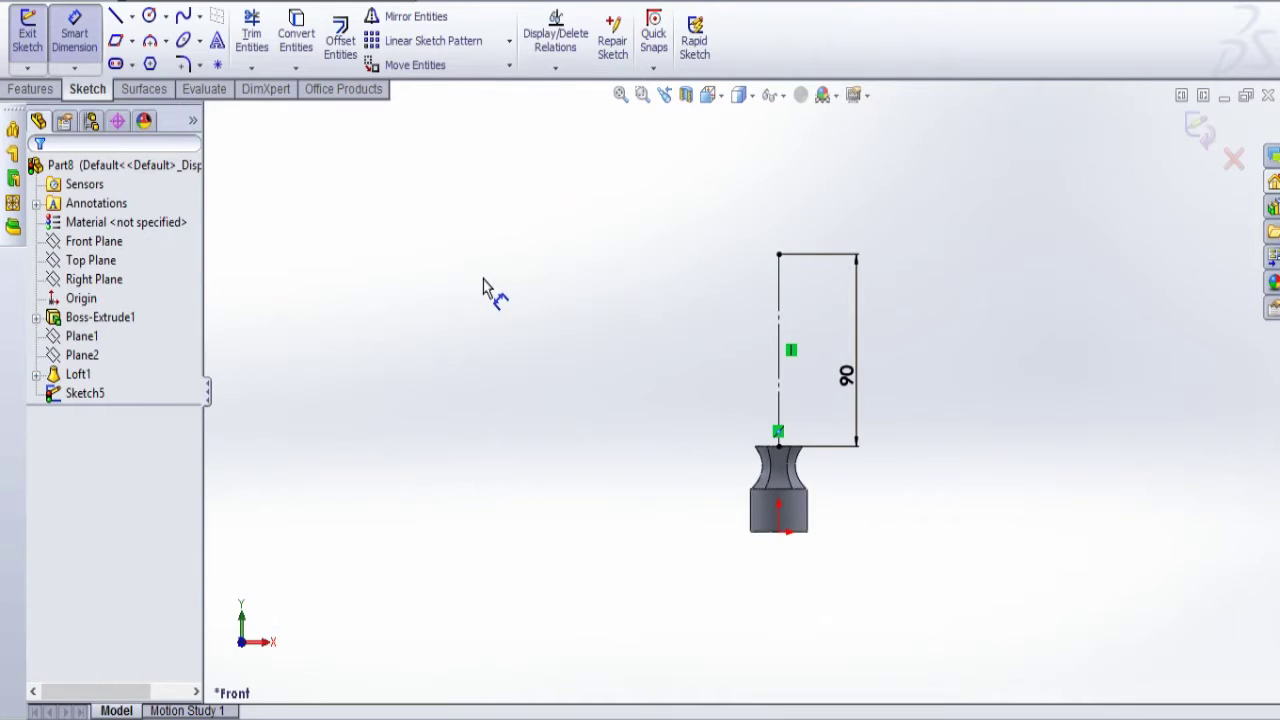
Sketch a horizontal line along the loft's top edge, extending slightly past the edge at both ends
{"action": "key", "text": "l"}
{"action": "scroll", "coordinate": [806, 462], "scroll_direction": "down", "scroll_amount": 3}
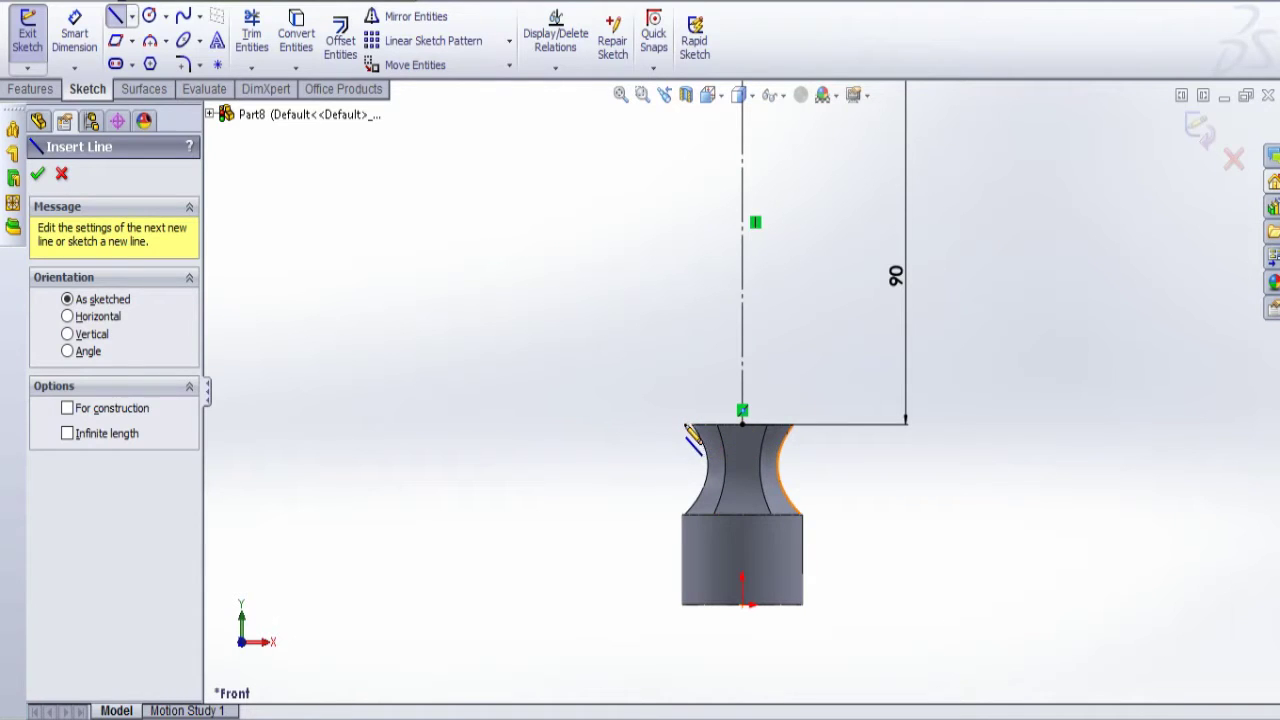
{"action": "scroll", "coordinate": [688, 437], "scroll_direction": "down", "scroll_amount": 3}
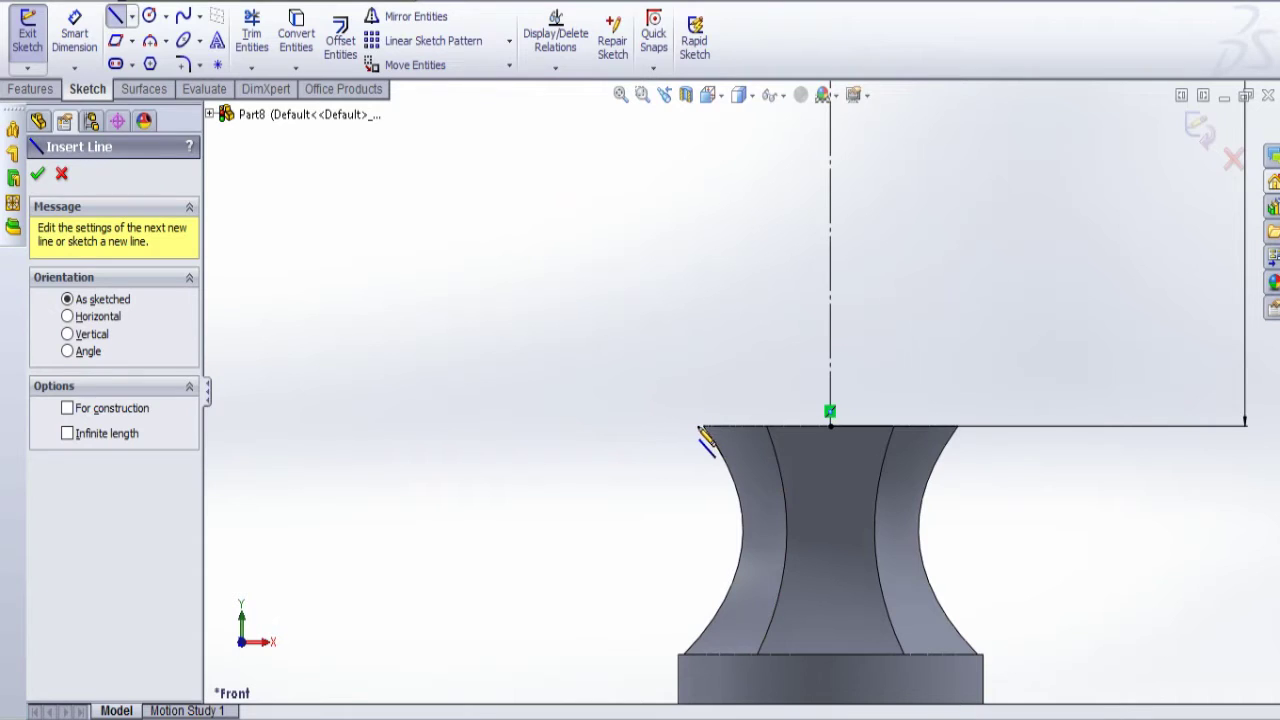
{"action": "left_click", "coordinate": [689, 427]}
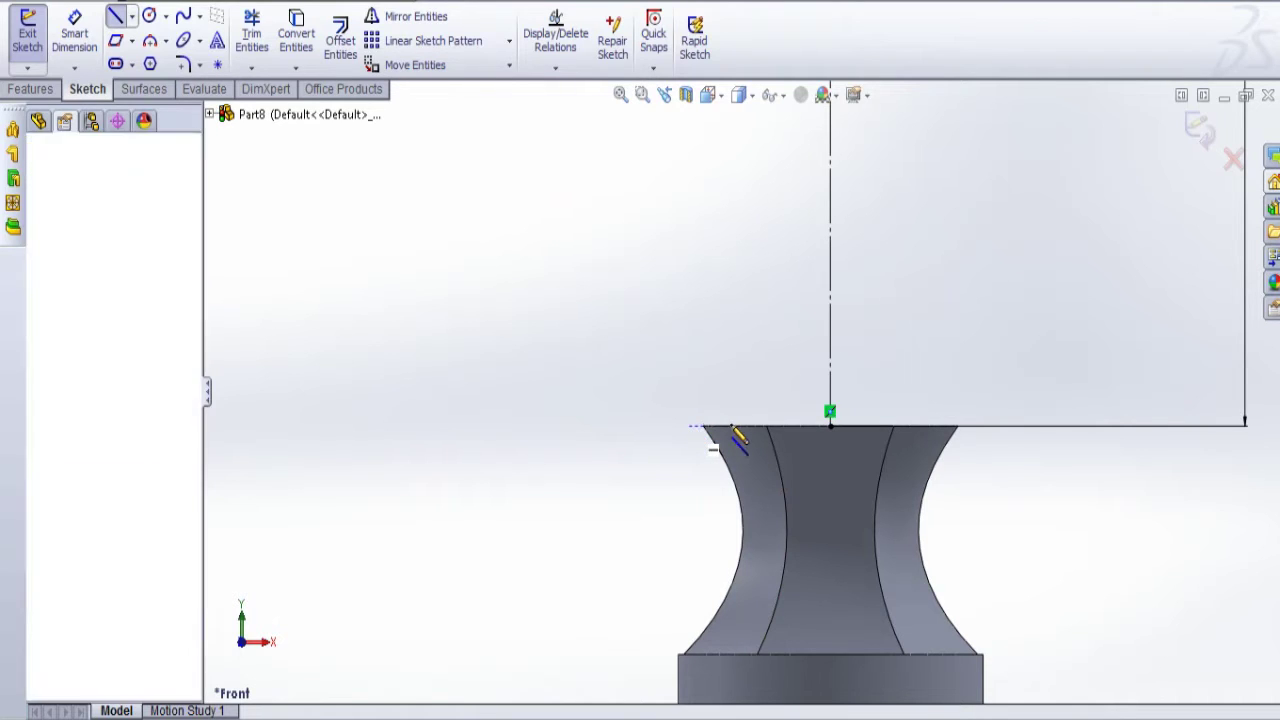
{"action": "left_click", "coordinate": [978, 427]}
{"action": "key", "text": "Escape"}
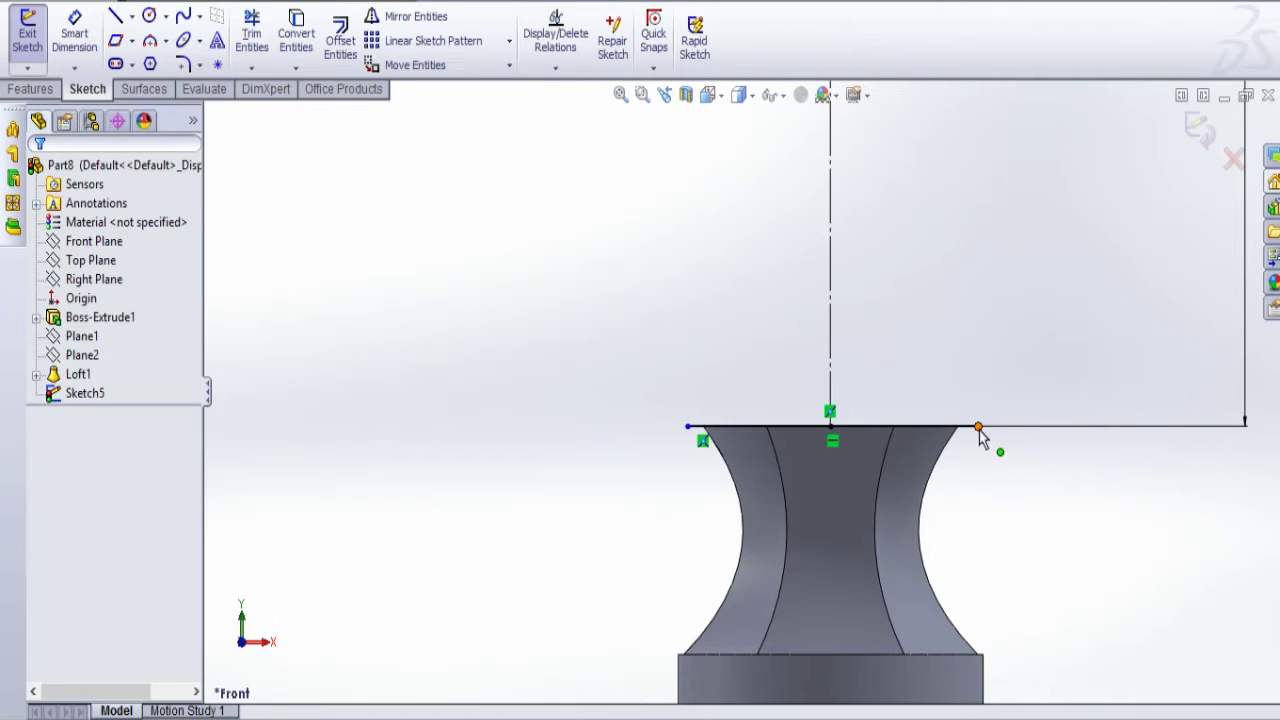
Make the horizontal line's two endpoints symmetric about the vertical construction line
{"action": "left_click", "coordinate": [978, 427]}
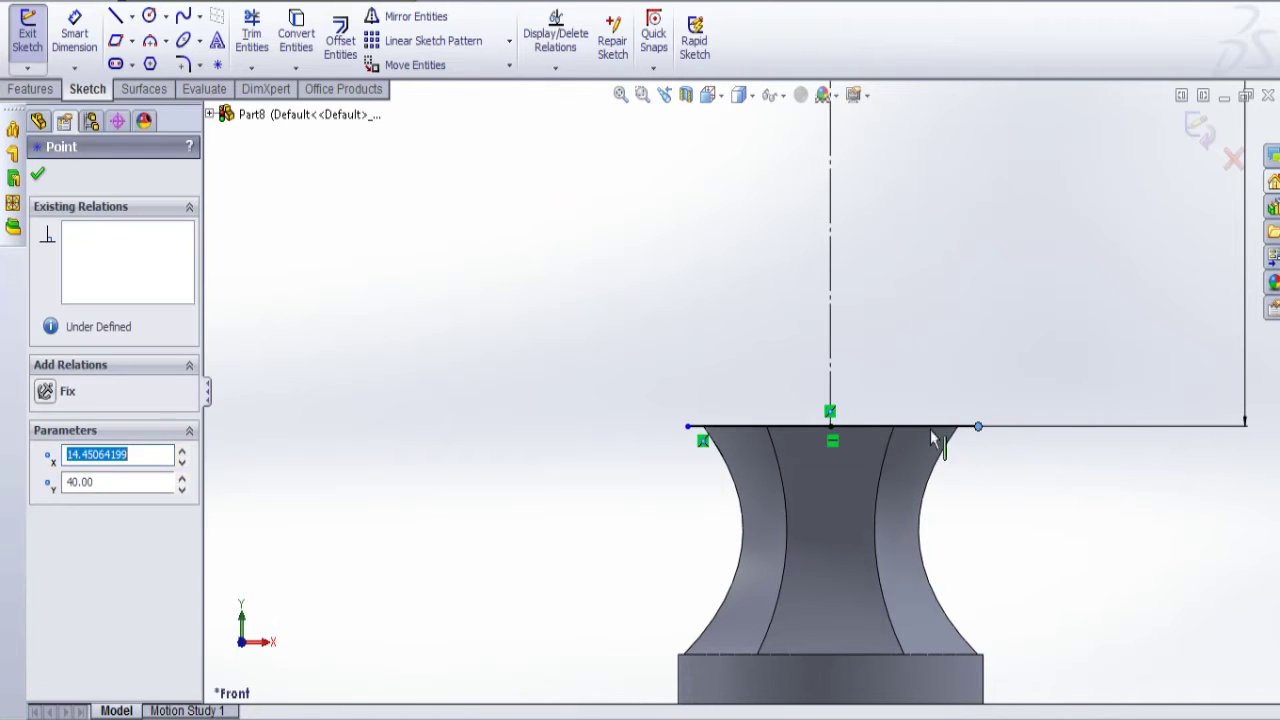
{"action": "left_click", "coordinate": [688, 427], "text": "ctrl"}
{"action": "left_click", "coordinate": [830, 378], "text": "ctrl"}
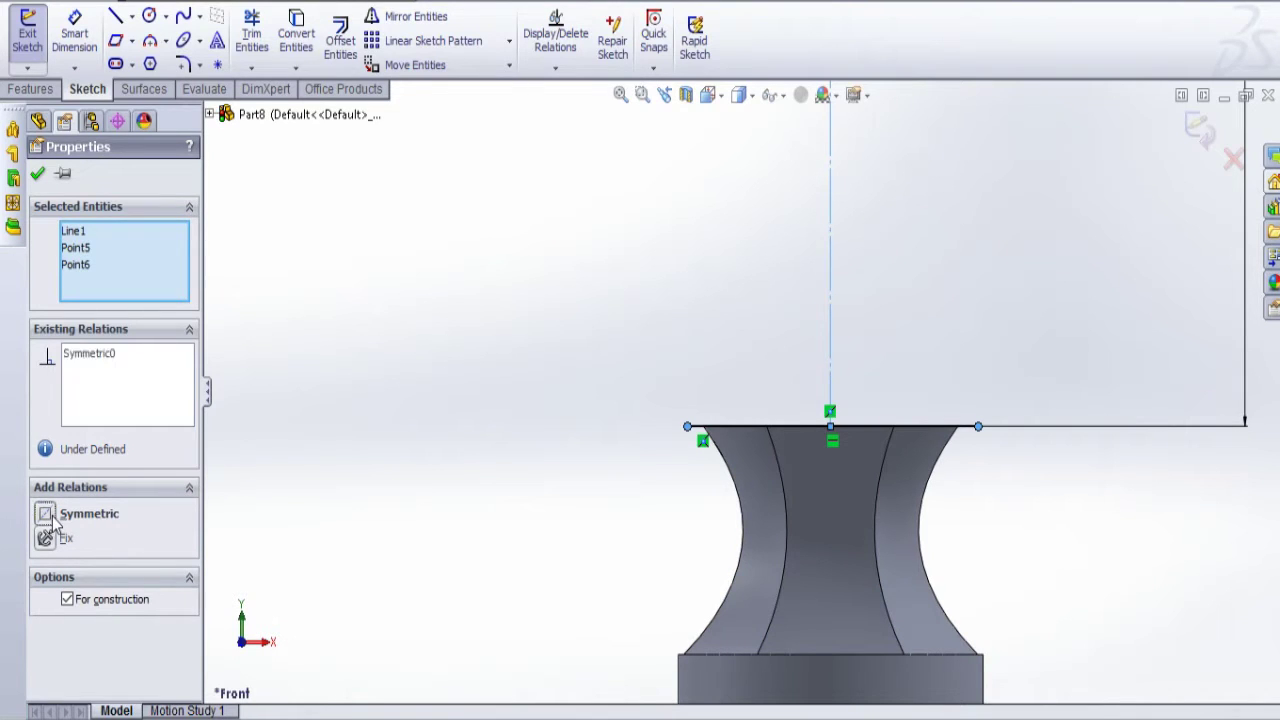
{"action": "left_click", "coordinate": [630, 495]}
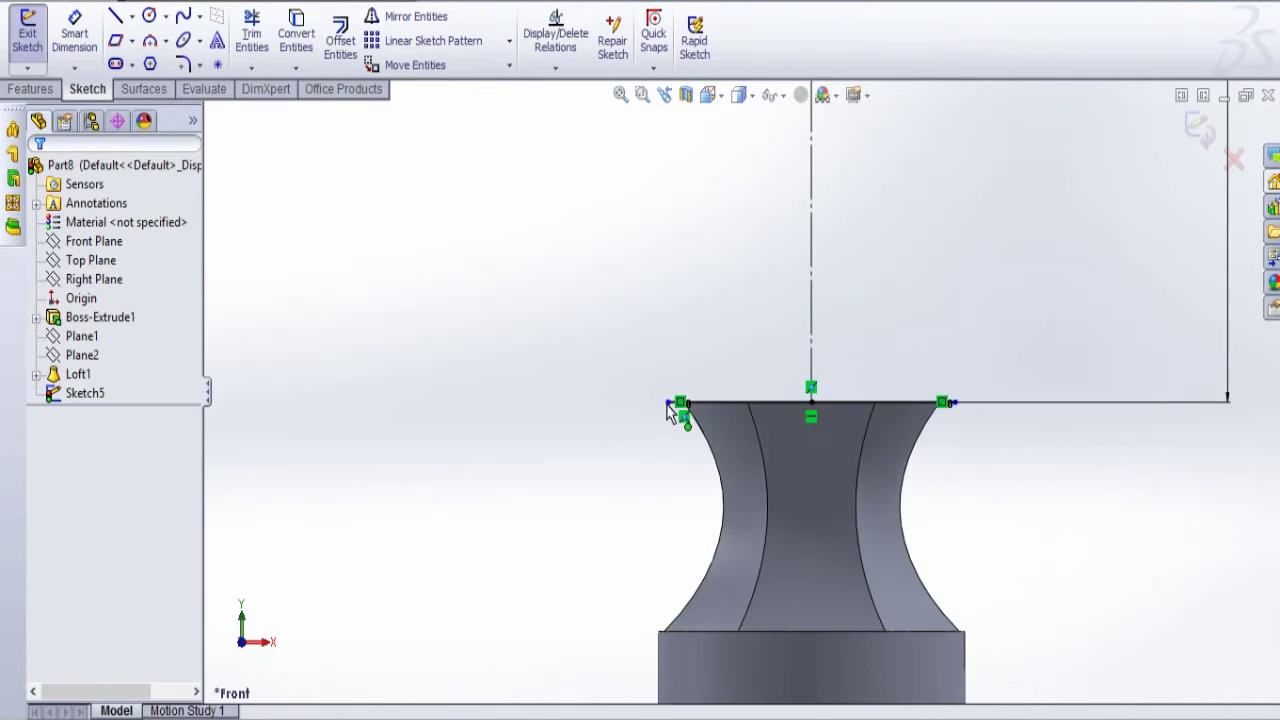
Add a Vertical relation between the horizontal line's left endpoint and the cylinder's upper-left silhouette vertex
{"action": "left_click", "coordinate": [679, 405]}
{"action": "scroll", "coordinate": [690, 610], "scroll_direction": "down", "scroll_amount": 5}
{"action": "scroll", "coordinate": [737, 529], "scroll_direction": "down", "scroll_amount": 1}
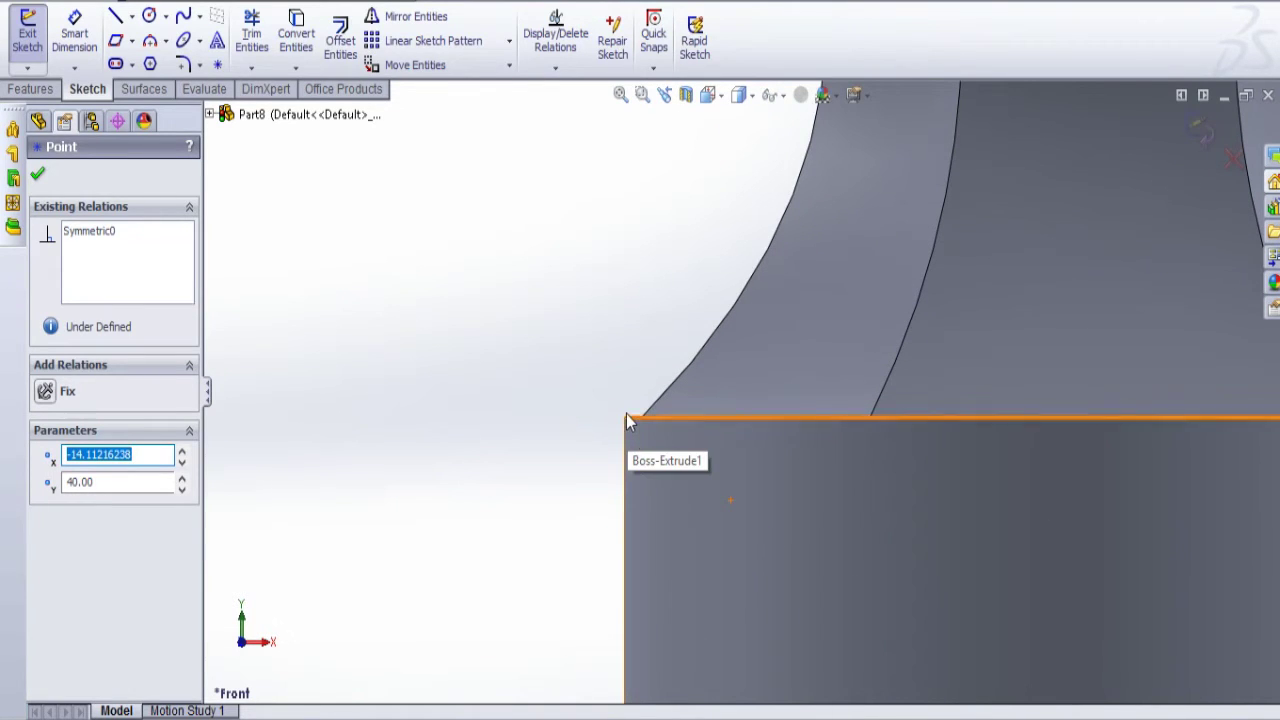
{"action": "left_click", "coordinate": [625, 419], "text": "ctrl"}
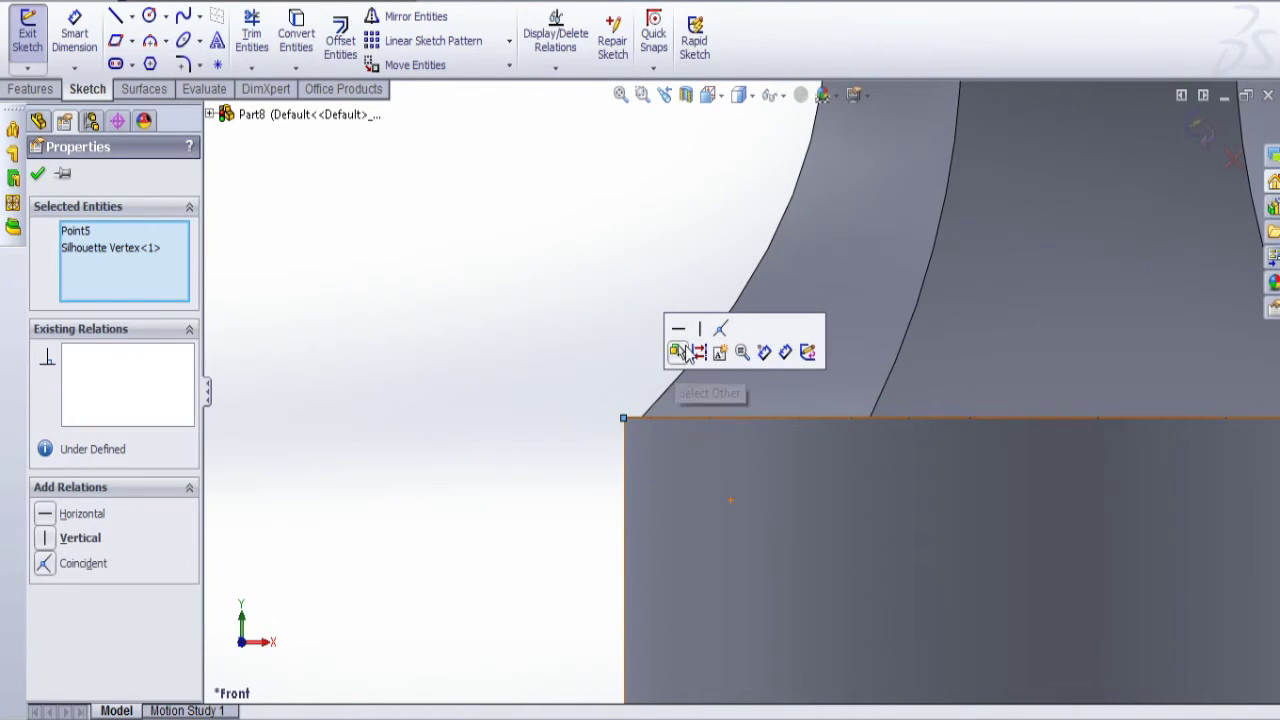
{"action": "left_click", "coordinate": [699, 331]}
{"action": "scroll", "coordinate": [720, 400], "scroll_direction": "up", "scroll_amount": 5}
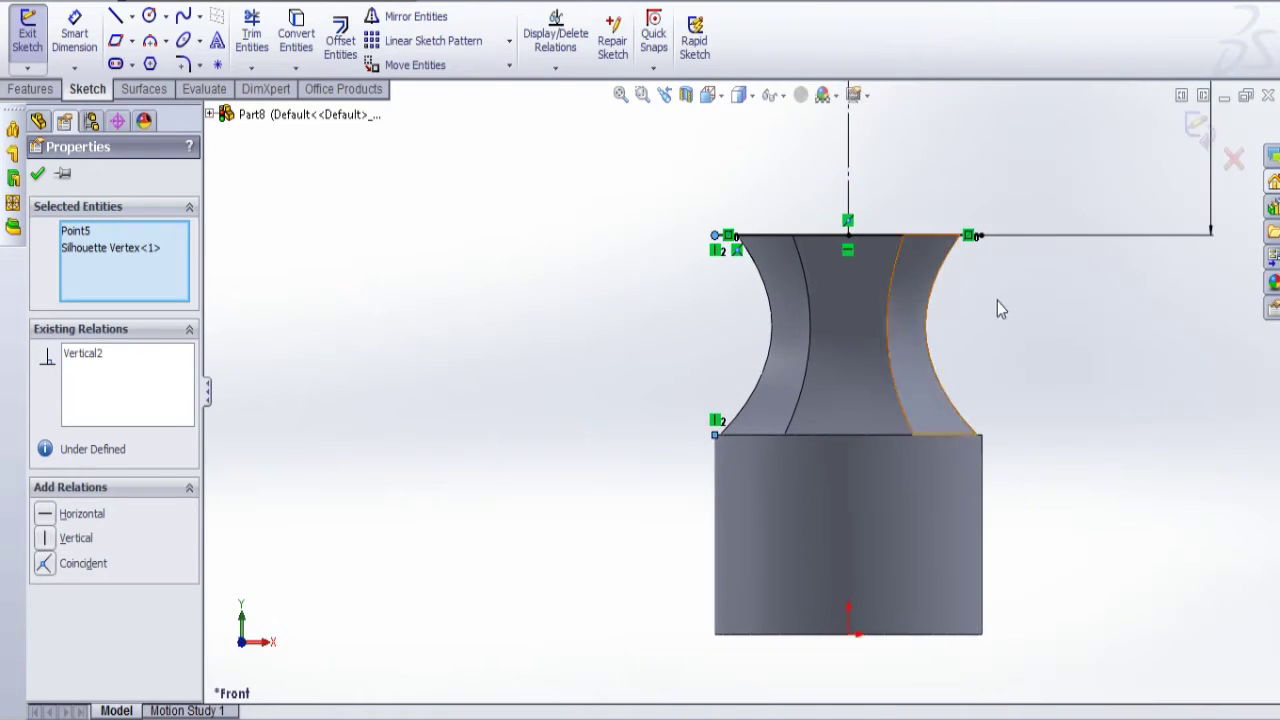
{"action": "left_click", "coordinate": [1051, 319]}
Sketch a vertical line about 40 mm upward from the horizontal line's right endpoint
{"action": "scroll", "coordinate": [997, 243], "scroll_direction": "up", "scroll_amount": 6}
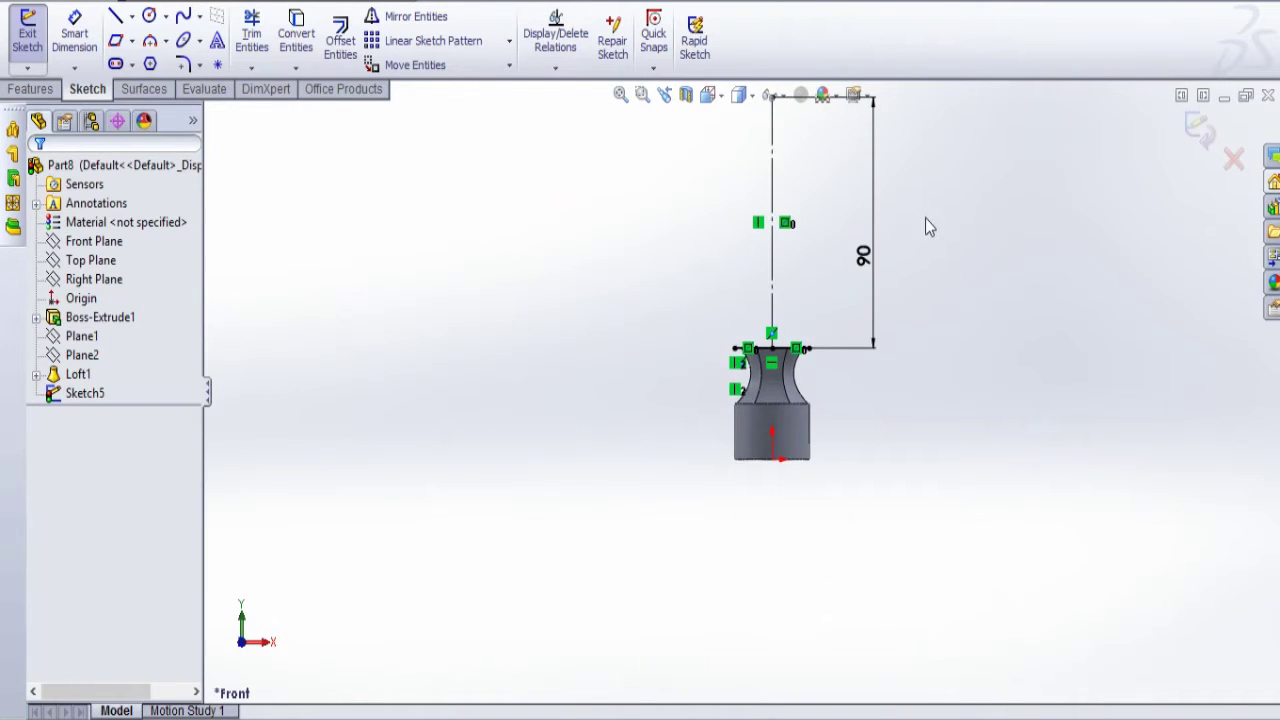
{"action": "key", "text": "l"}
{"action": "scroll", "coordinate": [809, 355], "scroll_direction": "down", "scroll_amount": 3}
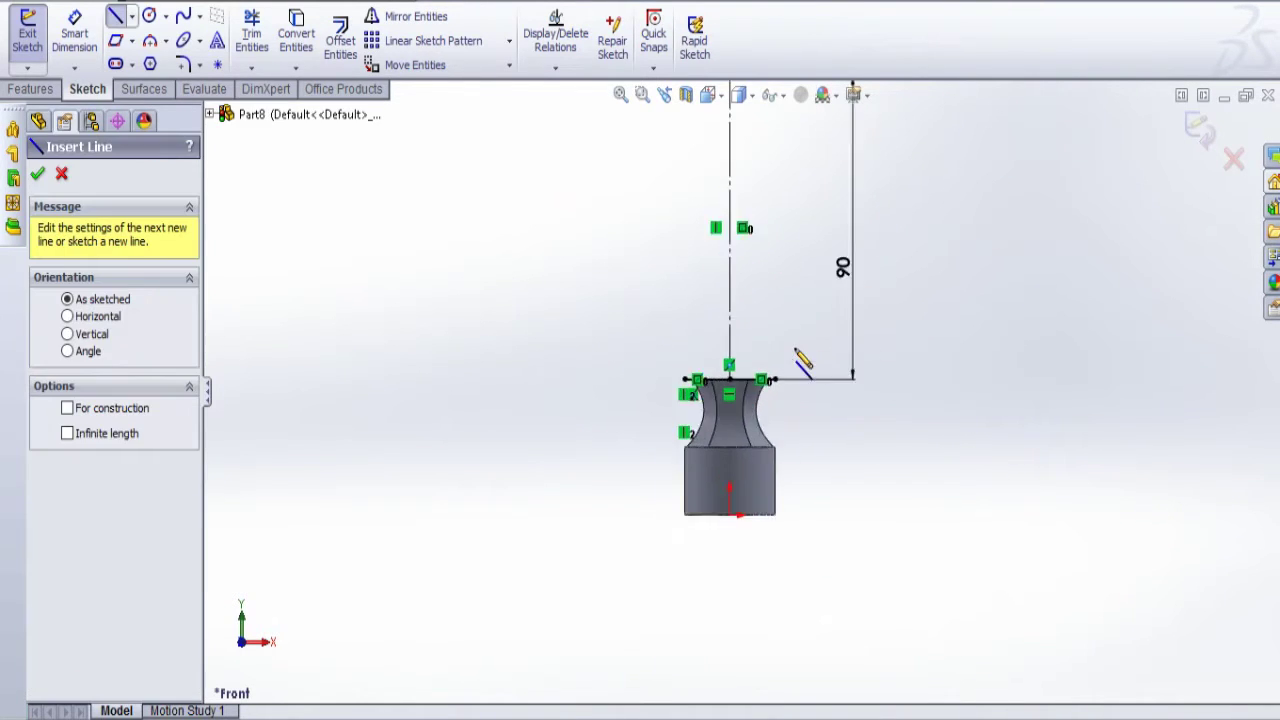
{"action": "left_click", "coordinate": [760, 398]}
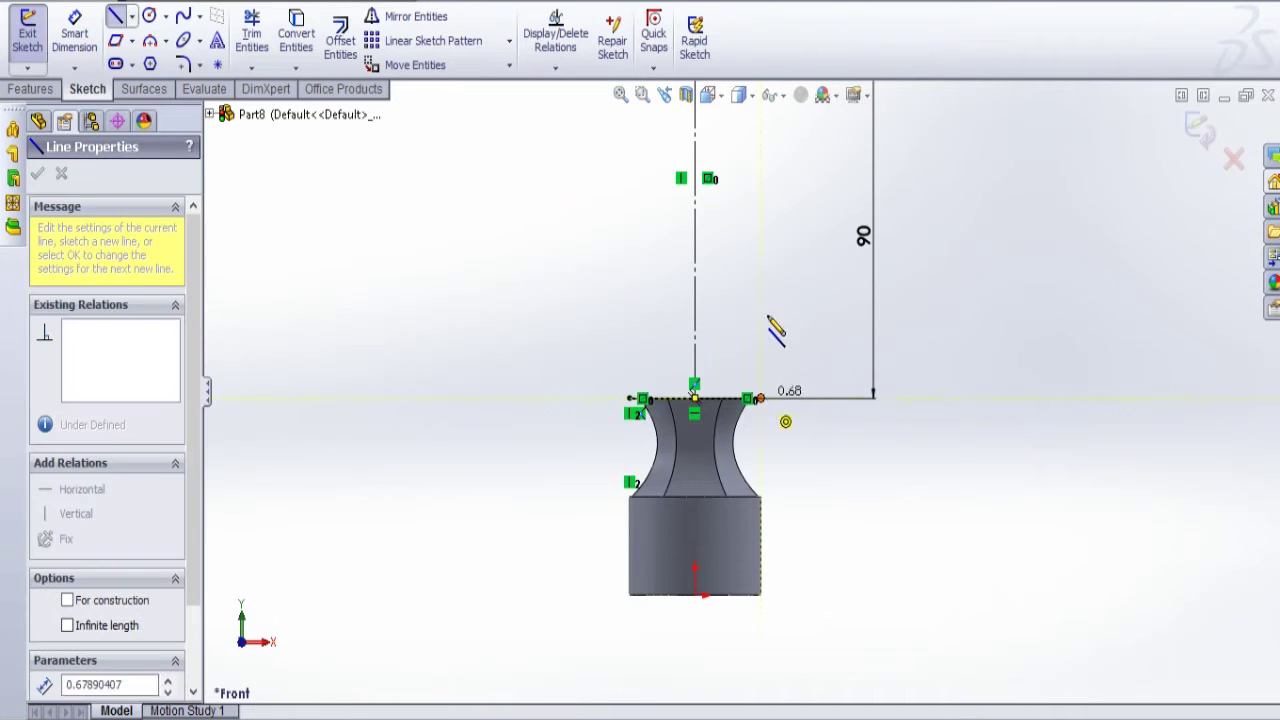
{"action": "left_click", "coordinate": [762, 203]}
{"action": "key", "text": "Escape"}
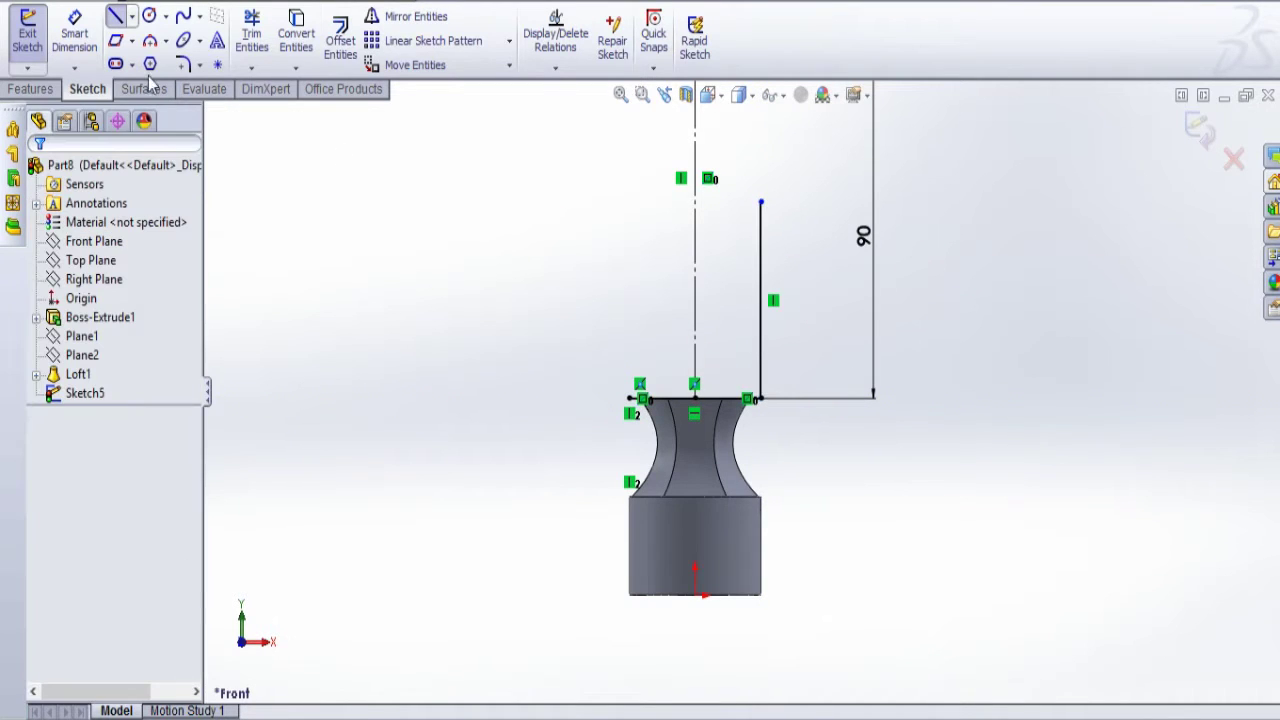
Dimension the right vertical line to 40 mm
{"action": "left_click", "coordinate": [82, 38]}
{"action": "left_click", "coordinate": [765, 340]}
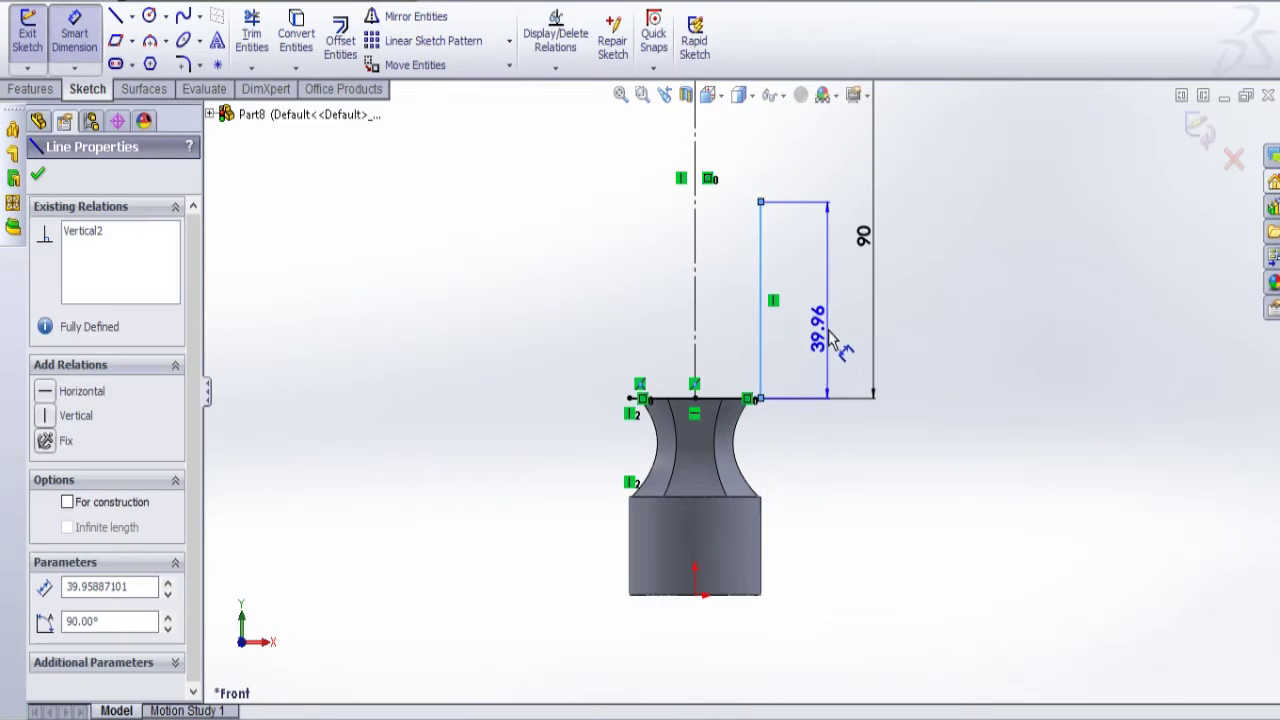
{"action": "left_click", "coordinate": [836, 325]}
{"action": "type", "text": "40"}
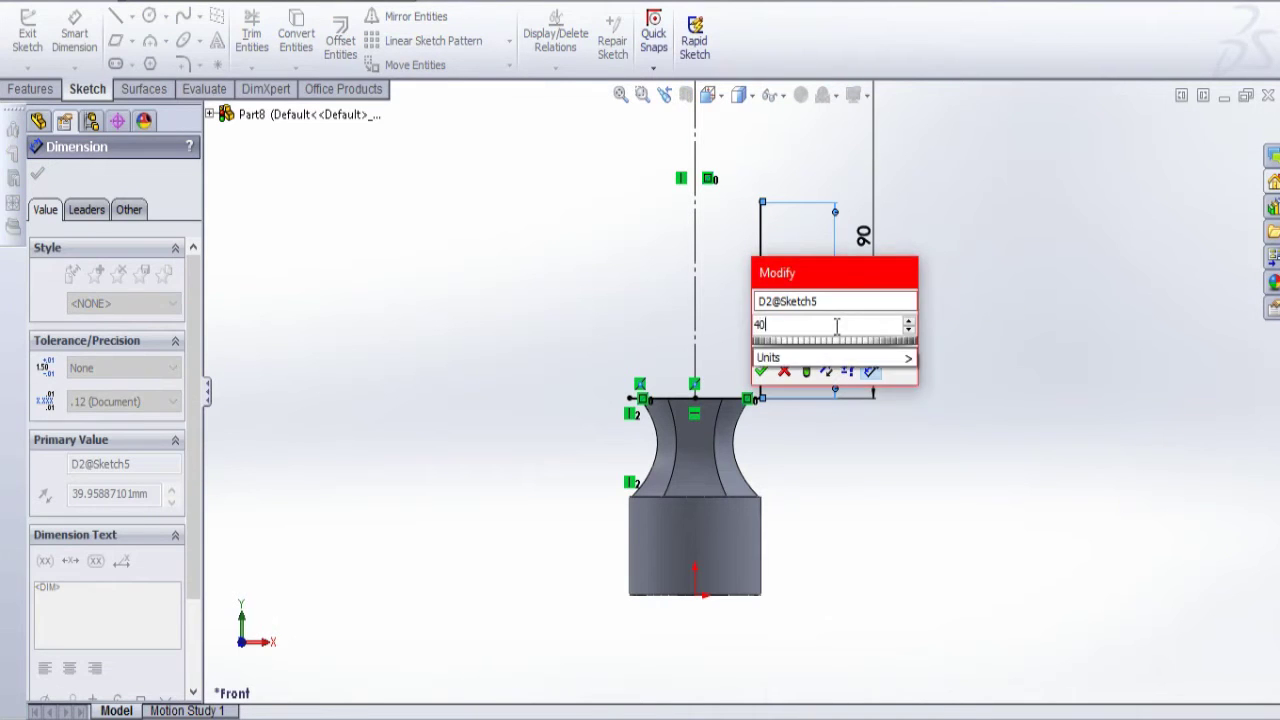
{"action": "key", "text": "Return"}
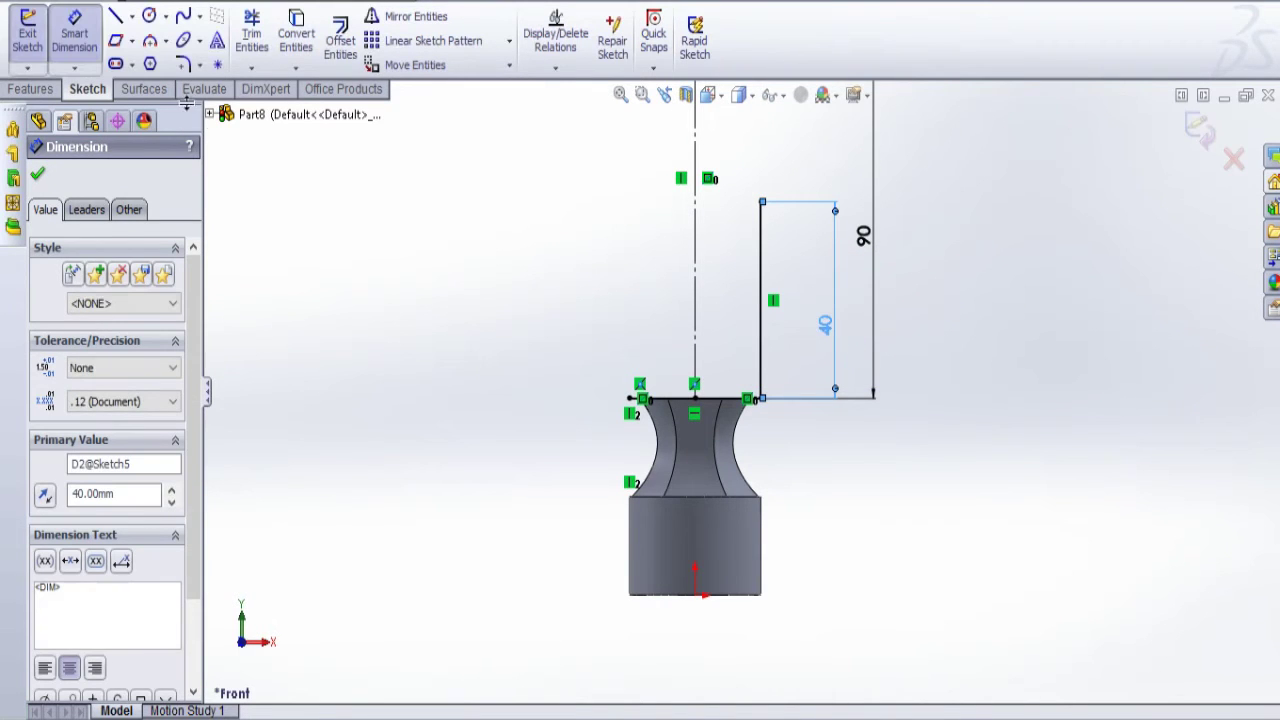
Sketch a horizontal line about 11 mm long inward from the upper end of the 40 mm vertical line
{"action": "left_click", "coordinate": [115, 16]}
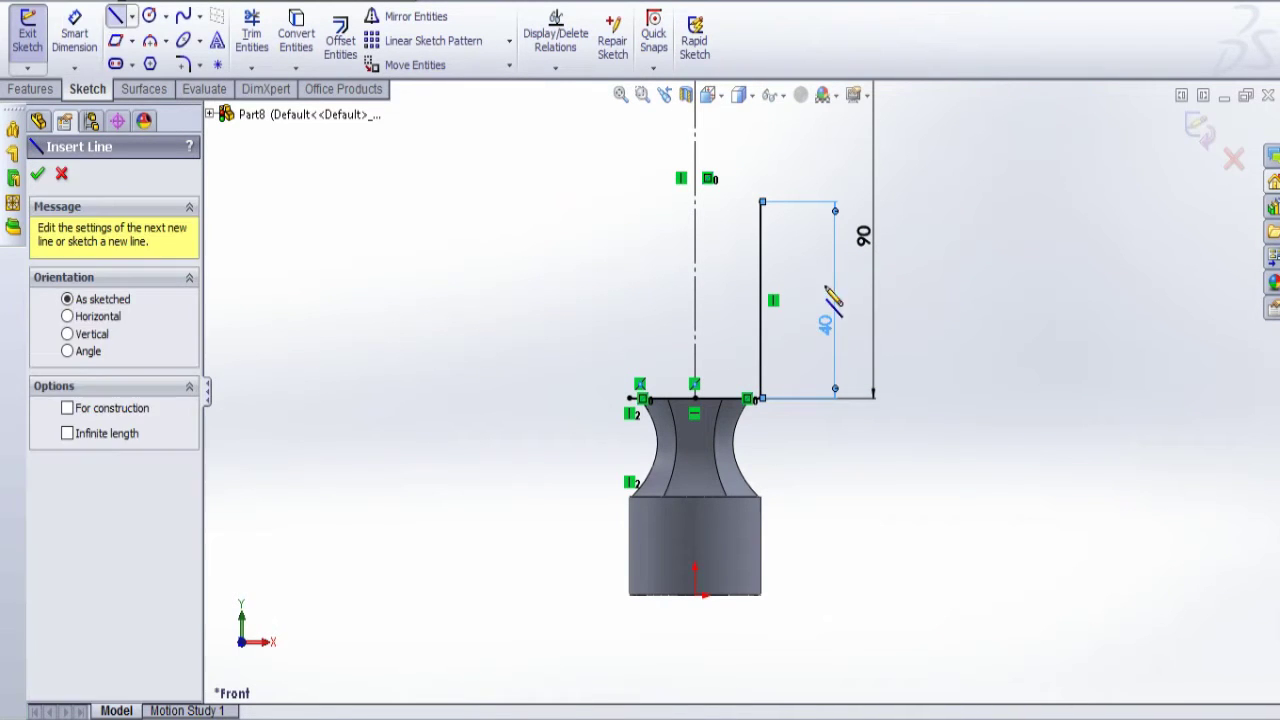
{"action": "left_click", "coordinate": [762, 202]}
{"action": "left_click", "coordinate": [708, 202]}
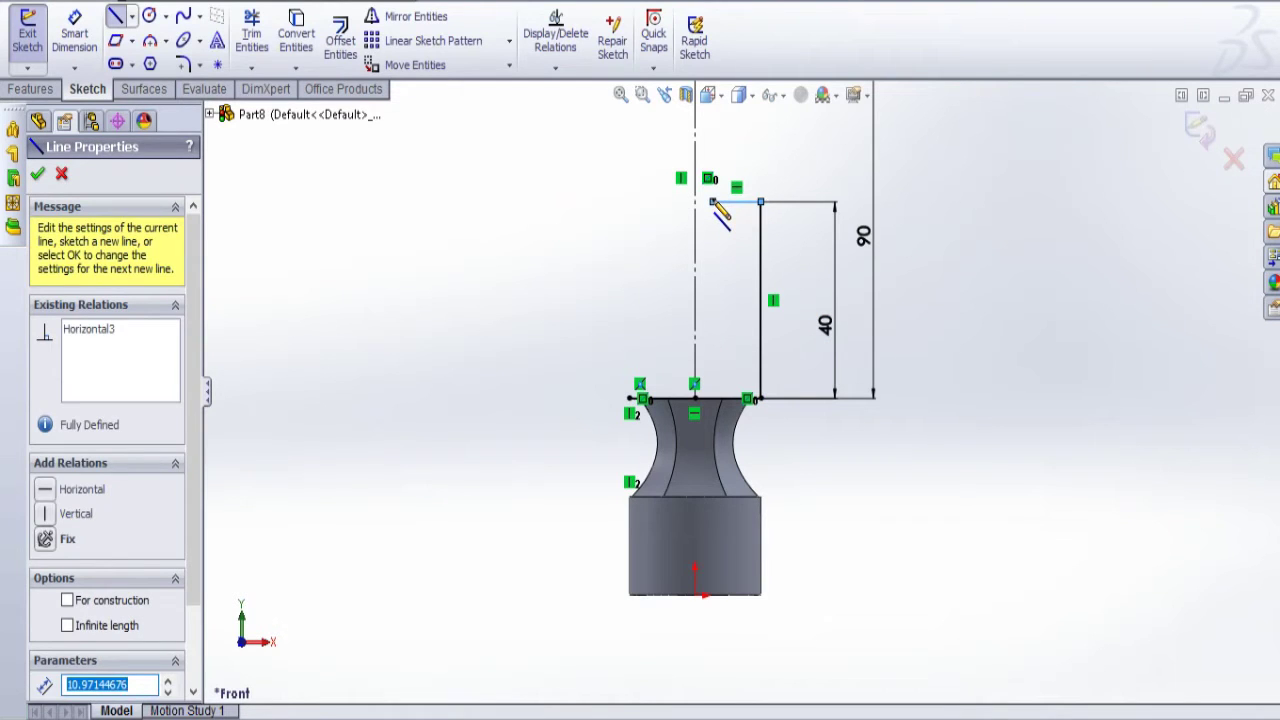
{"action": "key", "text": "Escape"}
Dimension the short upper horizontal line to 5 mm
{"action": "left_click", "coordinate": [74, 40]}
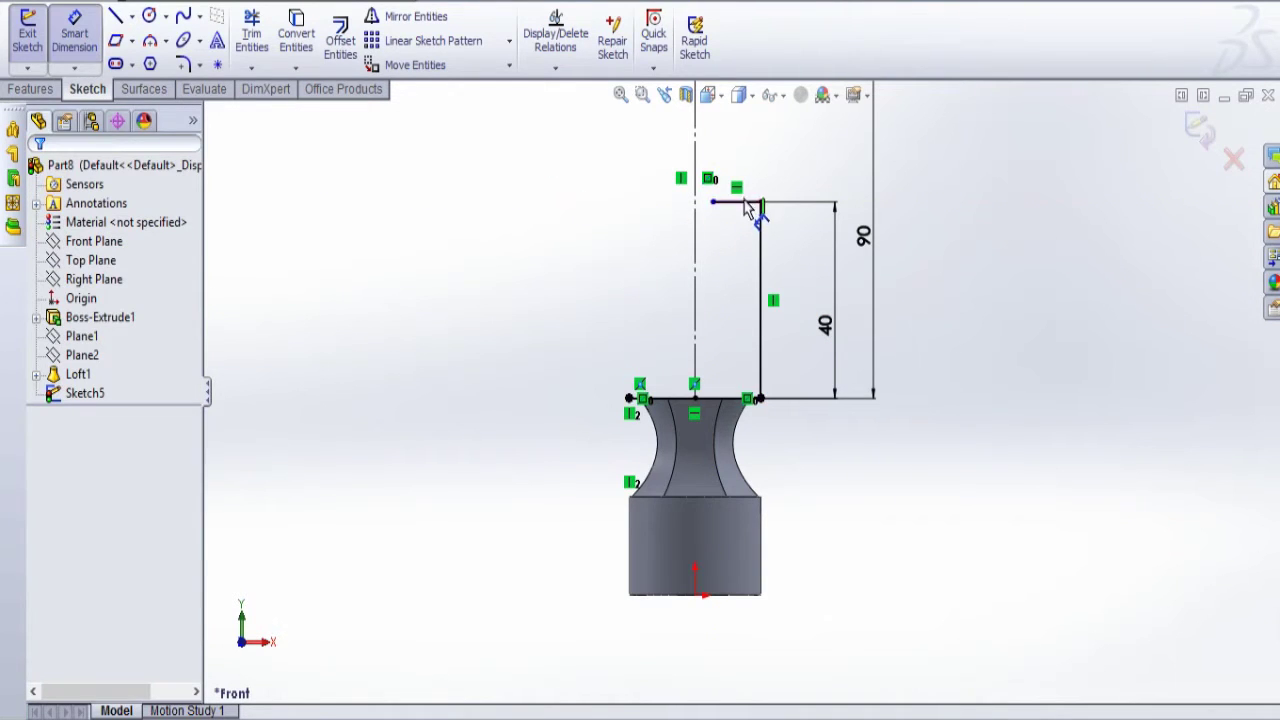
{"action": "left_click", "coordinate": [736, 202]}
{"action": "left_click", "coordinate": [732, 294]}
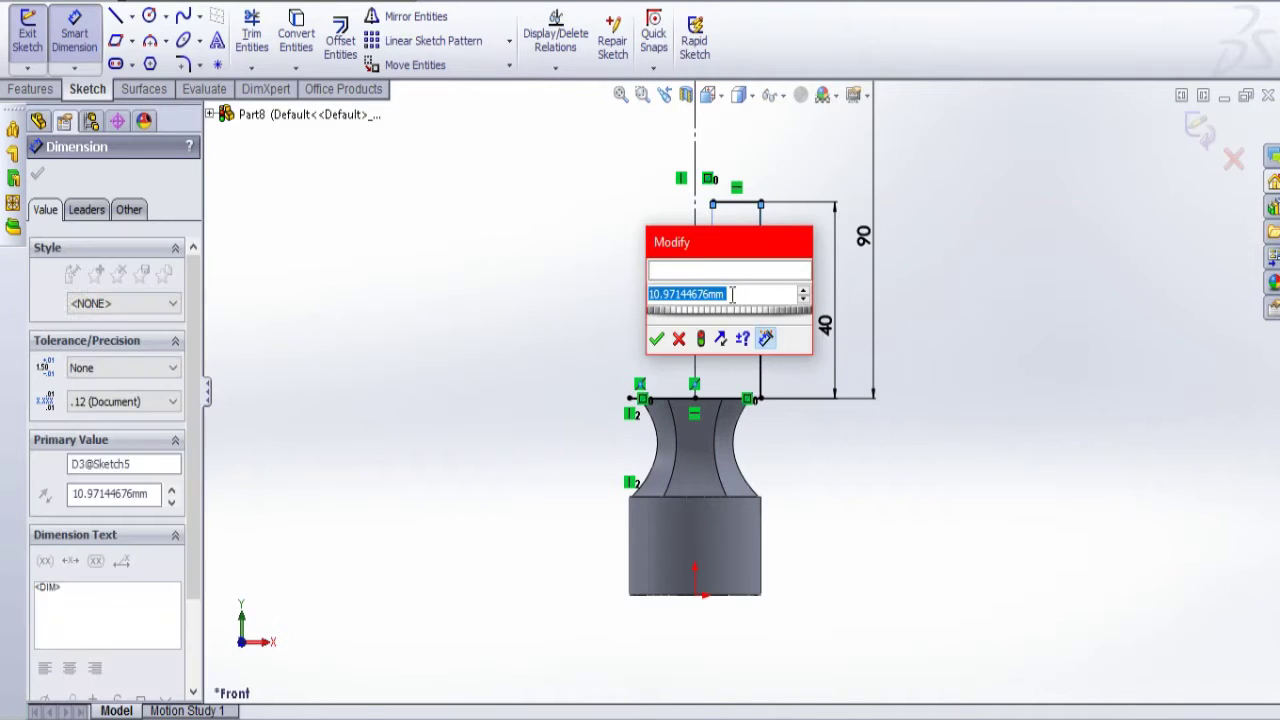
{"action": "type", "text": "5"}
{"action": "key", "text": "Return"}
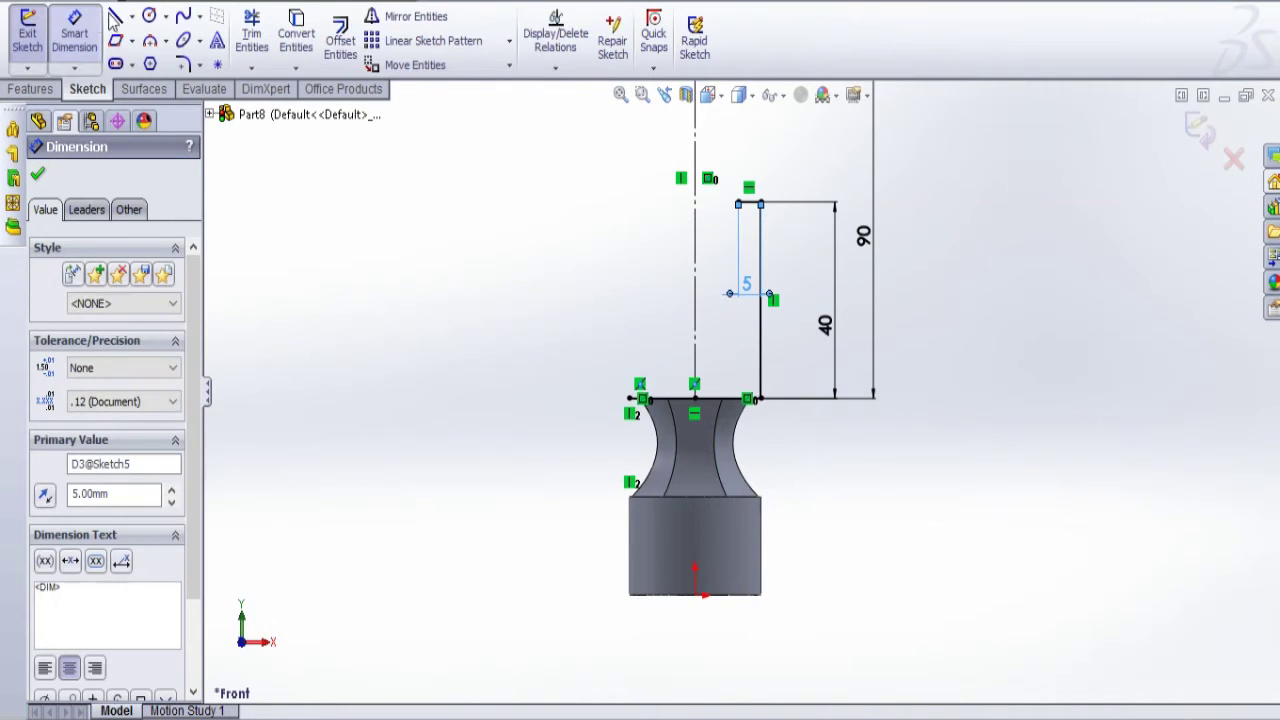
Sketch a vertical line from the base line's left endpoint up to the height of the right vertical line's upper end
{"action": "left_click", "coordinate": [116, 18]}
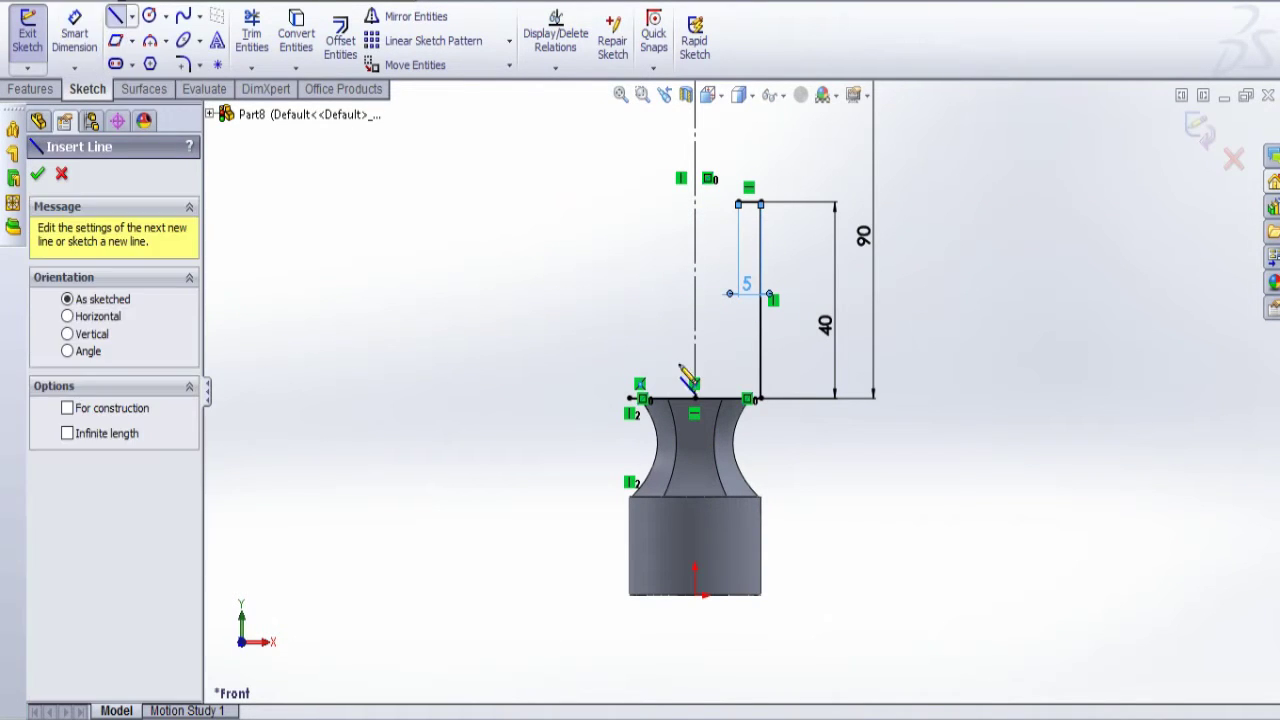
{"action": "left_click", "coordinate": [630, 398]}
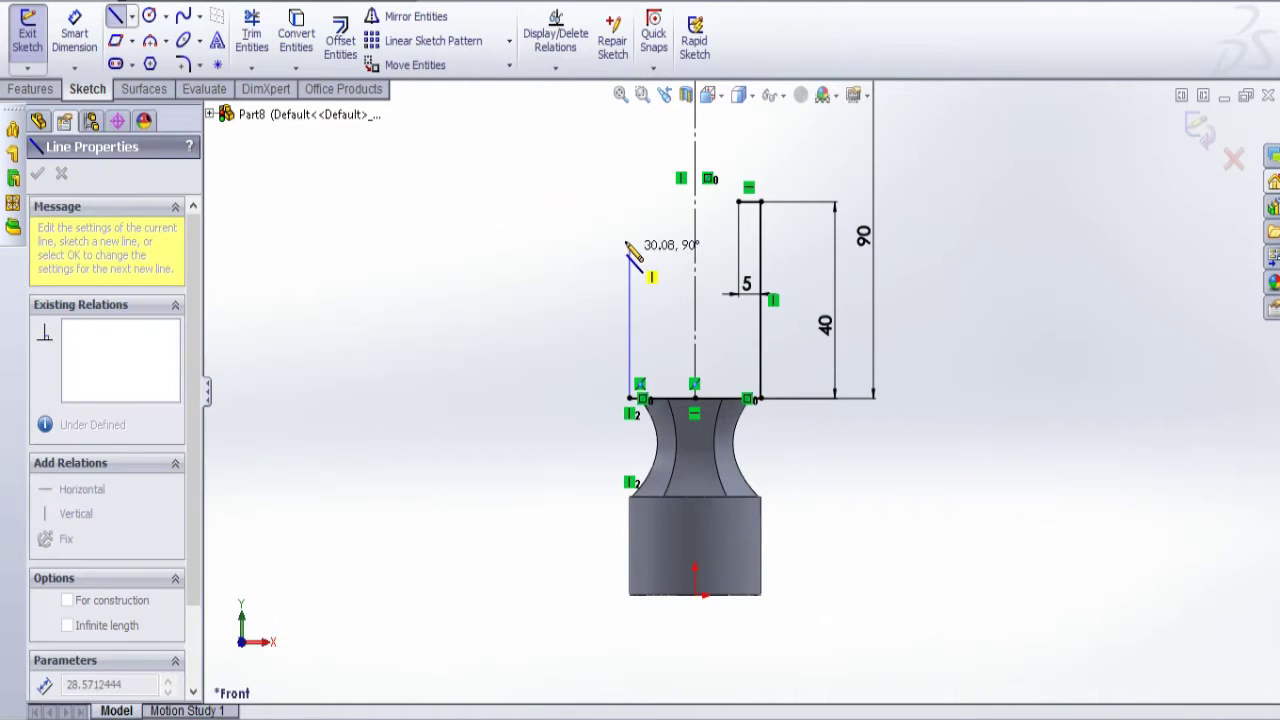
{"action": "left_click", "coordinate": [630, 202]}
{"action": "key", "text": "z"}
{"action": "key", "text": "z"}
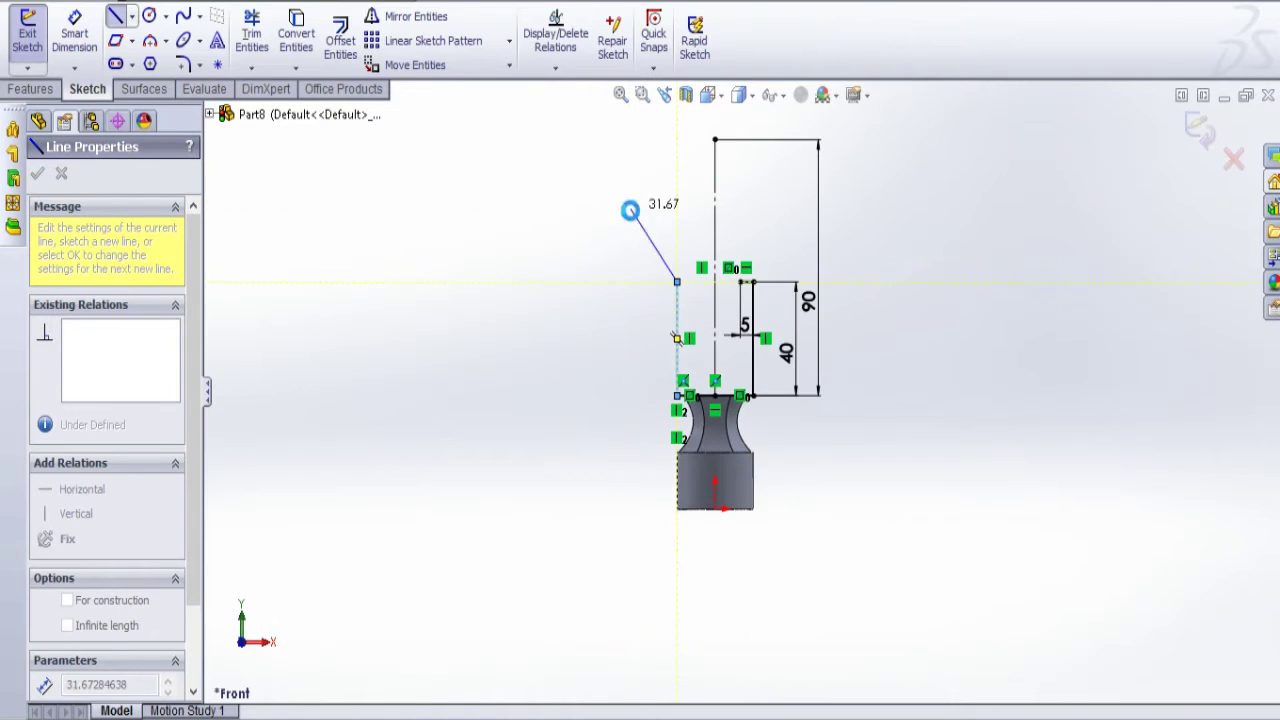
Draw a two-point spline from the upper end of the left vertical line to the top endpoint of the centerline
{"action": "key", "text": "Escape"}
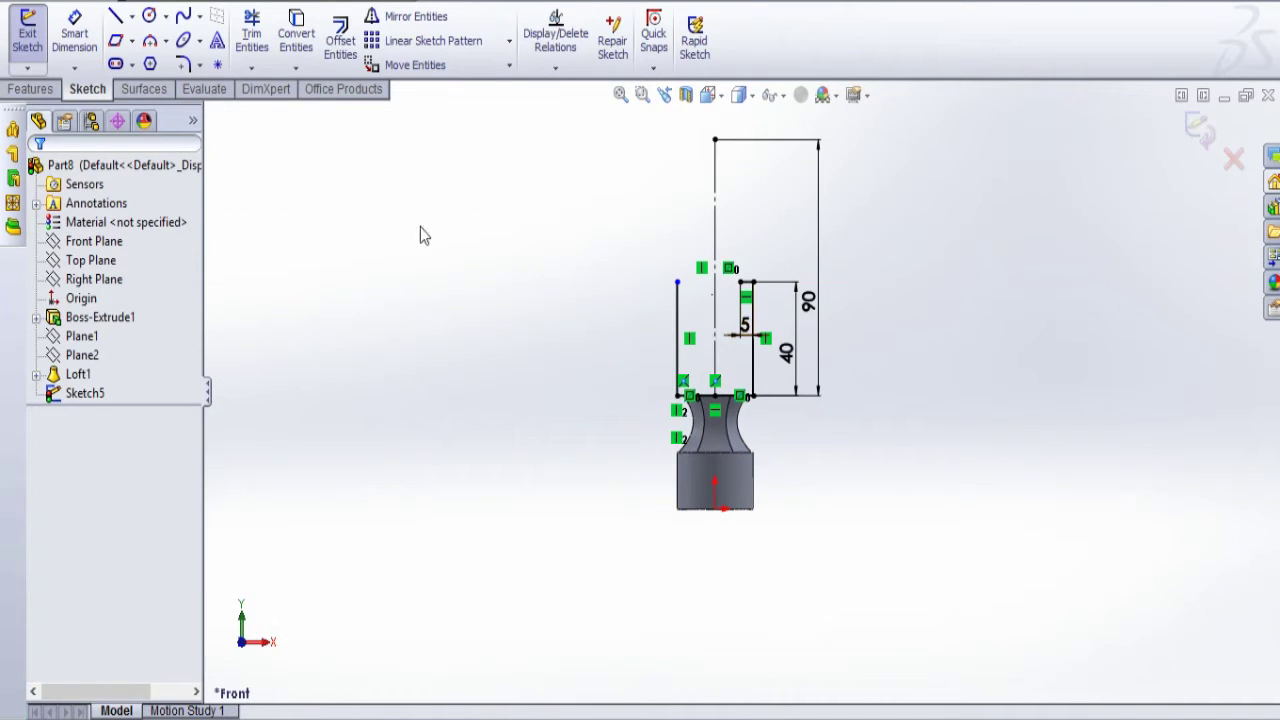
{"action": "left_click", "coordinate": [183, 16]}
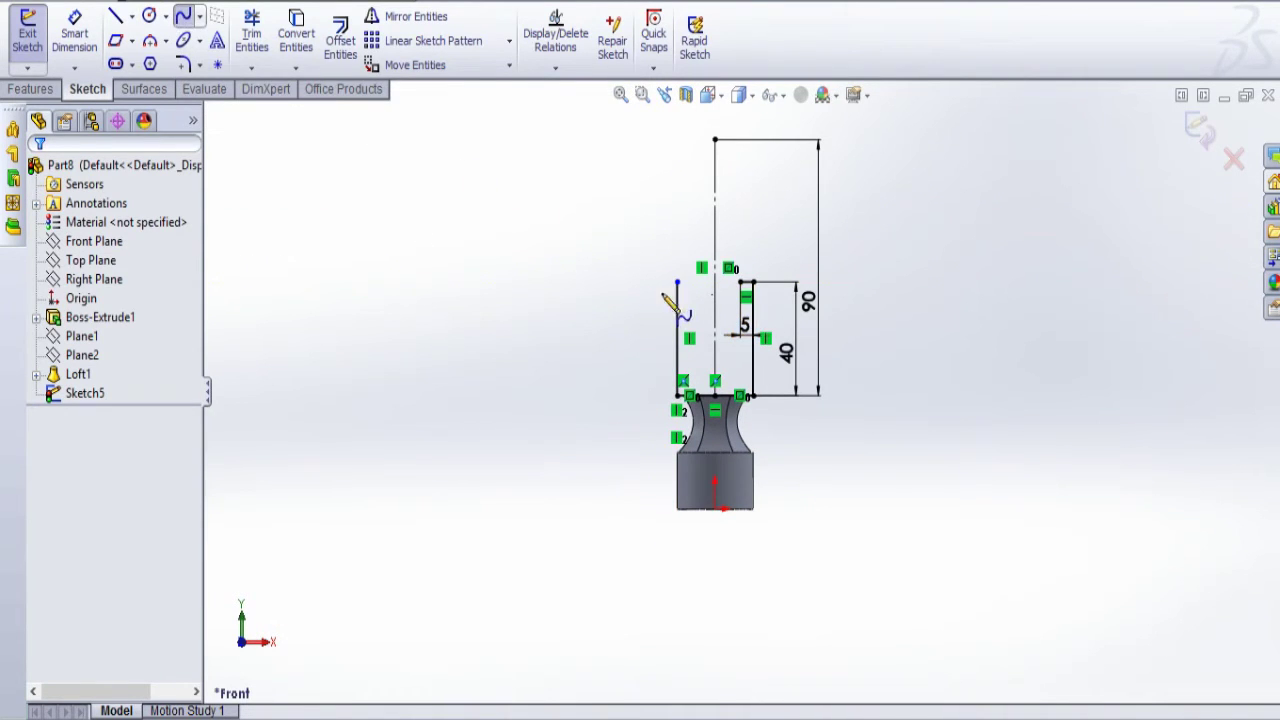
{"action": "left_click", "coordinate": [677, 283]}
{"action": "left_click", "coordinate": [714, 140]}
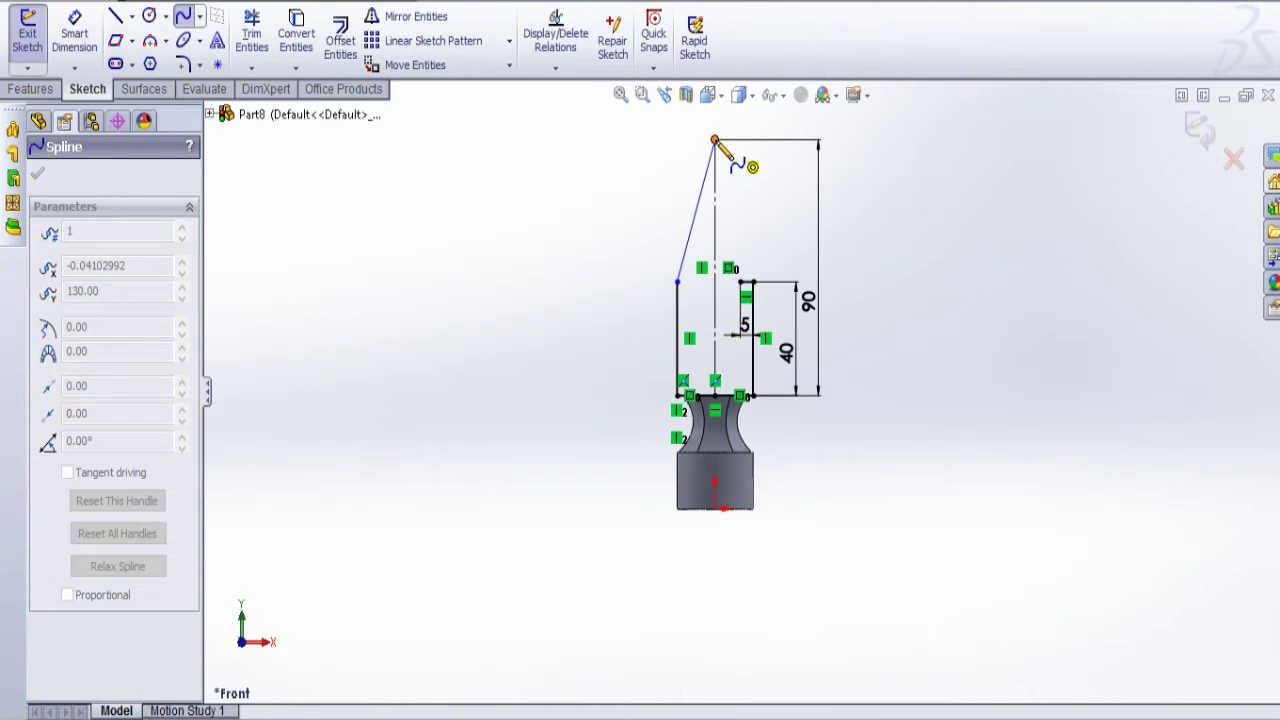
{"action": "right_click", "coordinate": [714, 140]}
{"action": "left_click", "coordinate": [745, 157]}
Draw a second two-point spline from the centerline's top endpoint to the inner end of the 5 mm horizontal line
{"action": "left_click", "coordinate": [183, 16]}
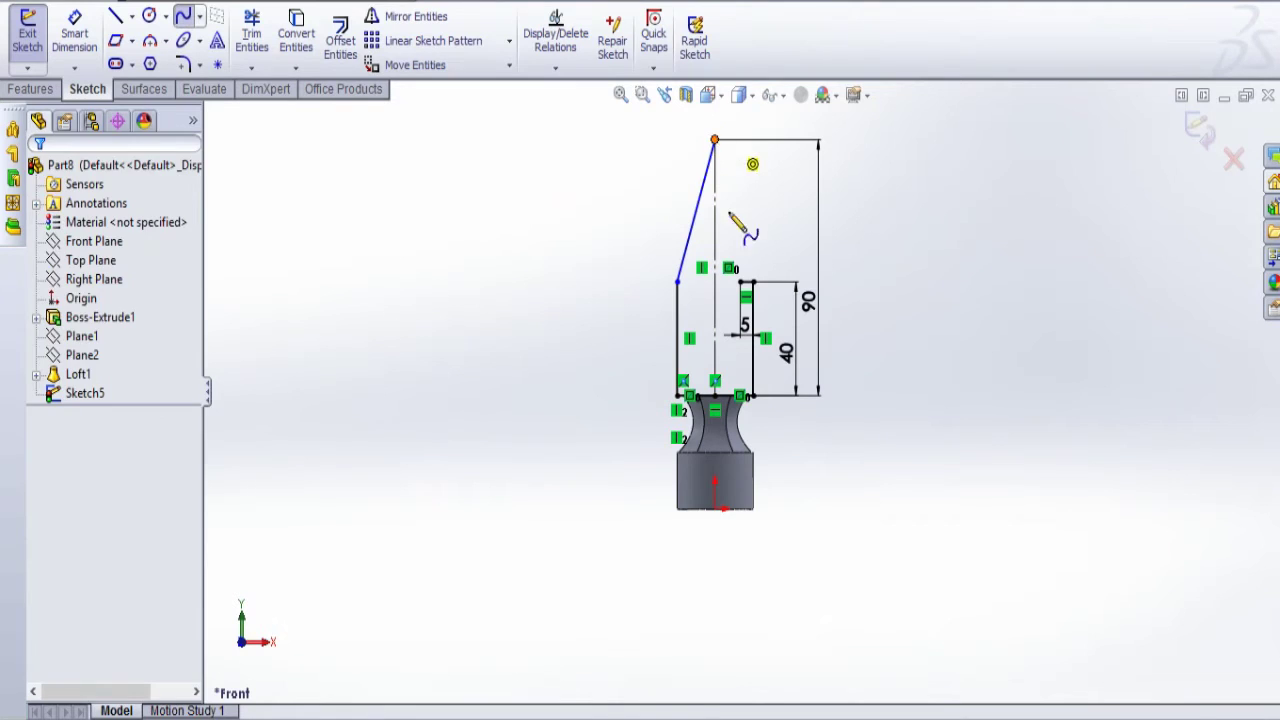
{"action": "left_click", "coordinate": [714, 140]}
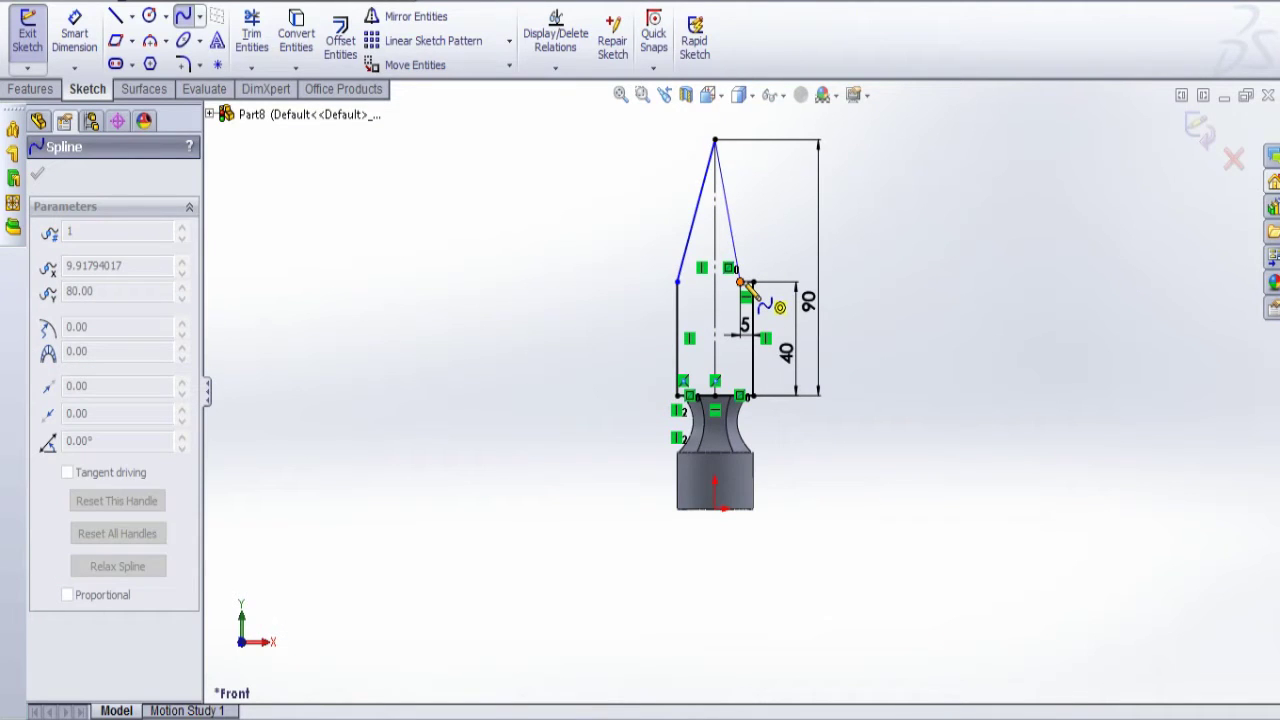
{"action": "right_click", "coordinate": [745, 285]}
{"action": "left_click", "coordinate": [770, 263]}
{"action": "scroll", "coordinate": [755, 245], "scroll_direction": "down", "scroll_amount": 3}
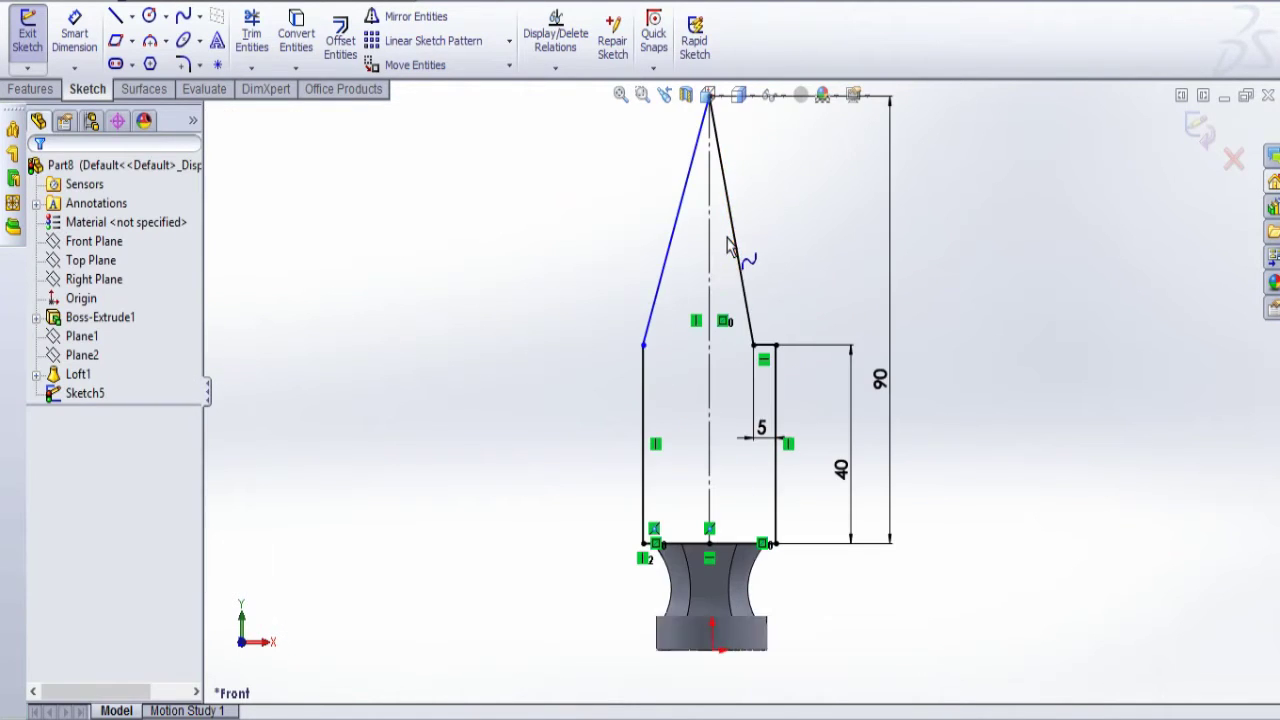
{"action": "scroll", "coordinate": [755, 245], "scroll_direction": "up", "scroll_amount": 1}
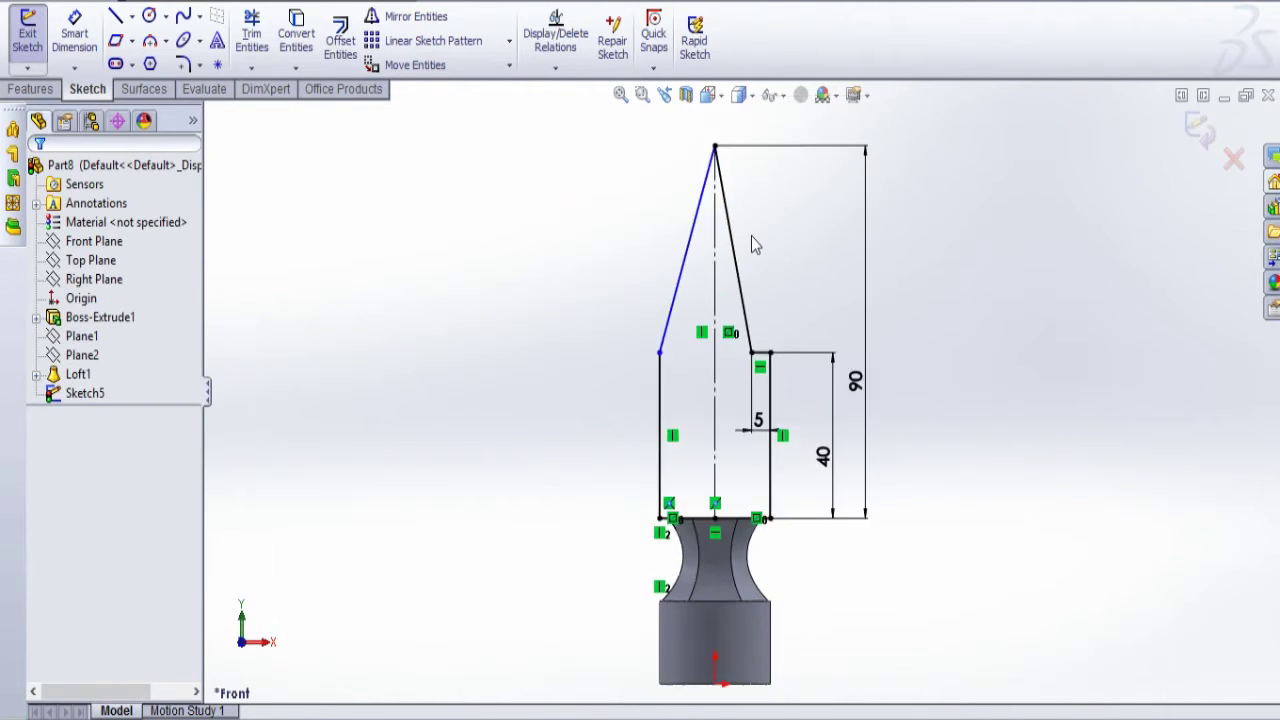
Add a Horizontal relation to the lower tangent handle of the right spline
{"action": "left_click", "coordinate": [739, 290]}
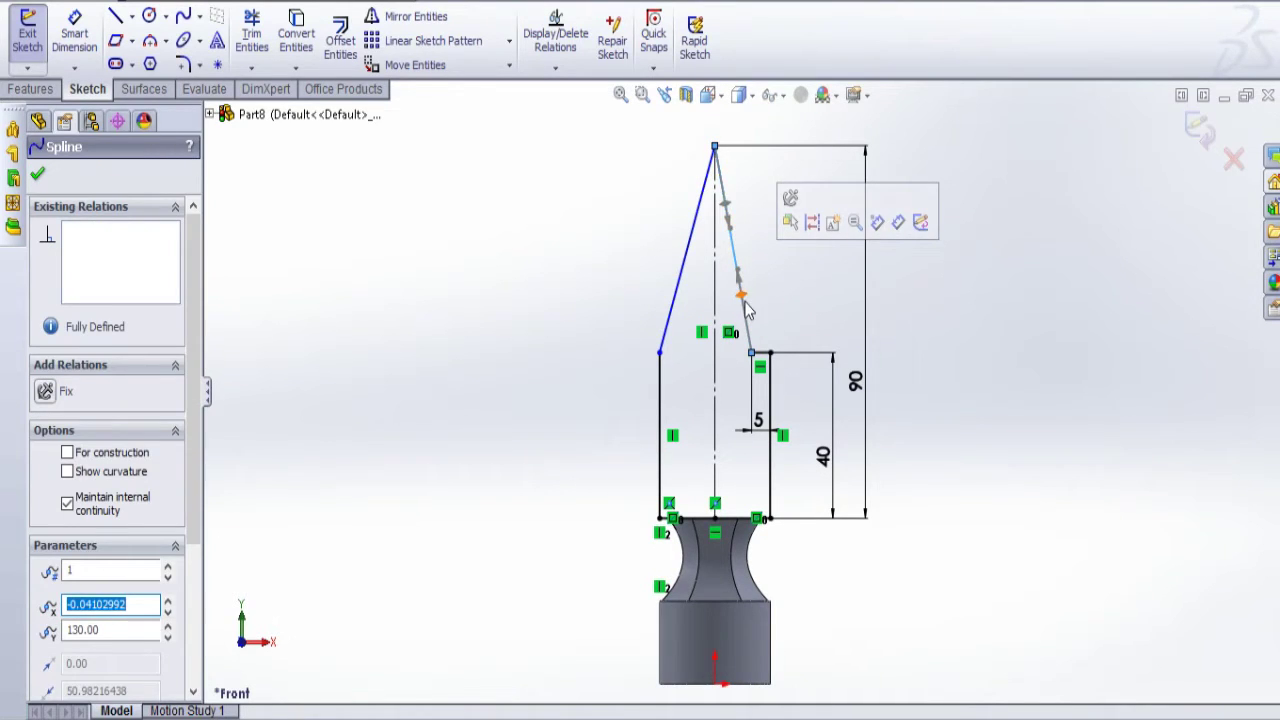
{"action": "left_click", "coordinate": [741, 296]}
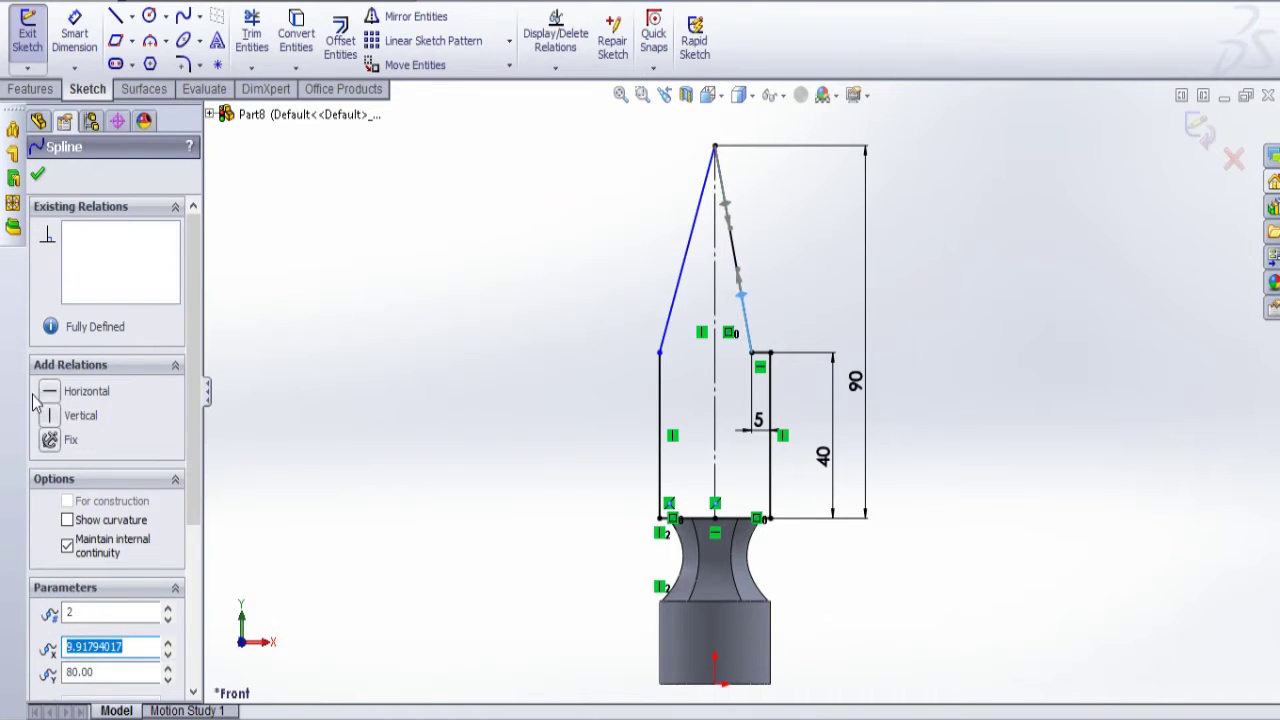
{"action": "left_click", "coordinate": [50, 393]}
{"action": "left_click_drag", "start_coordinate": [679, 360], "coordinate": [700, 367]}
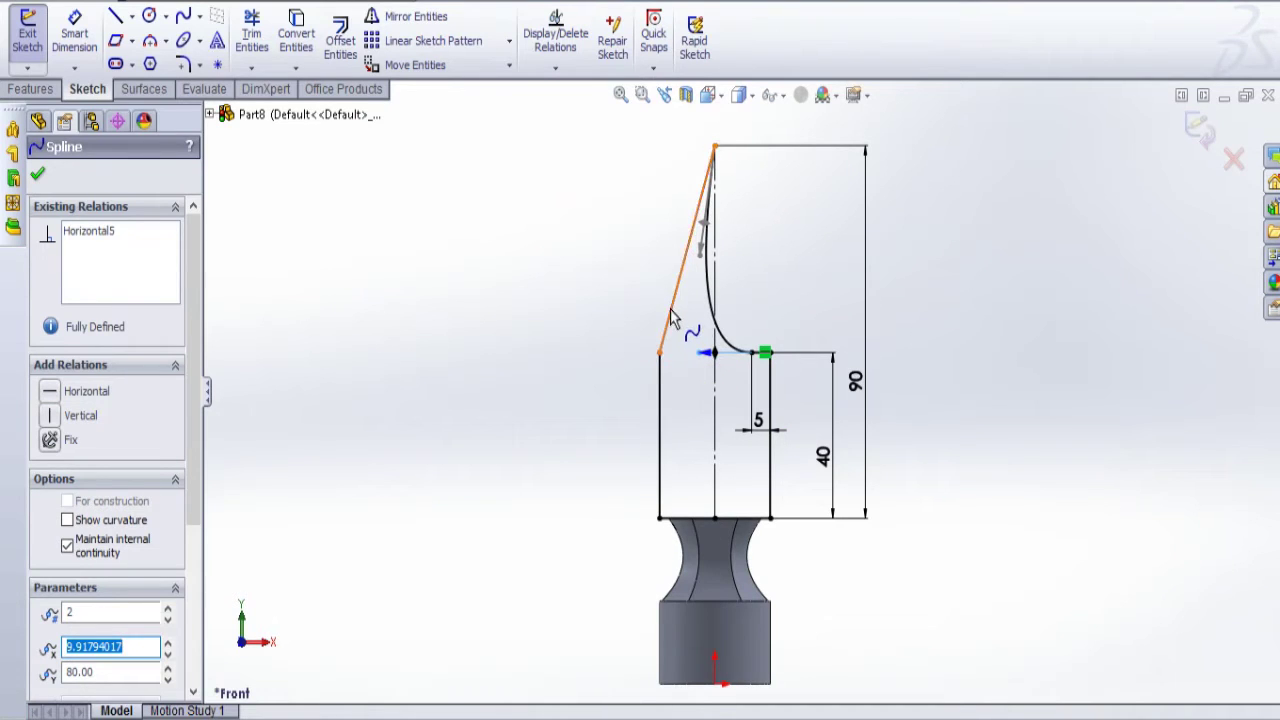
Add a Vertical relation to the left spline's lower tangent handle and adjust both of its handles to bow the curve outward
{"action": "left_click", "coordinate": [672, 318]}
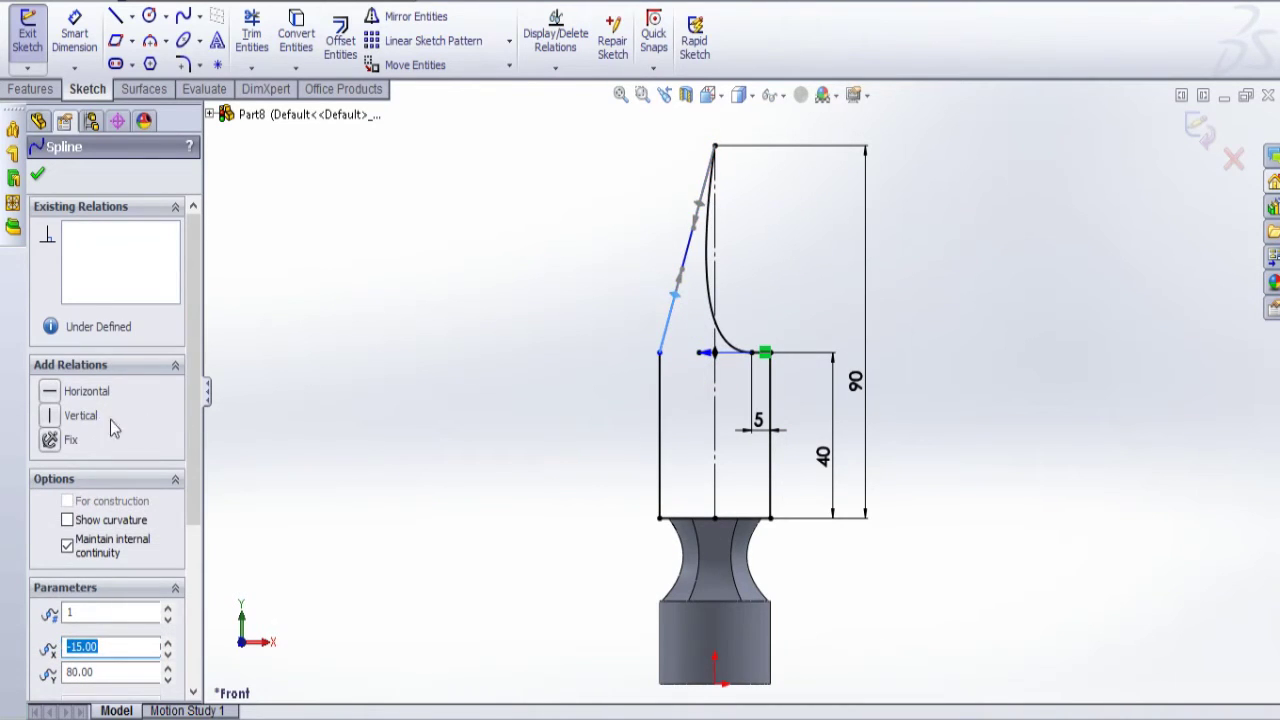
{"action": "left_click", "coordinate": [52, 416]}
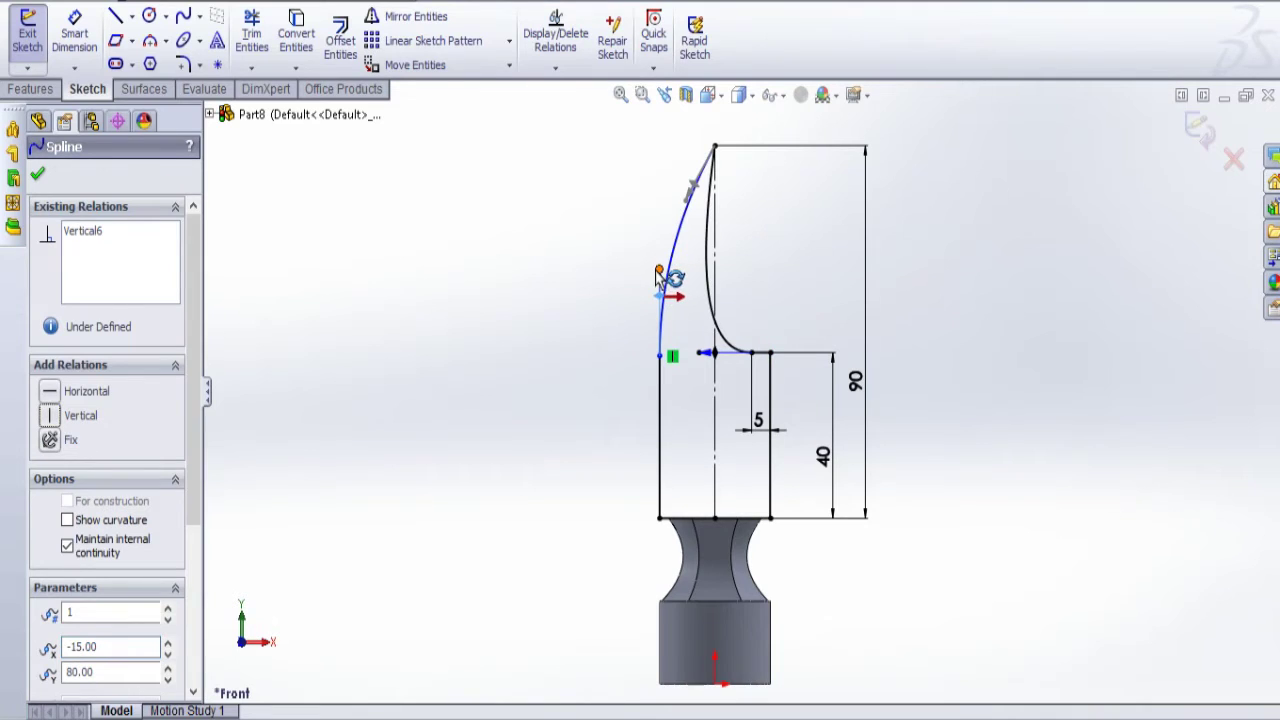
{"action": "left_click_drag", "start_coordinate": [662, 287], "coordinate": [664, 316]}
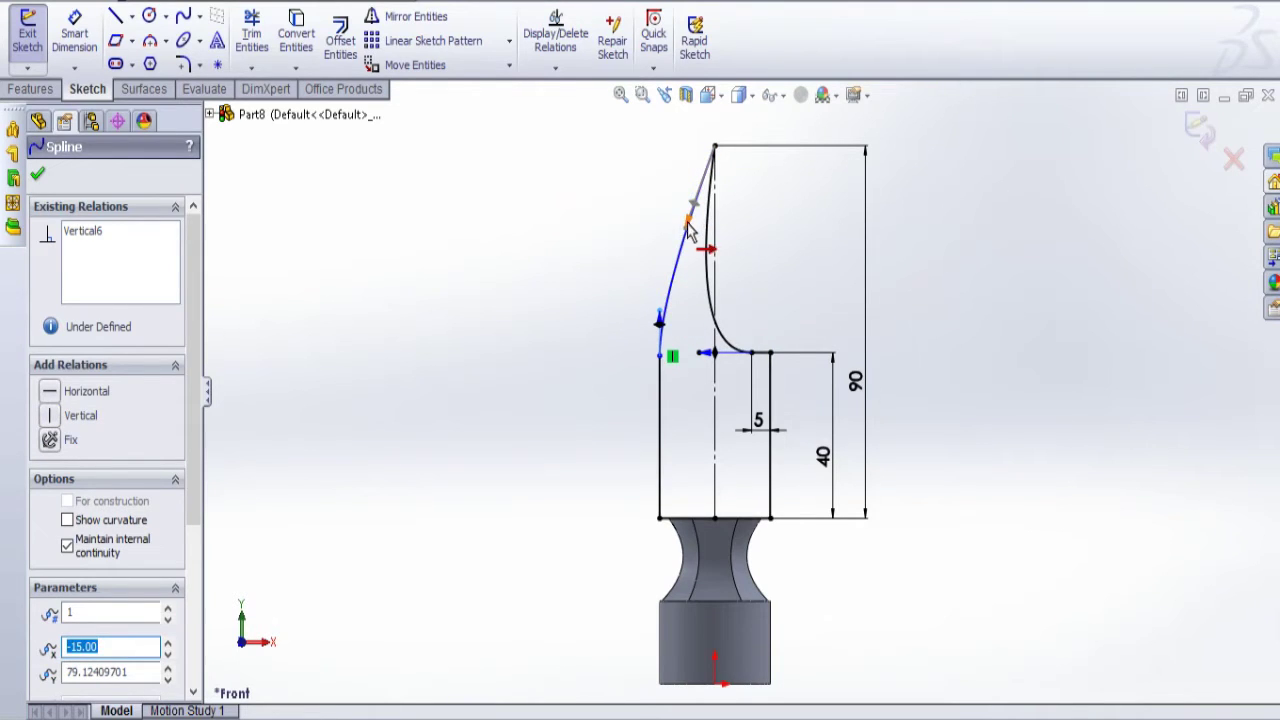
{"action": "left_click_drag", "start_coordinate": [686, 240], "coordinate": [676, 252]}
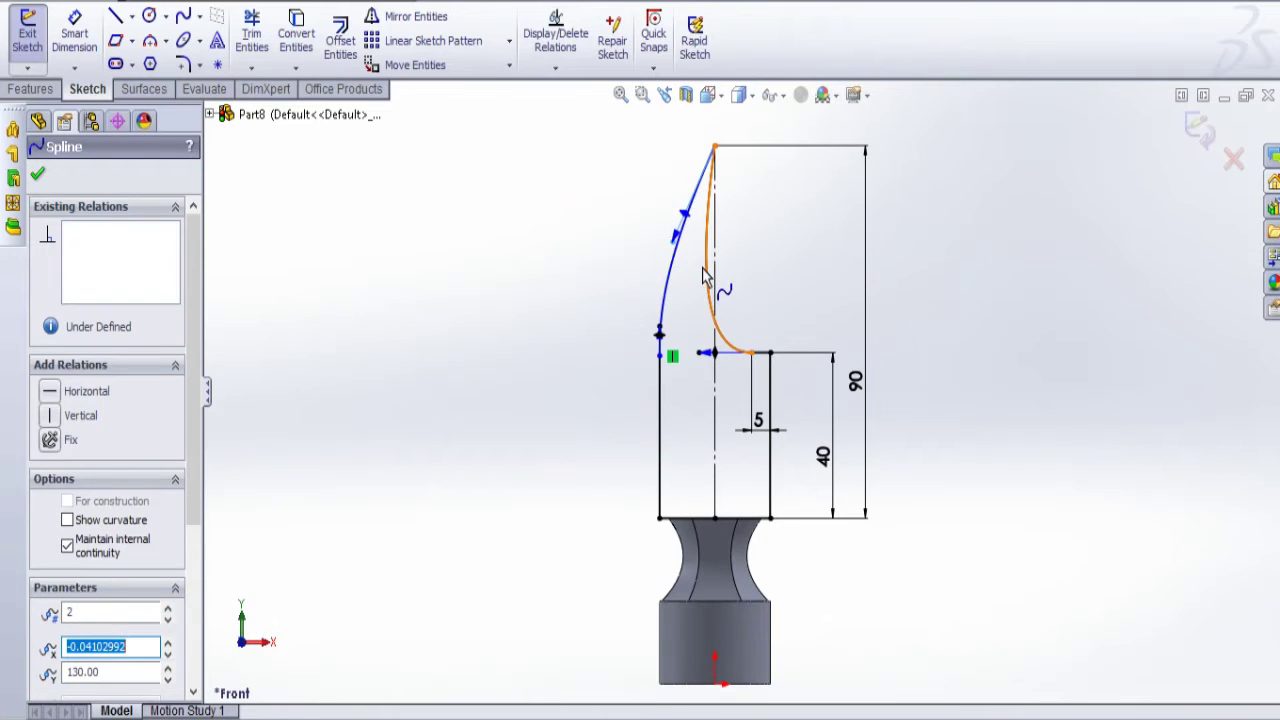
Reshape the two splines with their tangent handles, bowing the right one further left and stretching the left one's handles
{"action": "left_click", "coordinate": [707, 272]}
{"action": "left_click", "coordinate": [699, 257]}
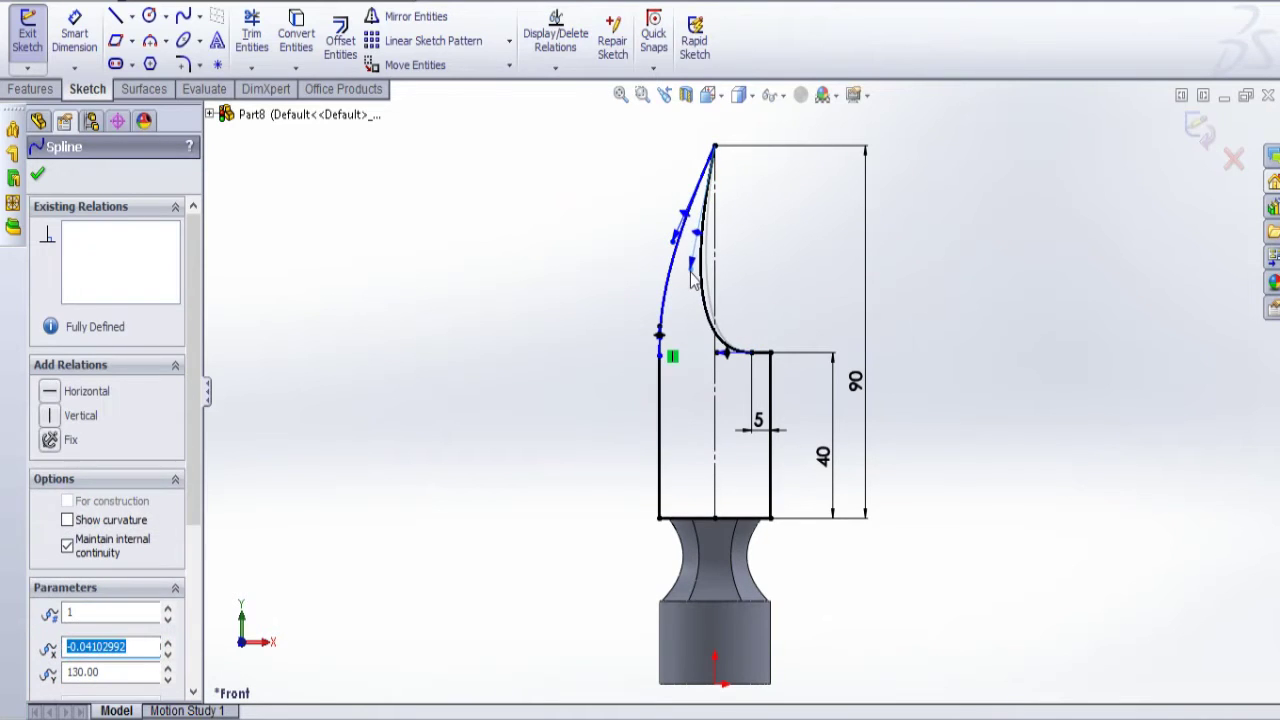
{"action": "left_click", "coordinate": [718, 353]}
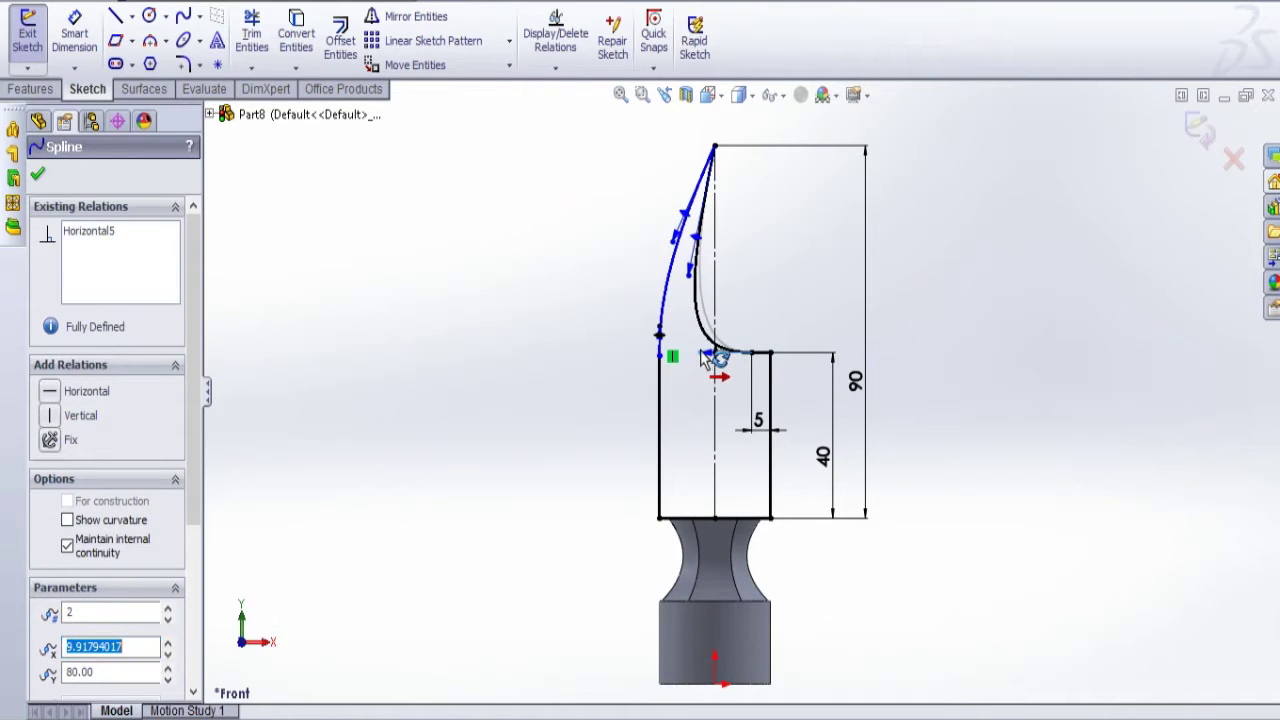
{"action": "left_click_drag", "start_coordinate": [676, 272], "coordinate": [660, 316]}
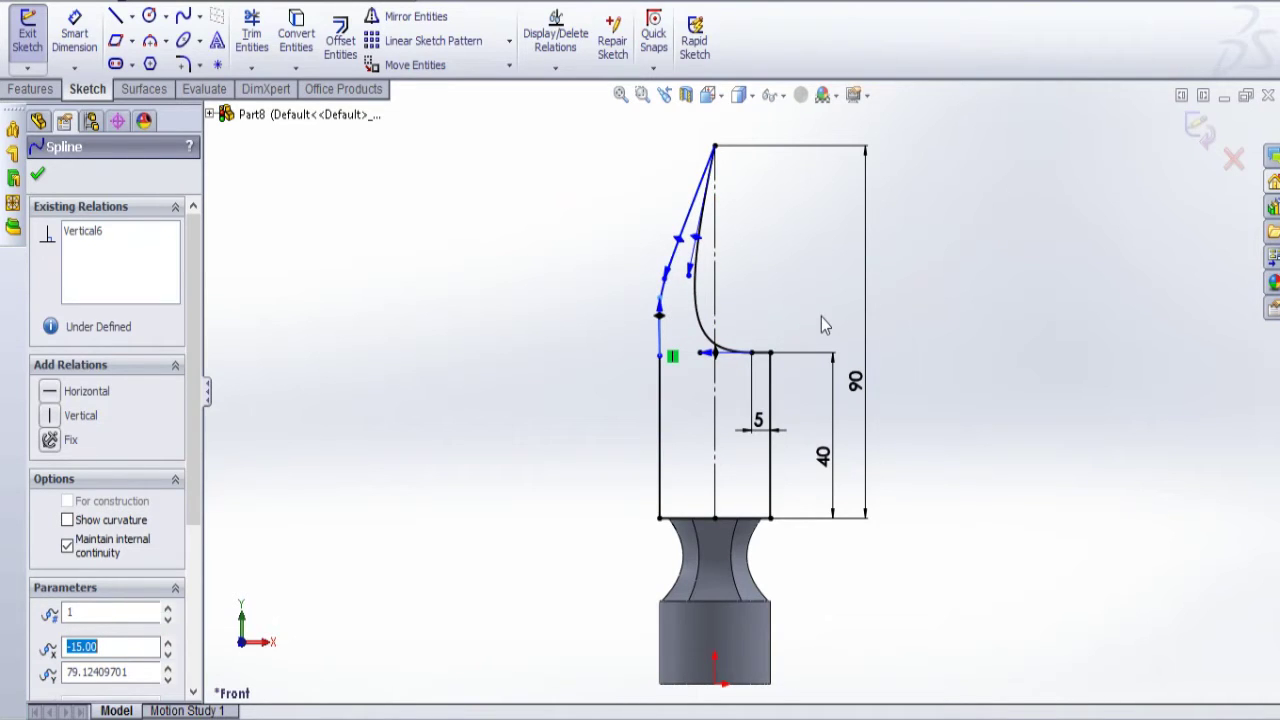
Extrude the closed profile 30 mm with the Mid Plane end condition, merging it with the existing body
{"action": "left_click", "coordinate": [1198, 130]}
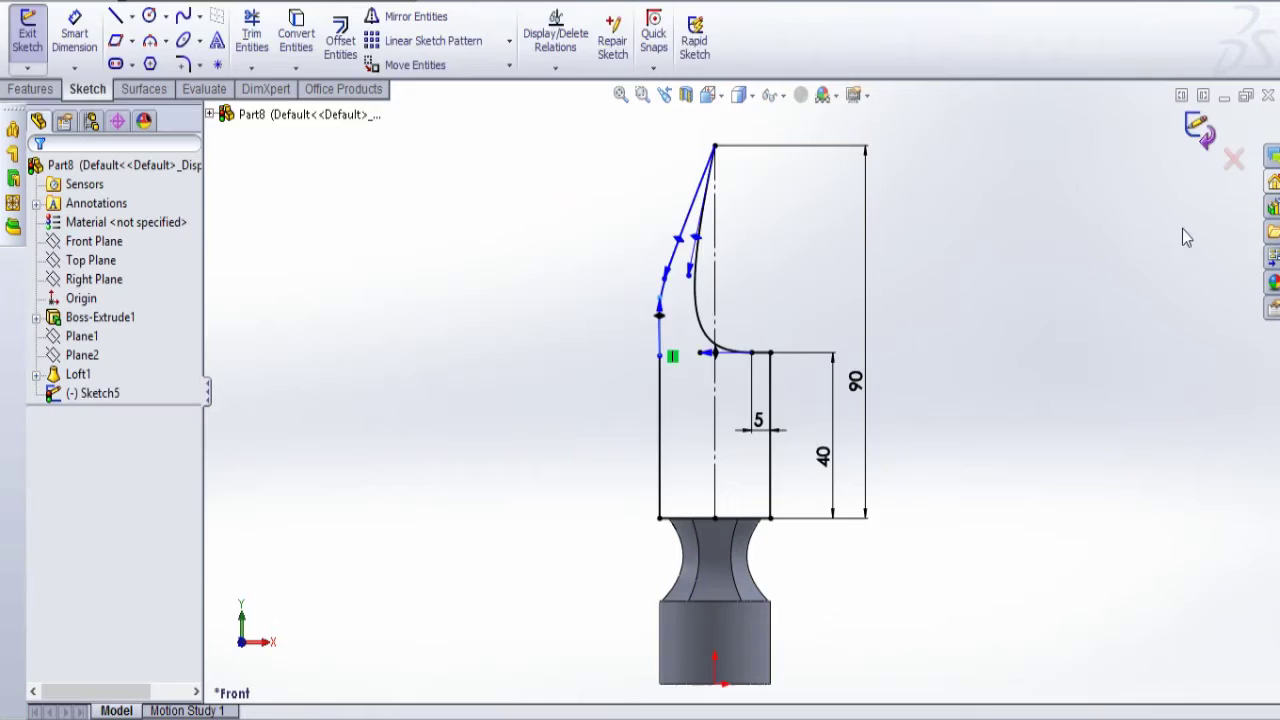
{"action": "double_click", "coordinate": [768, 396]}
{"action": "scroll", "coordinate": [988, 491], "scroll_direction": "up", "scroll_amount": 4}
{"action": "middle_click_drag", "start_coordinate": [940, 501], "coordinate": [843, 540]}
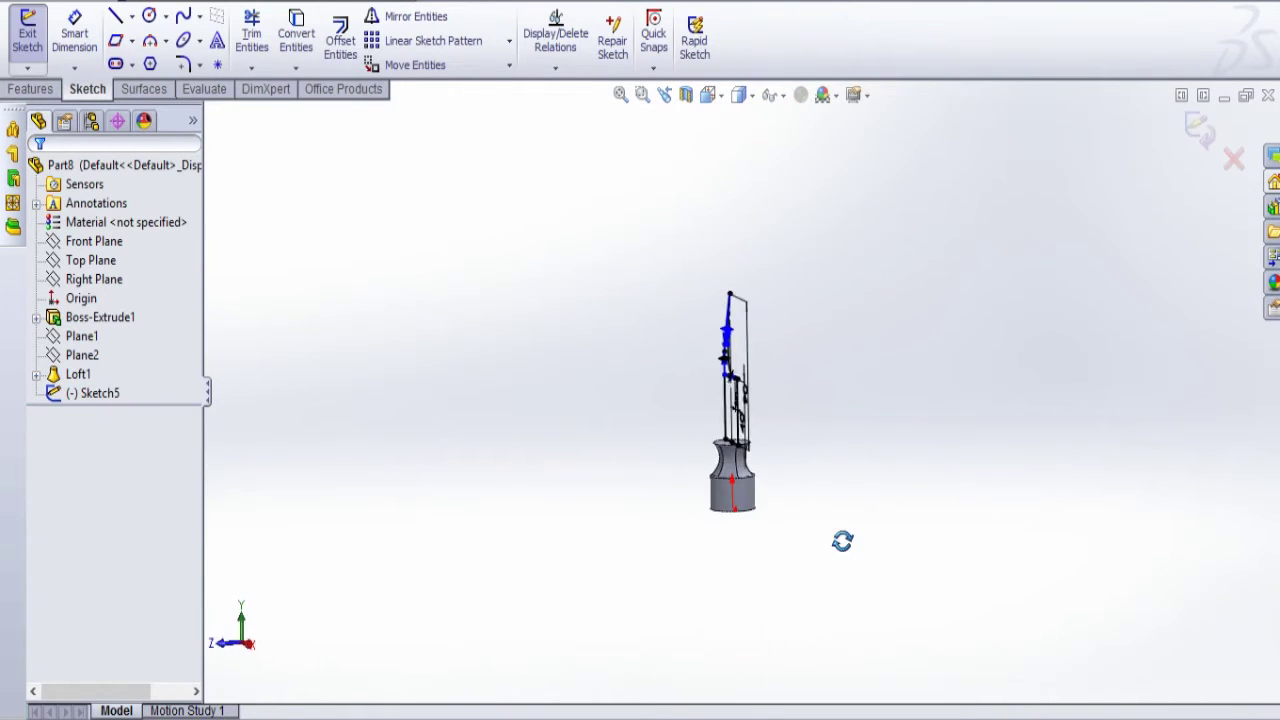
{"action": "left_click", "coordinate": [32, 94]}
{"action": "left_click", "coordinate": [35, 38]}
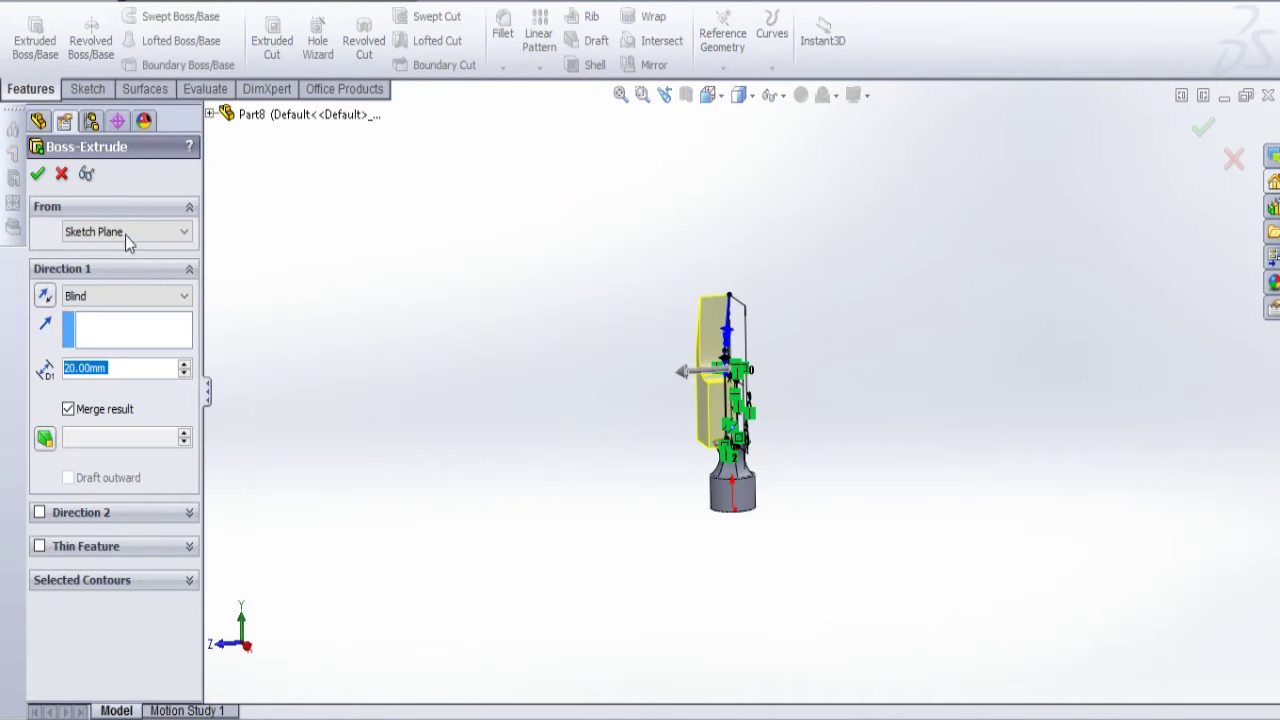
{"action": "left_click", "coordinate": [116, 294]}
{"action": "left_click", "coordinate": [119, 401]}
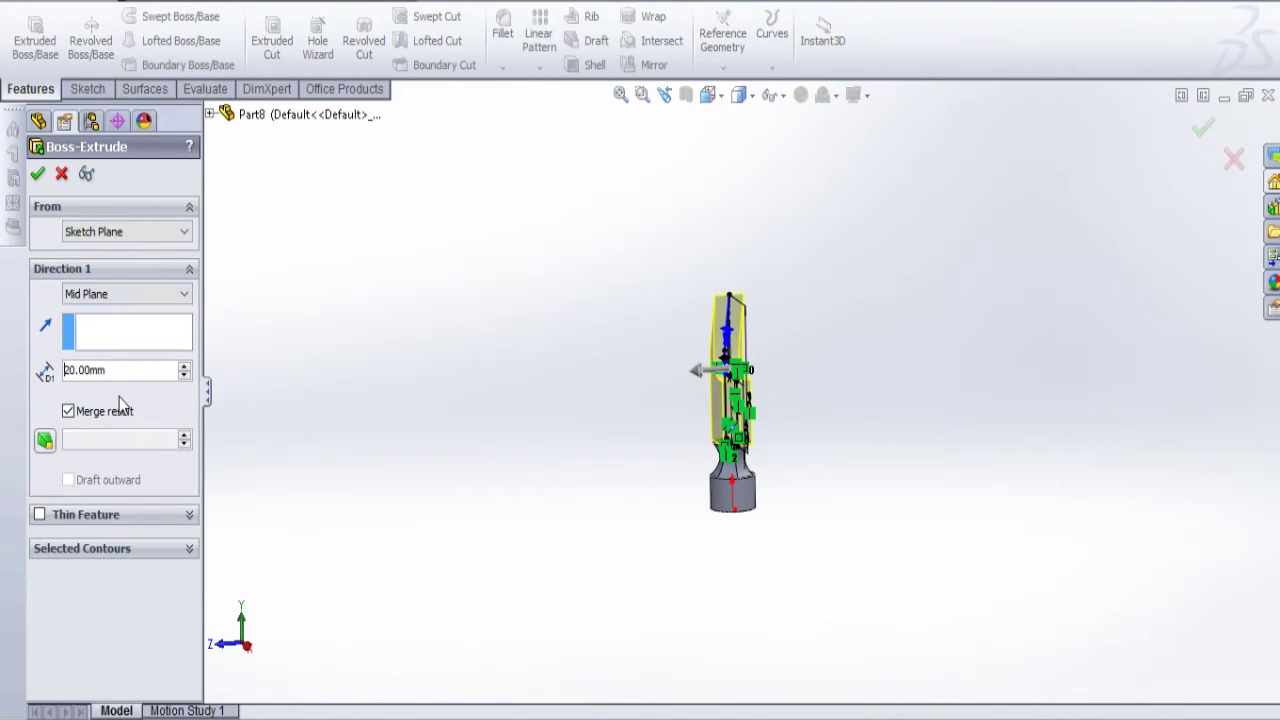
{"action": "double_click", "coordinate": [119, 372]}
{"action": "type", "text": "30"}
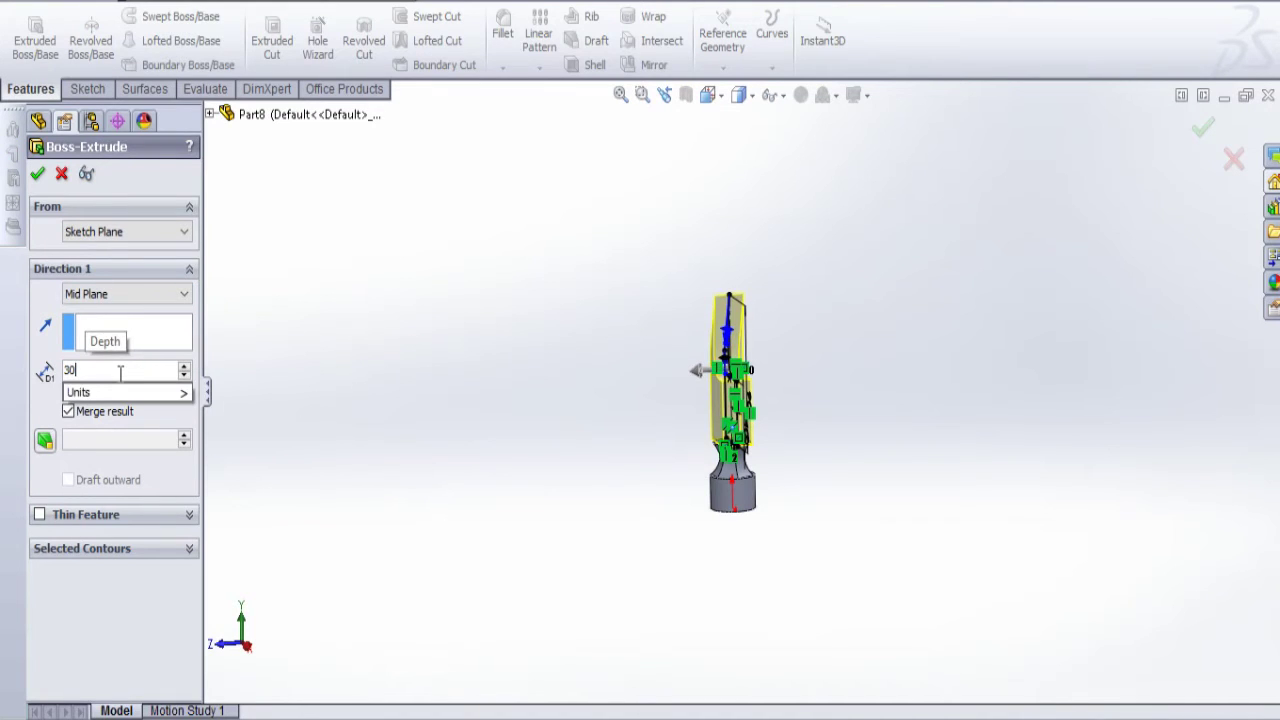
{"action": "key", "text": "Return"}
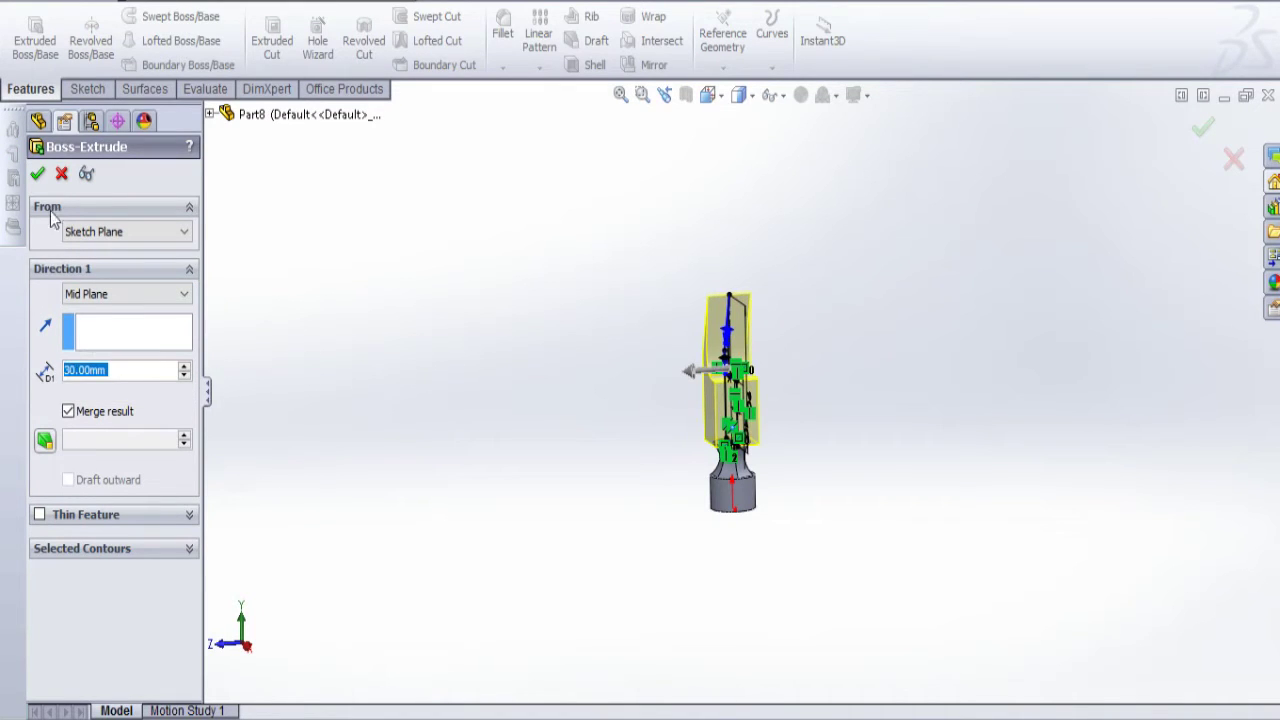
{"action": "left_click", "coordinate": [40, 172]}
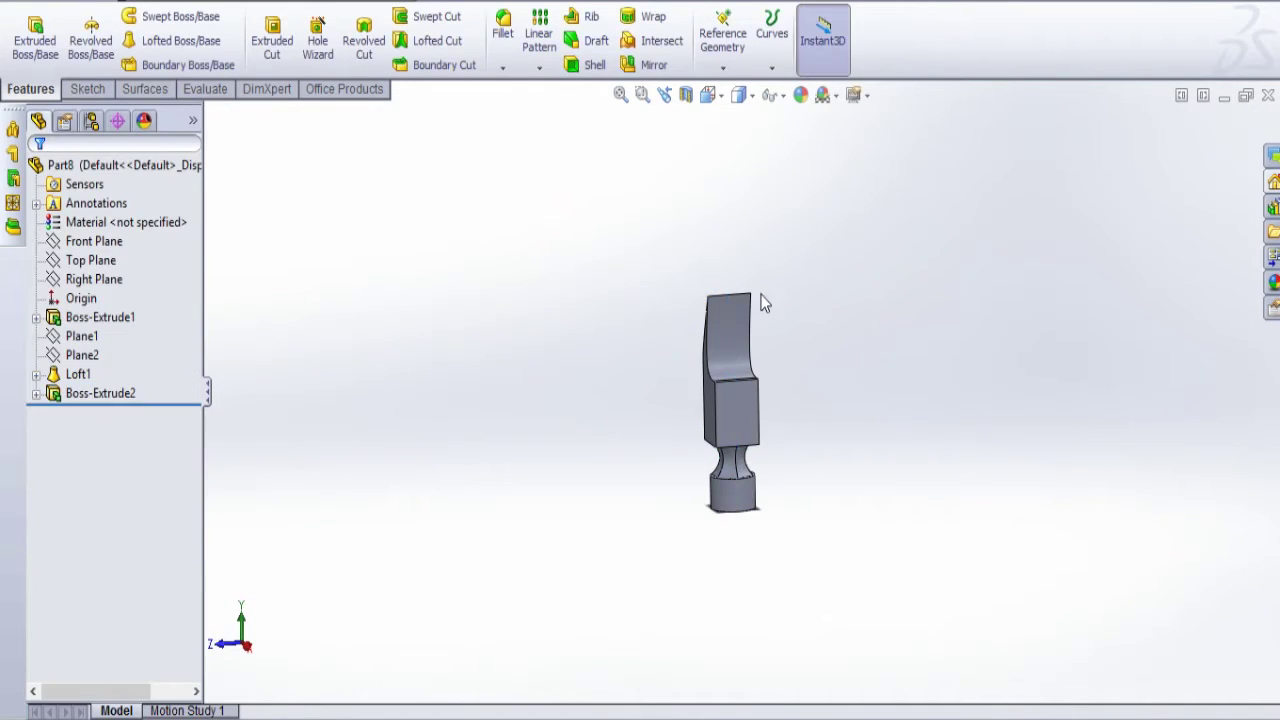
Start a new sketch on the Right Plane
{"action": "middle_click_drag", "start_coordinate": [757, 292], "coordinate": [868, 511]}
{"action": "middle_click_drag", "start_coordinate": [780, 466], "coordinate": [743, 457]}
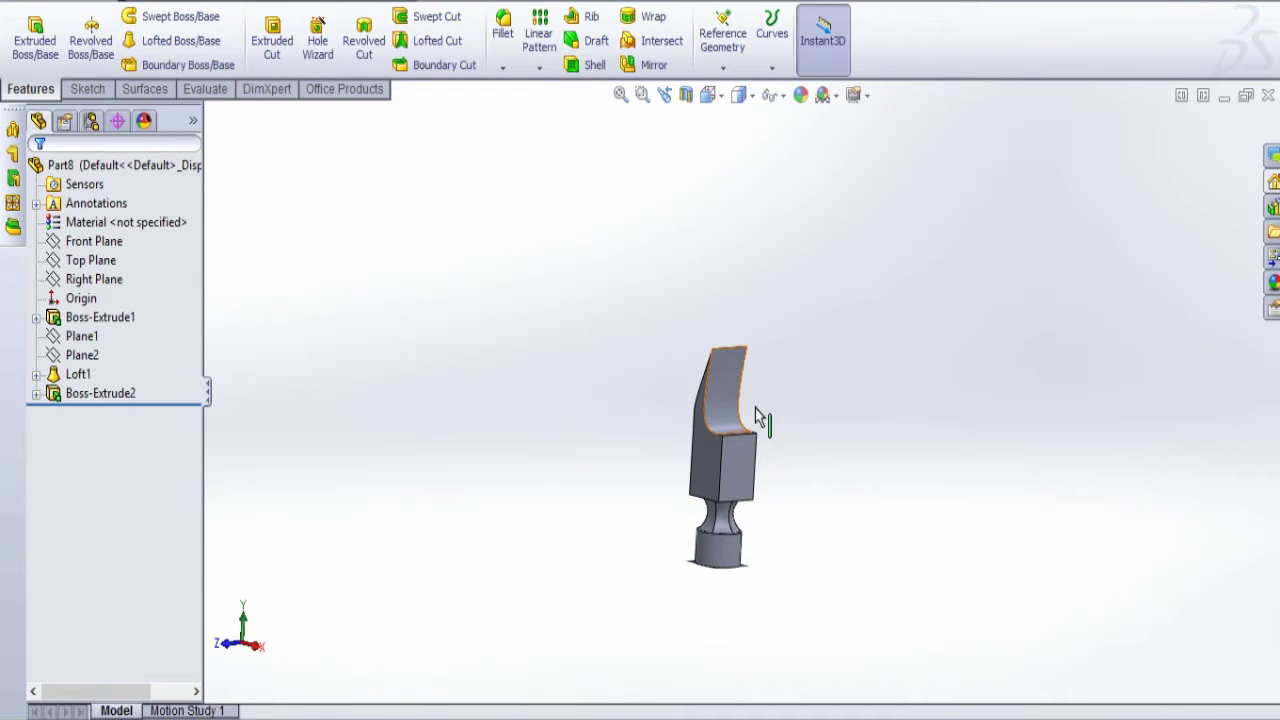
{"action": "left_click", "coordinate": [118, 282]}
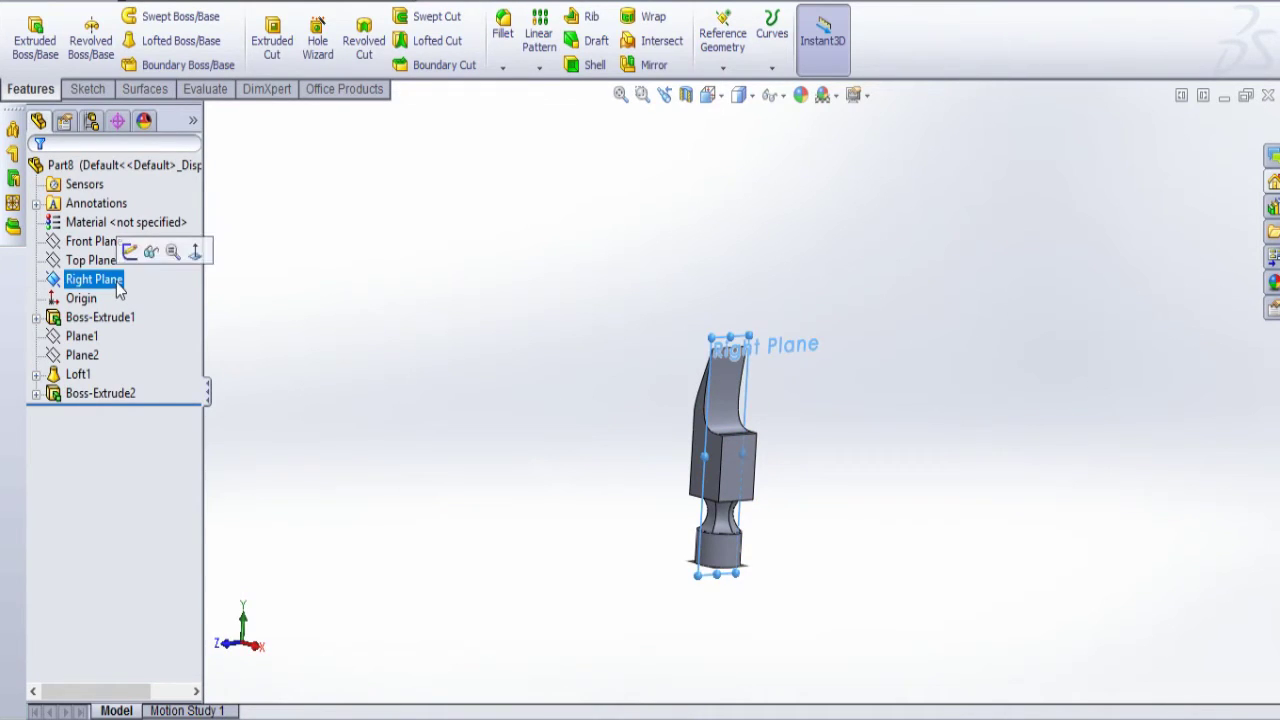
{"action": "left_click", "coordinate": [130, 251]}
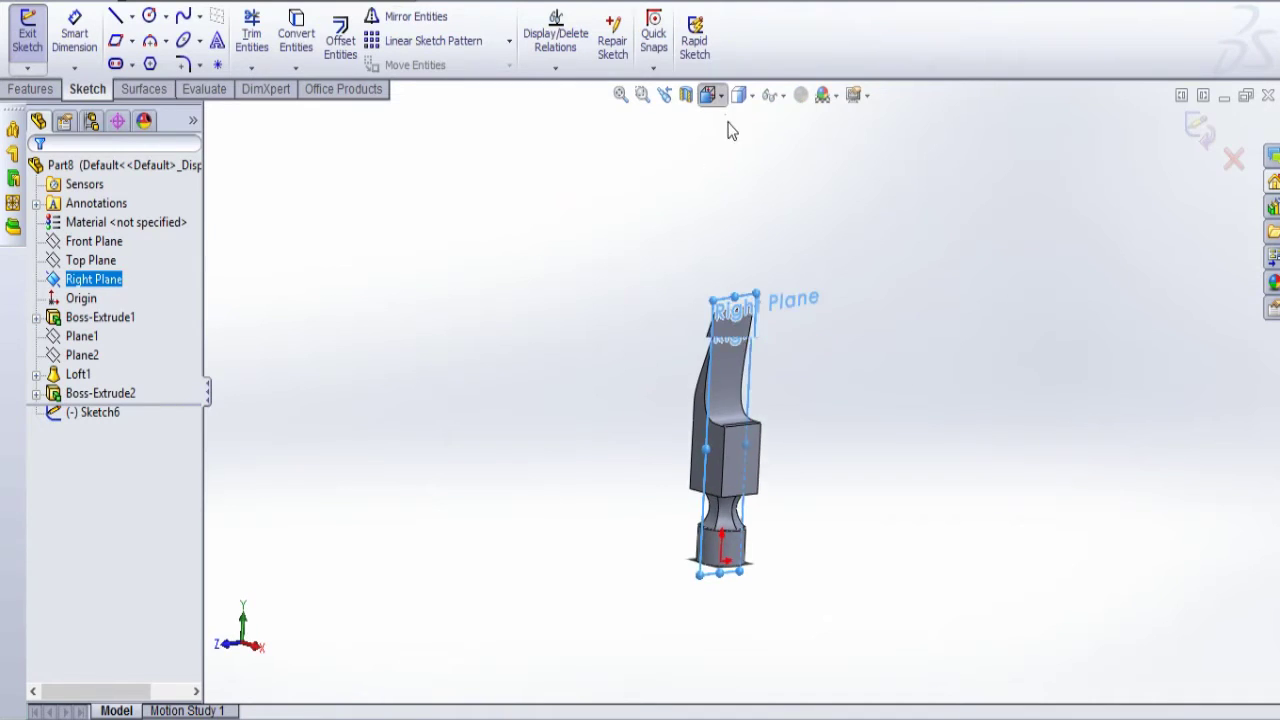
{"action": "left_click", "coordinate": [708, 95]}
{"action": "left_click", "coordinate": [805, 210]}
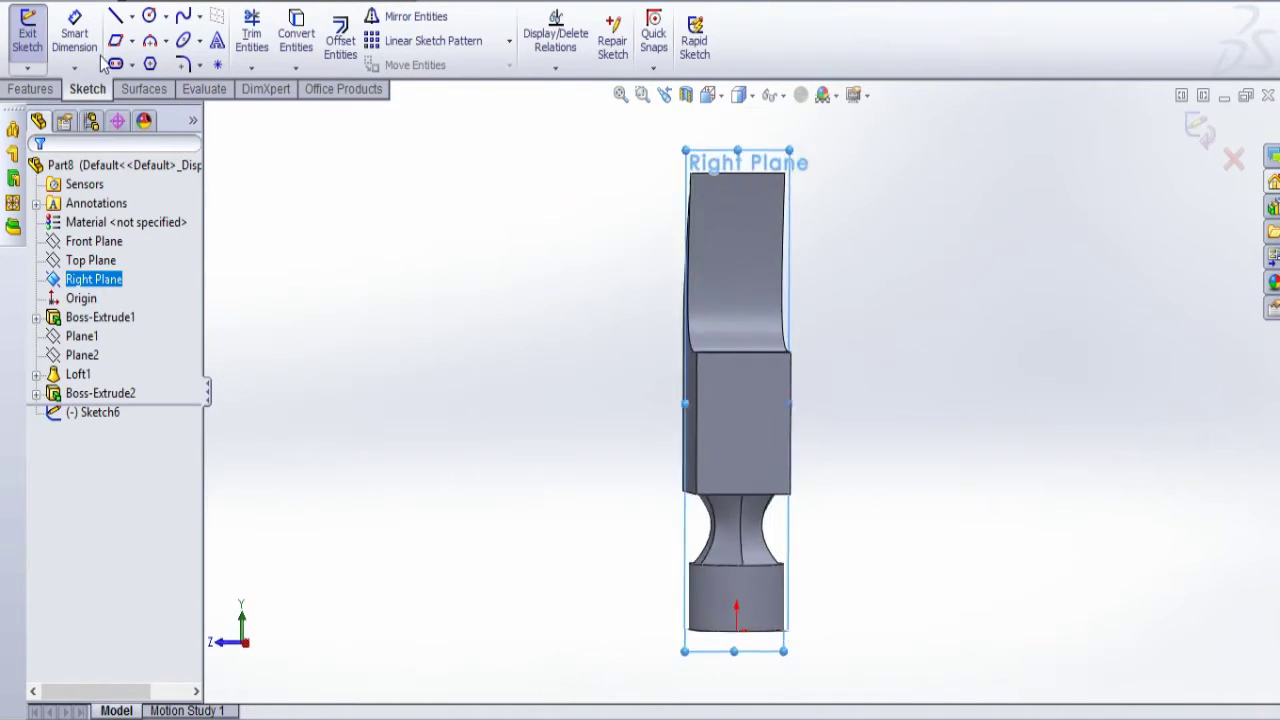
Sketch a 50 mm vertical construction line from the midpoint of the block's upper edge to the midpoint of the blade's top edge
{"action": "left_click", "coordinate": [115, 17]}
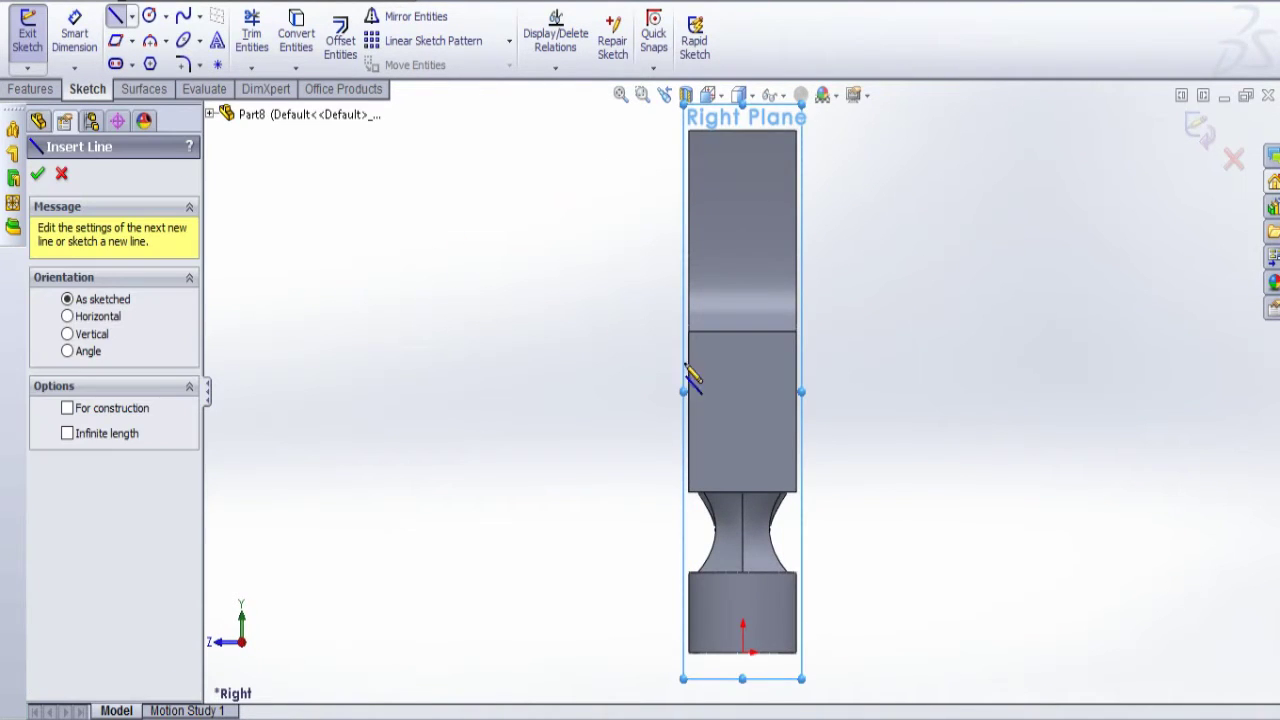
{"action": "left_click", "coordinate": [742, 331]}
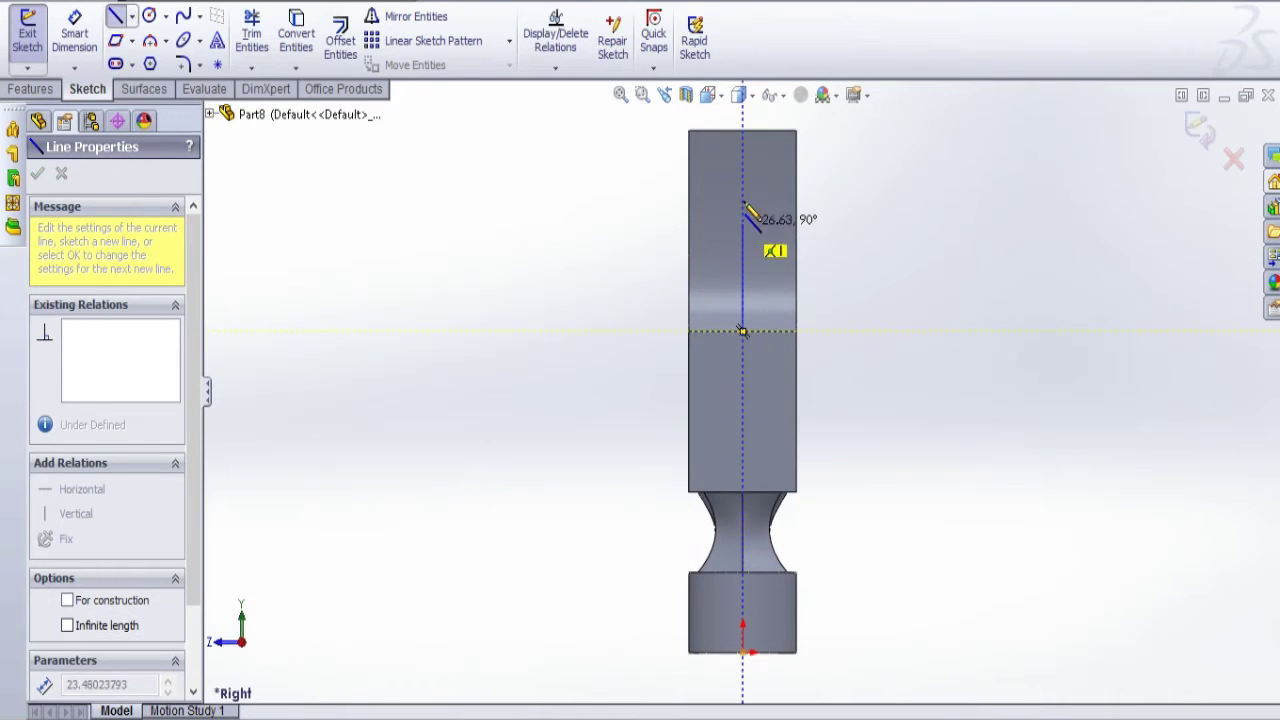
{"action": "left_click", "coordinate": [742, 129]}
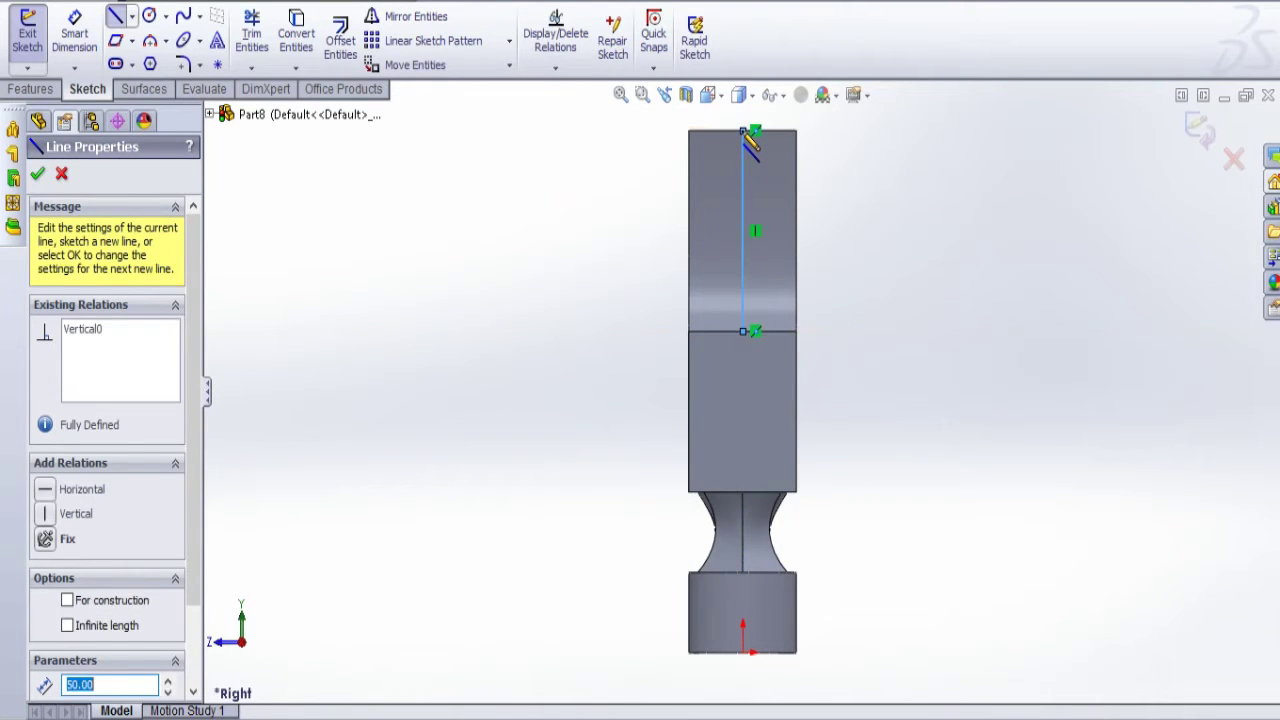
{"action": "key", "text": "Escape"}
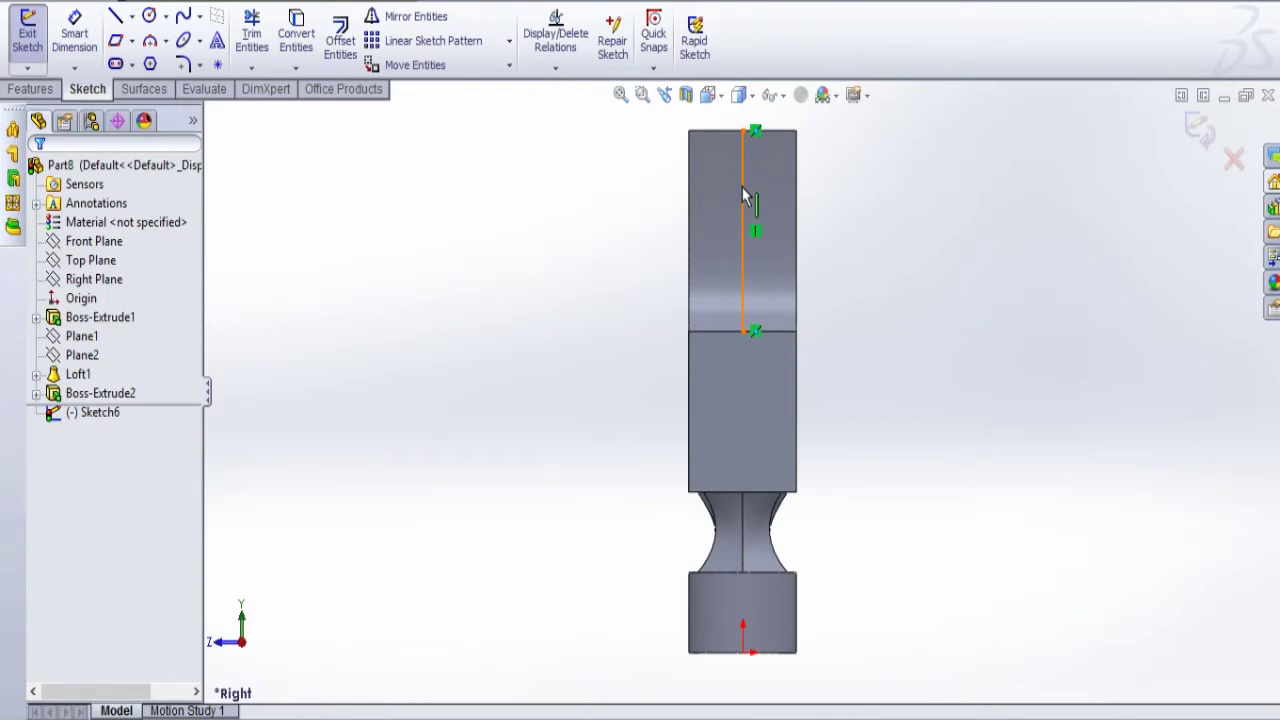
{"action": "left_click", "coordinate": [742, 187]}
{"action": "left_click", "coordinate": [816, 122]}
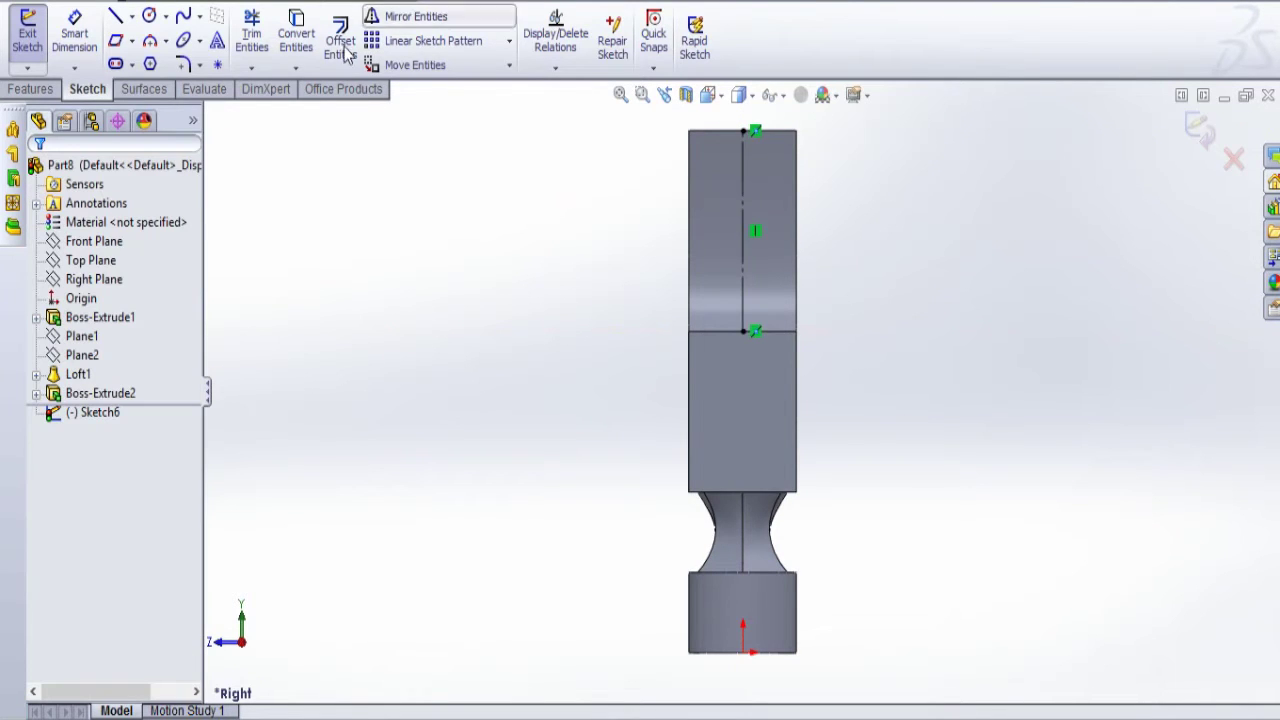
Sketch a narrow closed triangle with an edge about 9 mm wide on the claw tip, converging at the construction line's lower end
{"action": "scroll", "coordinate": [814, 200], "scroll_direction": "down", "scroll_amount": 5}
{"action": "scroll", "coordinate": [614, 157], "scroll_direction": "up", "scroll_amount": 4}
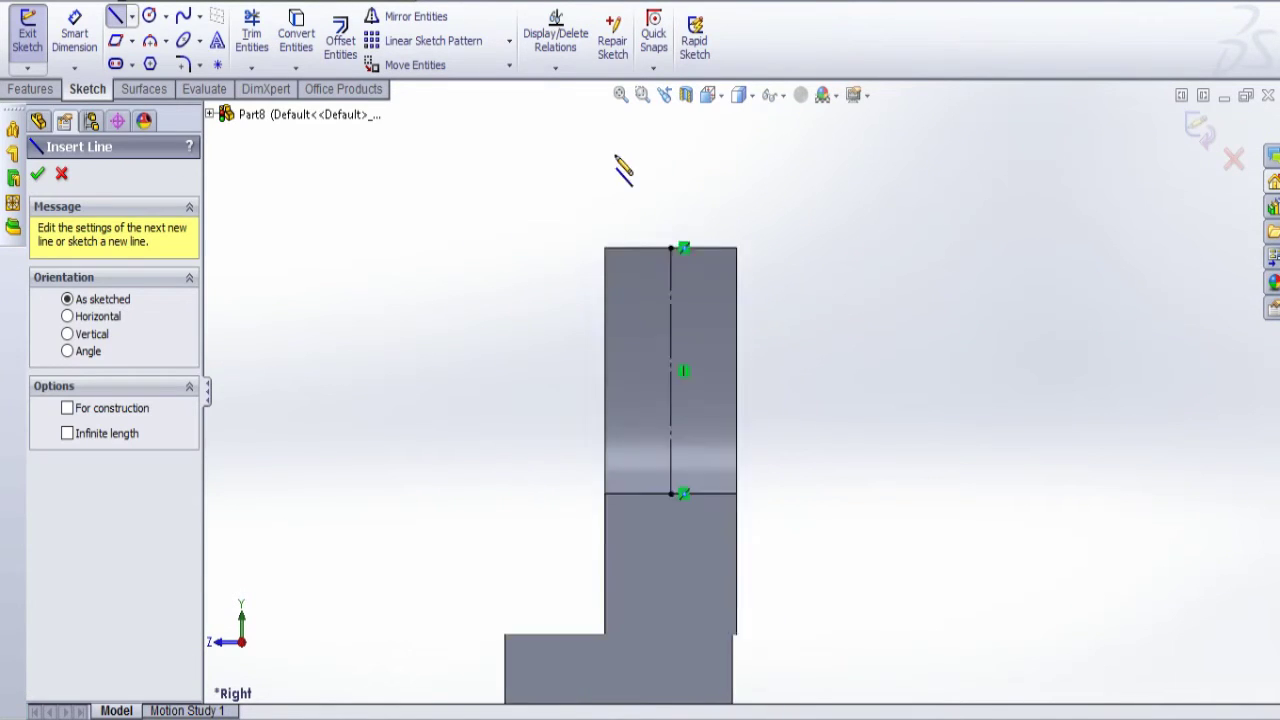
{"action": "scroll", "coordinate": [686, 205], "scroll_direction": "down", "scroll_amount": 5}
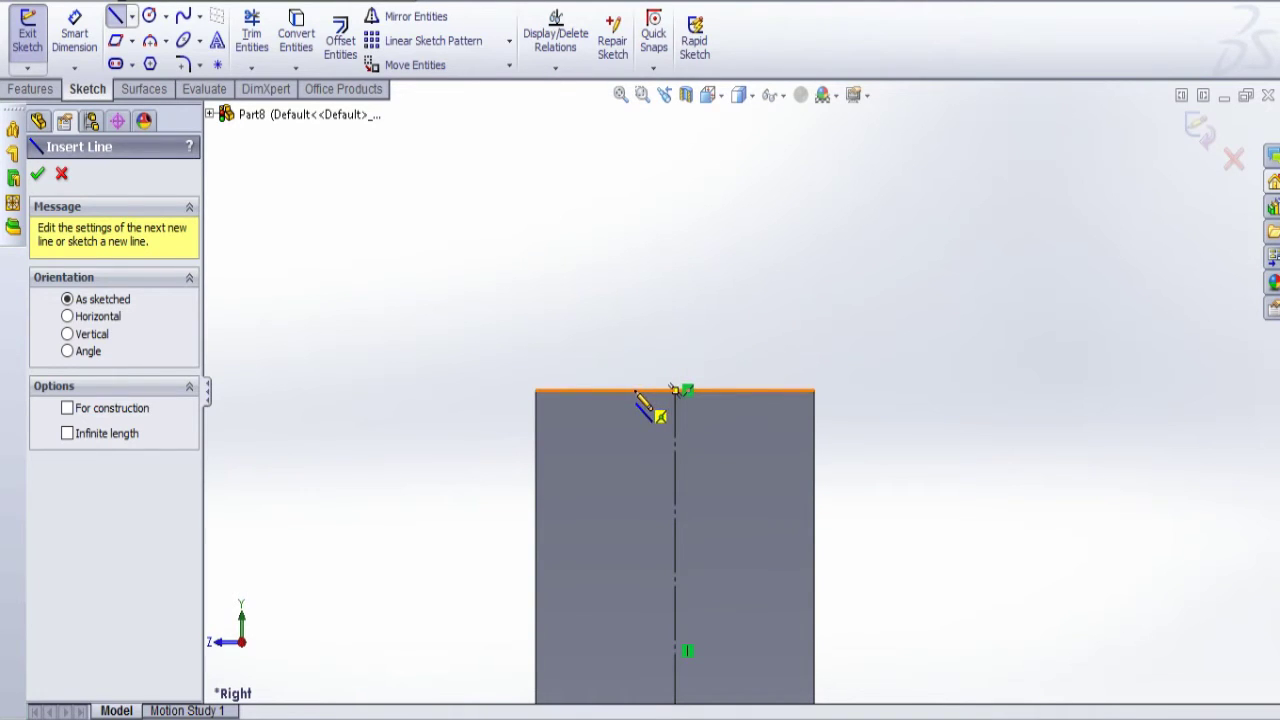
{"action": "left_click", "coordinate": [635, 391]}
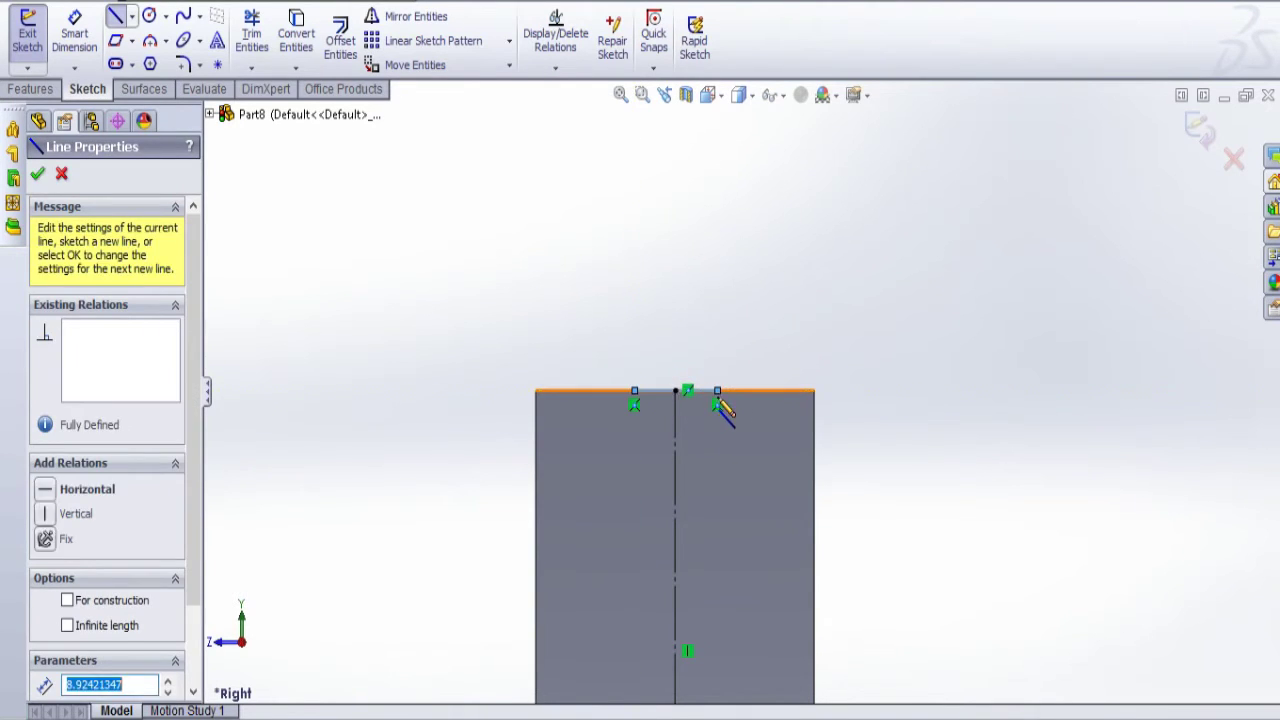
{"action": "scroll", "coordinate": [717, 597], "scroll_direction": "up", "scroll_amount": 5}
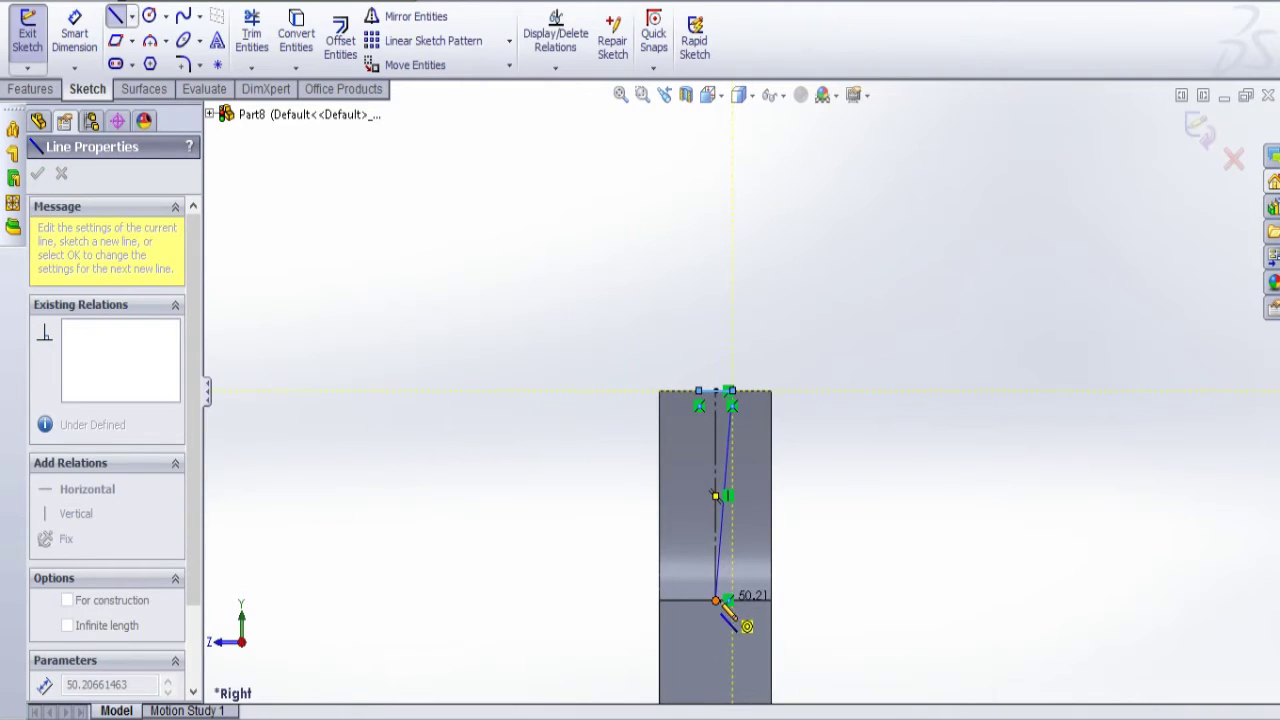
{"action": "left_click", "coordinate": [716, 600]}
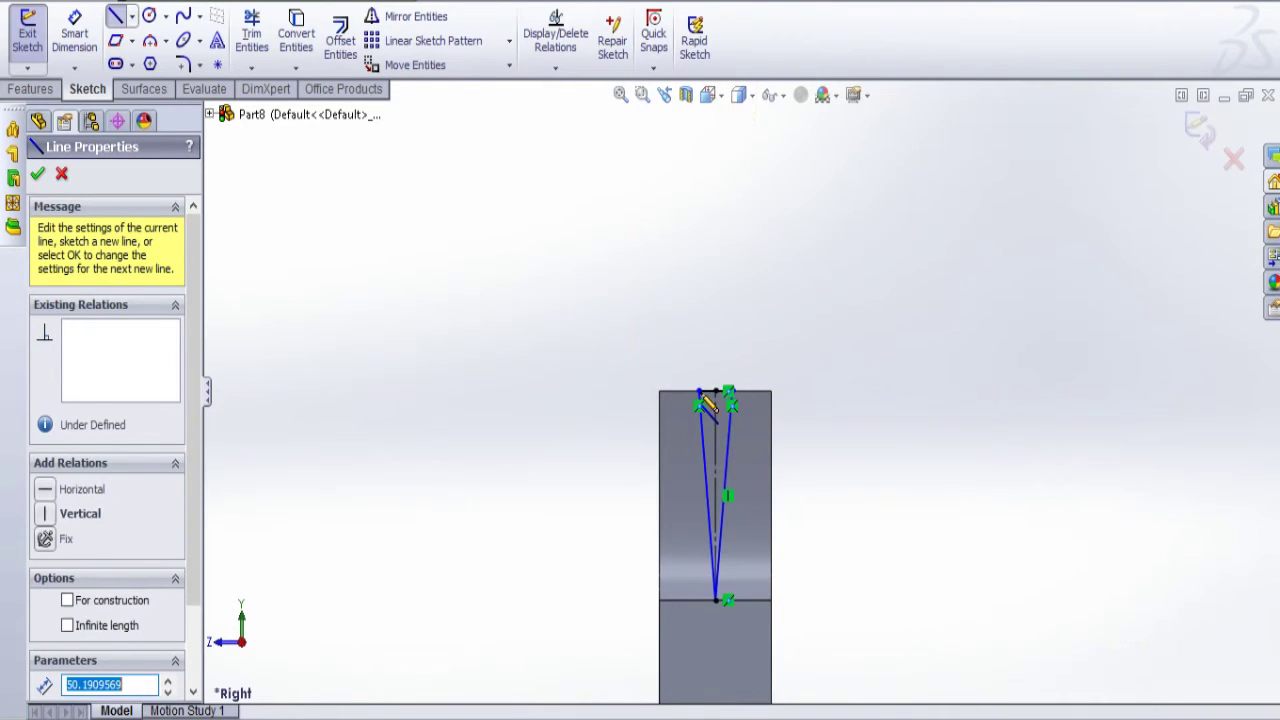
{"action": "left_click", "coordinate": [700, 391]}
{"action": "key", "text": "Escape"}
Make the triangle's two slanted sides symmetric about the vertical construction line
{"action": "left_click", "coordinate": [702, 450]}
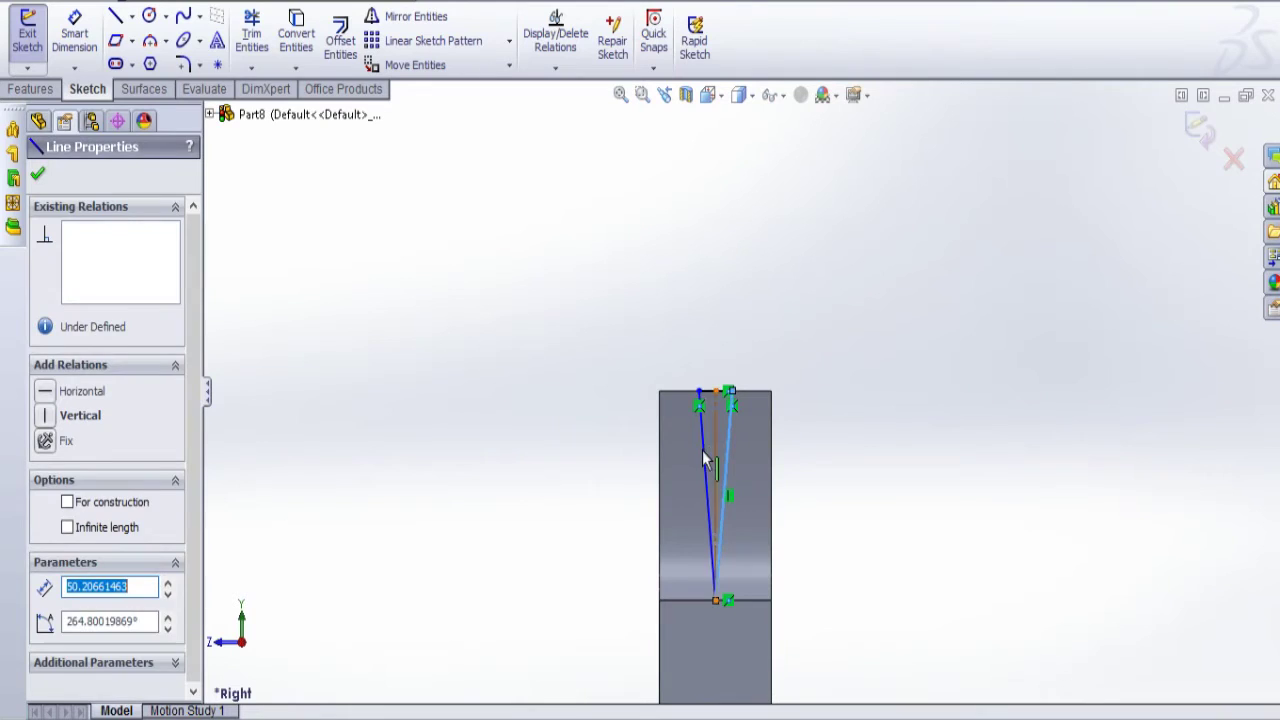
{"action": "left_click", "coordinate": [724, 455], "text": "ctrl"}
{"action": "left_click", "coordinate": [715, 455], "text": "ctrl"}
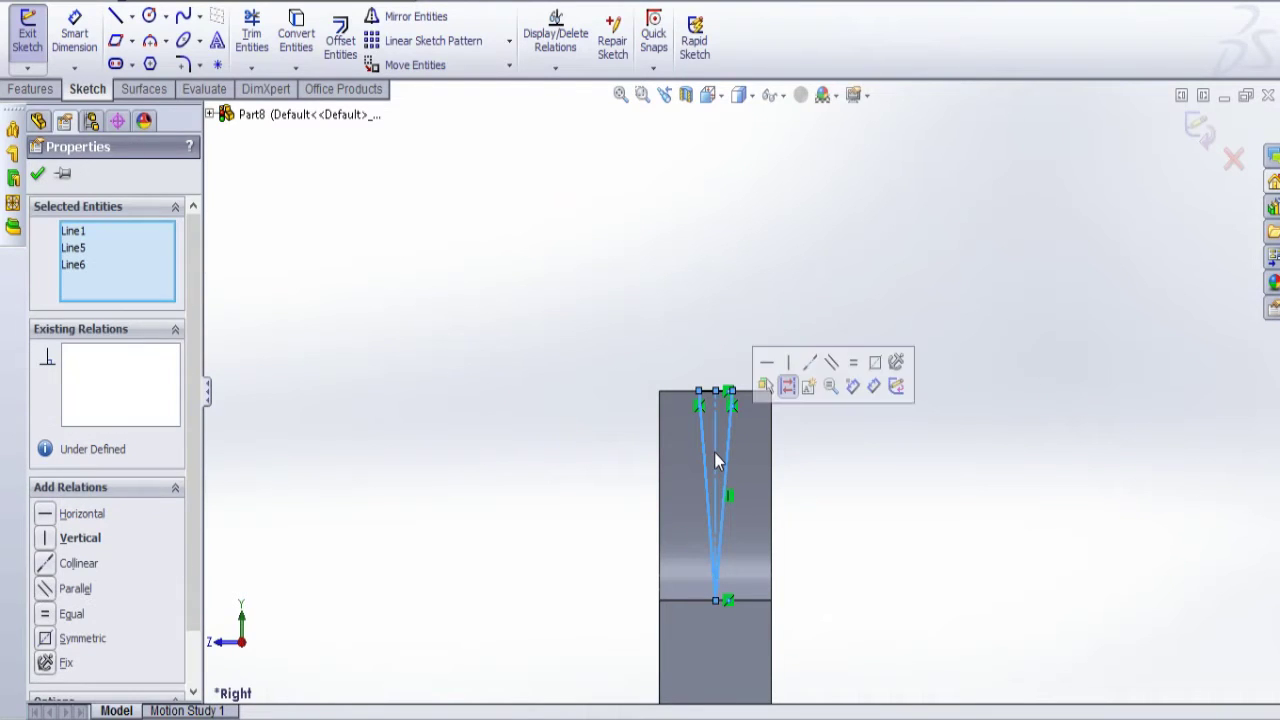
{"action": "left_click", "coordinate": [55, 640]}
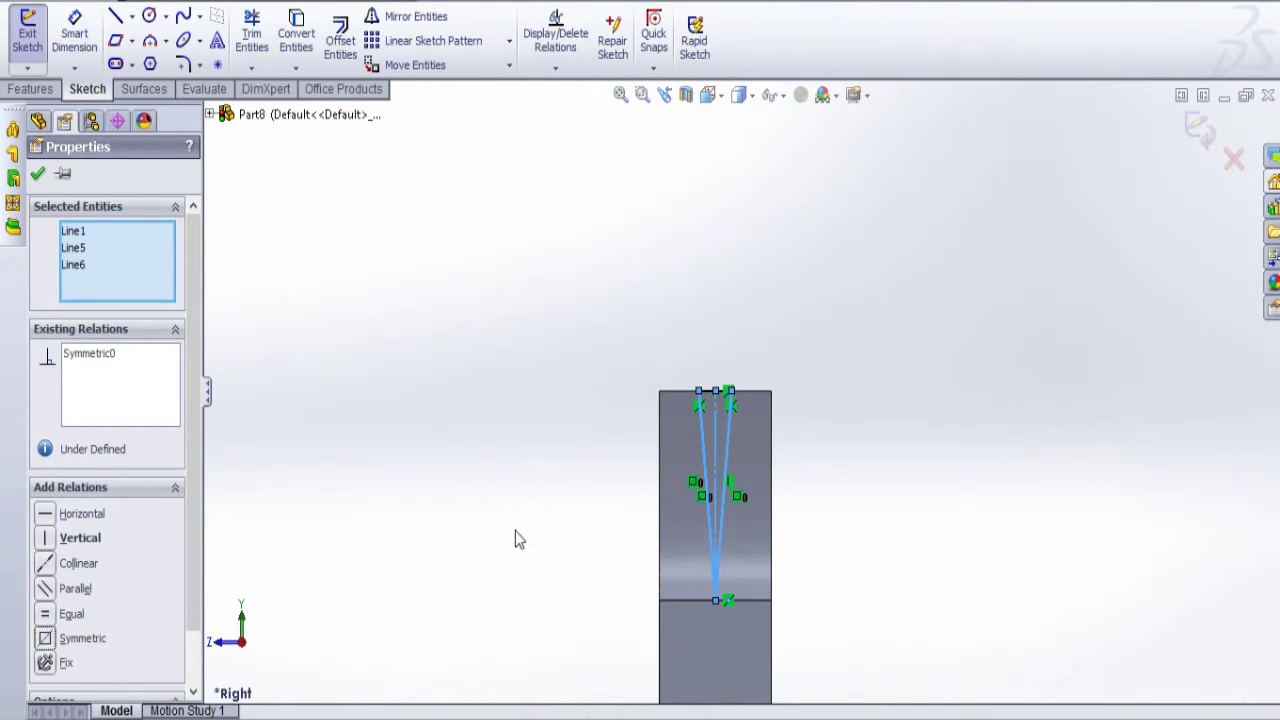
{"action": "left_click", "coordinate": [411, 318]}
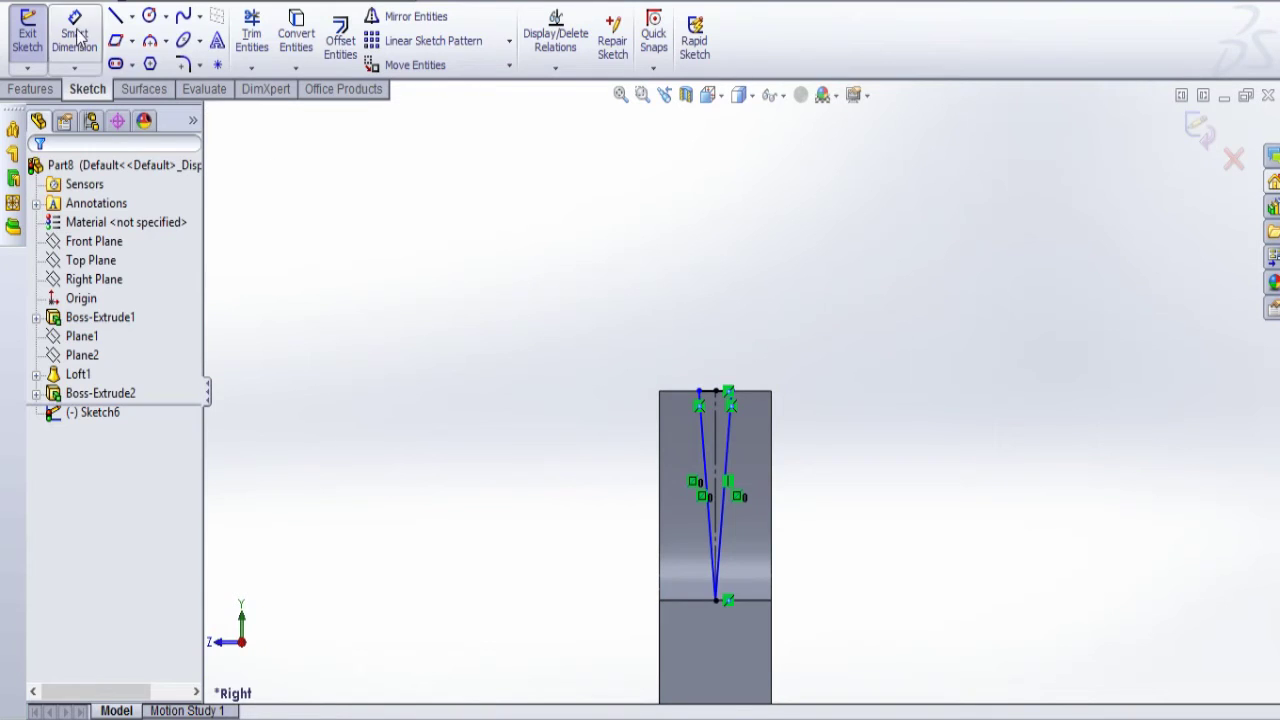
Dimension the triangle's top edge to 10 mm
{"action": "left_click", "coordinate": [74, 33]}
{"action": "left_click", "coordinate": [709, 396]}
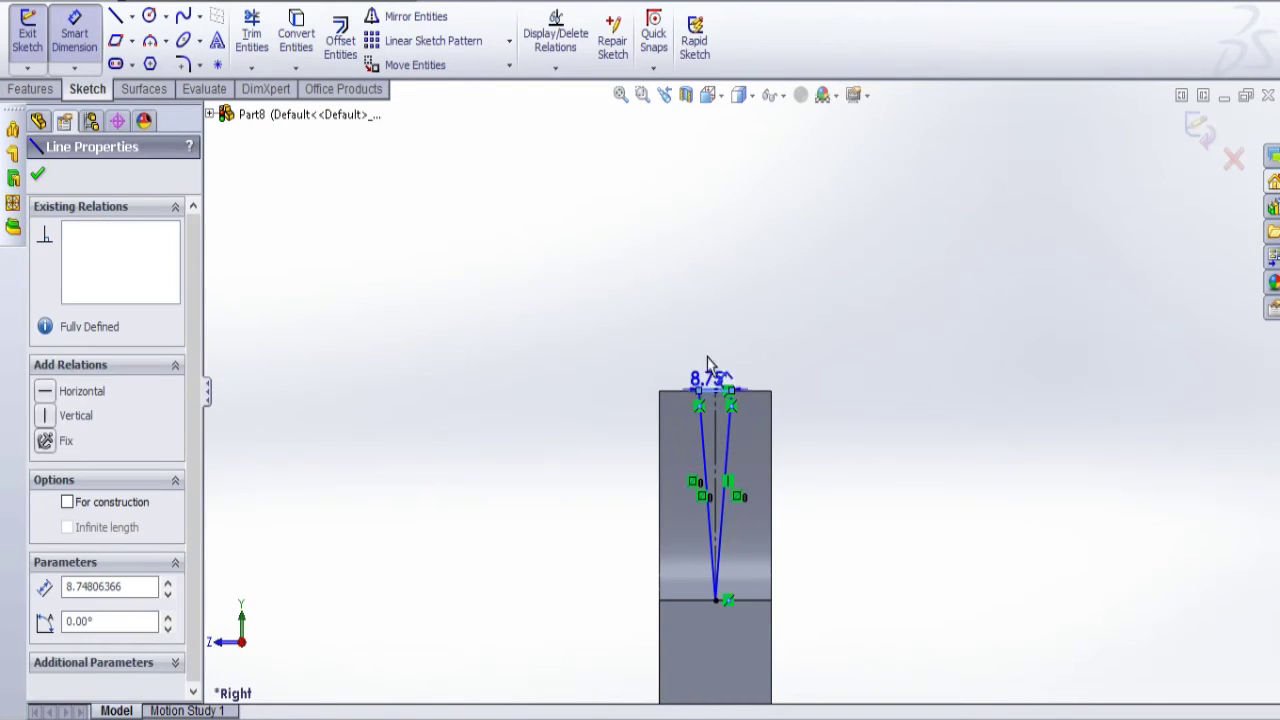
{"action": "left_click", "coordinate": [712, 292]}
{"action": "type", "text": "10"}
{"action": "key", "text": "Return"}
{"action": "left_click", "coordinate": [964, 470]}
Cut-extrude the triangle Through All in both directions to split the claw
{"action": "scroll", "coordinate": [880, 665], "scroll_direction": "up", "scroll_amount": 6}
{"action": "middle_click_drag", "start_coordinate": [760, 565], "coordinate": [868, 572]}
{"action": "middle_click_drag", "start_coordinate": [765, 470], "coordinate": [783, 482]}
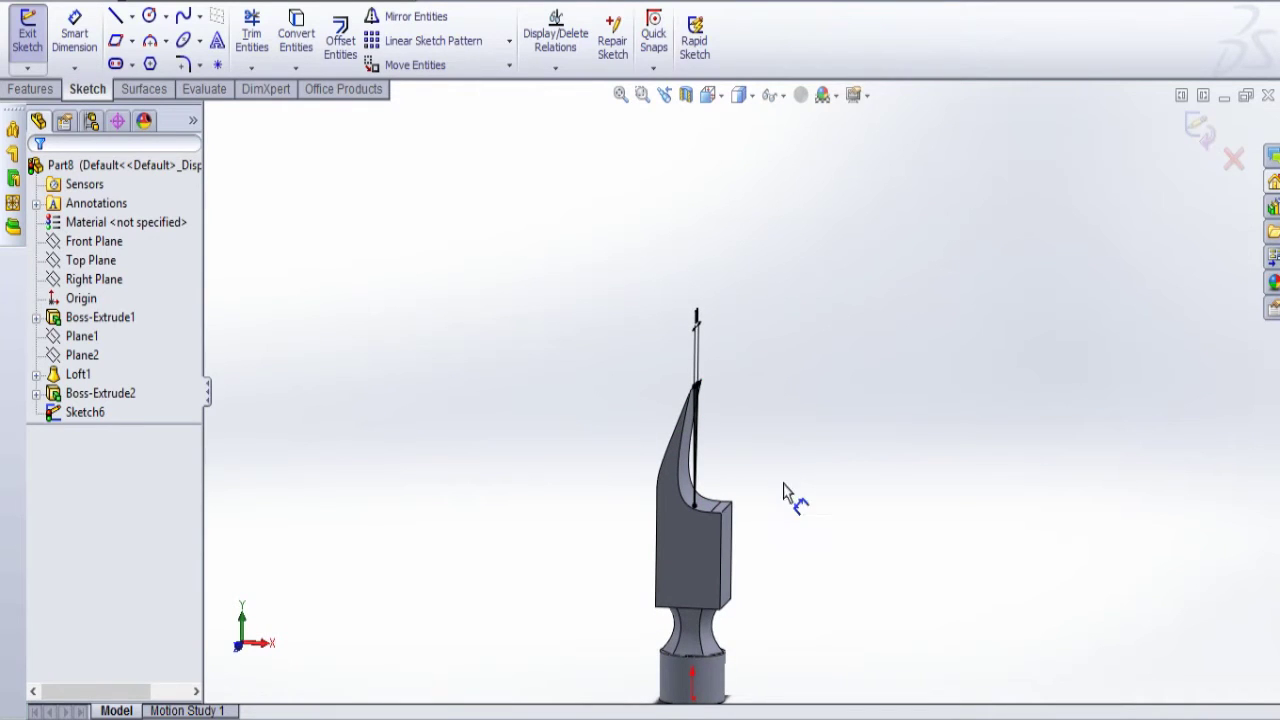
{"action": "left_click", "coordinate": [28, 90]}
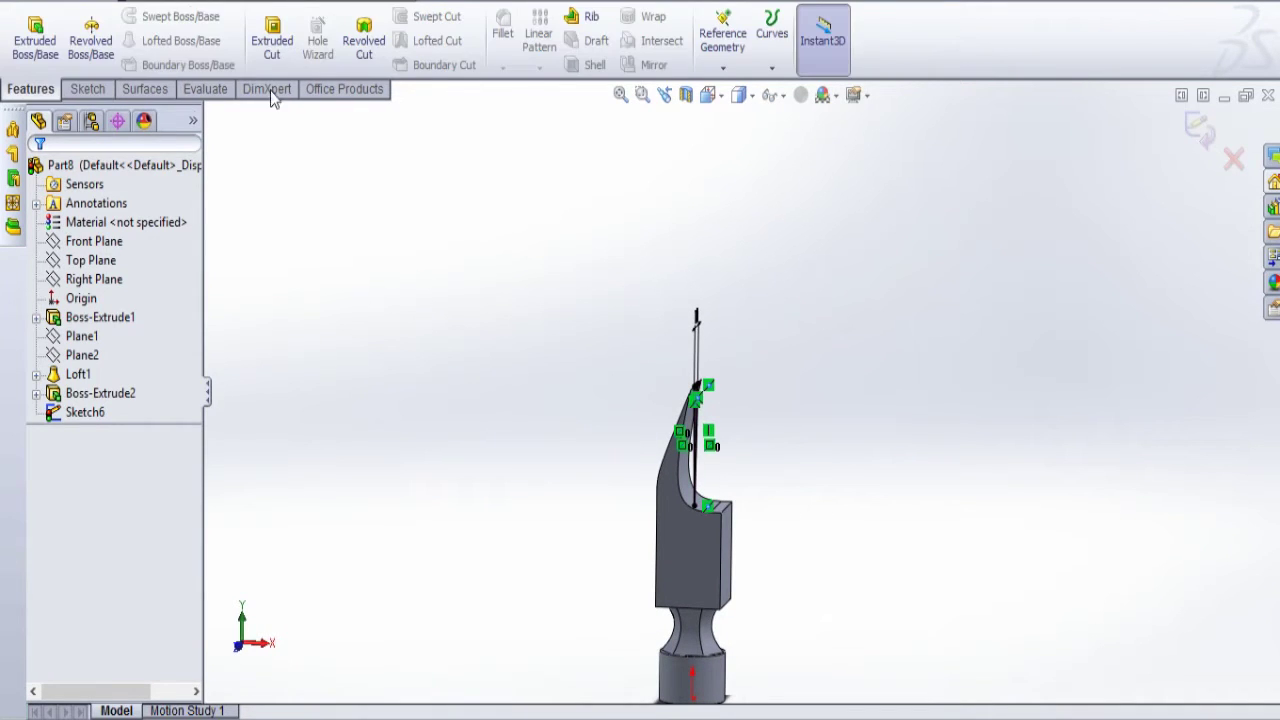
{"action": "left_click", "coordinate": [272, 40]}
{"action": "left_click", "coordinate": [108, 300]}
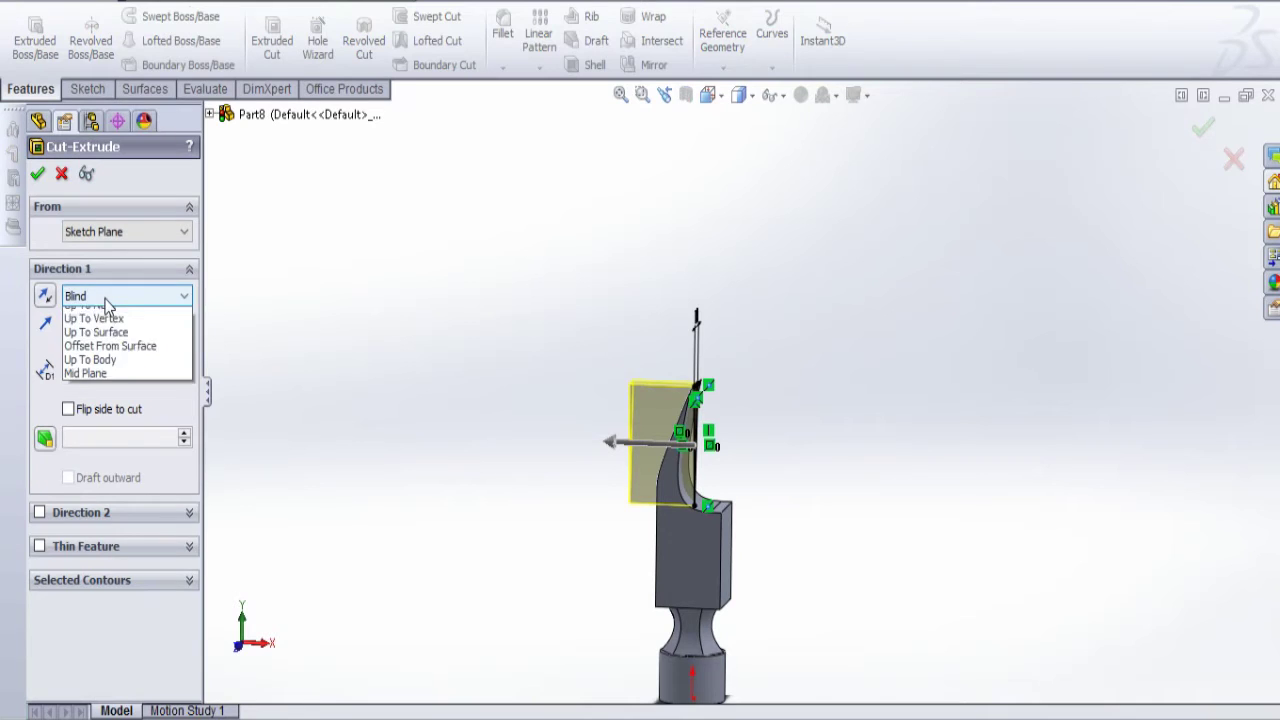
{"action": "left_click", "coordinate": [90, 329]}
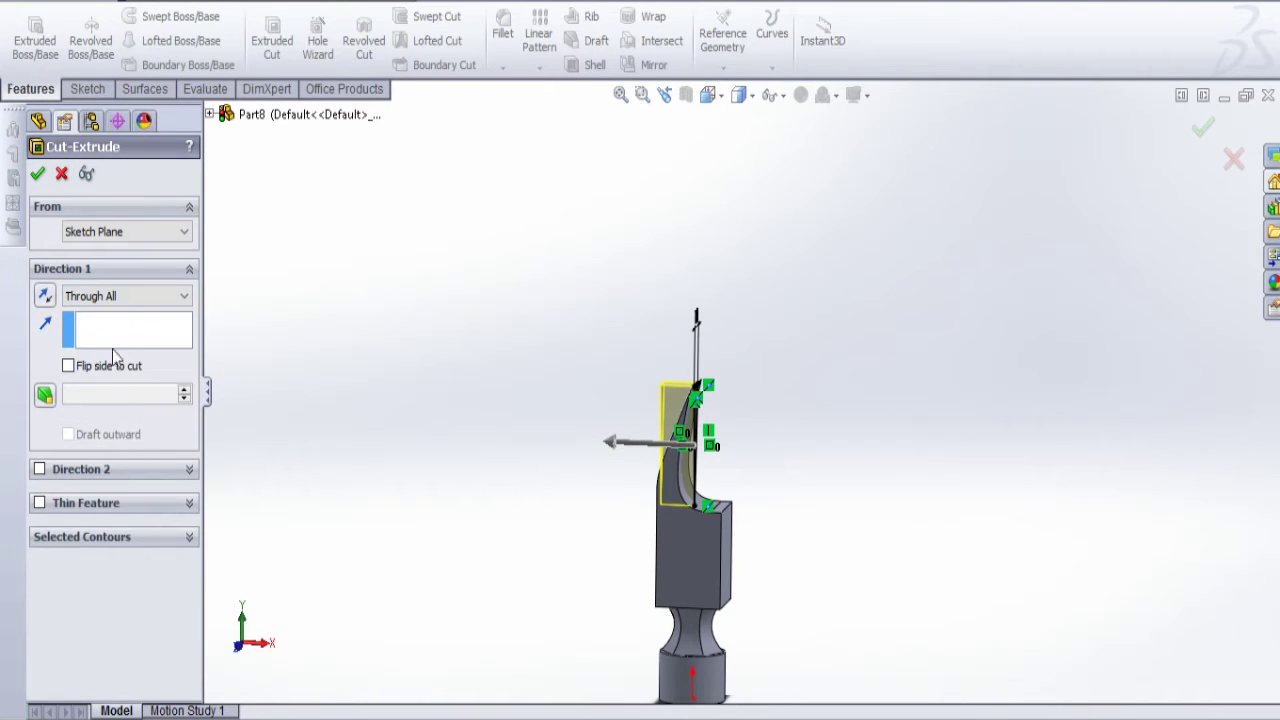
{"action": "left_click", "coordinate": [100, 472]}
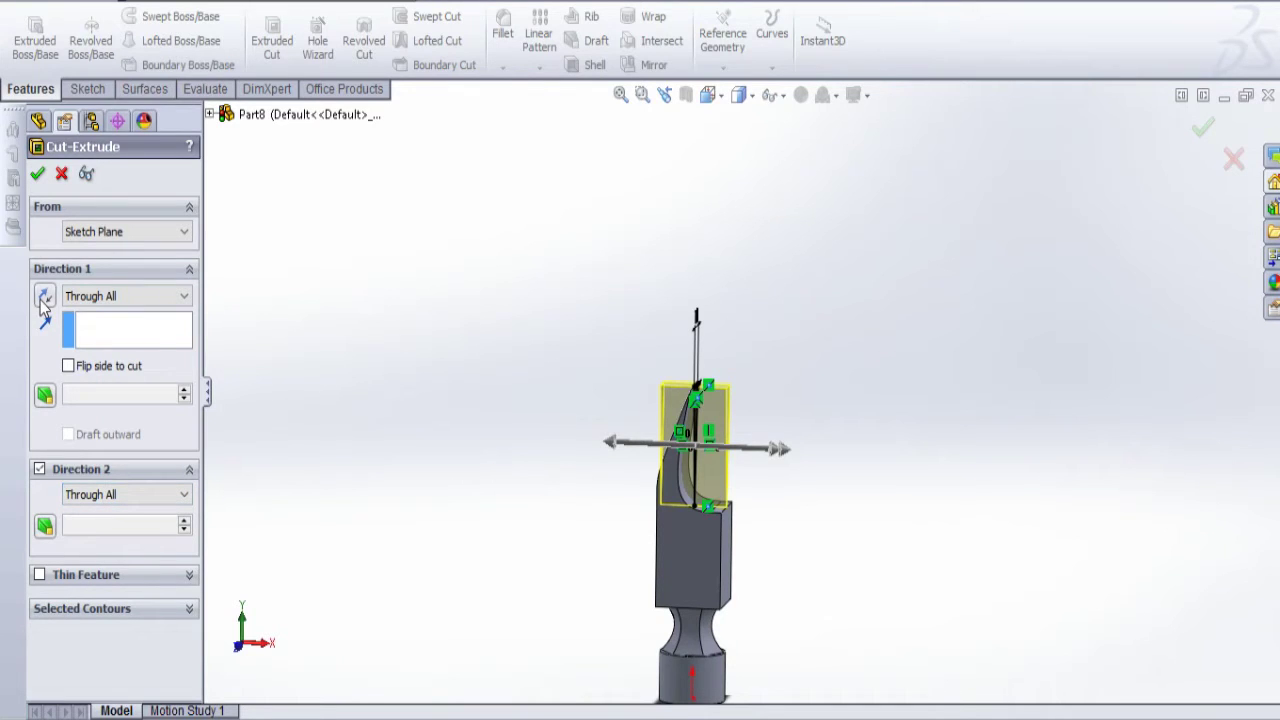
{"action": "left_click", "coordinate": [38, 174]}
Start a new sketch on the block's flat rectangular face below the claw slot, viewed normal to it
{"action": "middle_click_drag", "start_coordinate": [746, 543], "coordinate": [826, 588]}
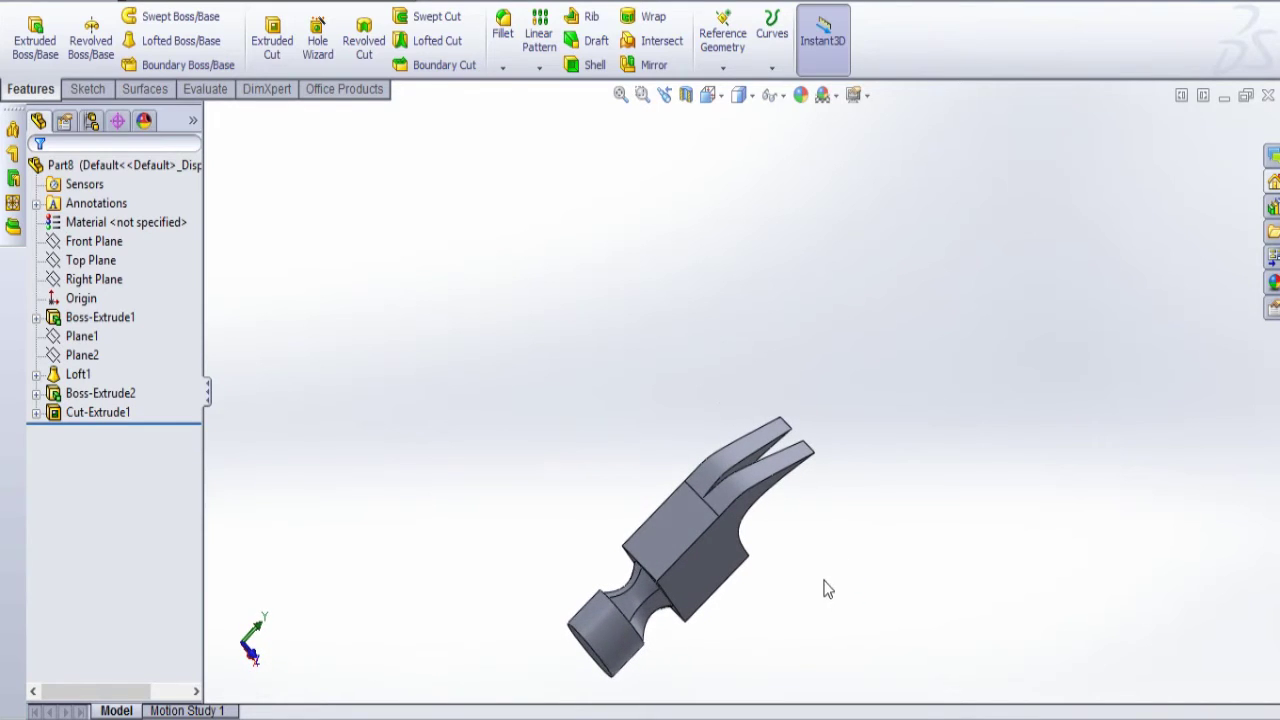
{"action": "left_click", "coordinate": [678, 548]}
{"action": "left_click", "coordinate": [749, 463]}
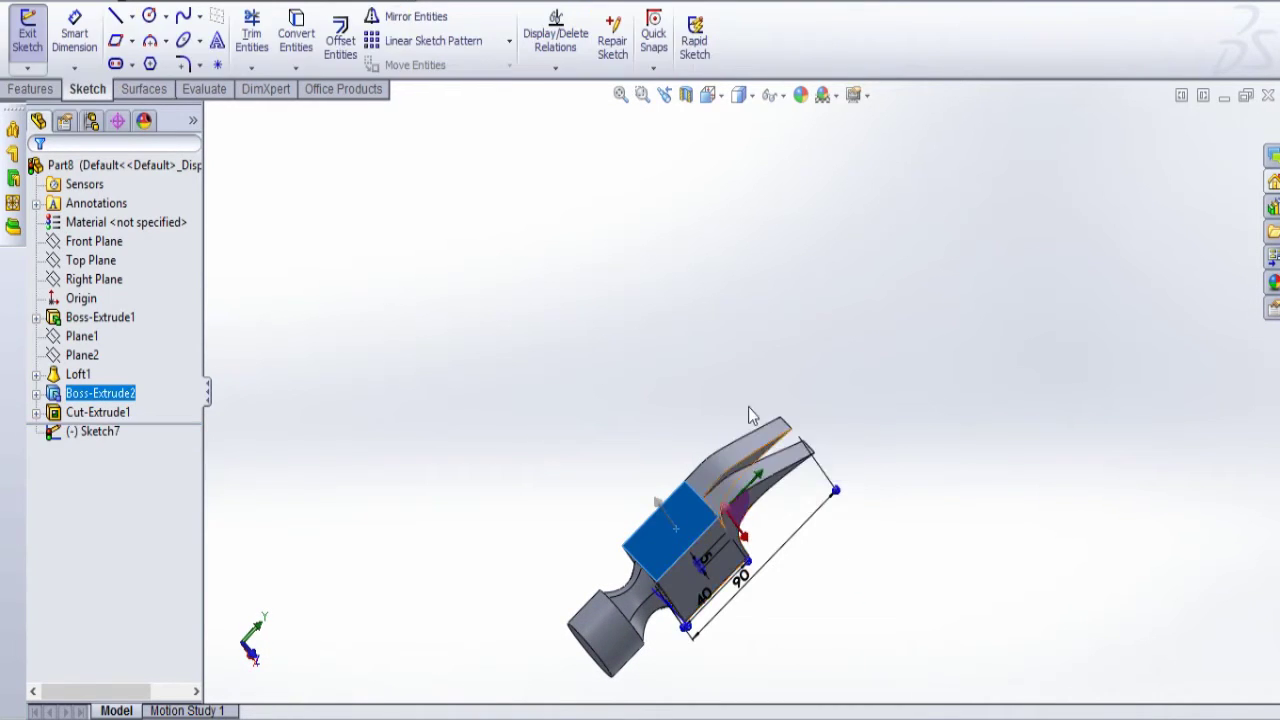
{"action": "left_click", "coordinate": [708, 95]}
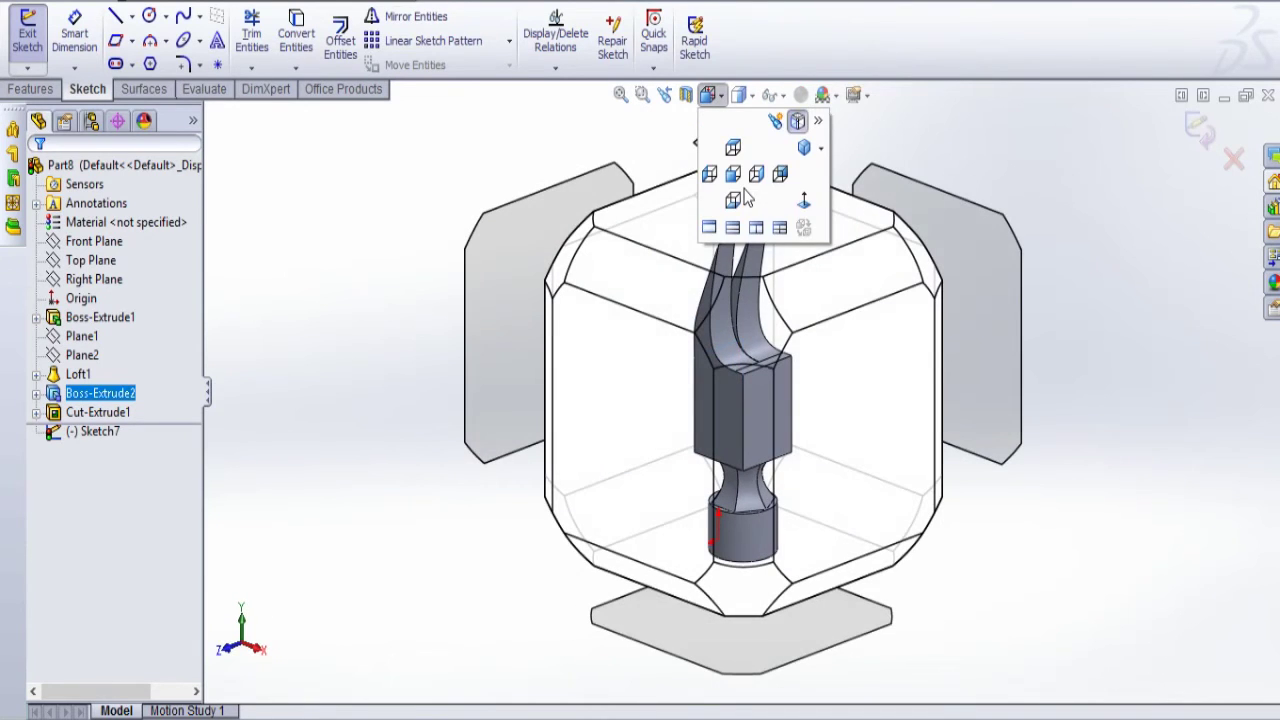
{"action": "left_click", "coordinate": [803, 205]}
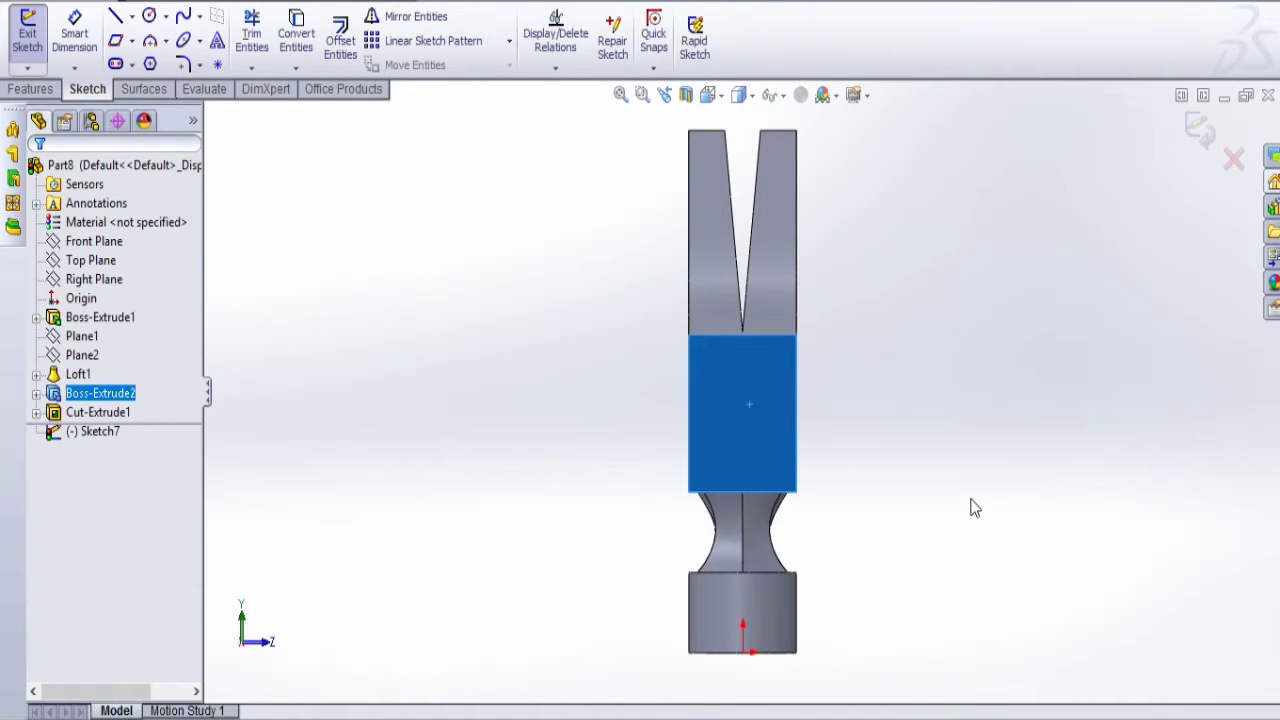
Sketch a vertical and a horizontal line across the block face, each joining the midpoints of opposite edges
{"action": "left_click", "coordinate": [116, 17]}
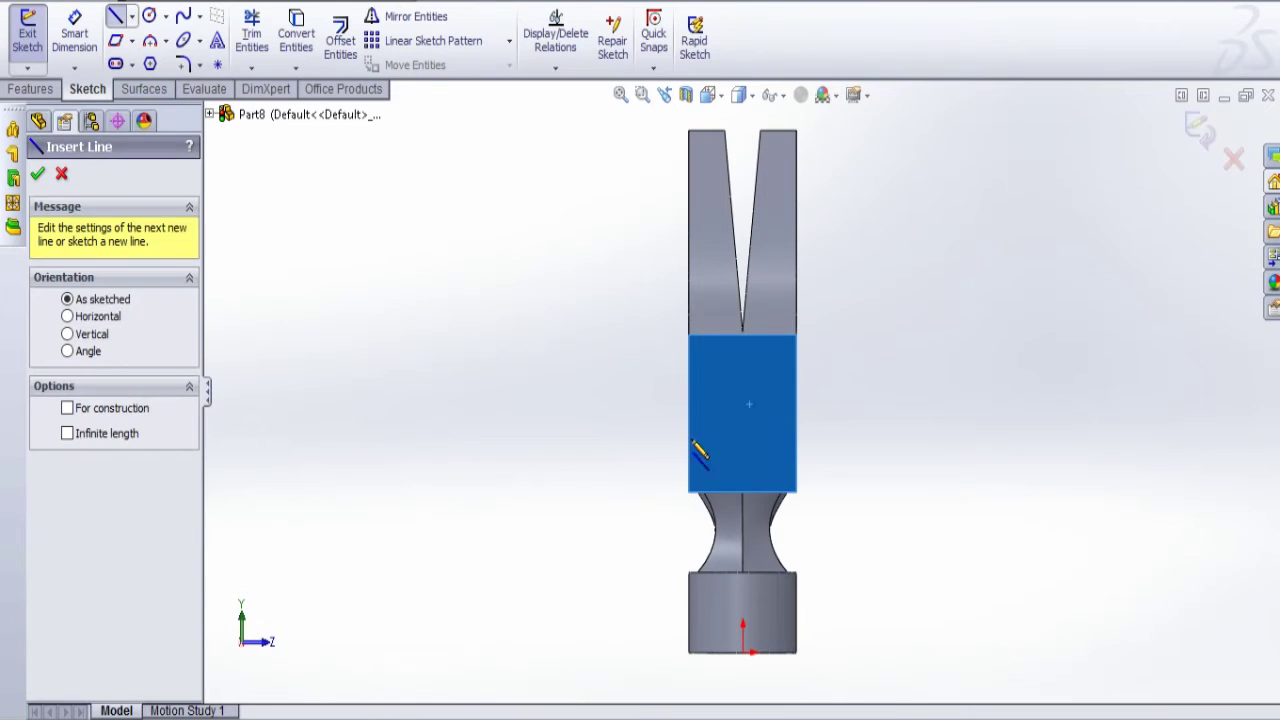
{"action": "left_click", "coordinate": [742, 491]}
{"action": "left_click", "coordinate": [742, 333]}
{"action": "key", "text": "Escape"}
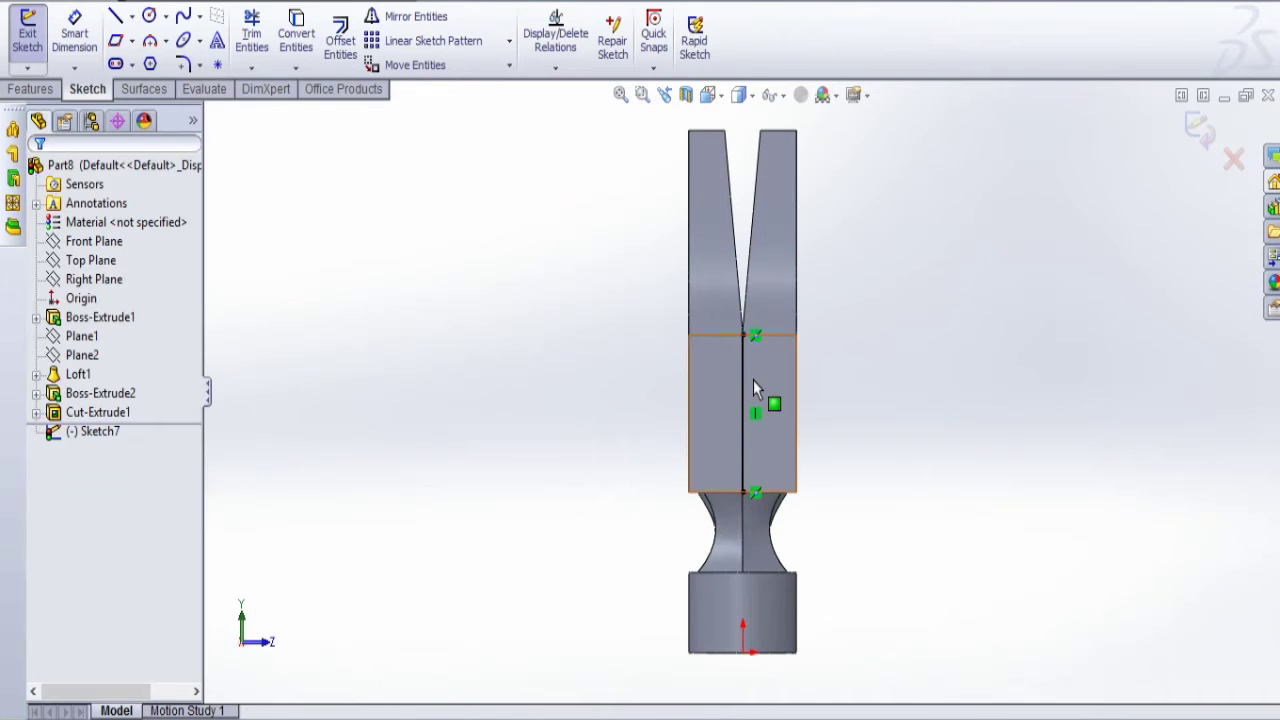
{"action": "key", "text": "l"}
{"action": "left_click", "coordinate": [796, 413]}
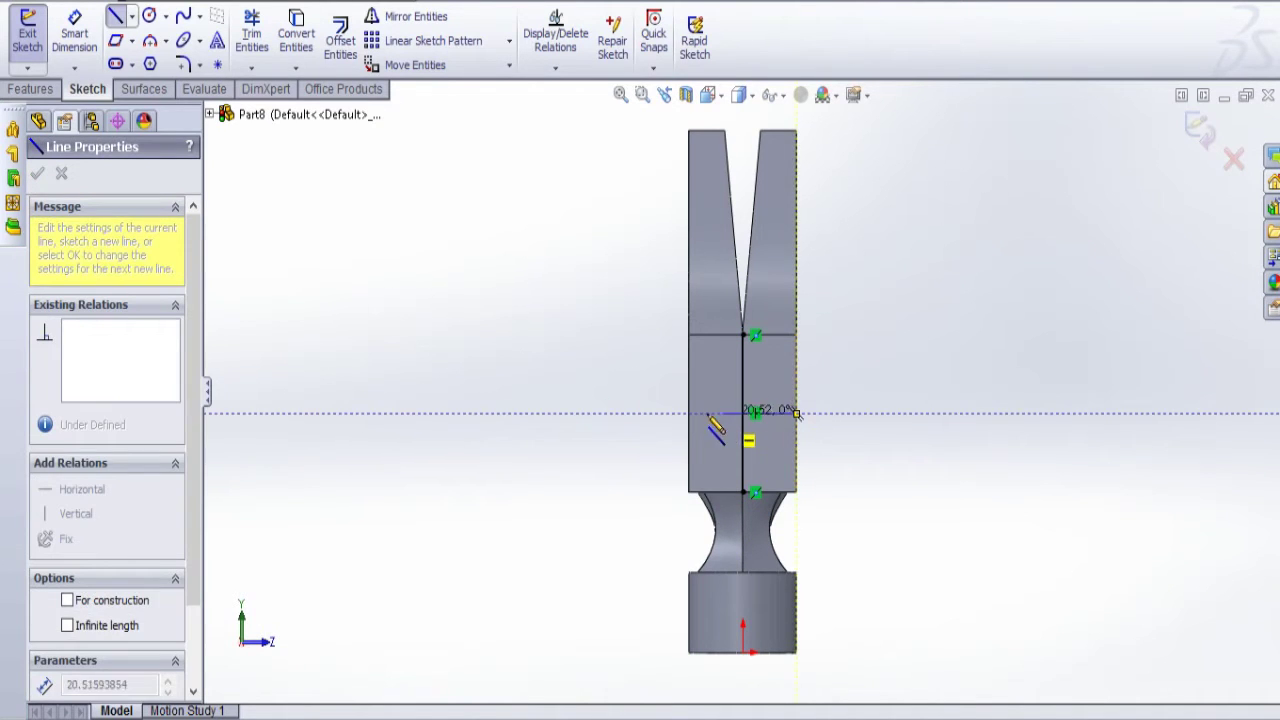
{"action": "left_click", "coordinate": [689, 413]}
{"action": "key", "text": "Escape"}
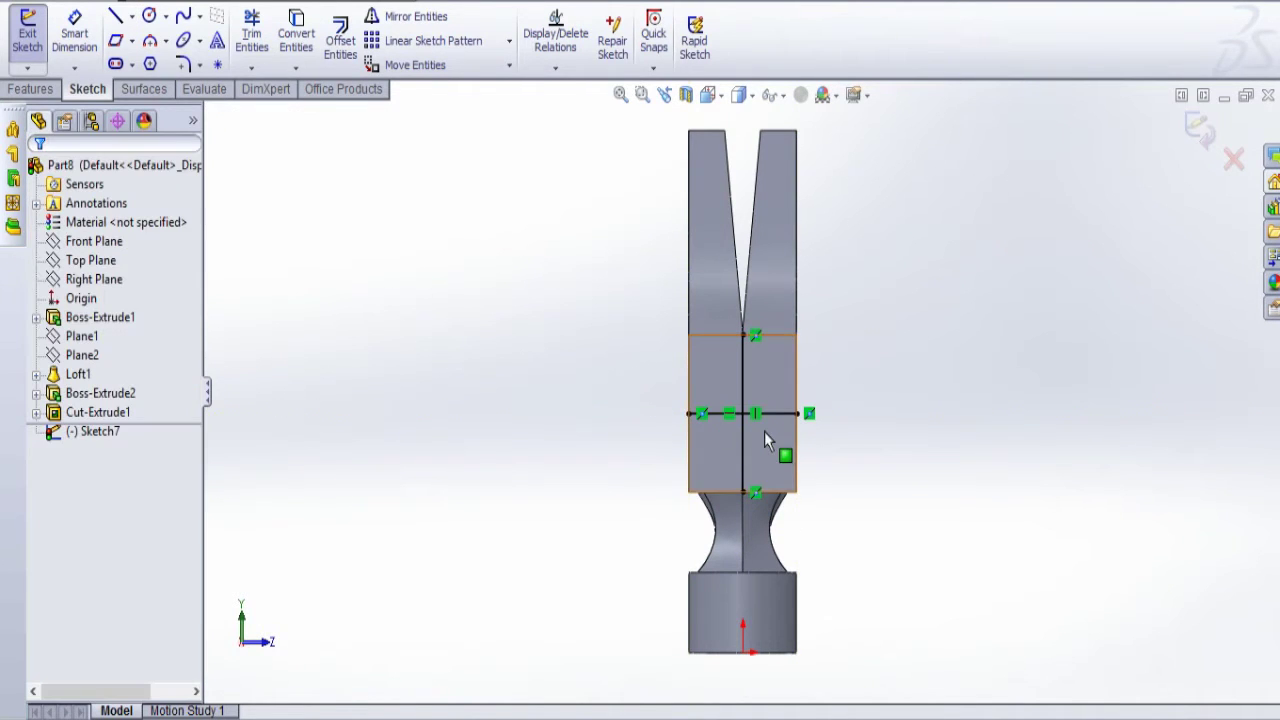
Convert the two crossing centre lines on the block face to construction geometry
{"action": "key", "text": "ctrl+a"}
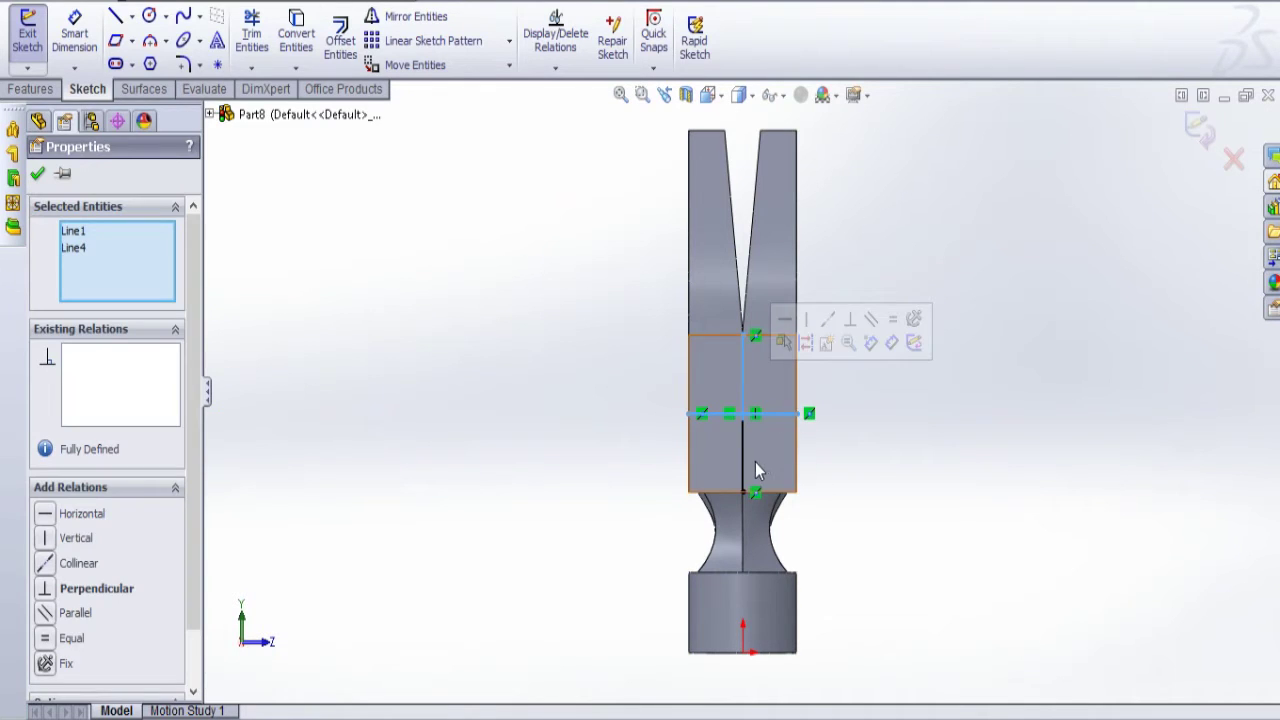
{"action": "key", "text": "Escape"}
{"action": "left_click", "coordinate": [742, 420]}
{"action": "left_click", "coordinate": [790, 413], "text": "ctrl"}
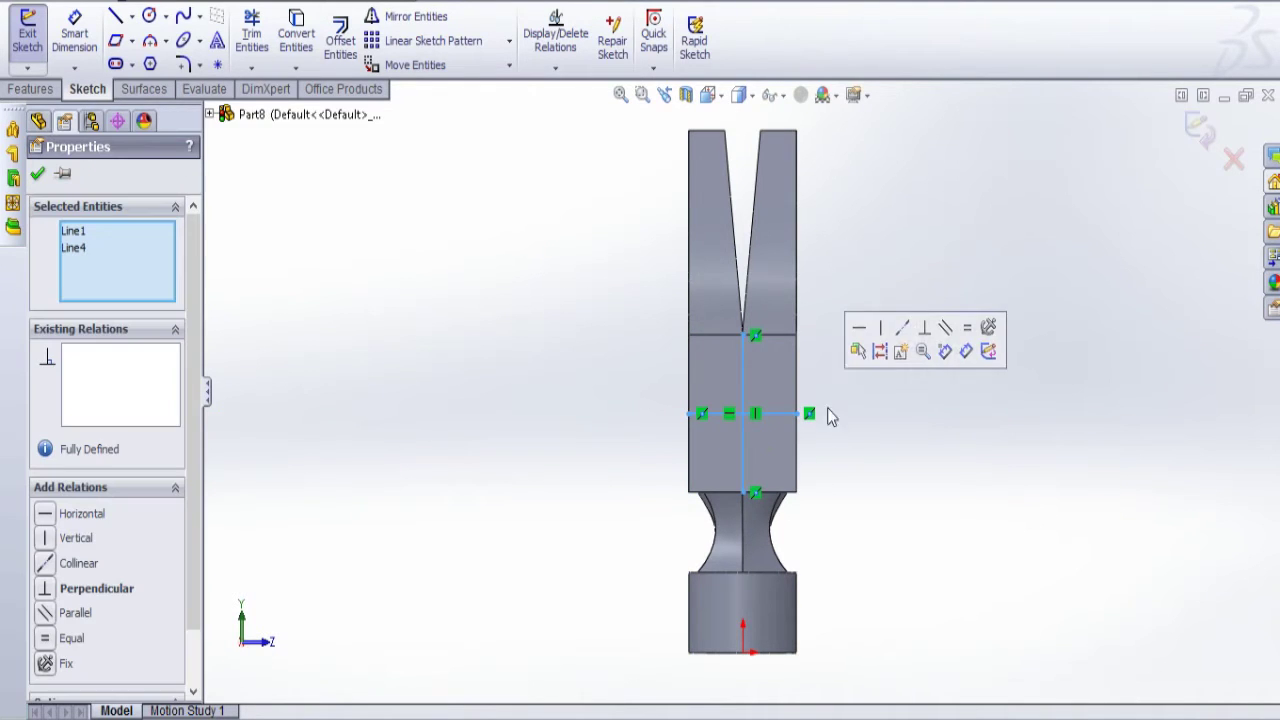
{"action": "left_click", "coordinate": [886, 350]}
Sketch an upright ellipse centred on the crossing construction lines, with radii of about 13 mm and 6 mm
{"action": "left_click", "coordinate": [183, 40]}
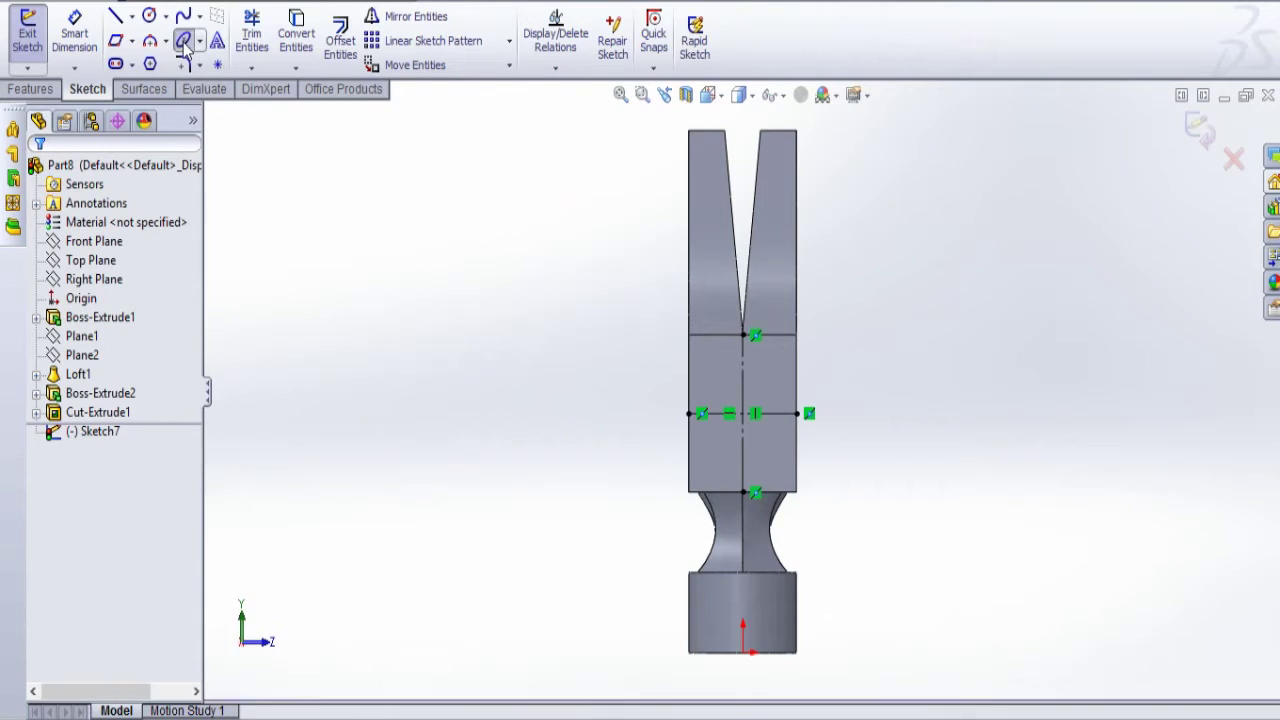
{"action": "left_click", "coordinate": [742, 413]}
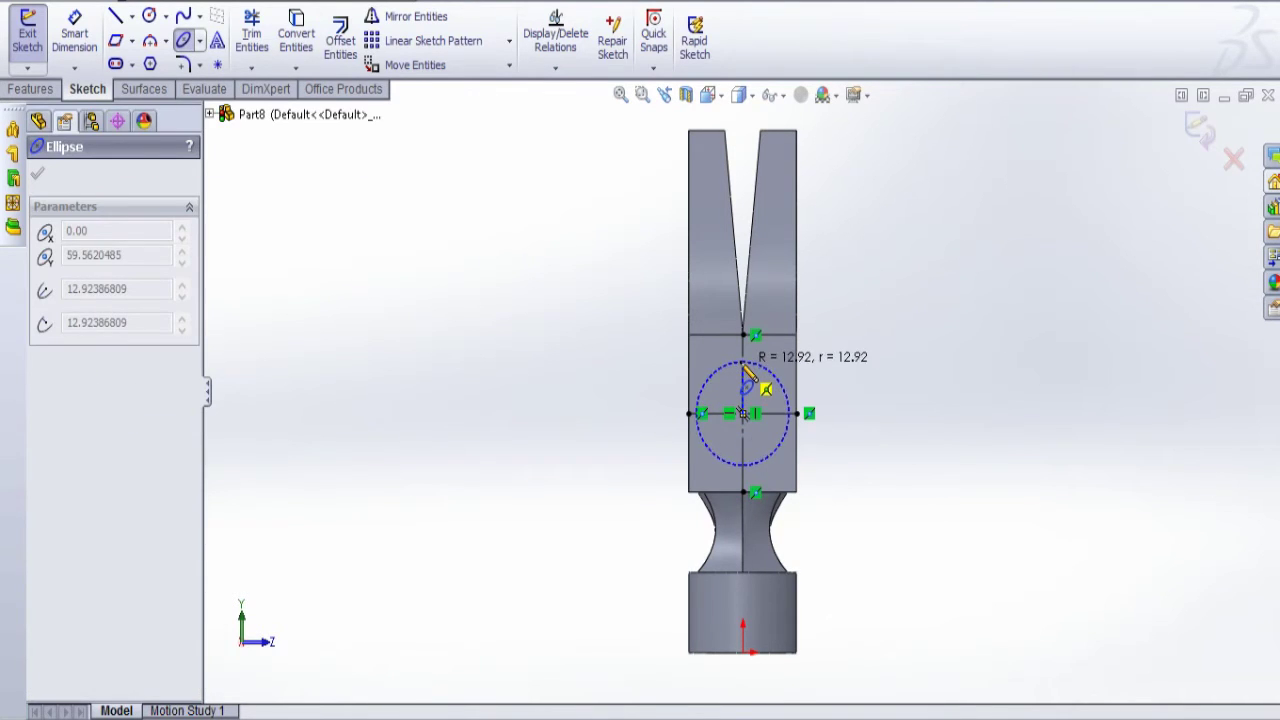
{"action": "left_click", "coordinate": [741, 362]}
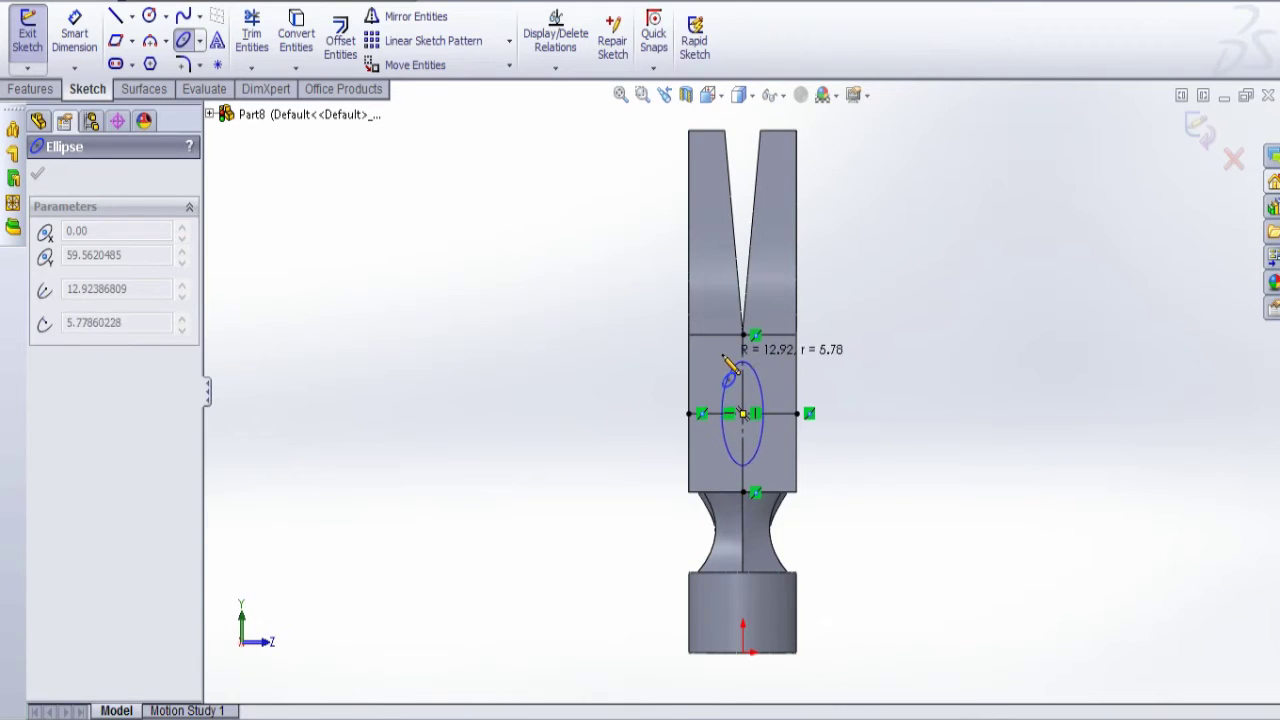
{"action": "left_click", "coordinate": [731, 360]}
{"action": "key", "text": "Escape"}
Dimension the ellipse to 25 mm high along its vertical axis and 15 mm wide along its horizontal axis
{"action": "left_click", "coordinate": [74, 35]}
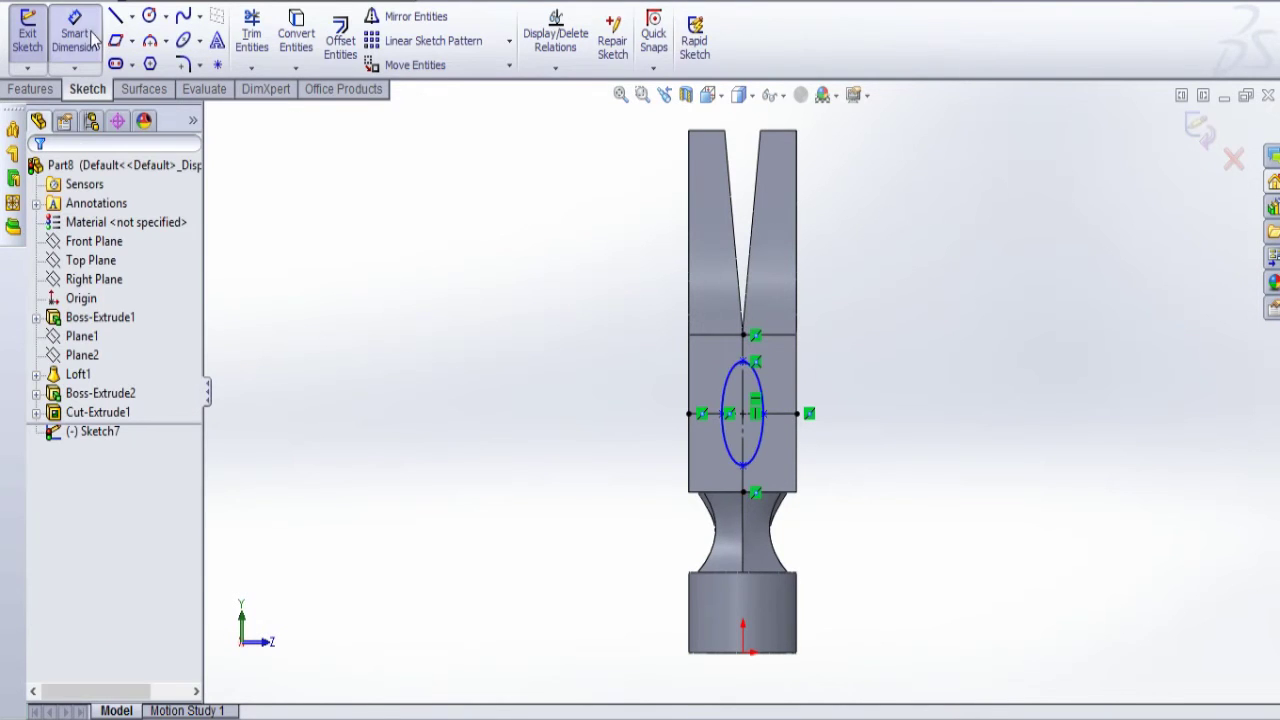
{"action": "left_click", "coordinate": [742, 362]}
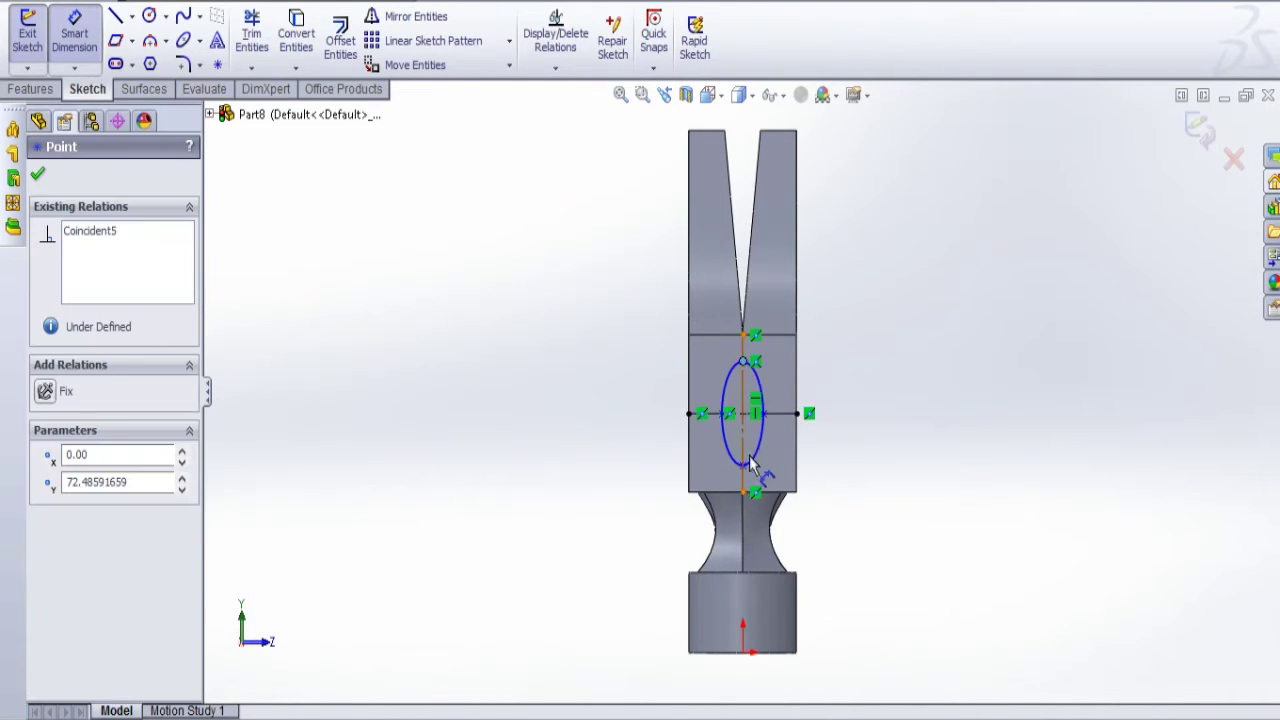
{"action": "left_click", "coordinate": [743, 466]}
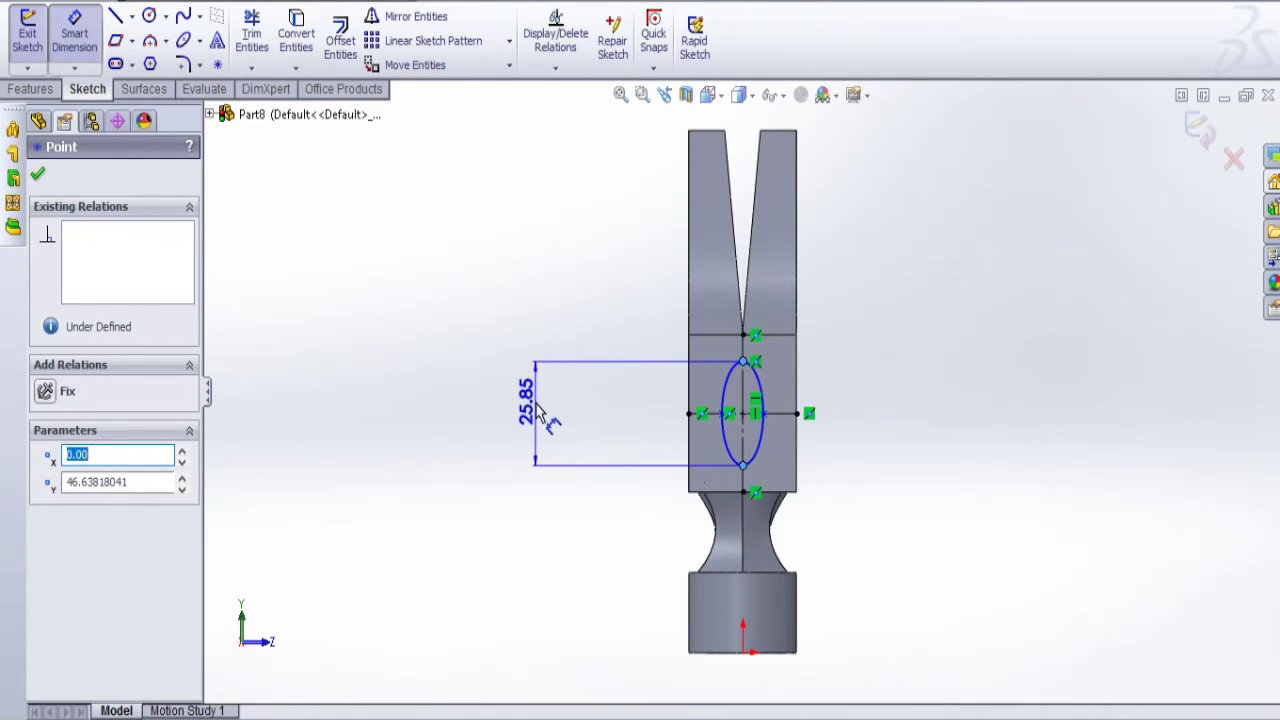
{"action": "left_click", "coordinate": [516, 417]}
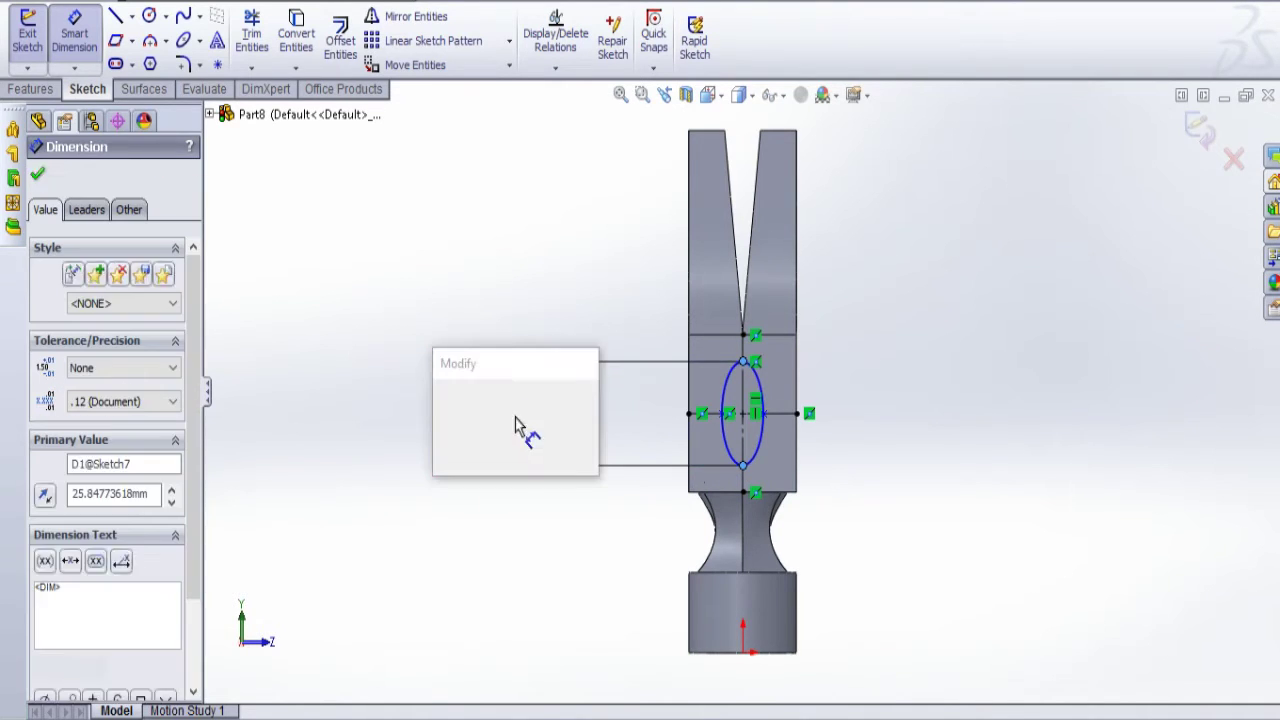
{"action": "type", "text": "25"}
{"action": "key", "text": "Return"}
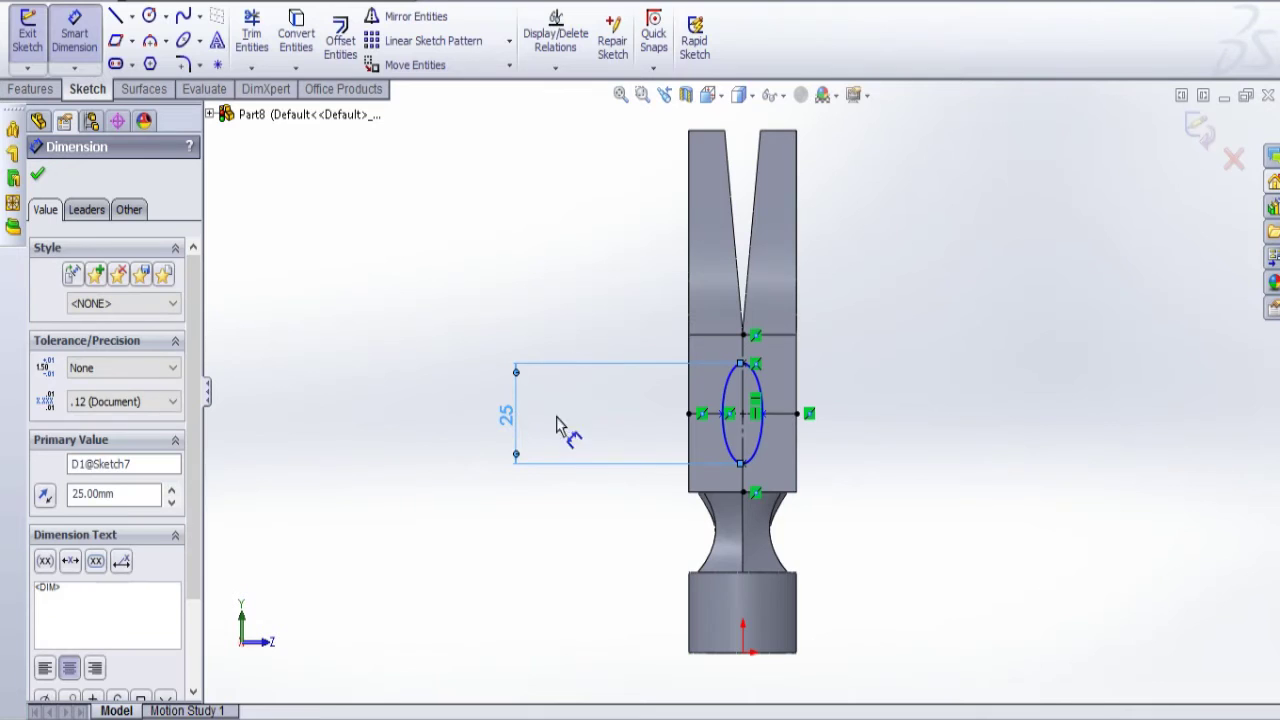
{"action": "left_click", "coordinate": [763, 414]}
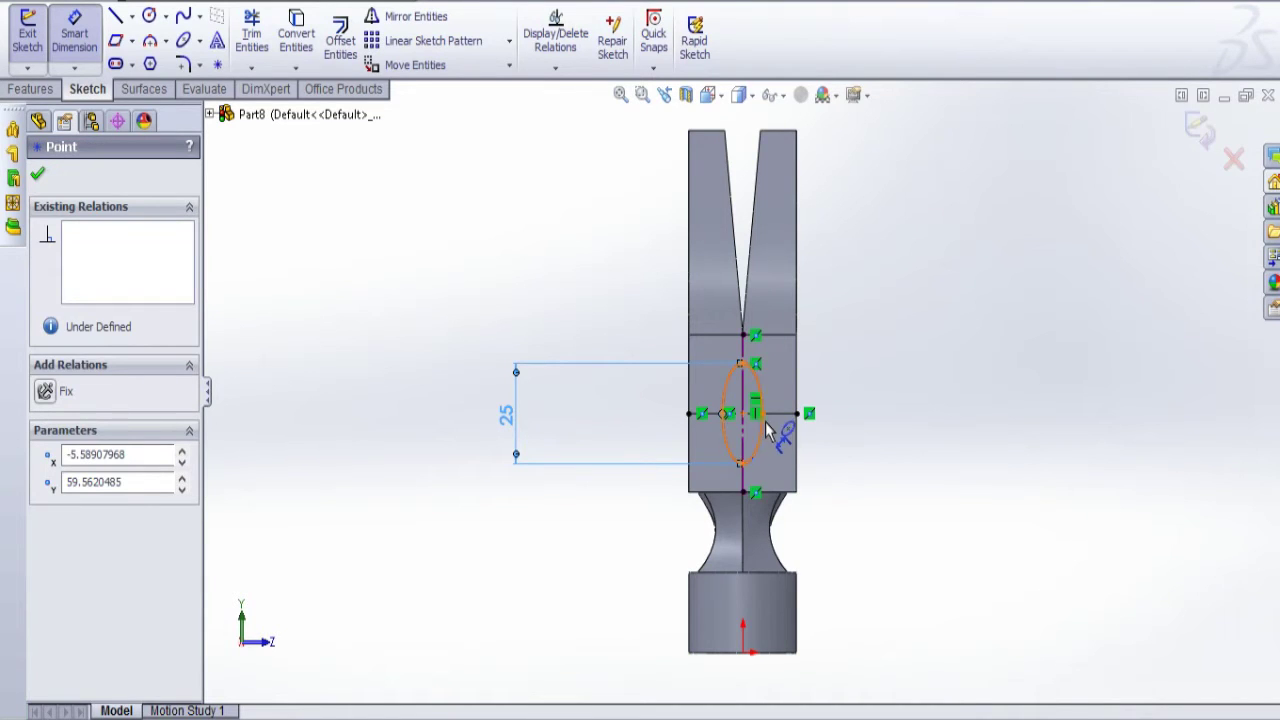
{"action": "left_click", "coordinate": [984, 436]}
{"action": "type", "text": "15"}
{"action": "key", "text": "Return"}
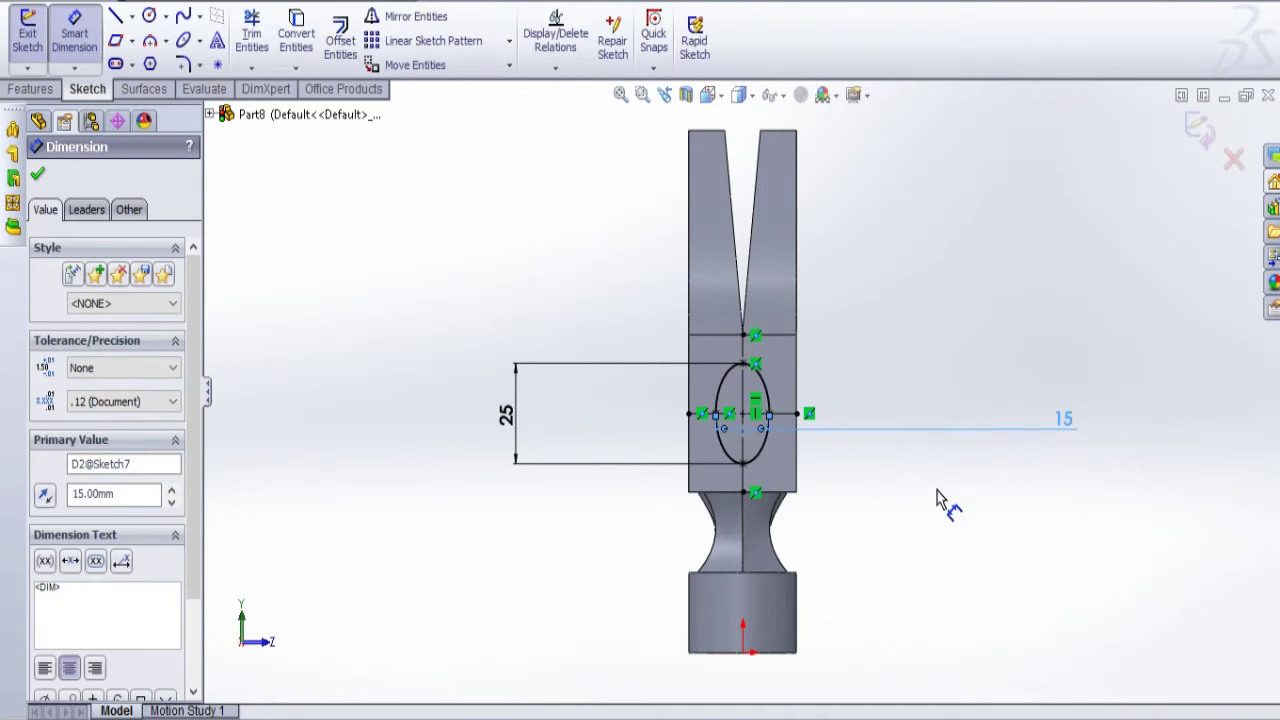
Cut the dimensioned ellipse through the hammer block with a blind Extruded Cut 30 mm deep
{"action": "middle_click_drag", "start_coordinate": [919, 488], "coordinate": [880, 509]}
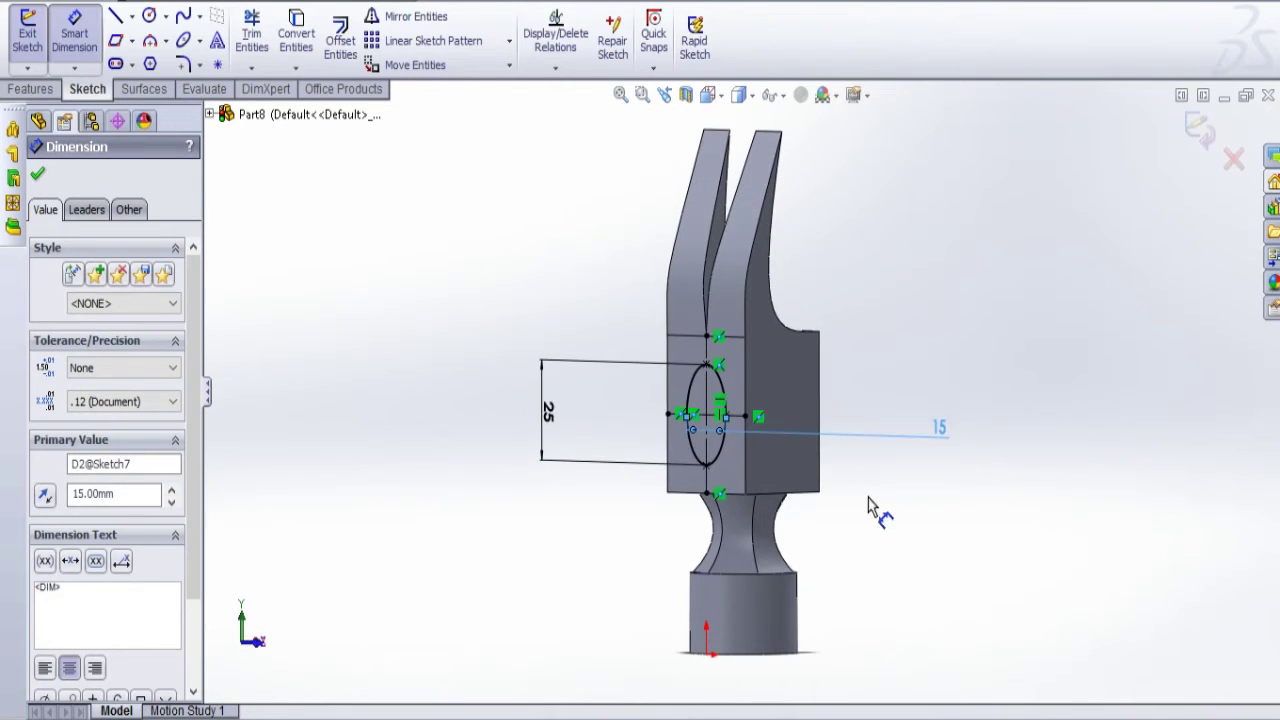
{"action": "left_click", "coordinate": [33, 90]}
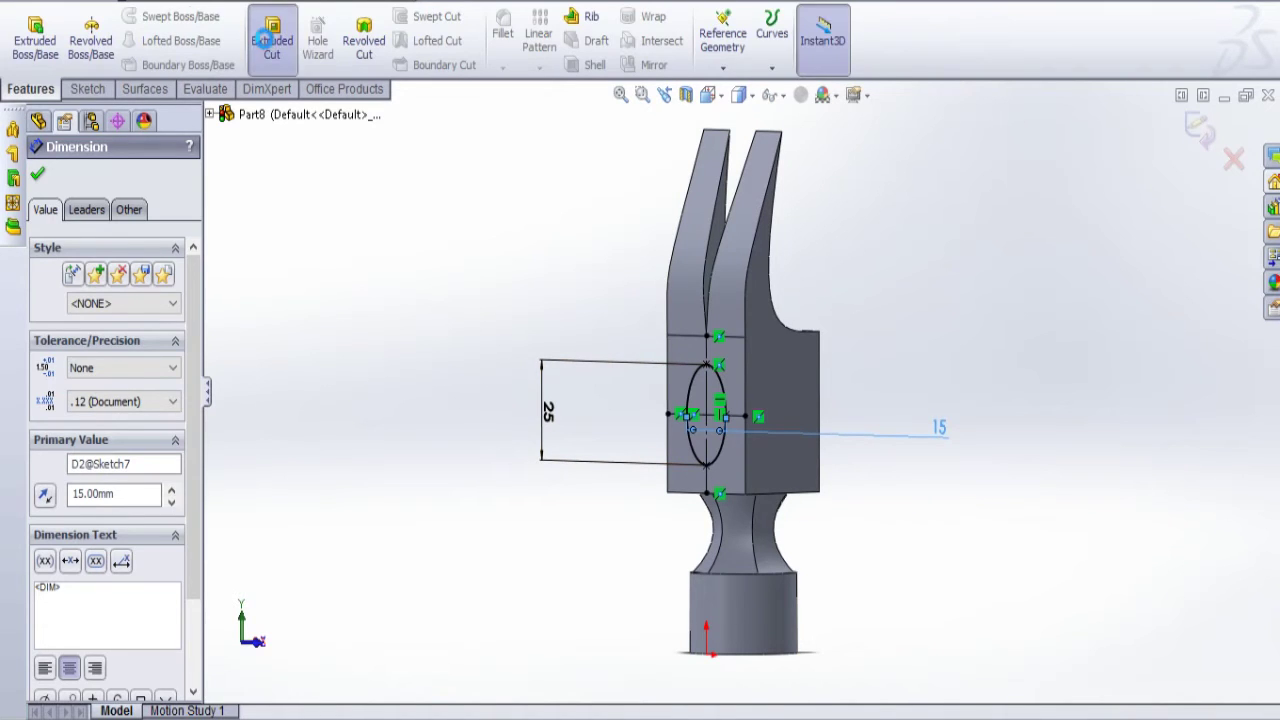
{"action": "left_click", "coordinate": [270, 45]}
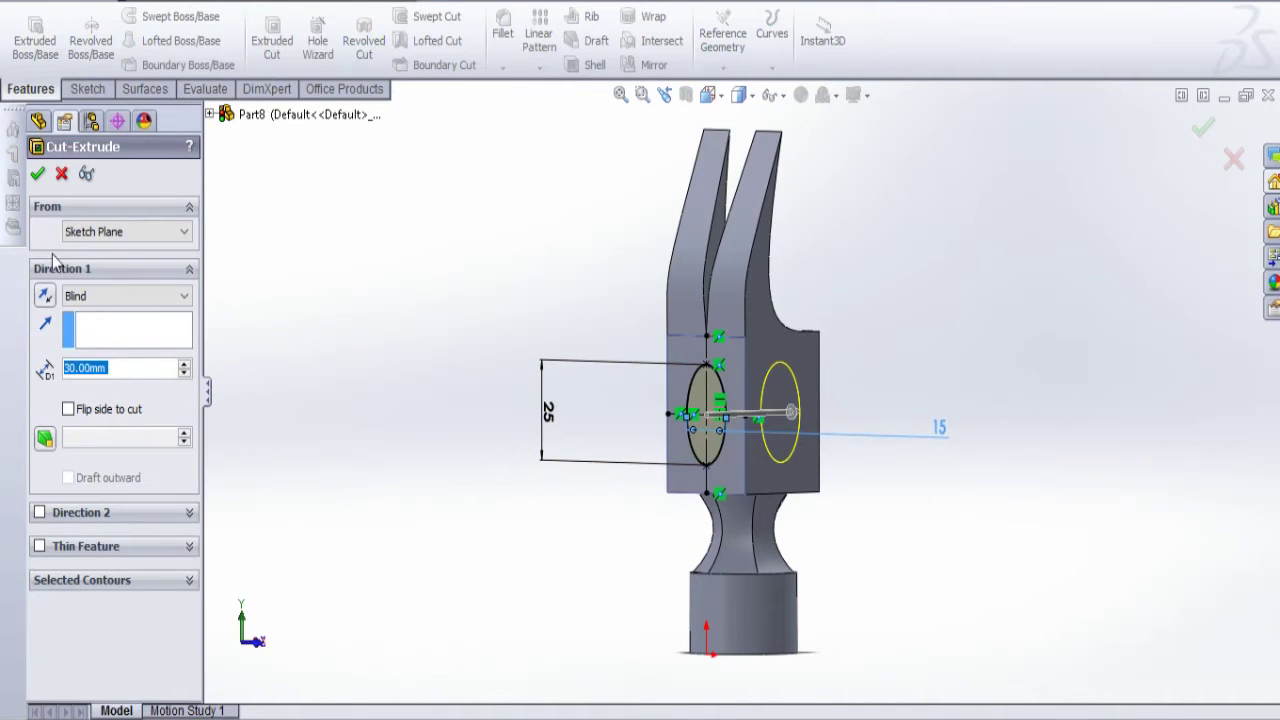
{"action": "middle_click_drag", "start_coordinate": [491, 420], "coordinate": [394, 408]}
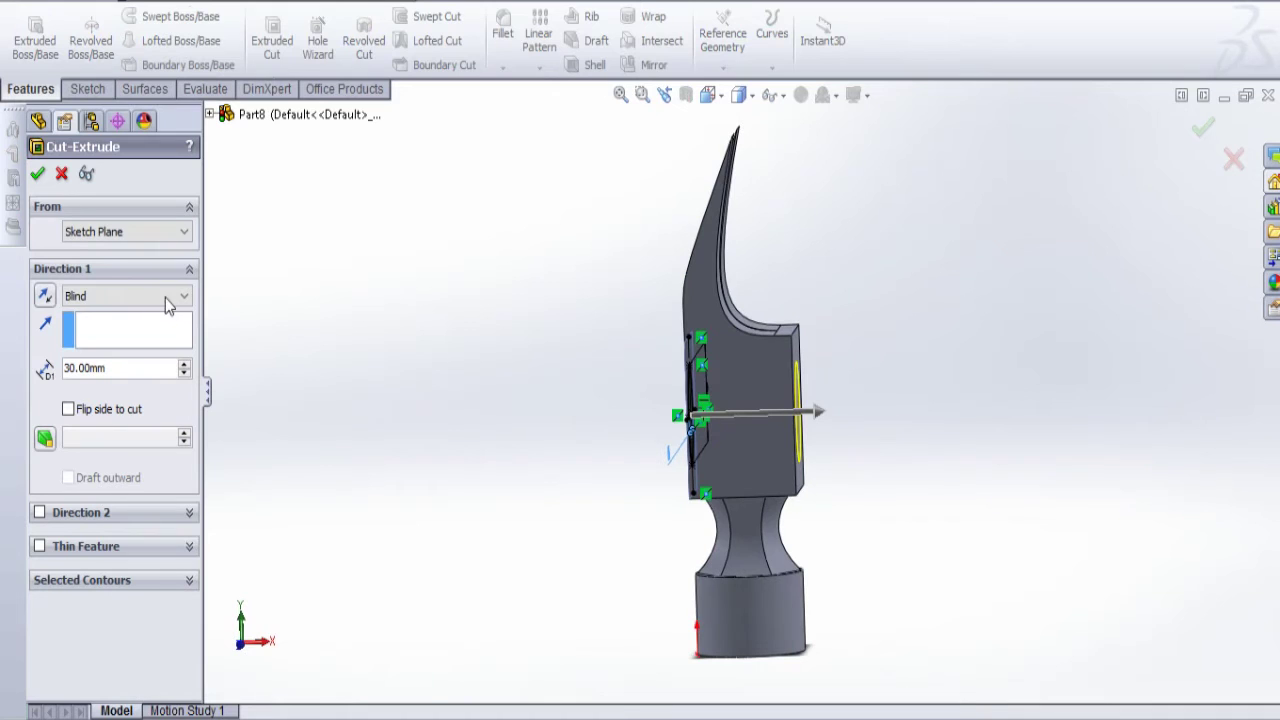
{"action": "left_click", "coordinate": [38, 174]}
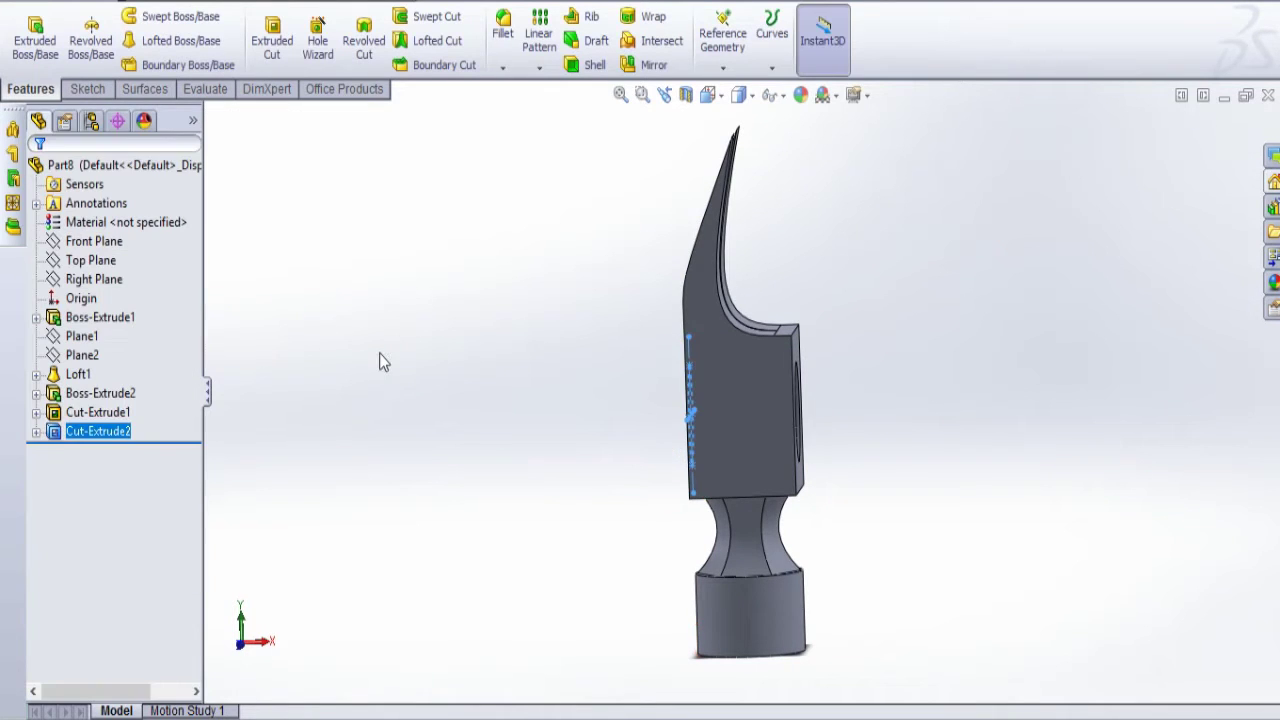
Start a sketch on the block's opposite face and convert the elliptical hole's edge into a construction ellipse
{"action": "middle_click_drag", "start_coordinate": [593, 464], "coordinate": [514, 511]}
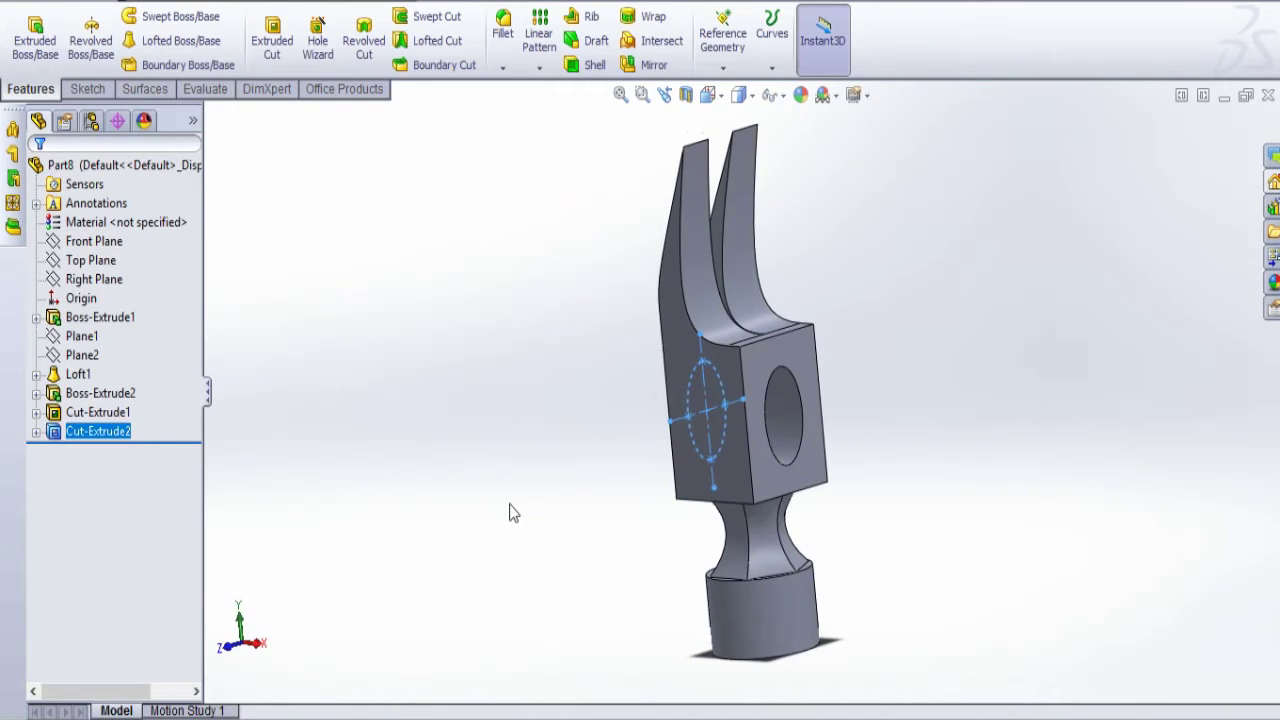
{"action": "left_click", "coordinate": [514, 511]}
{"action": "left_click", "coordinate": [801, 352]}
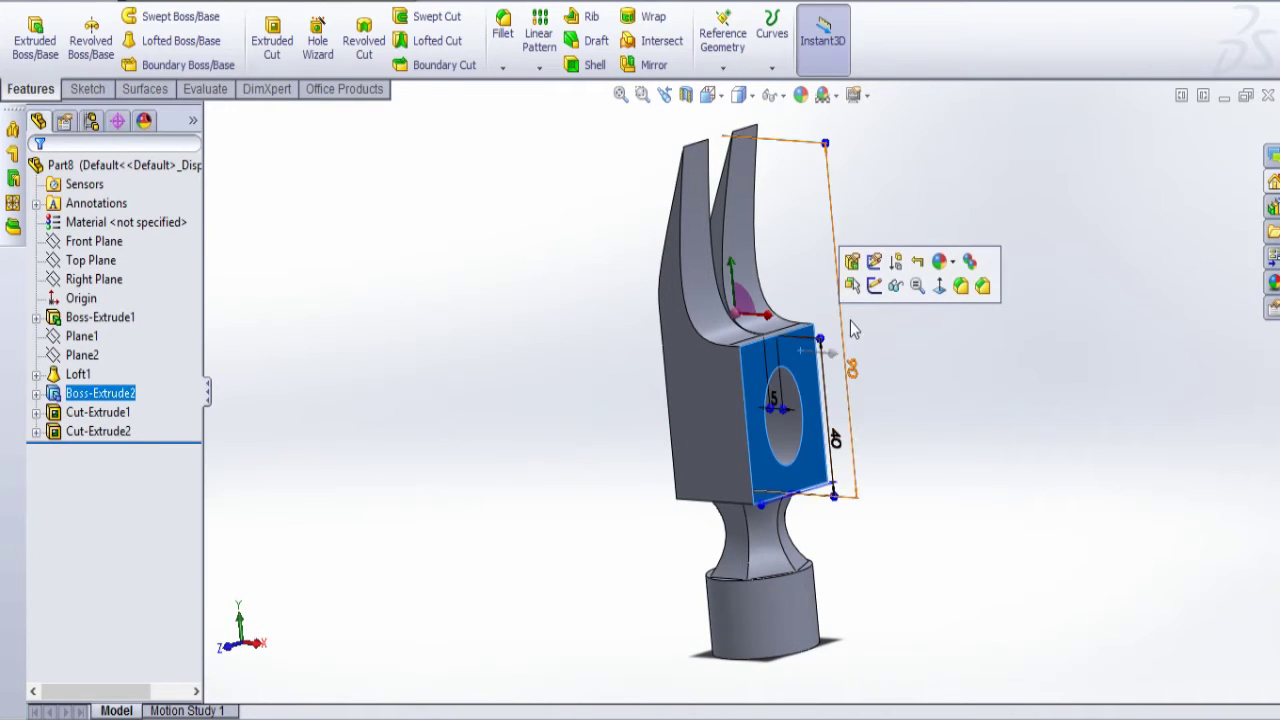
{"action": "left_click", "coordinate": [881, 288]}
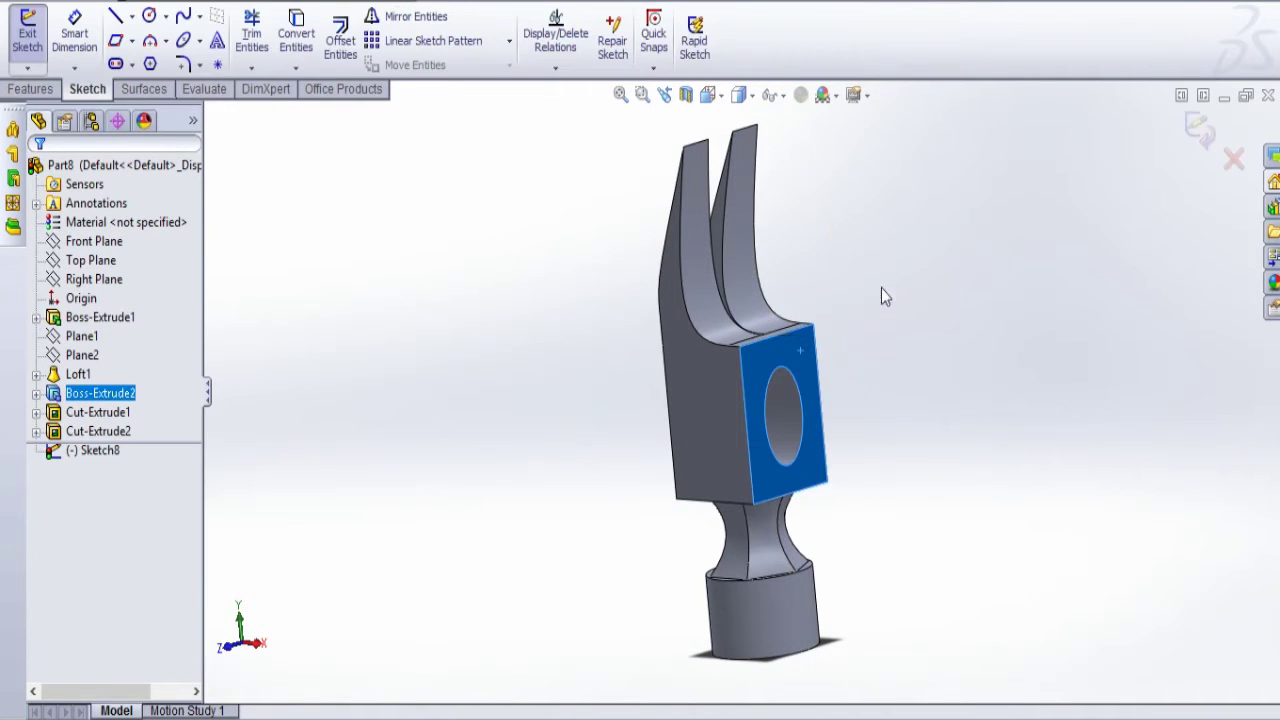
{"action": "left_click", "coordinate": [782, 386]}
{"action": "left_click", "coordinate": [296, 40]}
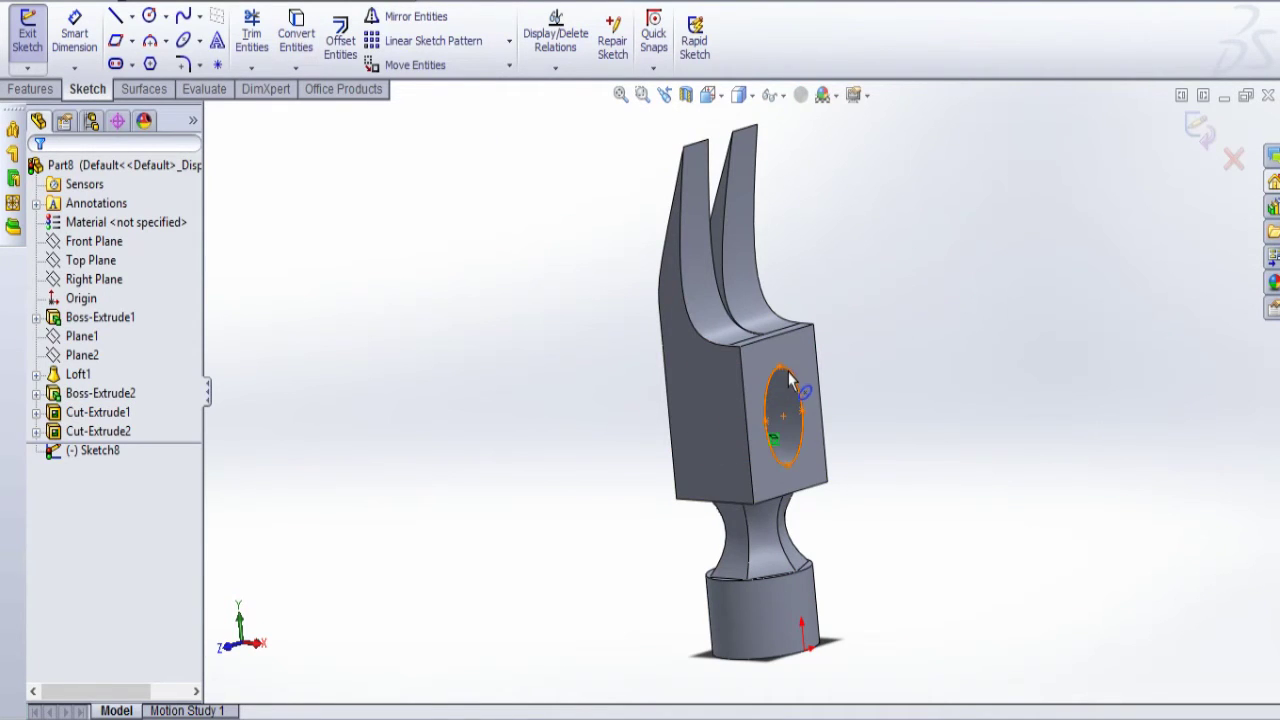
{"action": "left_click", "coordinate": [796, 384]}
{"action": "left_click", "coordinate": [861, 305]}
Offset the construction ellipse outward by 3 mm with Offset Entities
{"action": "middle_click_drag", "start_coordinate": [847, 401], "coordinate": [817, 390]}
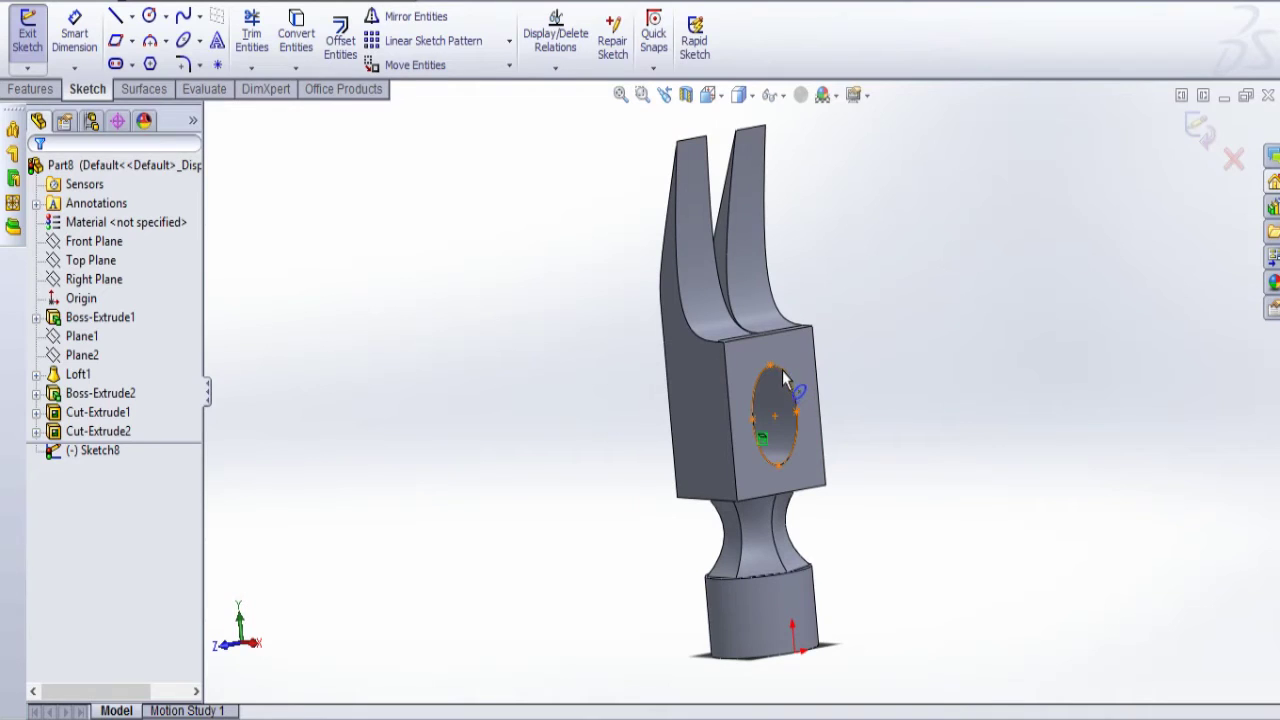
{"action": "left_click", "coordinate": [782, 372]}
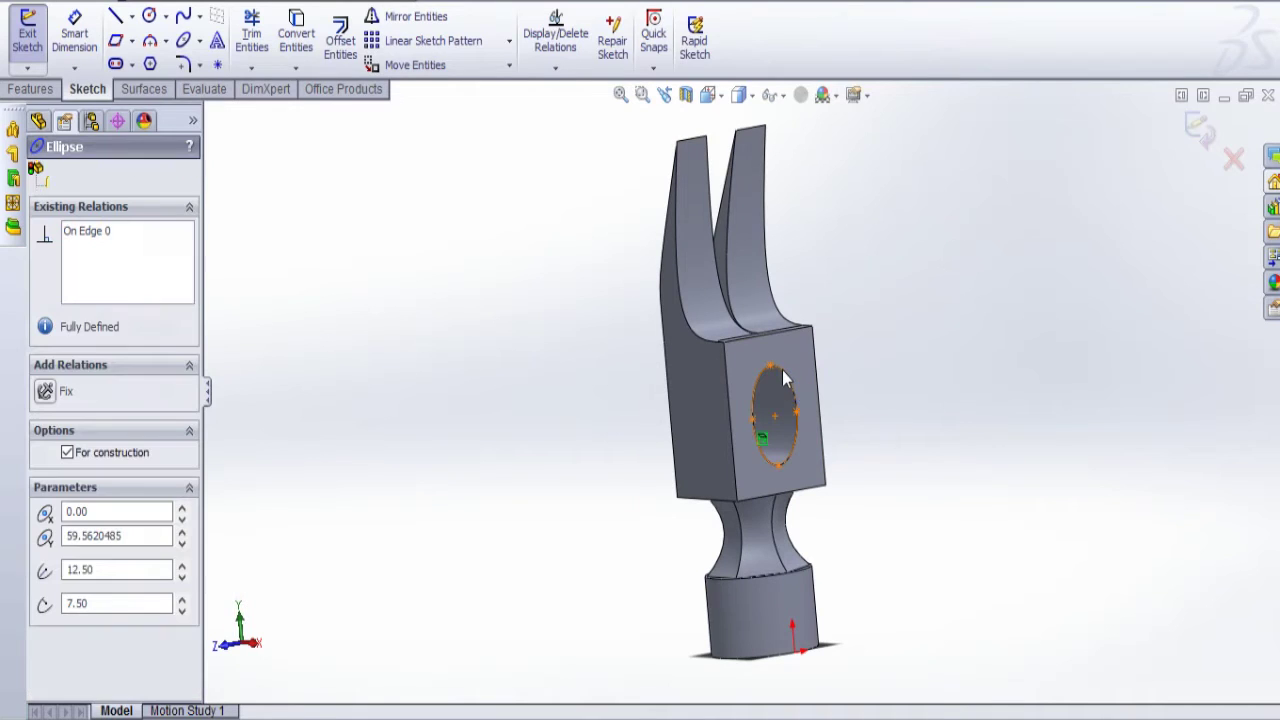
{"action": "left_click", "coordinate": [340, 42]}
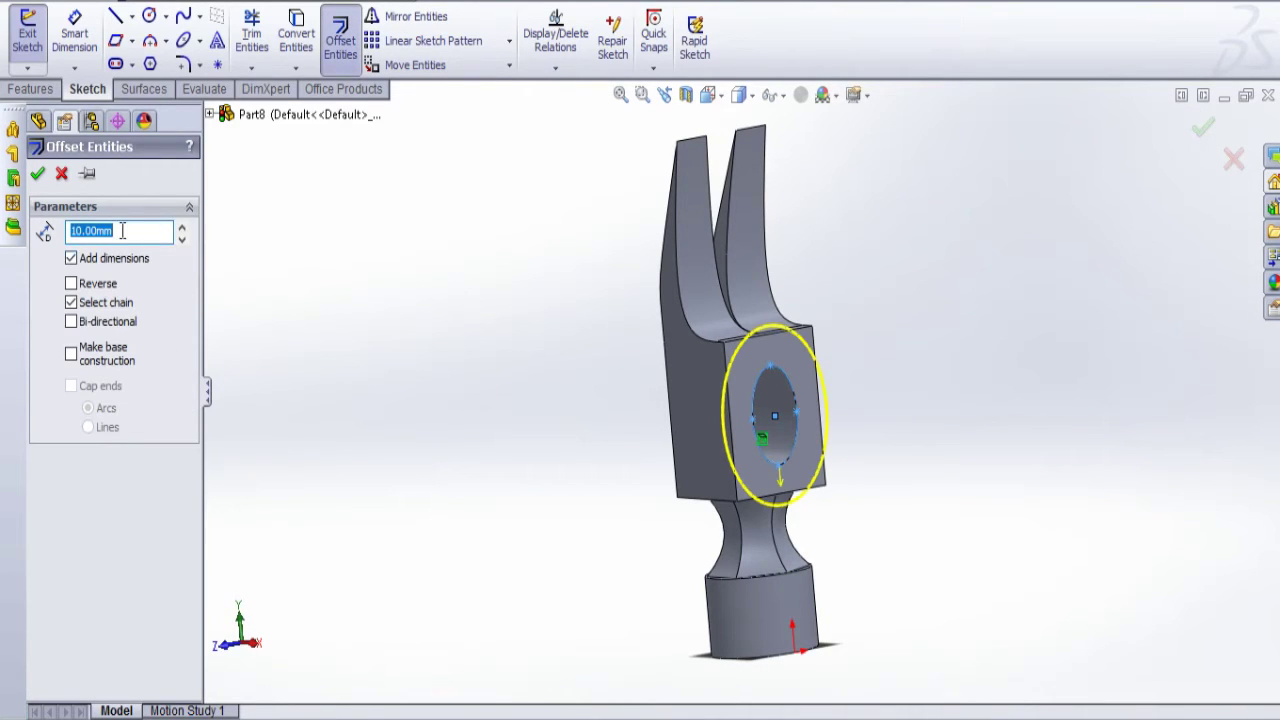
{"action": "type", "text": "3"}
{"action": "key", "text": "Return"}
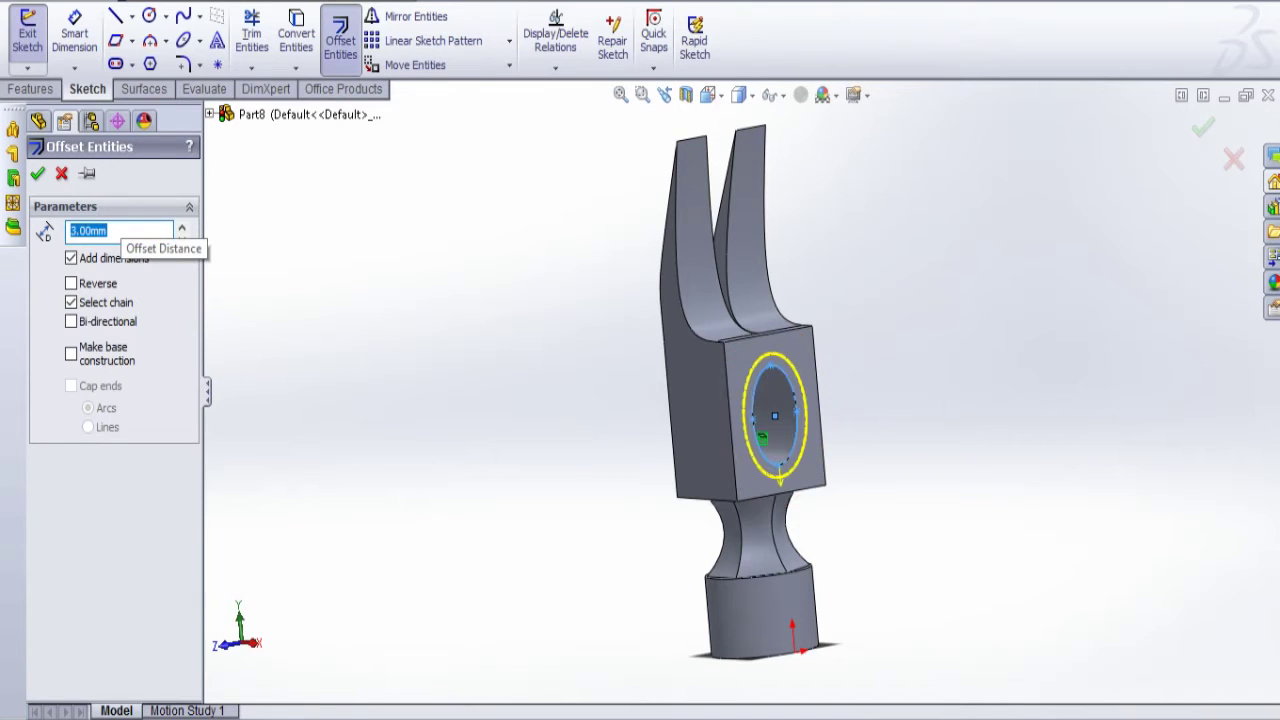
{"action": "left_click", "coordinate": [37, 176]}
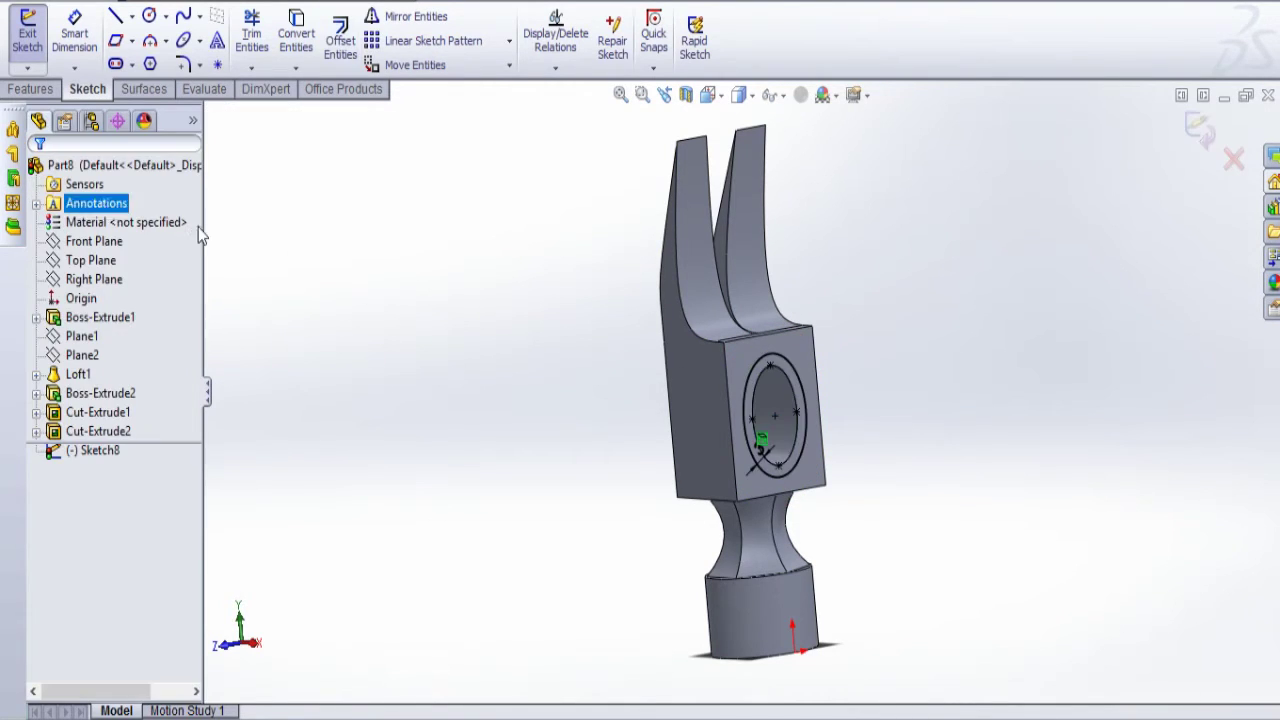
Extrude the offset ellipse away from the block as a merged 100 mm blind boss with a 1° inward draft
{"action": "left_click", "coordinate": [30, 90]}
{"action": "left_click", "coordinate": [35, 38]}
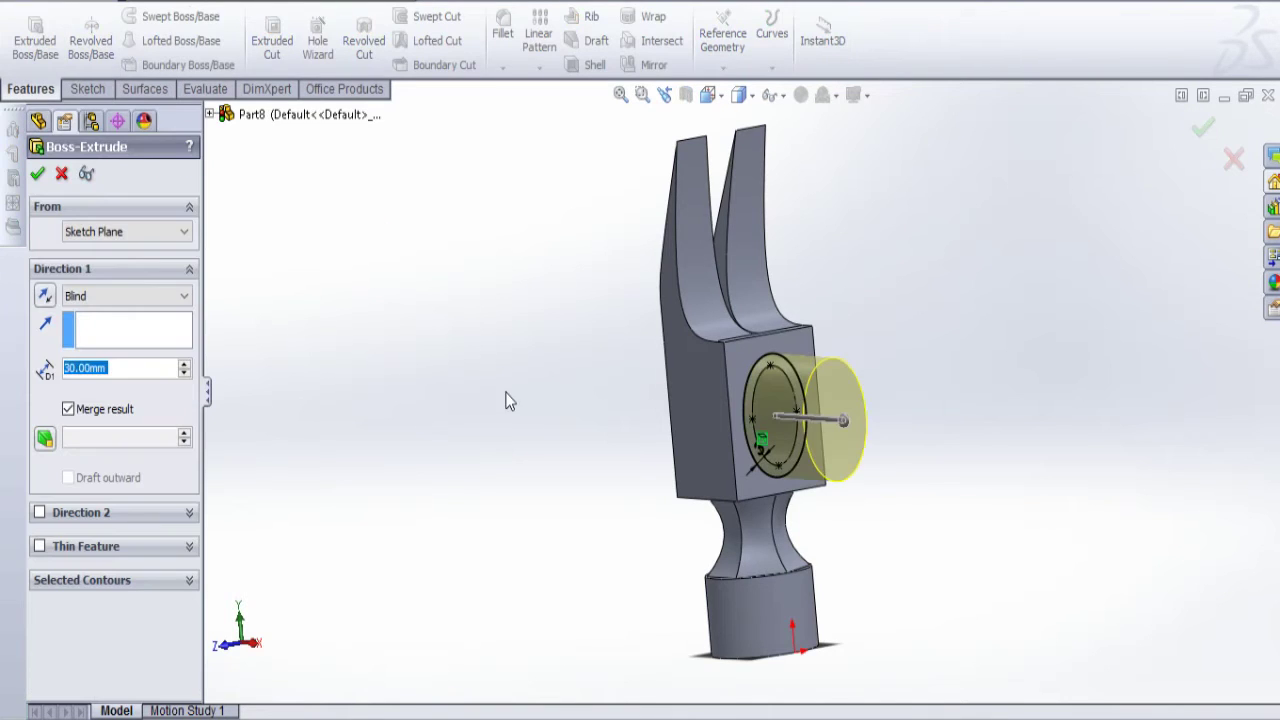
{"action": "middle_click_drag", "start_coordinate": [560, 386], "coordinate": [551, 415]}
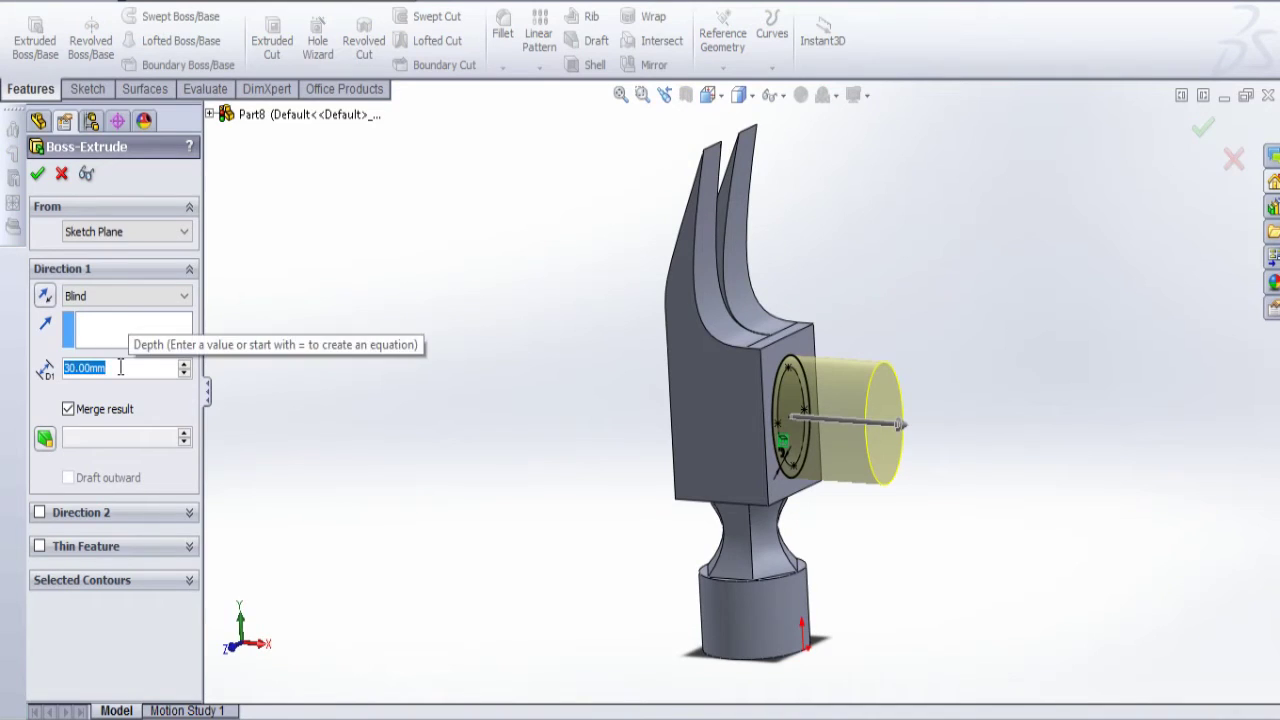
{"action": "type", "text": "100"}
{"action": "key", "text": "Return"}
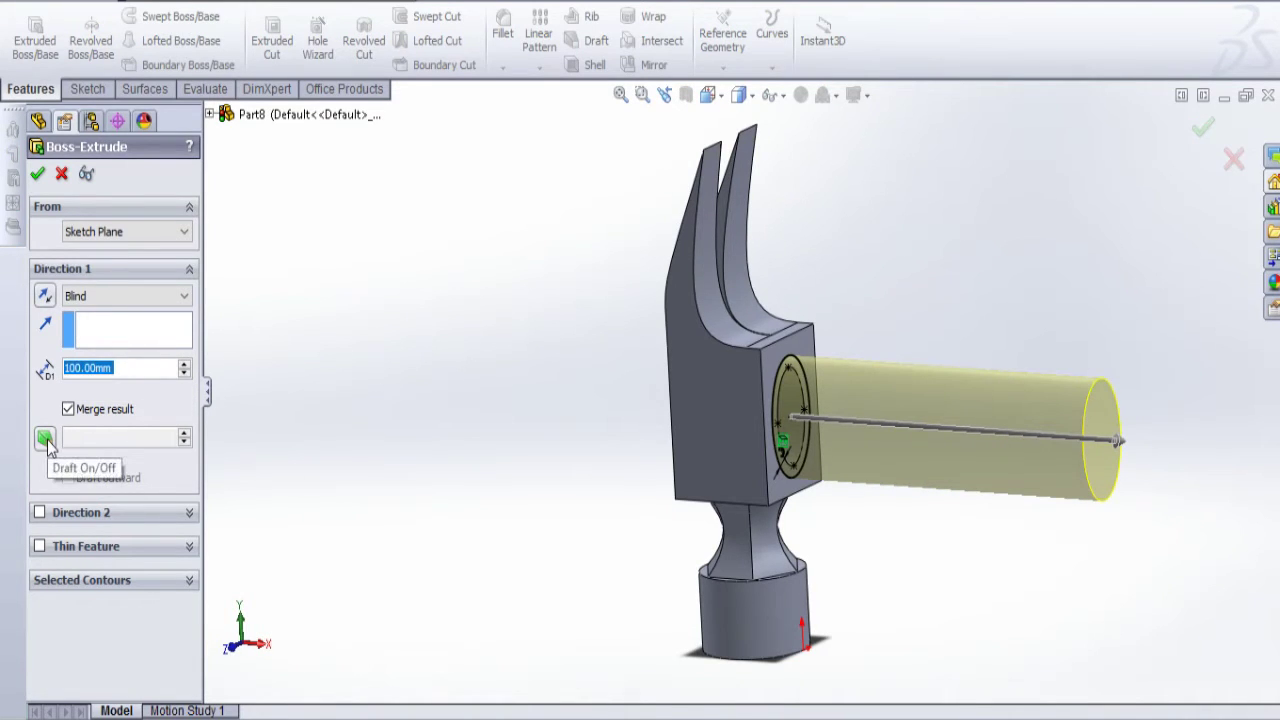
{"action": "middle_click_drag", "start_coordinate": [443, 451], "coordinate": [397, 465]}
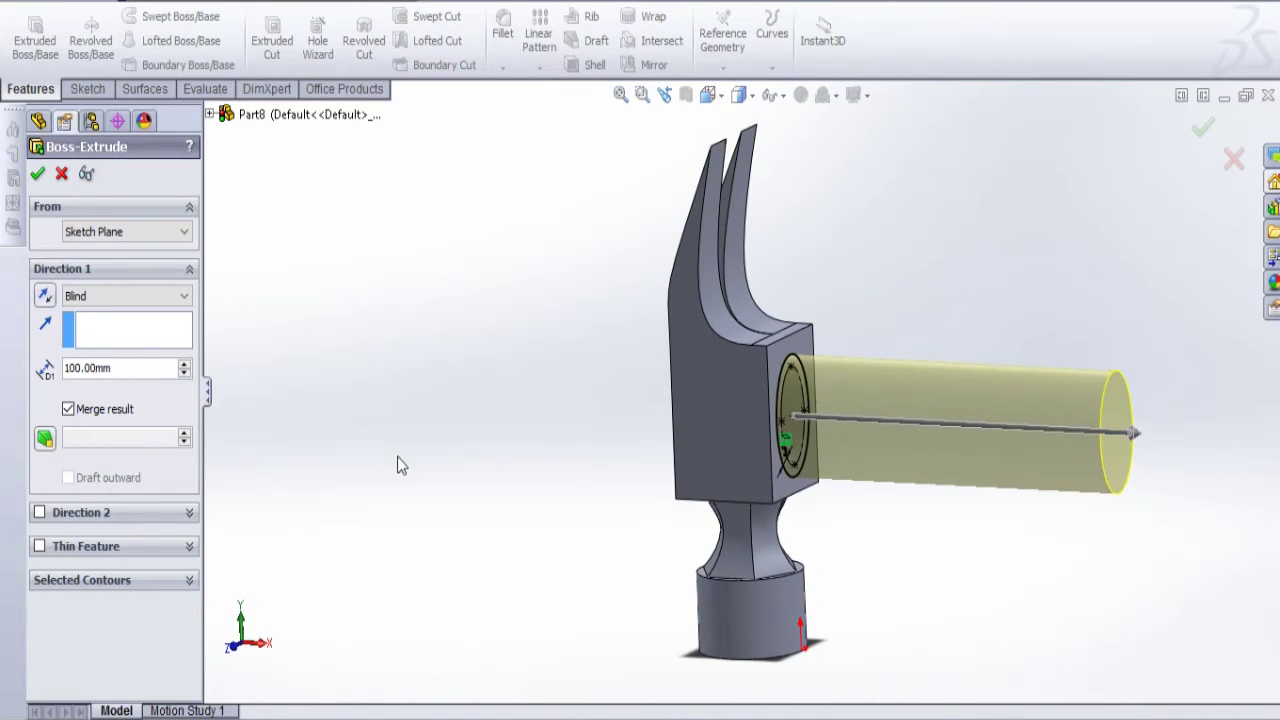
{"action": "left_click", "coordinate": [44, 438]}
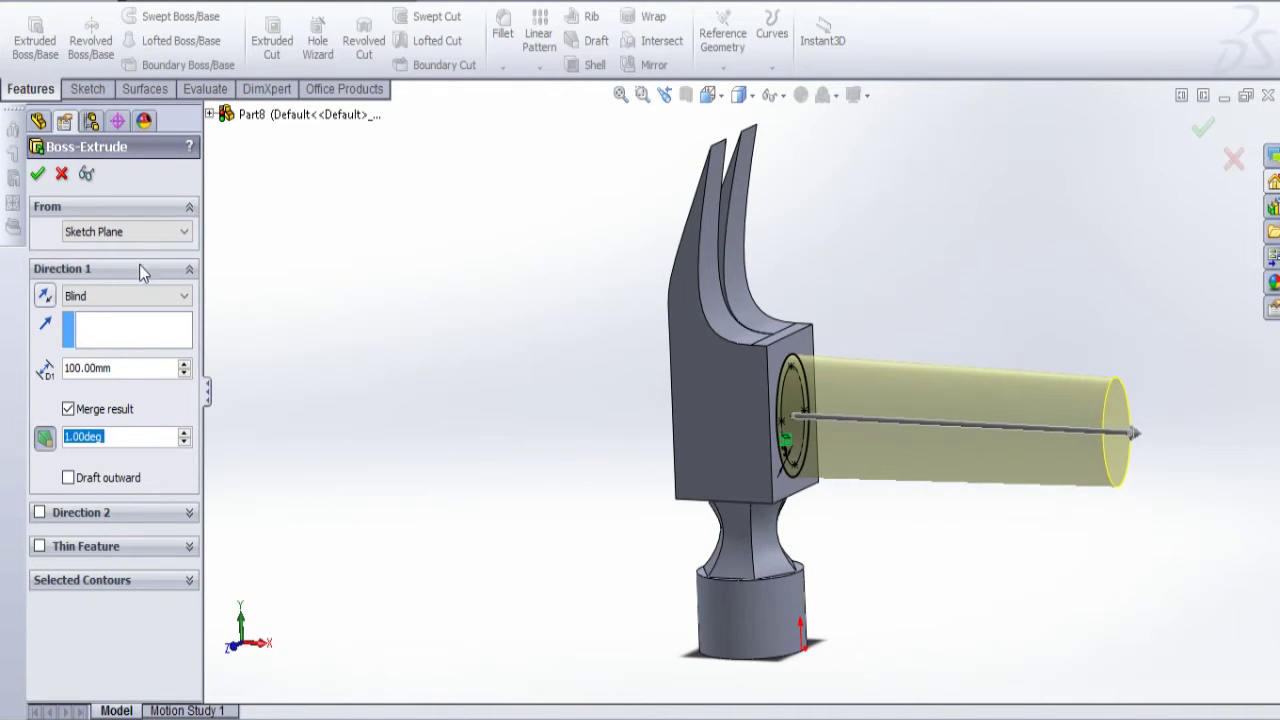
{"action": "left_click", "coordinate": [38, 175]}
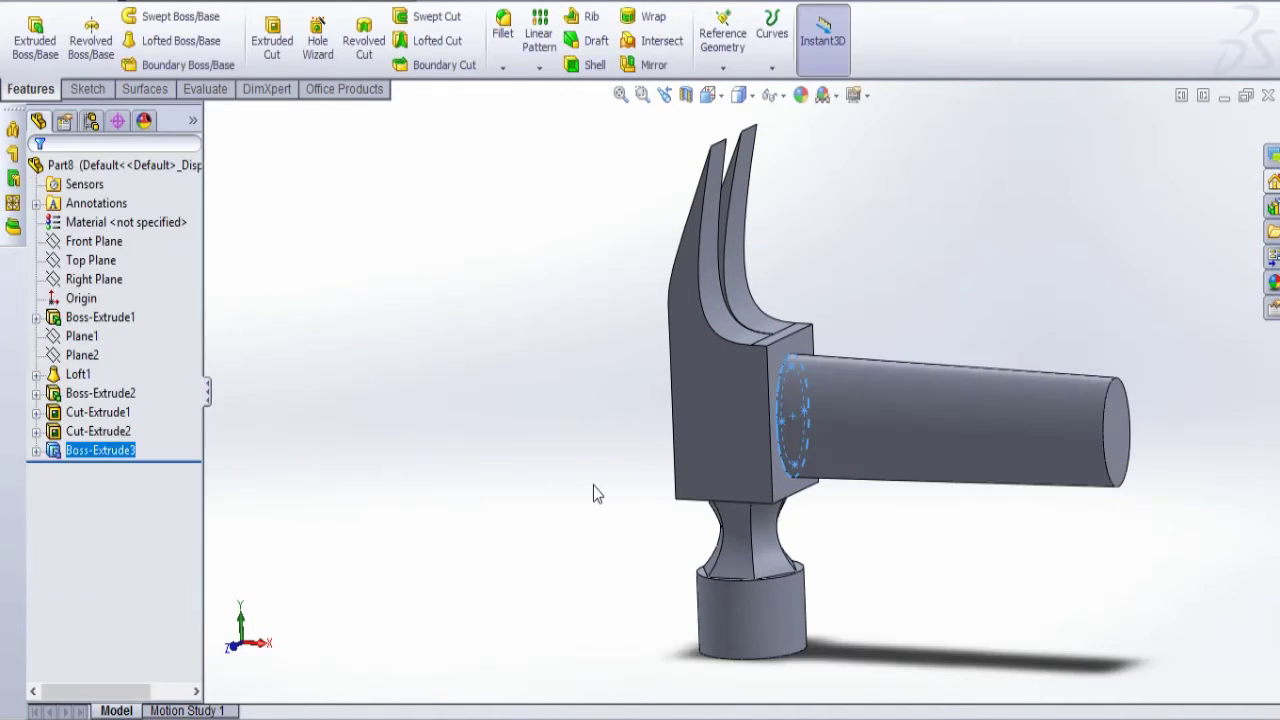
Start a sketch on the block face with the open handle hole and convert the hole's elliptical edge
{"action": "middle_click_drag", "start_coordinate": [649, 514], "coordinate": [774, 434]}
{"action": "middle_click_drag", "start_coordinate": [770, 485], "coordinate": [776, 490]}
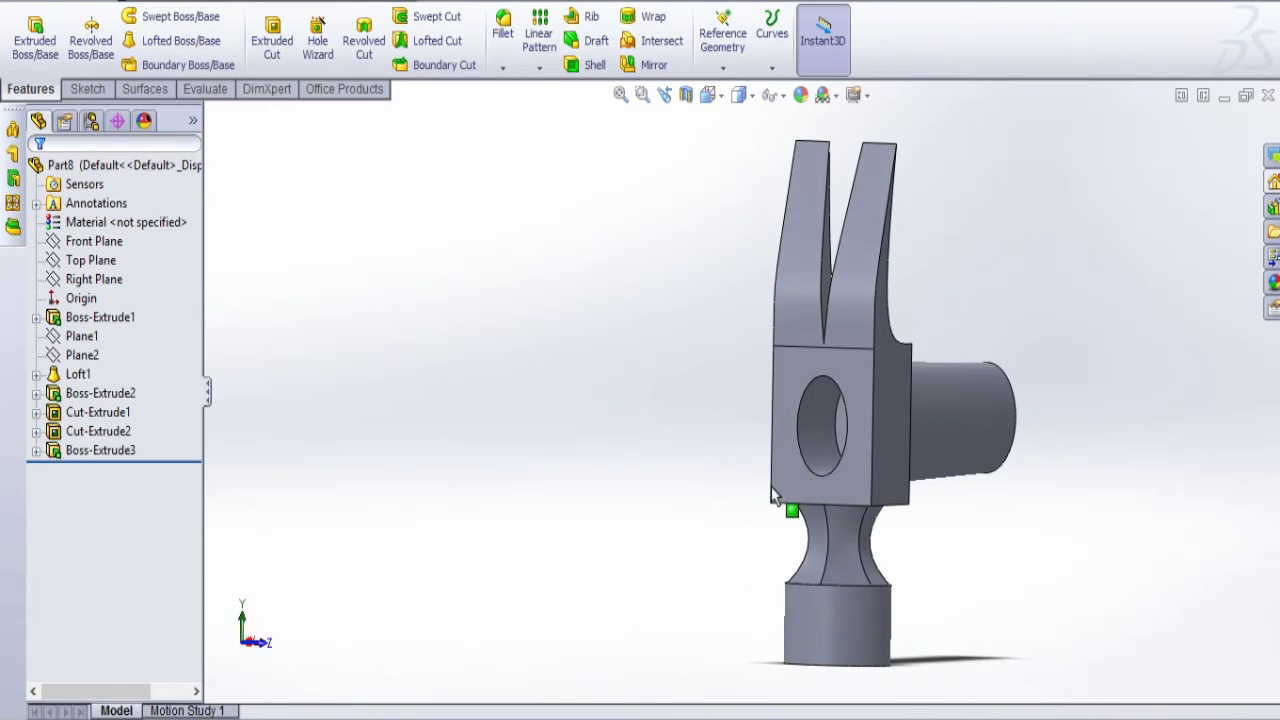
{"action": "left_click", "coordinate": [808, 372]}
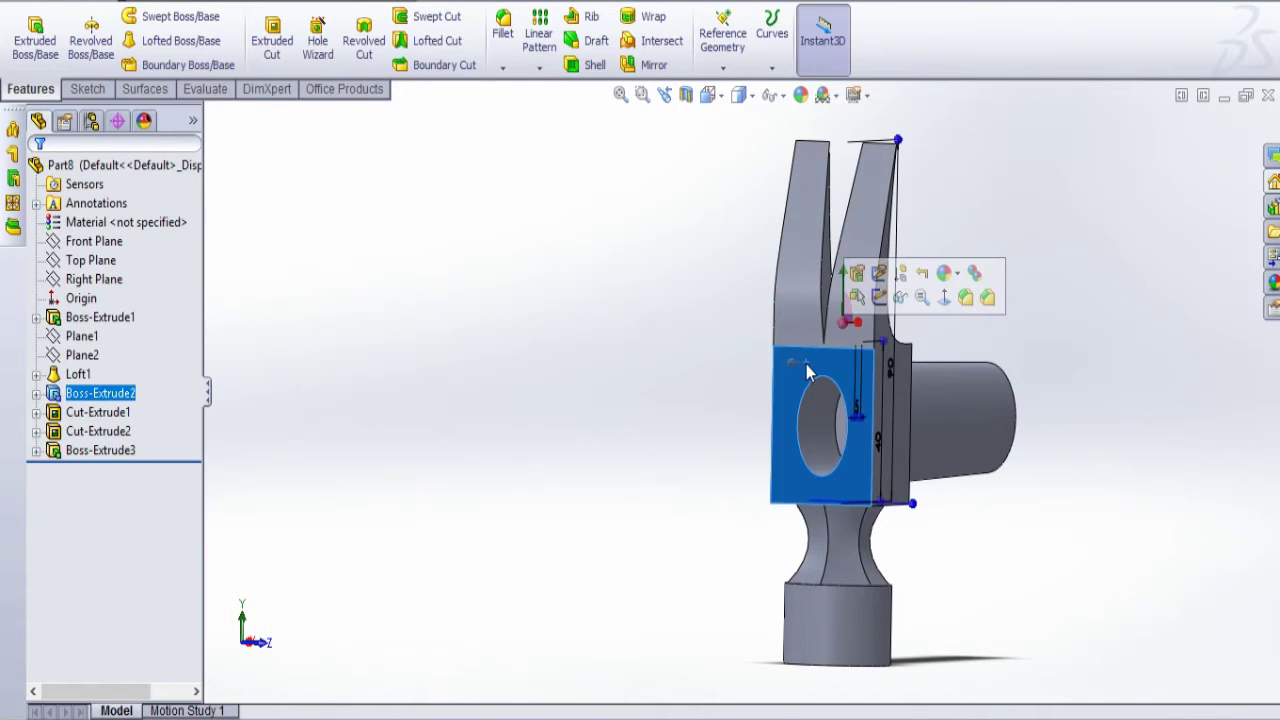
{"action": "left_click", "coordinate": [880, 298]}
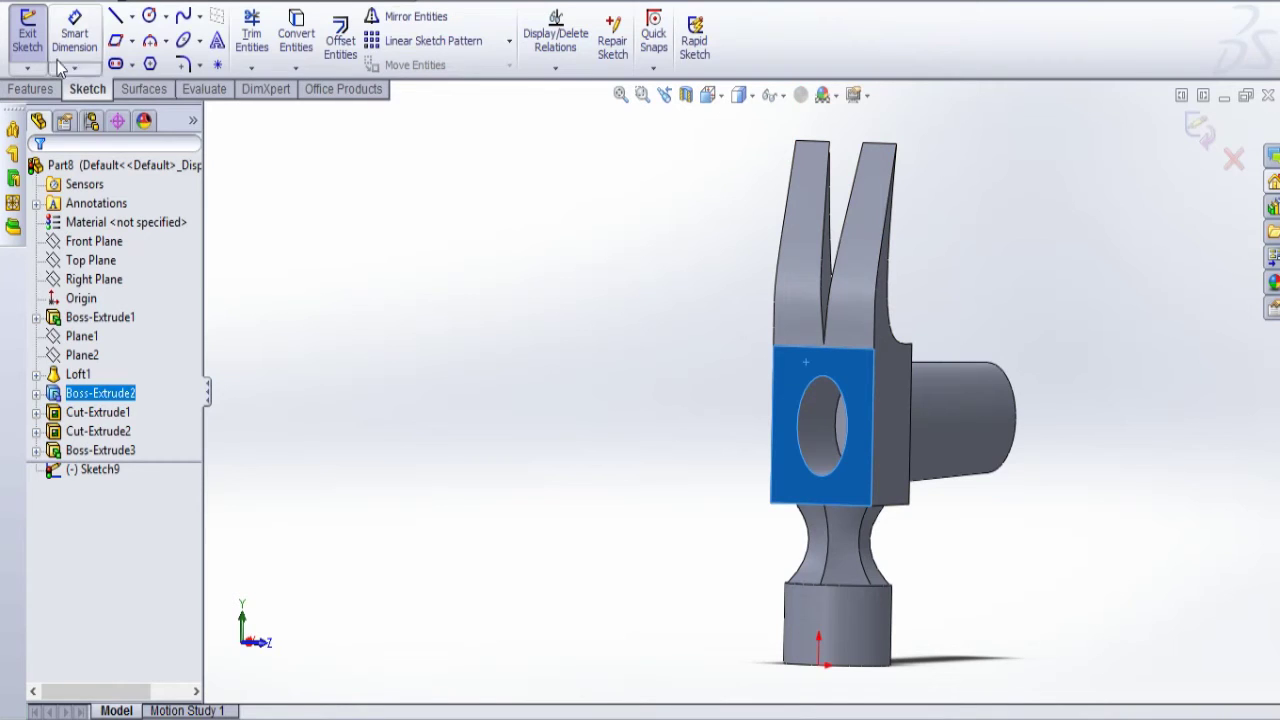
{"action": "left_click", "coordinate": [846, 424]}
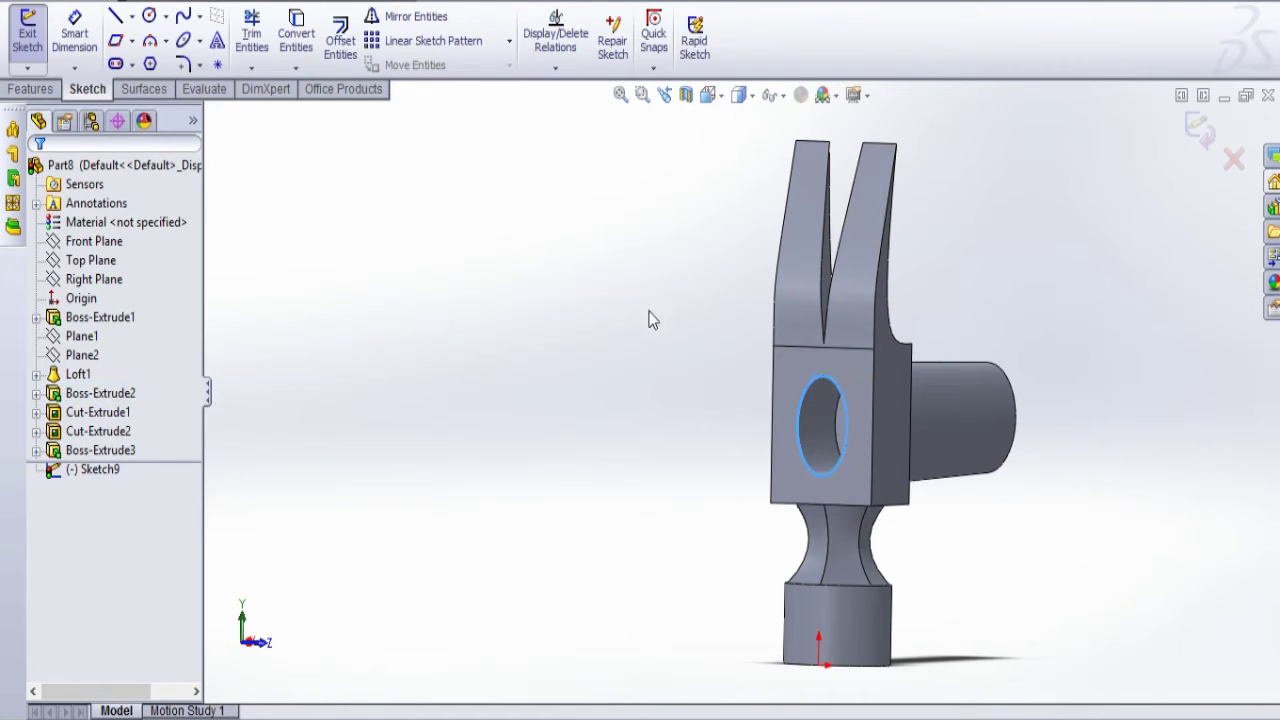
{"action": "left_click", "coordinate": [296, 40]}
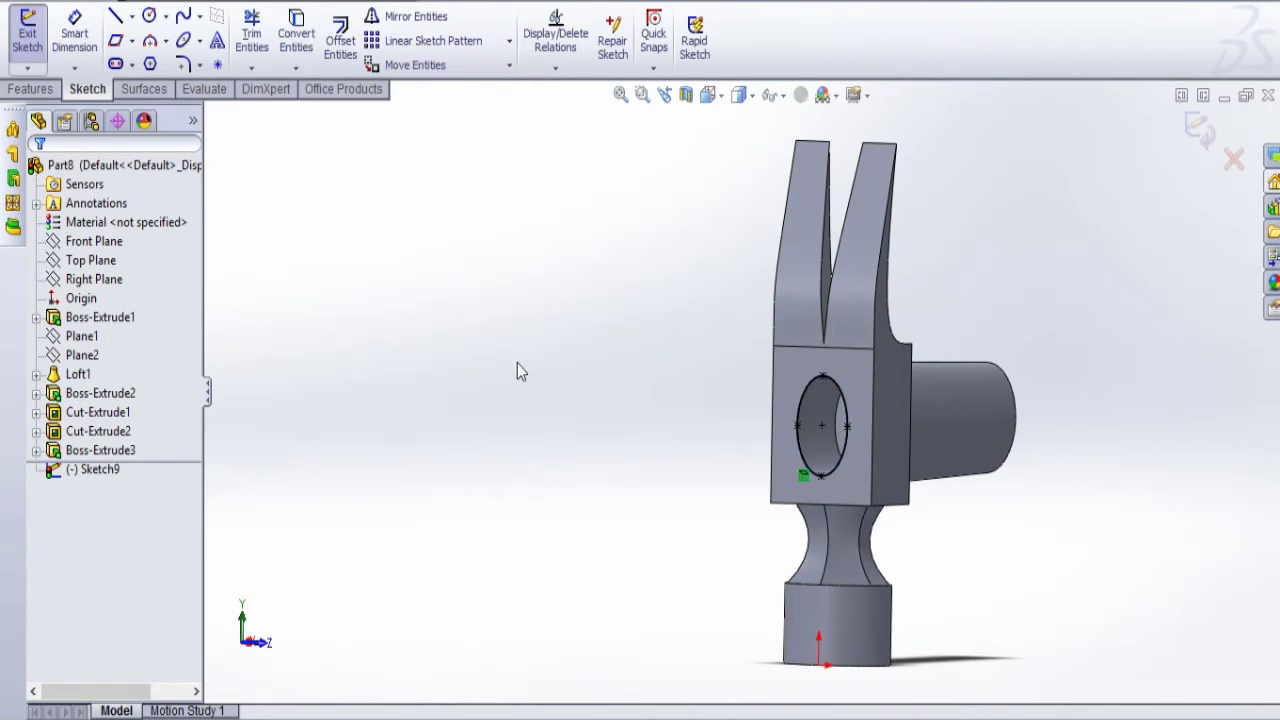
Extrude the converted ellipse Up To Surface to the handle face inside the hole, with Merge result turned off
{"action": "middle_click_drag", "start_coordinate": [740, 470], "coordinate": [680, 455]}
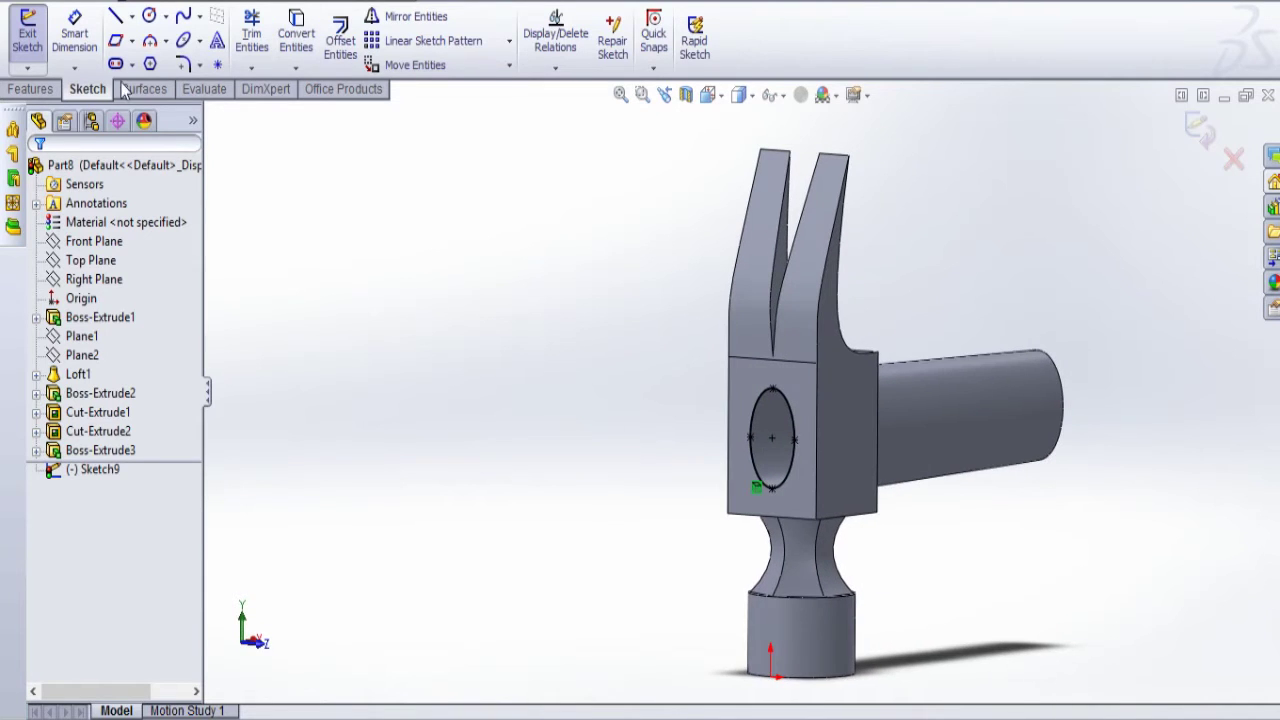
{"action": "left_click", "coordinate": [48, 90]}
{"action": "left_click", "coordinate": [35, 38]}
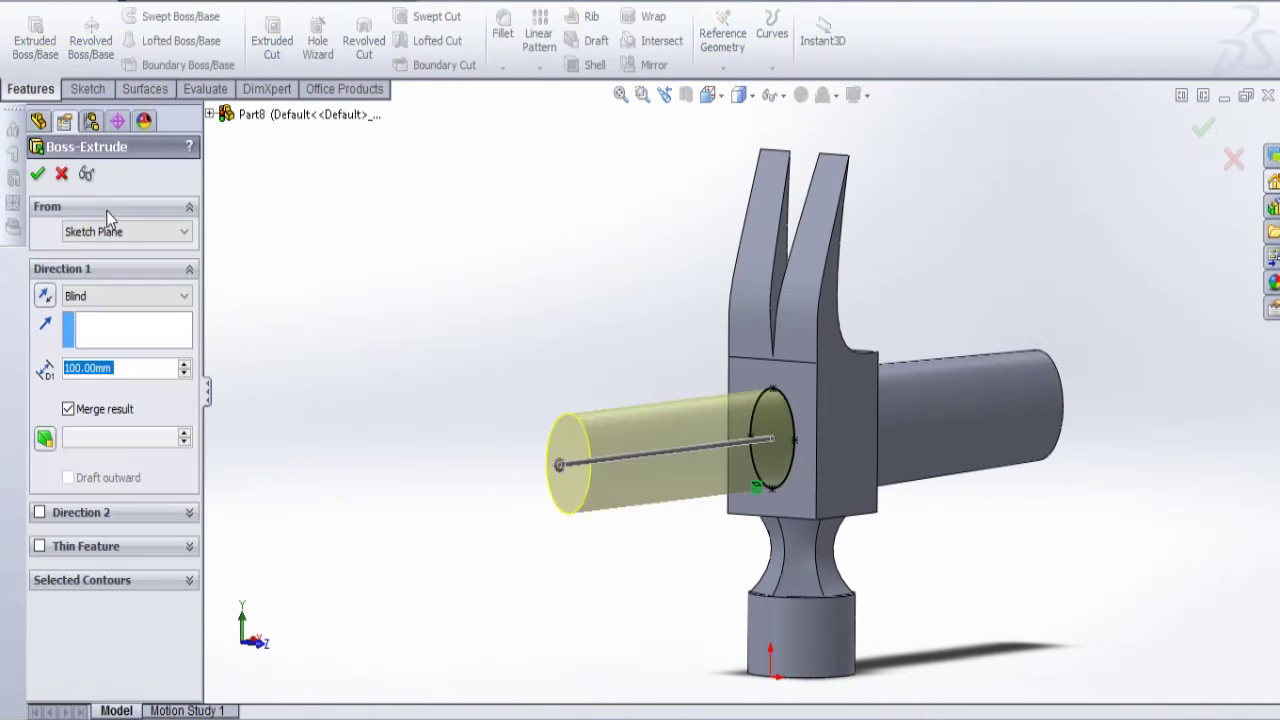
{"action": "left_click", "coordinate": [100, 298]}
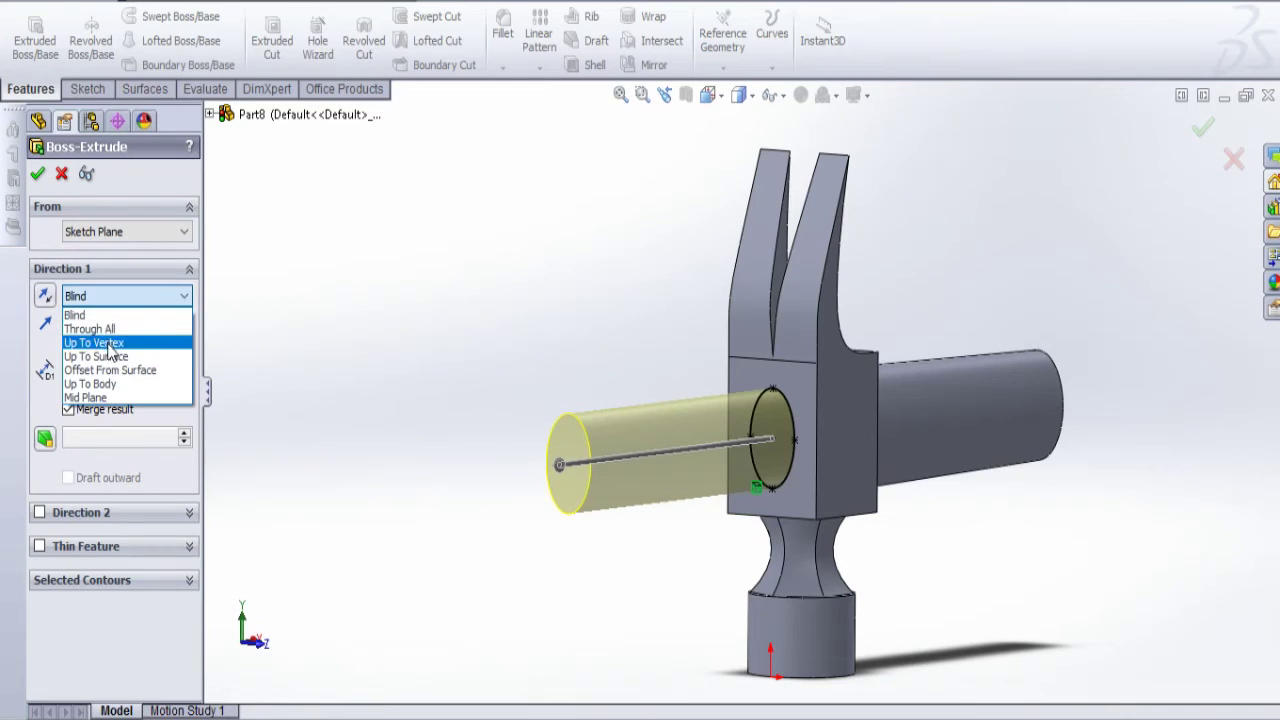
{"action": "left_click", "coordinate": [100, 353]}
{"action": "middle_click_drag", "start_coordinate": [500, 478], "coordinate": [541, 478]}
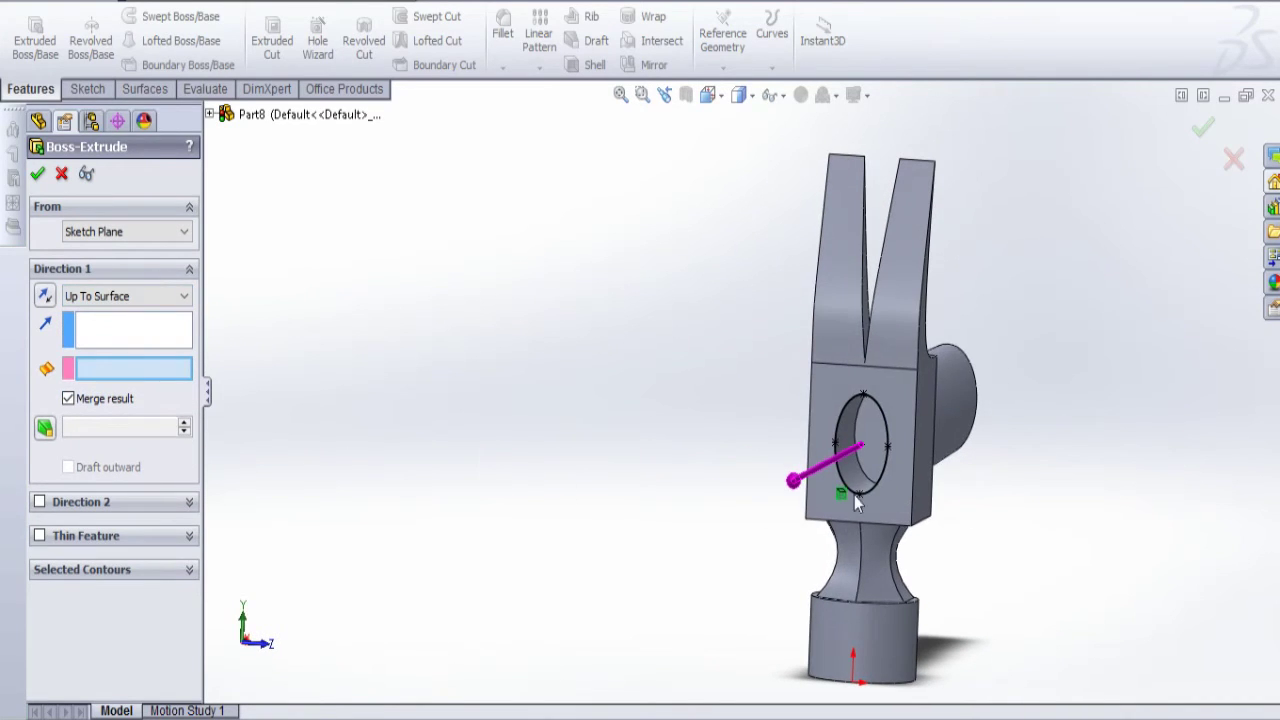
{"action": "left_click", "coordinate": [876, 433]}
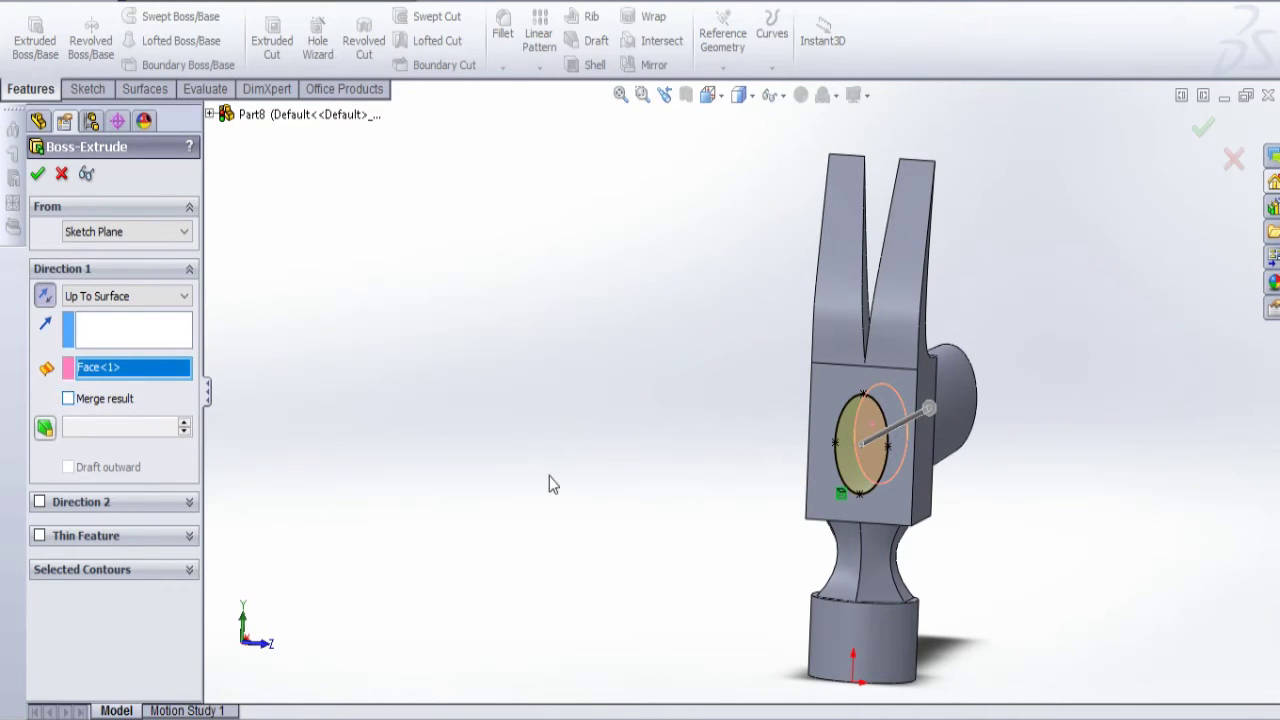
{"action": "middle_click_drag", "start_coordinate": [716, 465], "coordinate": [697, 474]}
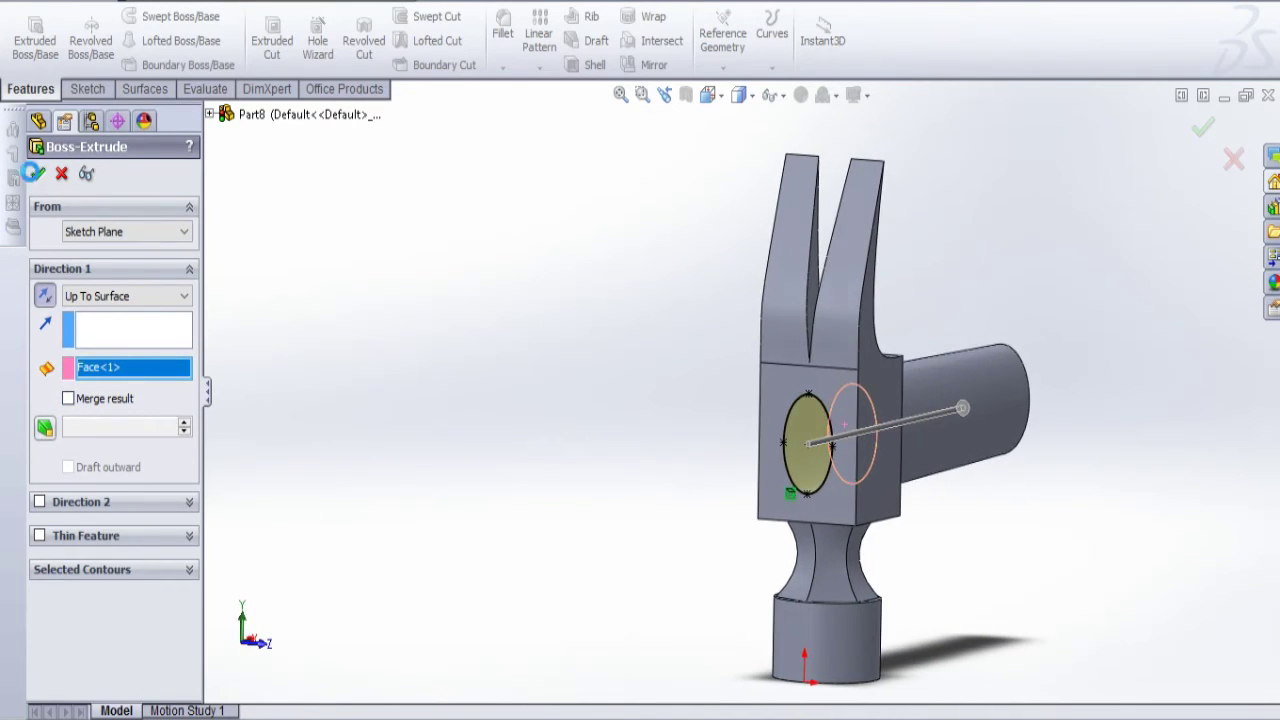
{"action": "key", "text": "Return"}
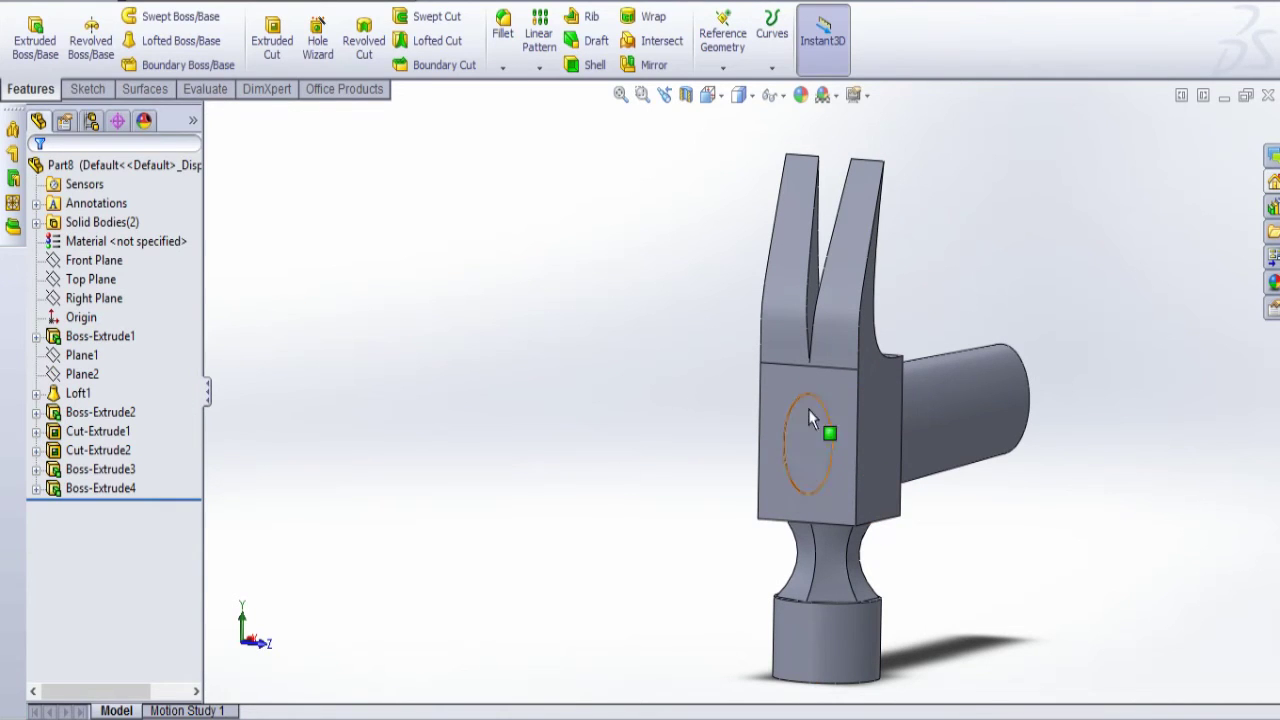
{"action": "scroll", "coordinate": [1009, 529], "scroll_direction": "up", "scroll_amount": 2}
{"action": "middle_click_drag", "start_coordinate": [983, 511], "coordinate": [795, 522]}
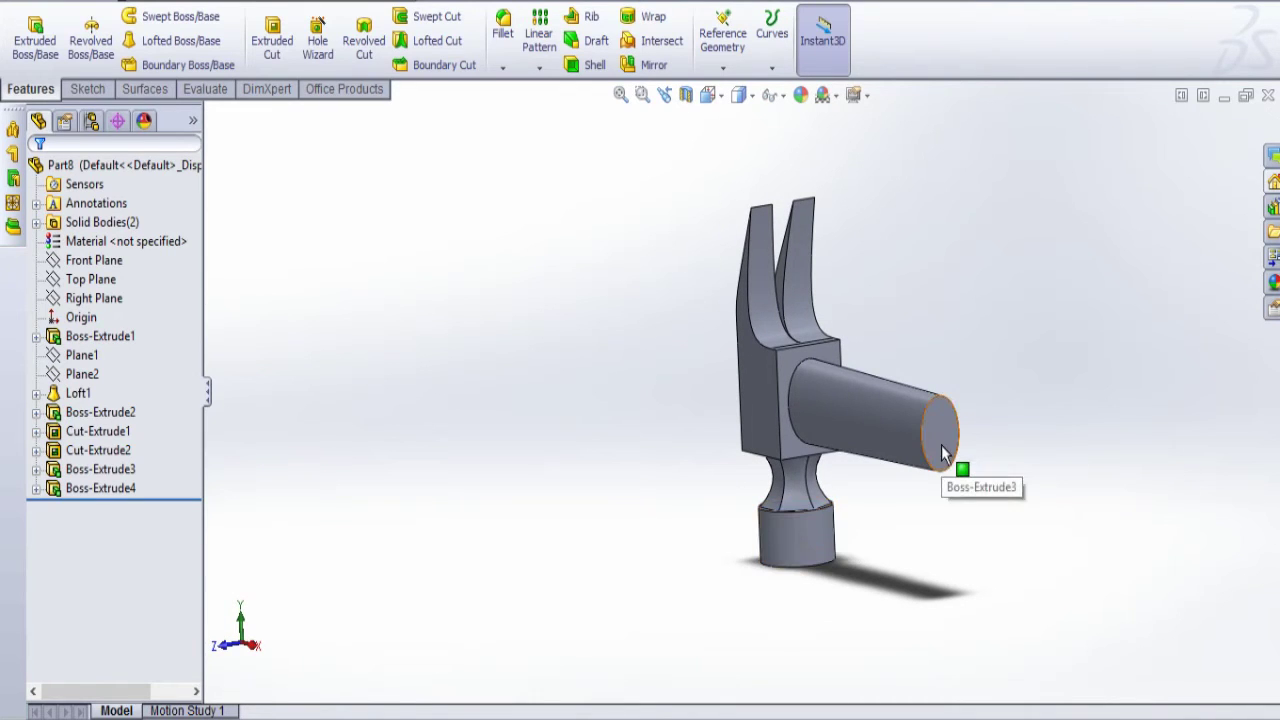
{"action": "scroll", "coordinate": [938, 448], "scroll_direction": "up", "scroll_amount": 1}
{"action": "middle_click_drag", "start_coordinate": [932, 455], "coordinate": [943, 450]}
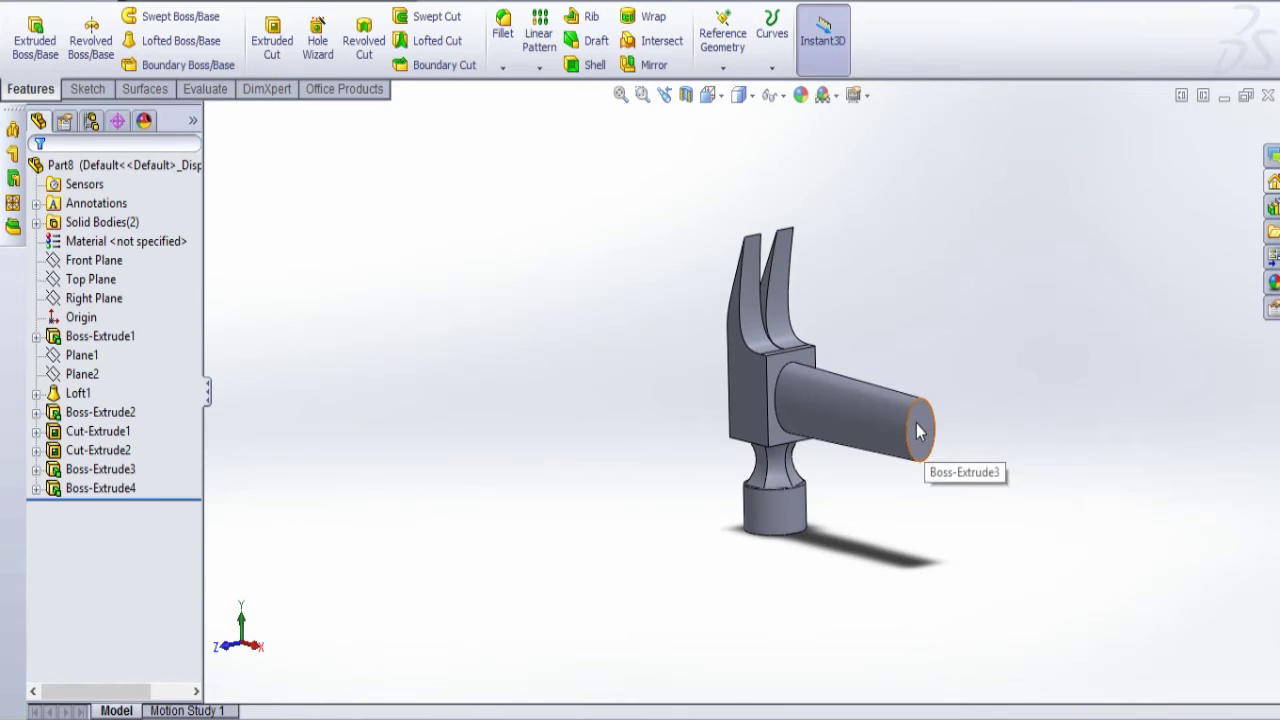
{"action": "left_click", "coordinate": [920, 431]}
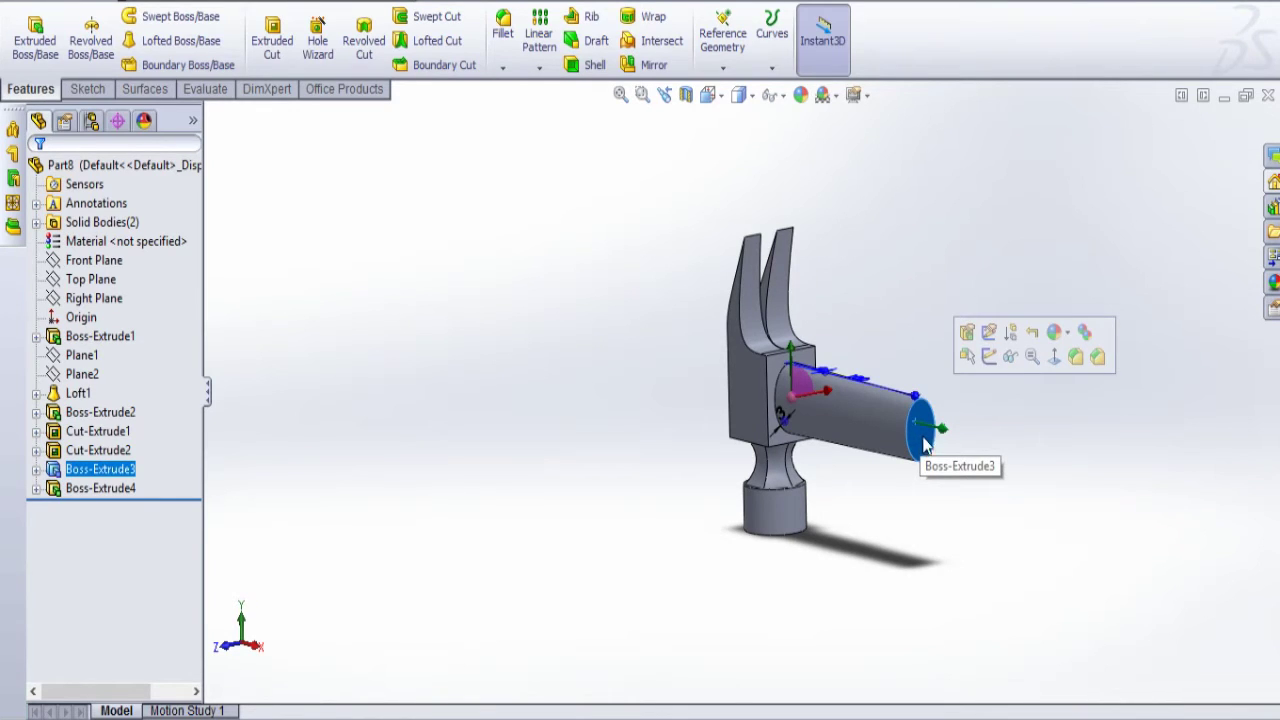
{"action": "left_click", "coordinate": [686, 549]}
Show the elliptical handle-hole sketch, Sketch7, stored under Cut-Extrude2
{"action": "middle_click_drag", "start_coordinate": [686, 549], "coordinate": [790, 510]}
{"action": "left_click", "coordinate": [104, 436]}
{"action": "left_click", "coordinate": [106, 455]}
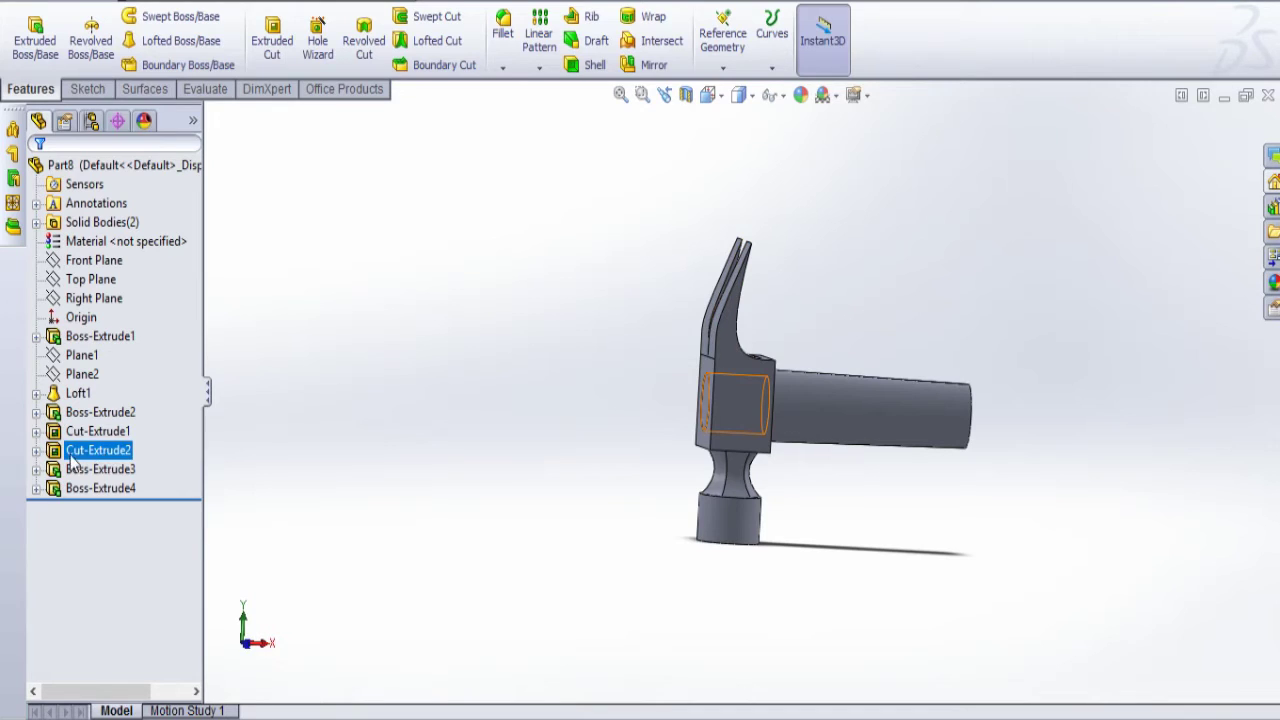
{"action": "left_click", "coordinate": [36, 450]}
{"action": "left_click", "coordinate": [102, 470]}
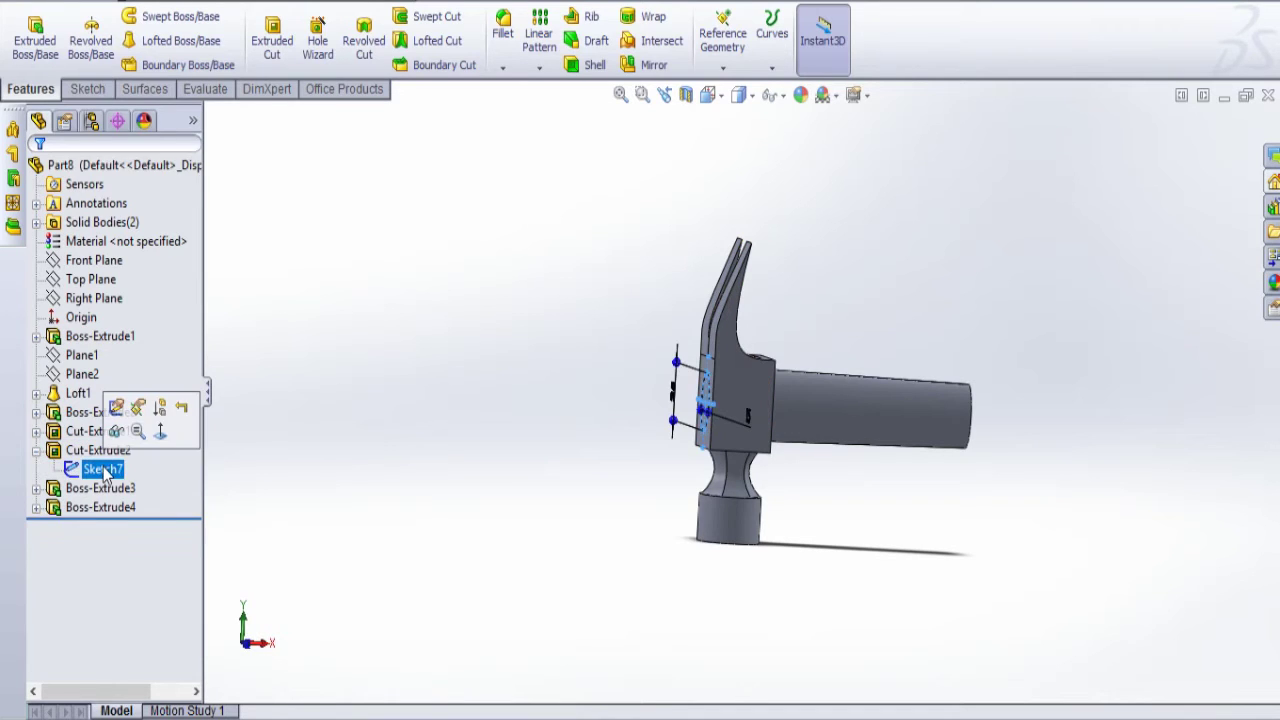
{"action": "left_click", "coordinate": [573, 460]}
{"action": "middle_click_drag", "start_coordinate": [672, 447], "coordinate": [780, 457]}
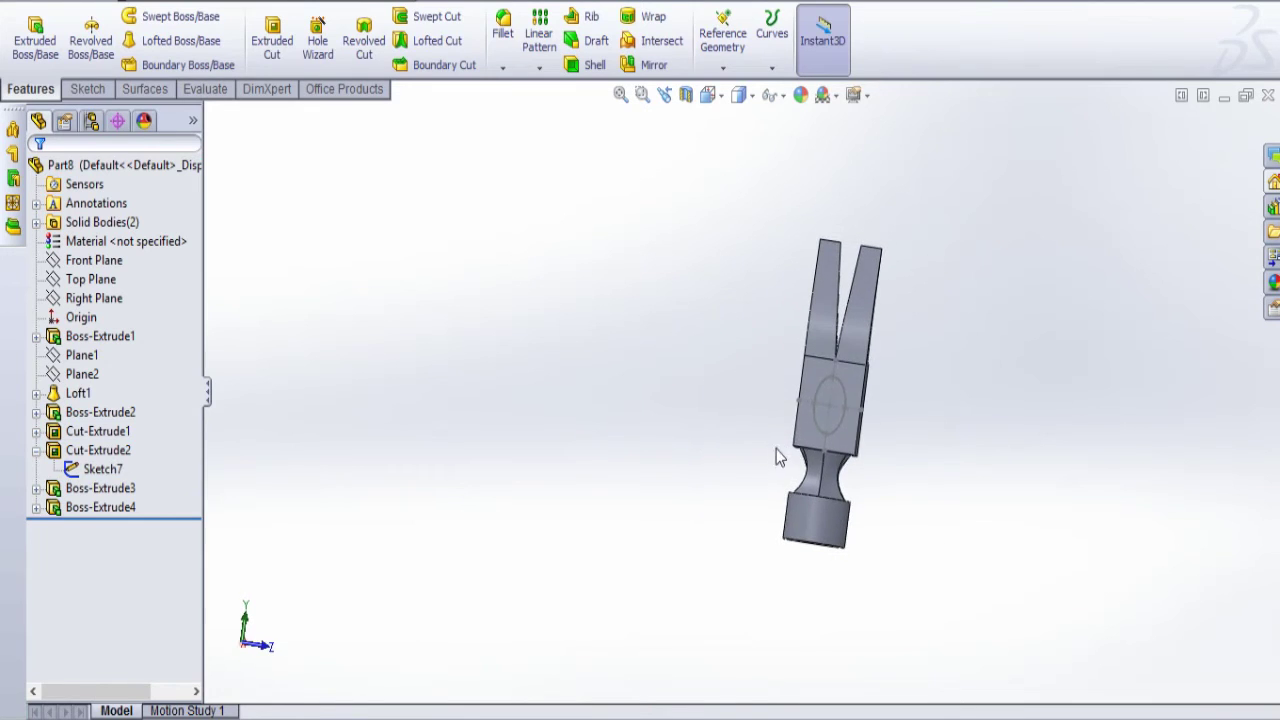
Start a sketch on the handle's end face and draw an upright ellipse centred on the hole sketch, with radii about 16.9 and 13.1 mm
{"action": "middle_click_drag", "start_coordinate": [911, 465], "coordinate": [745, 500]}
{"action": "left_click", "coordinate": [893, 441]}
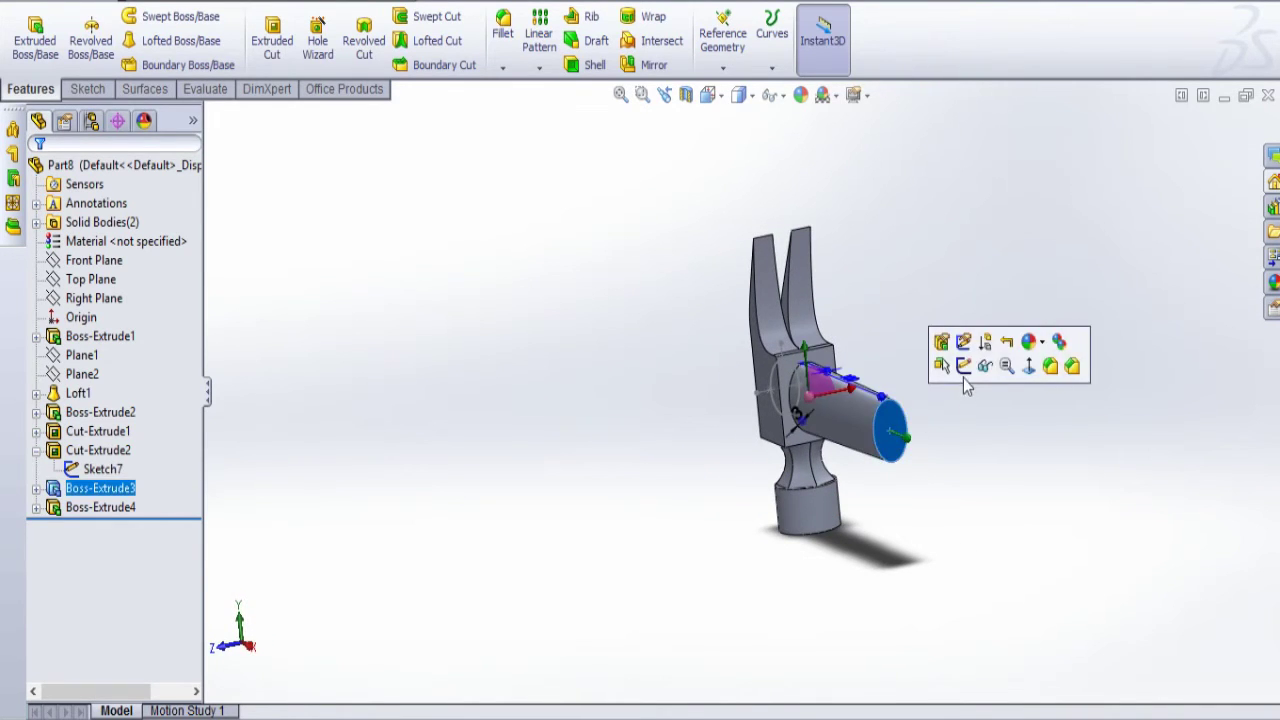
{"action": "left_click", "coordinate": [966, 365]}
{"action": "left_click", "coordinate": [718, 93]}
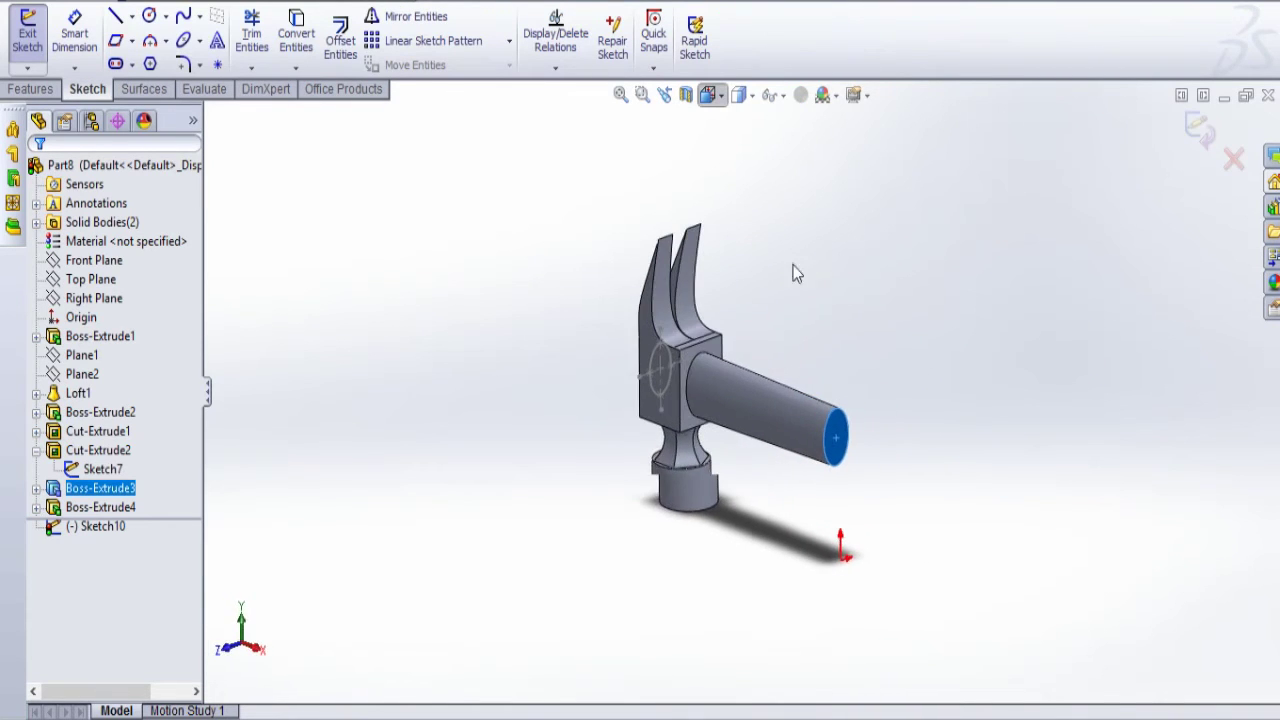
{"action": "left_click", "coordinate": [802, 198]}
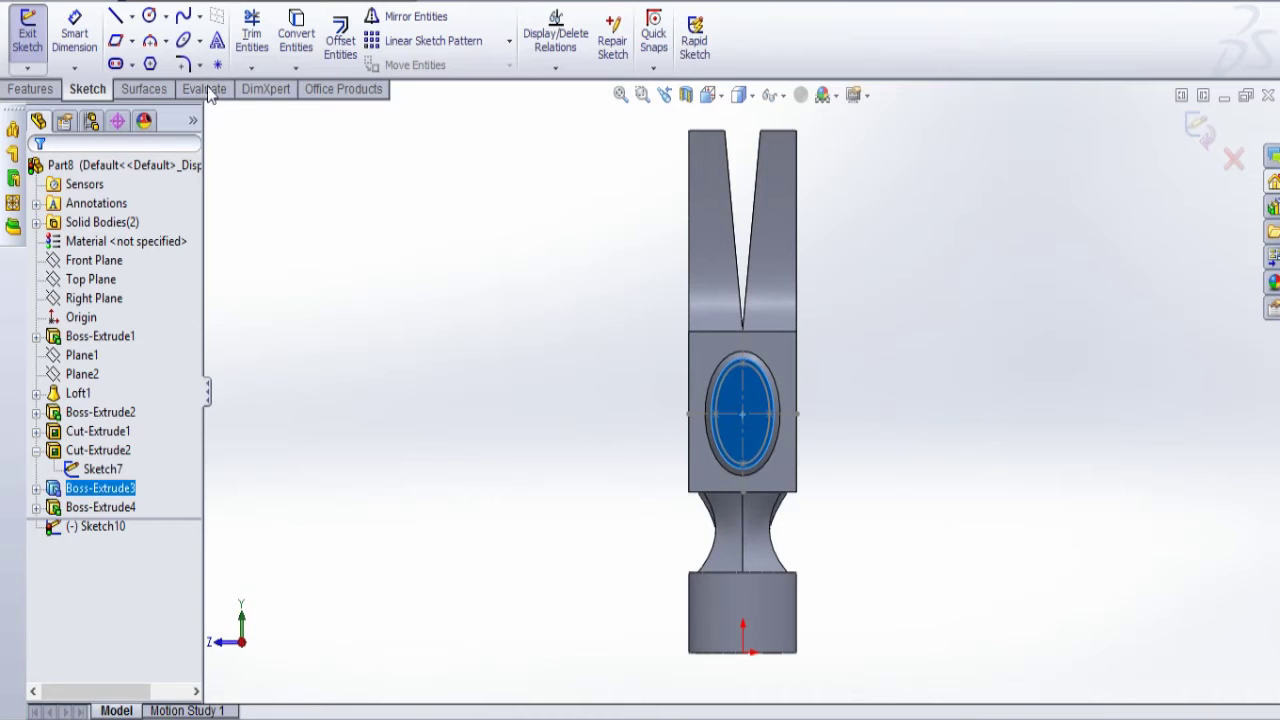
{"action": "left_click", "coordinate": [742, 413]}
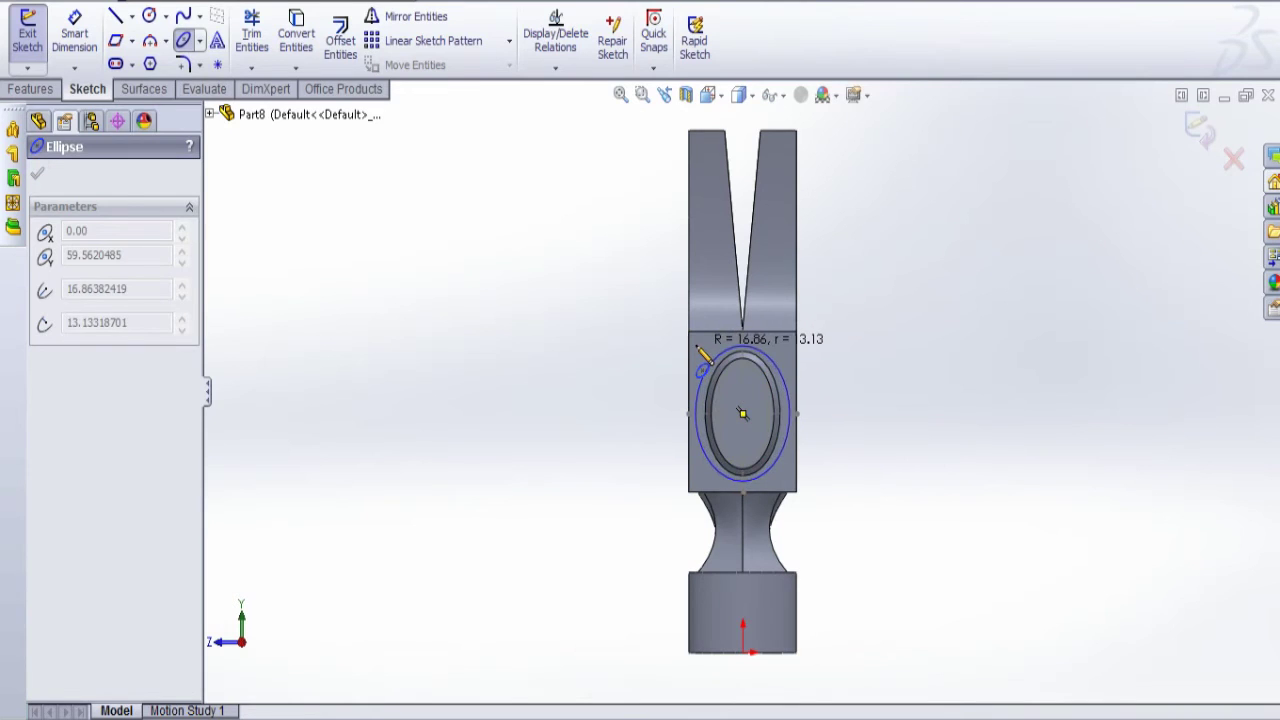
{"action": "left_click", "coordinate": [792, 345]}
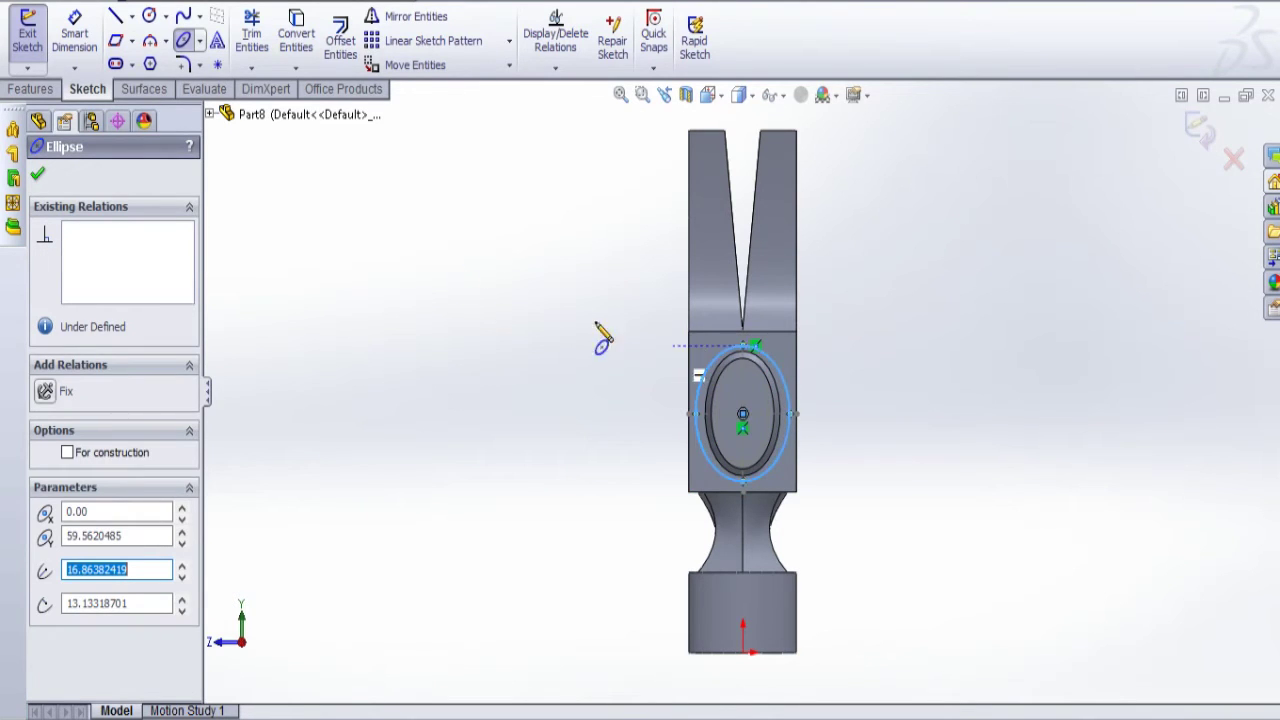
Dimension the new ellipse's vertical axis to 28.5 mm between its upper and lower points
{"action": "left_click", "coordinate": [78, 38]}
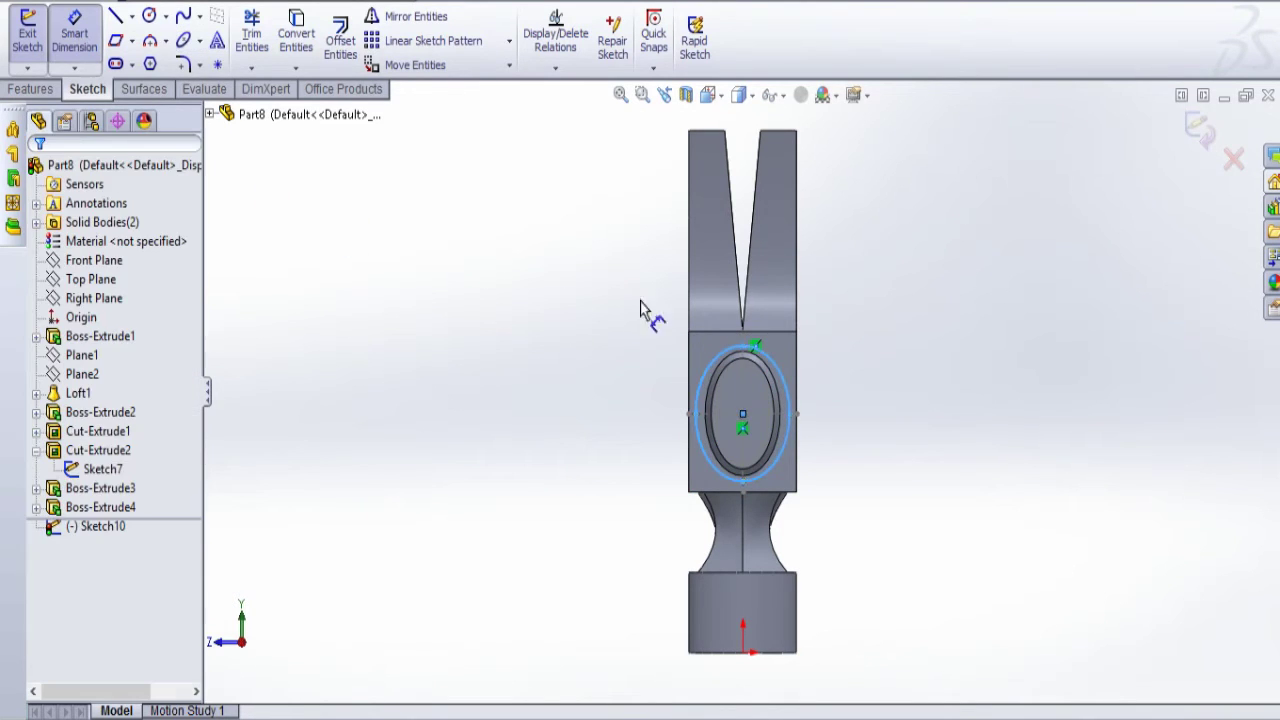
{"action": "left_click", "coordinate": [744, 349]}
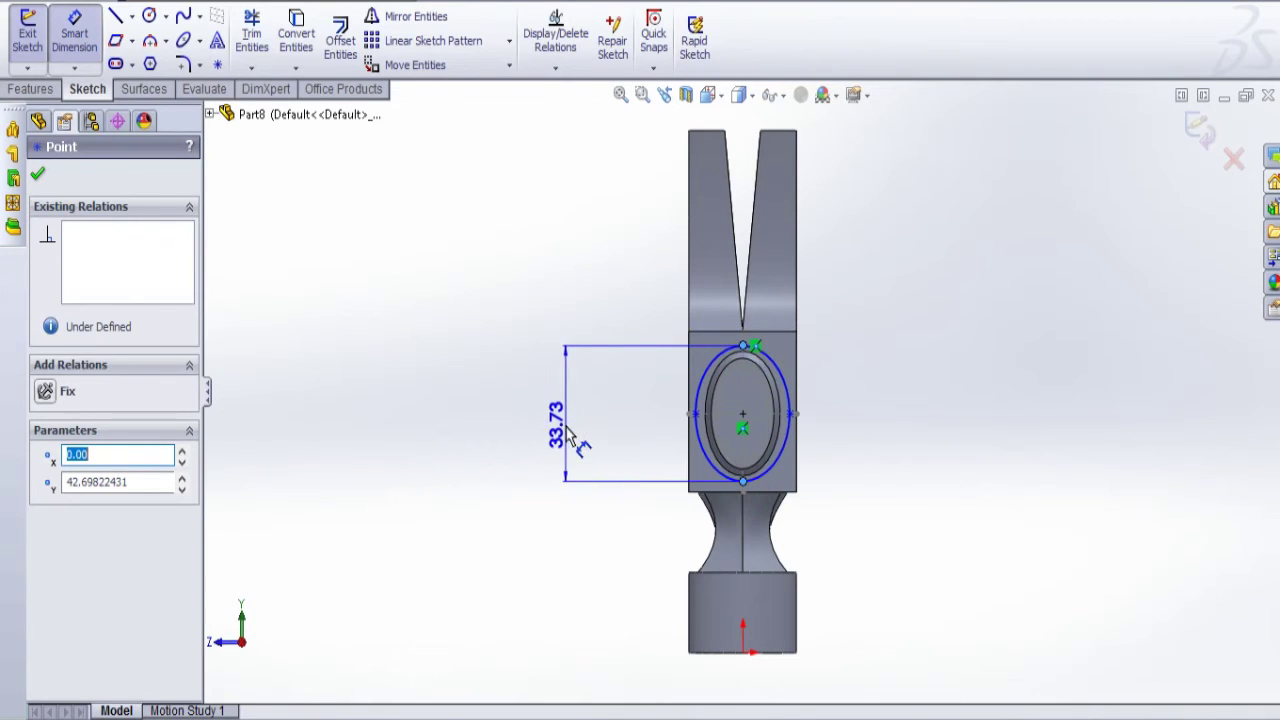
{"action": "left_click", "coordinate": [560, 432]}
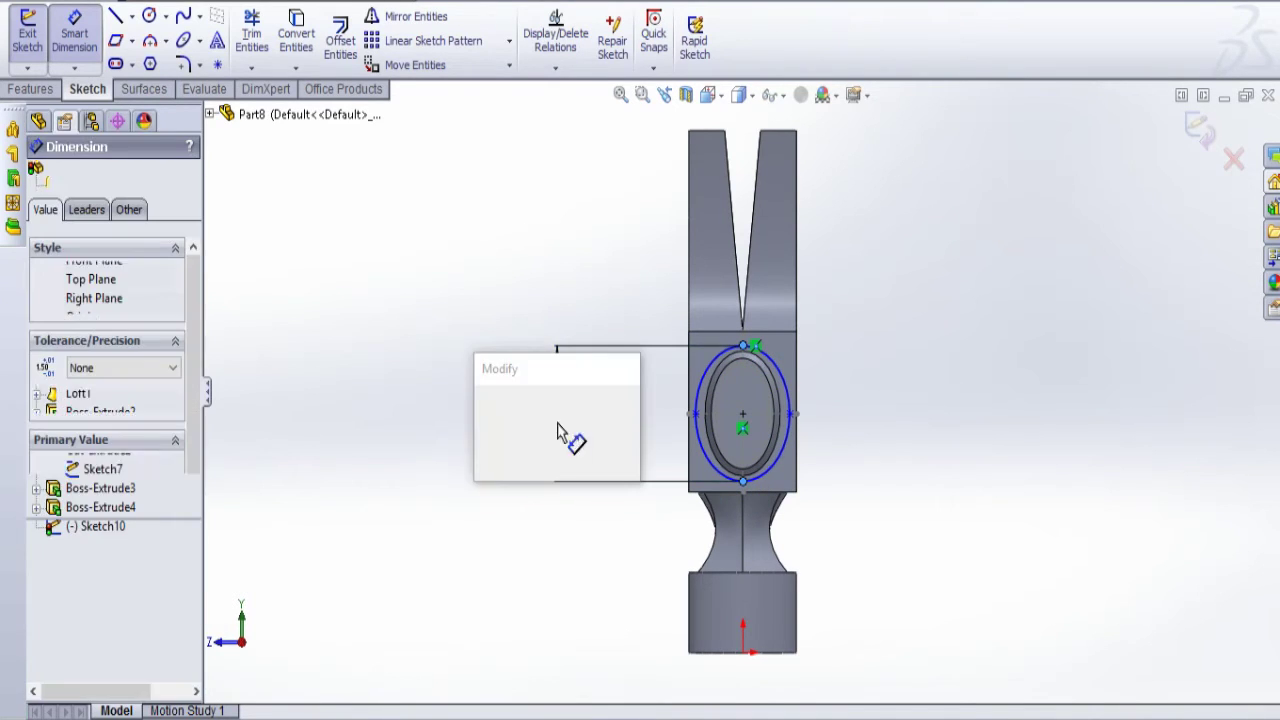
{"action": "type", "text": "28.5"}
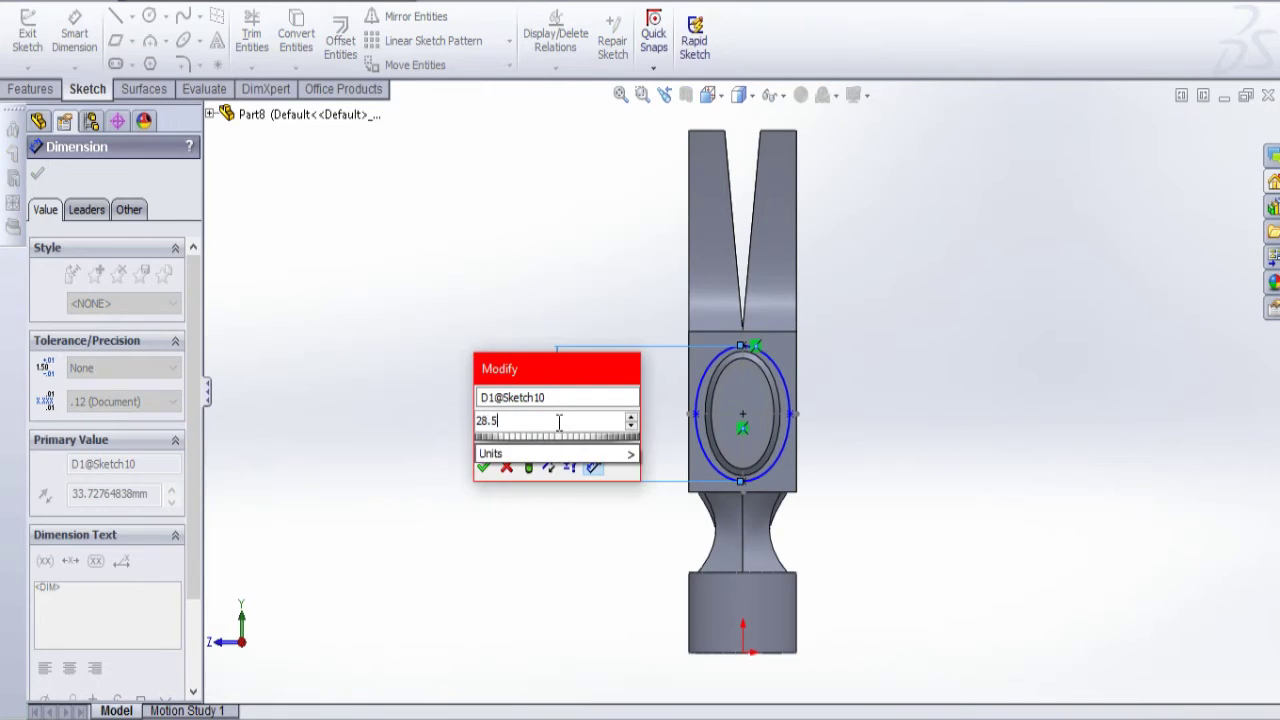
{"action": "key", "text": "Return"}
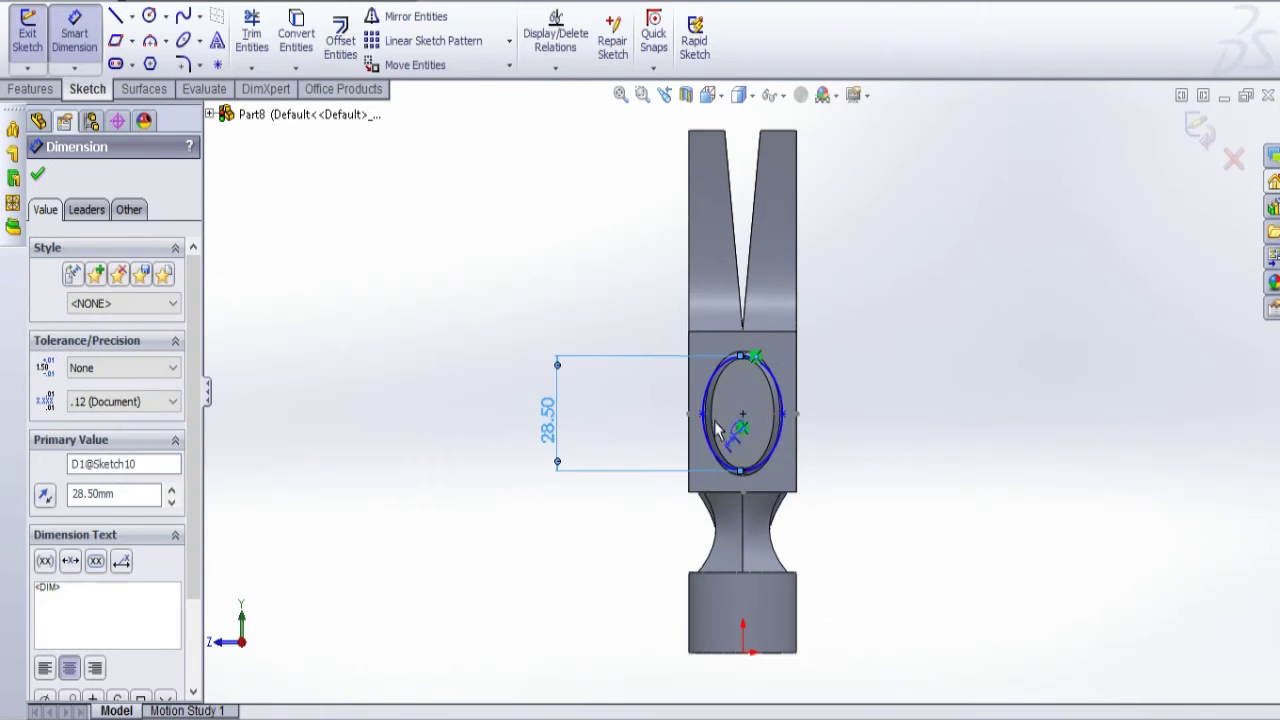
Dimension the ellipse's horizontal axis to 20 mm and exit the sketch
{"action": "left_click", "coordinate": [703, 416]}
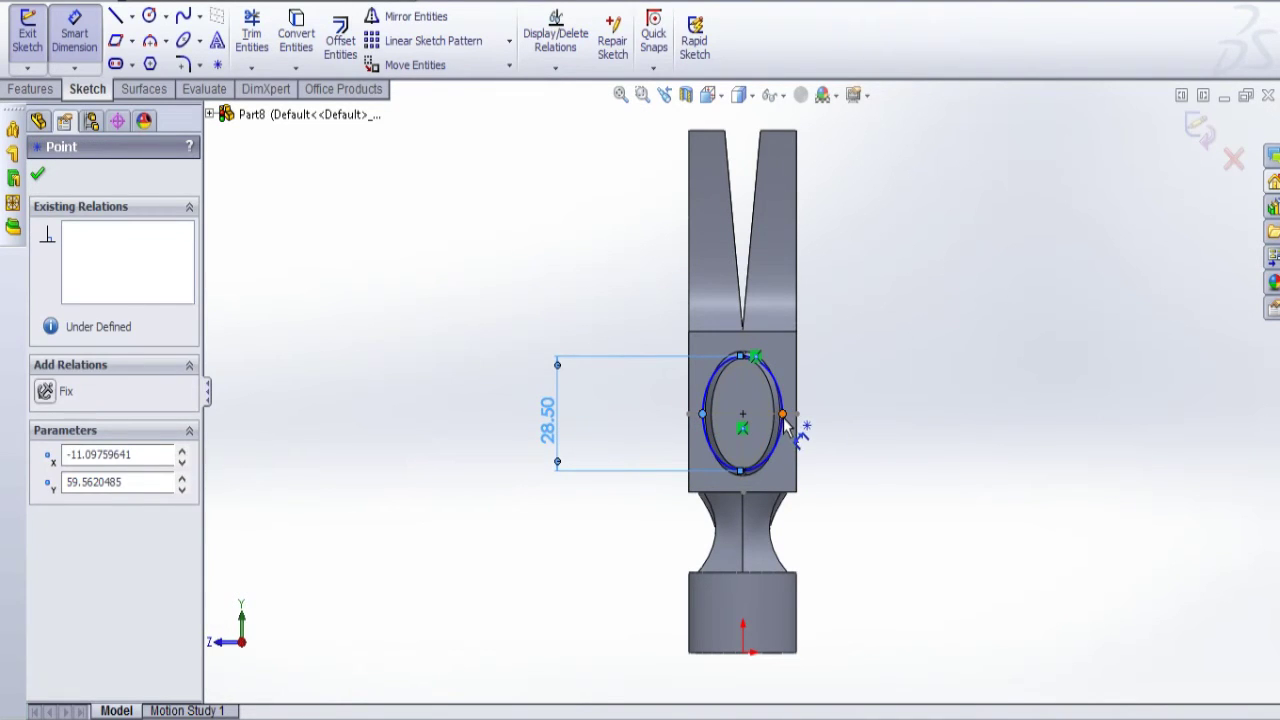
{"action": "left_click", "coordinate": [784, 418]}
{"action": "left_click", "coordinate": [1013, 428]}
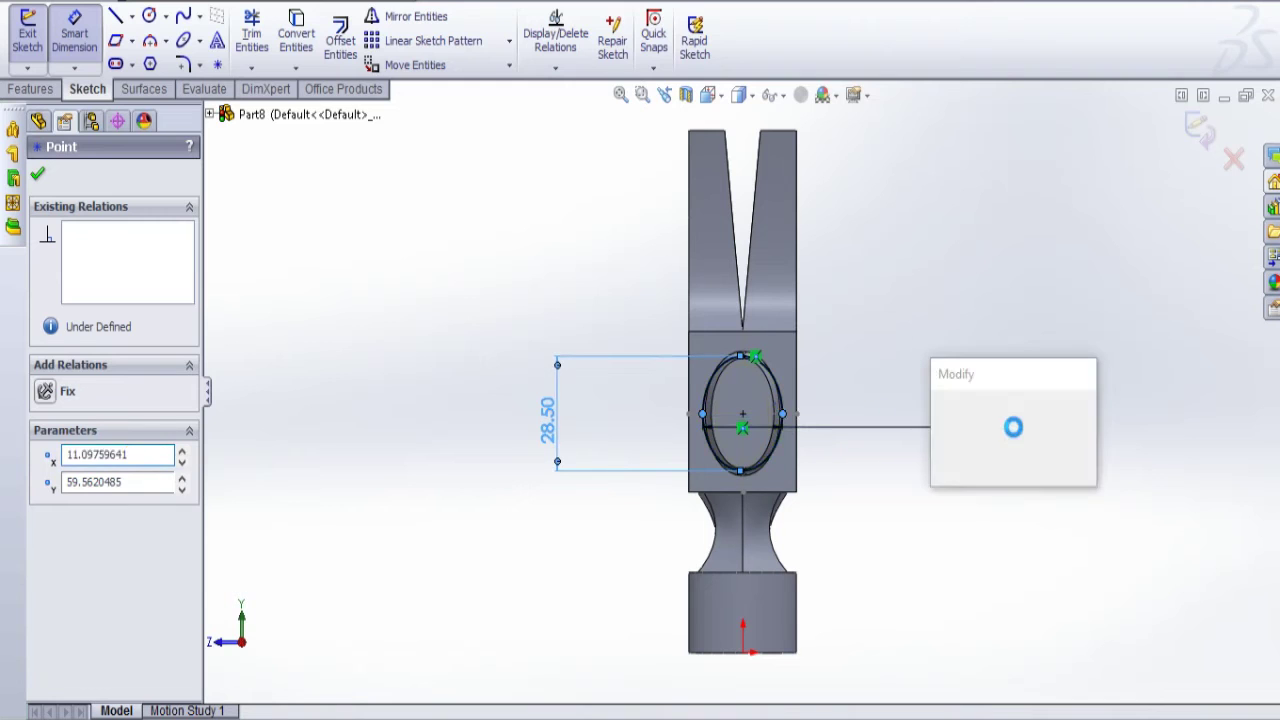
{"action": "type", "text": "20"}
{"action": "key", "text": "Return"}
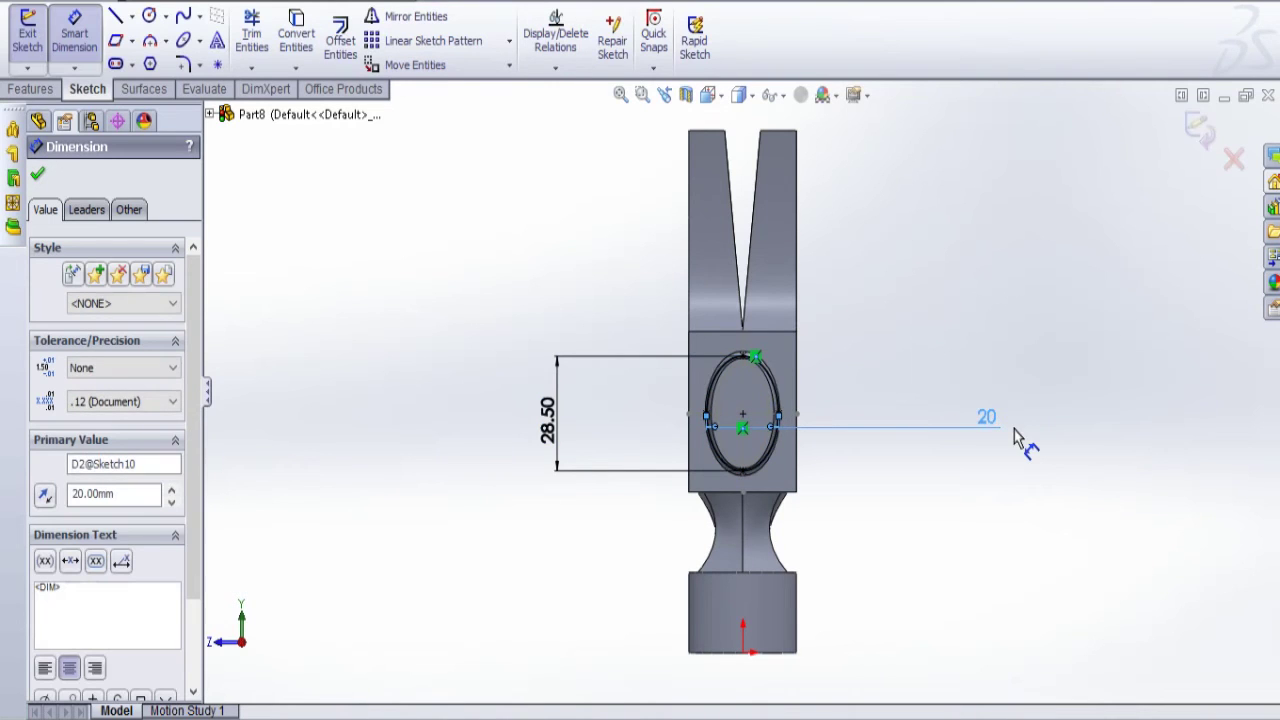
{"action": "scroll", "coordinate": [829, 420], "scroll_direction": "down", "scroll_amount": 3}
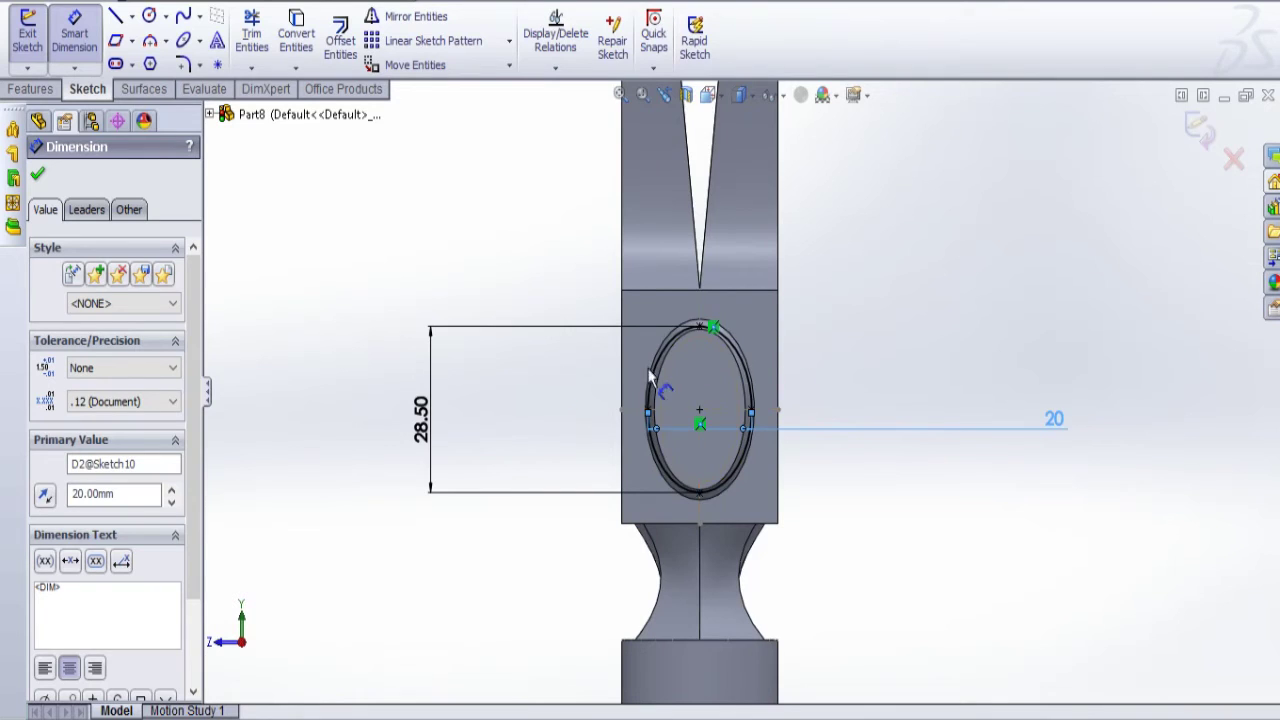
{"action": "scroll", "coordinate": [900, 600], "scroll_direction": "up", "scroll_amount": 1}
{"action": "middle_click_drag", "start_coordinate": [808, 522], "coordinate": [858, 522]}
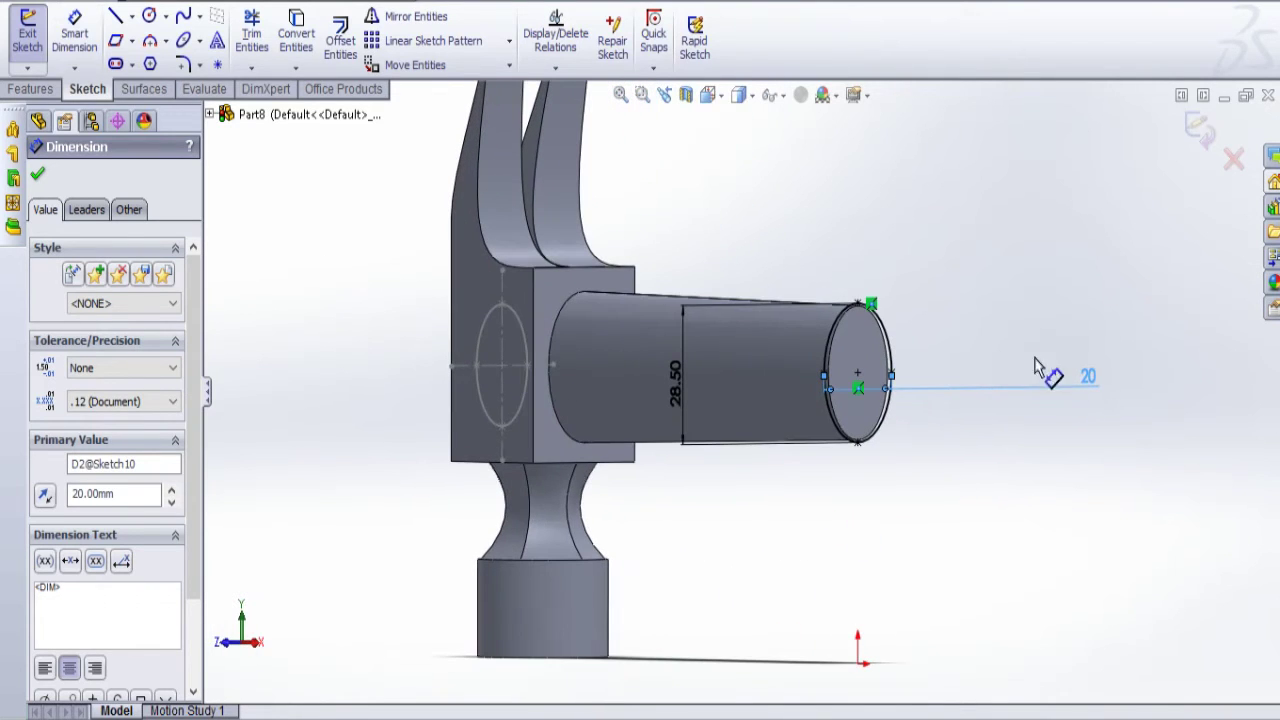
{"action": "left_click", "coordinate": [1200, 128]}
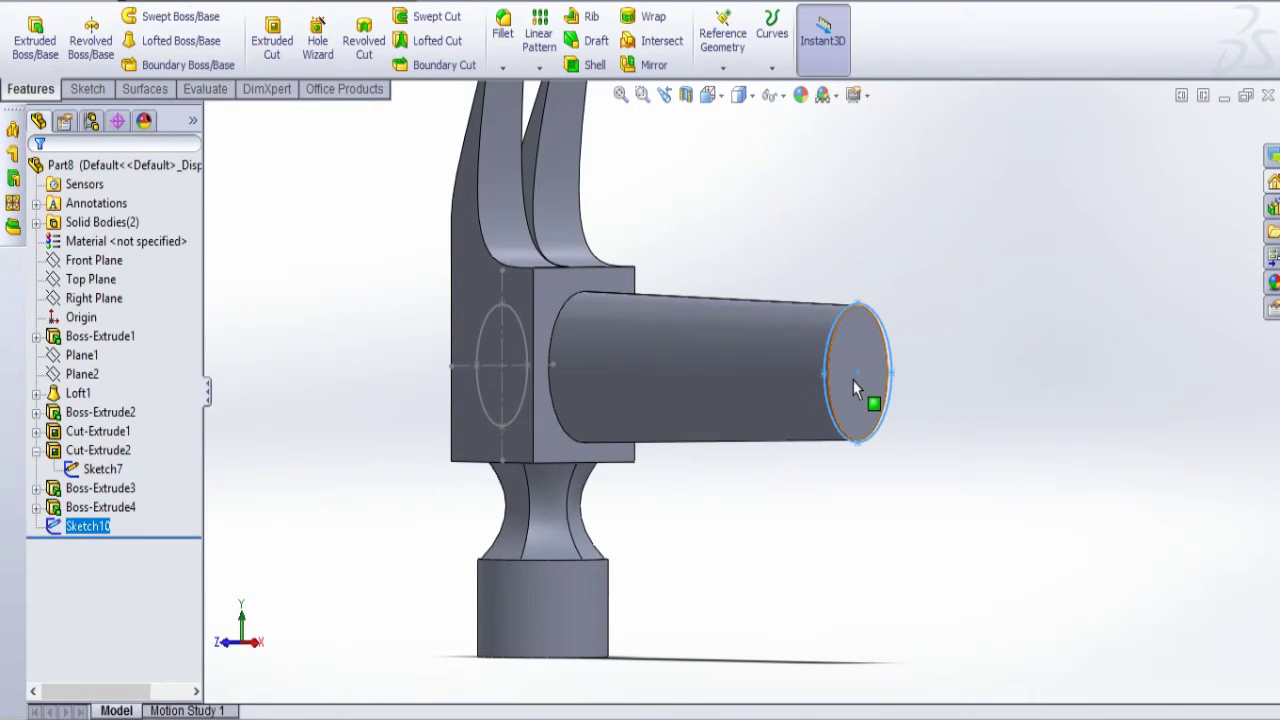
Create a reference plane offset 50 mm outward from the handle's end face
{"action": "left_click", "coordinate": [858, 410]}
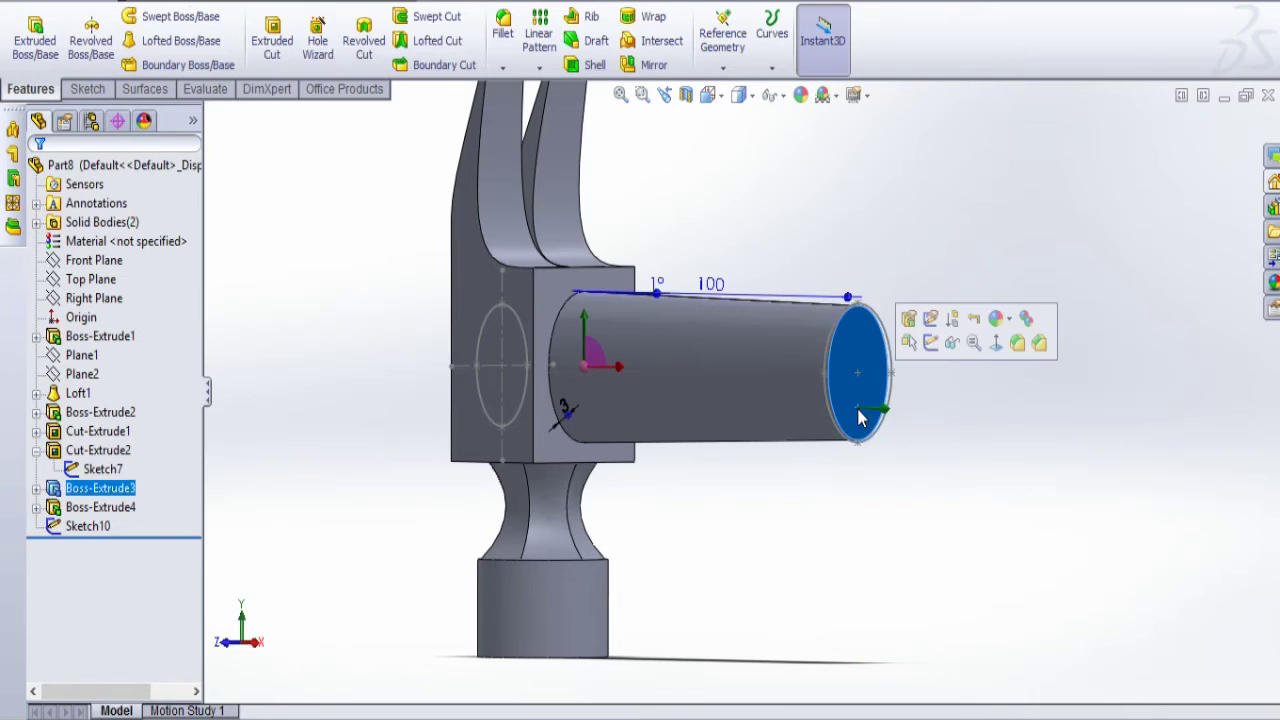
{"action": "left_click", "coordinate": [722, 67]}
{"action": "left_click", "coordinate": [772, 90]}
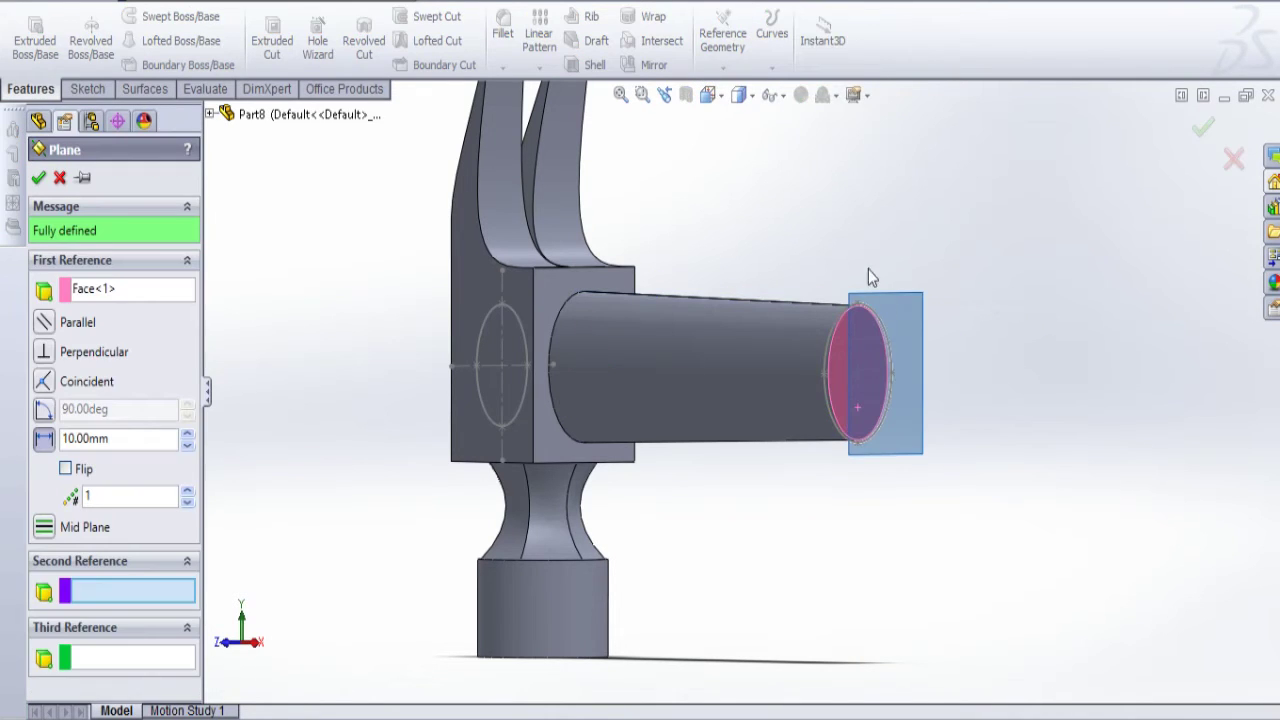
{"action": "double_click", "coordinate": [127, 443]}
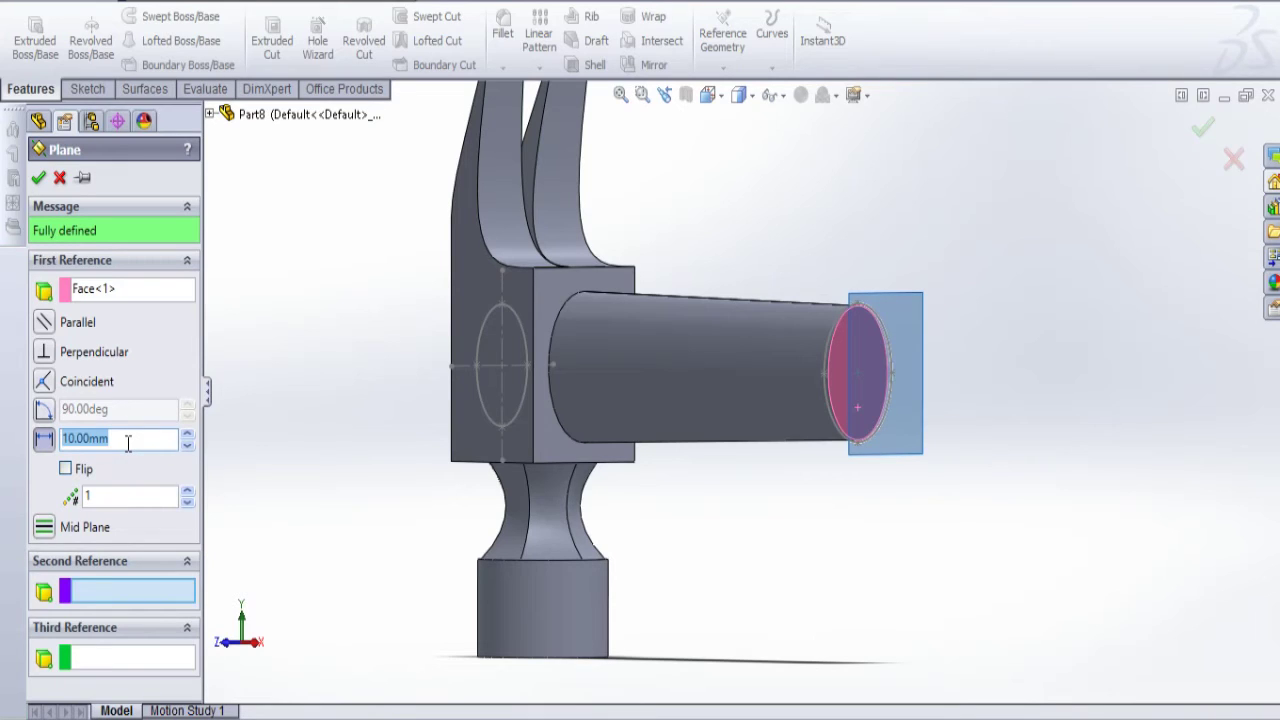
{"action": "type", "text": "50"}
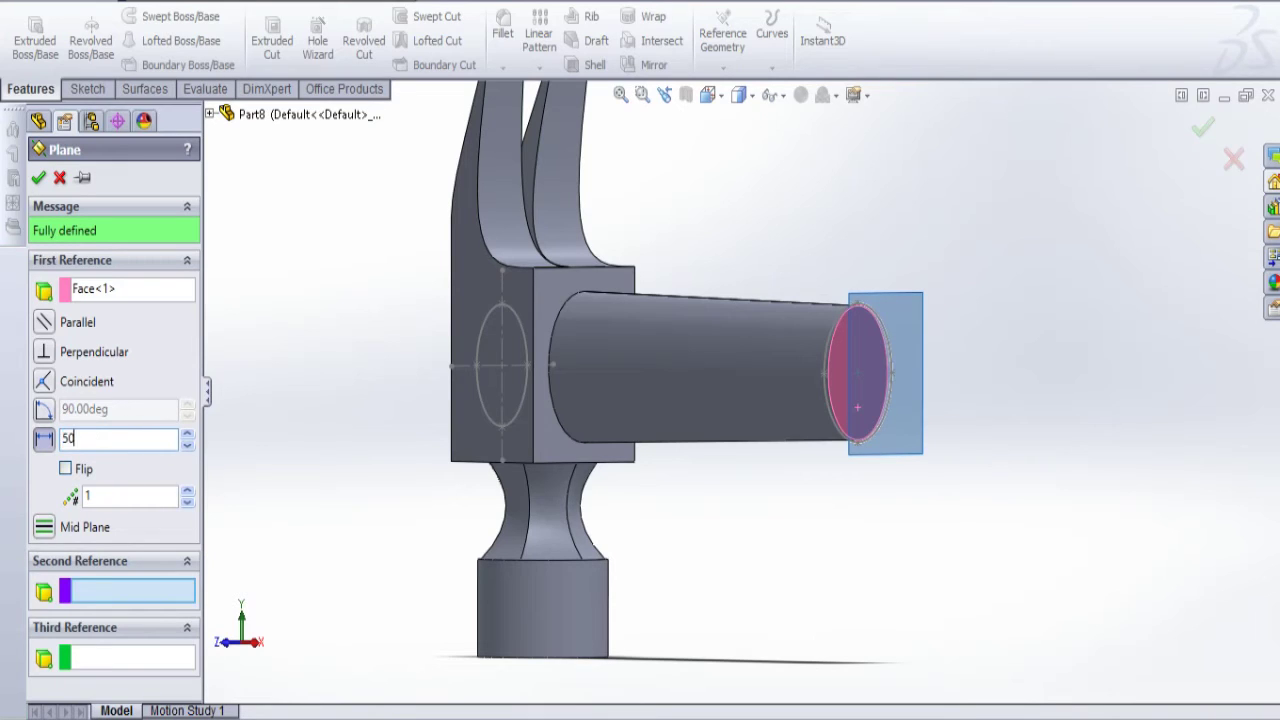
{"action": "key", "text": "Return"}
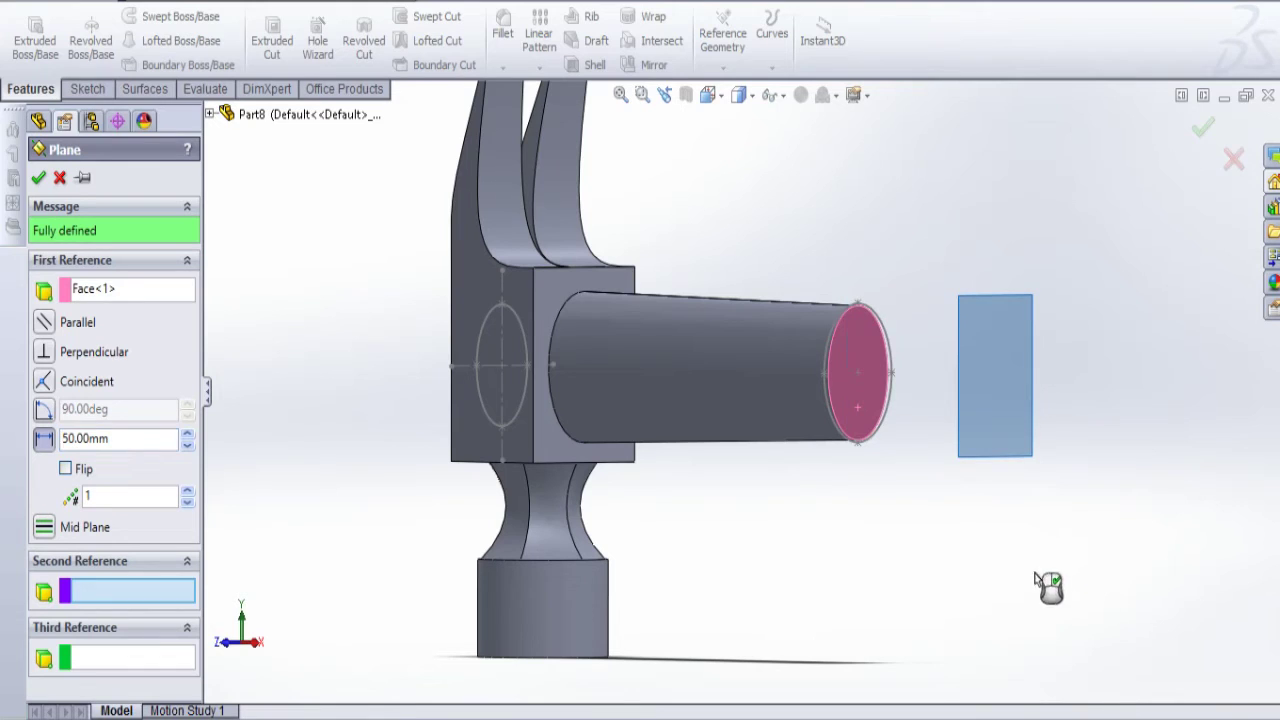
{"action": "left_click", "coordinate": [1201, 134]}
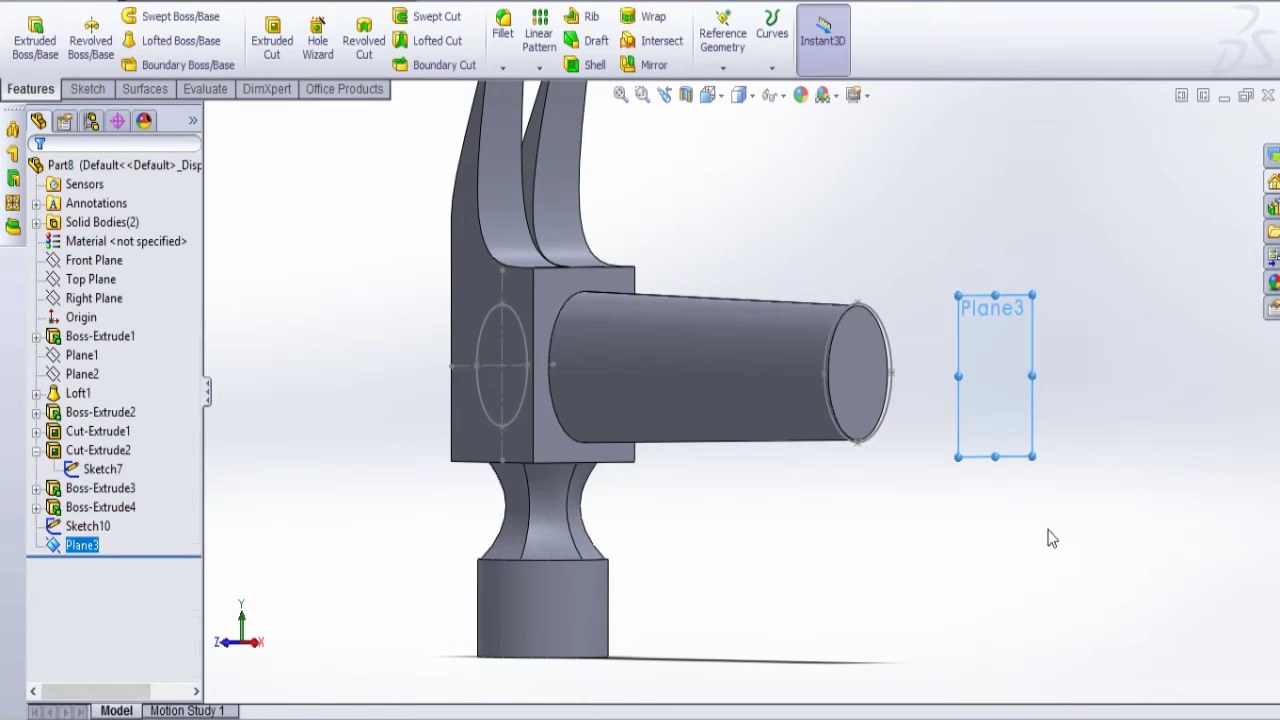
Create another reference plane offset 60 mm from Plane3, farther out along the handle direction
{"action": "left_click", "coordinate": [1018, 463]}
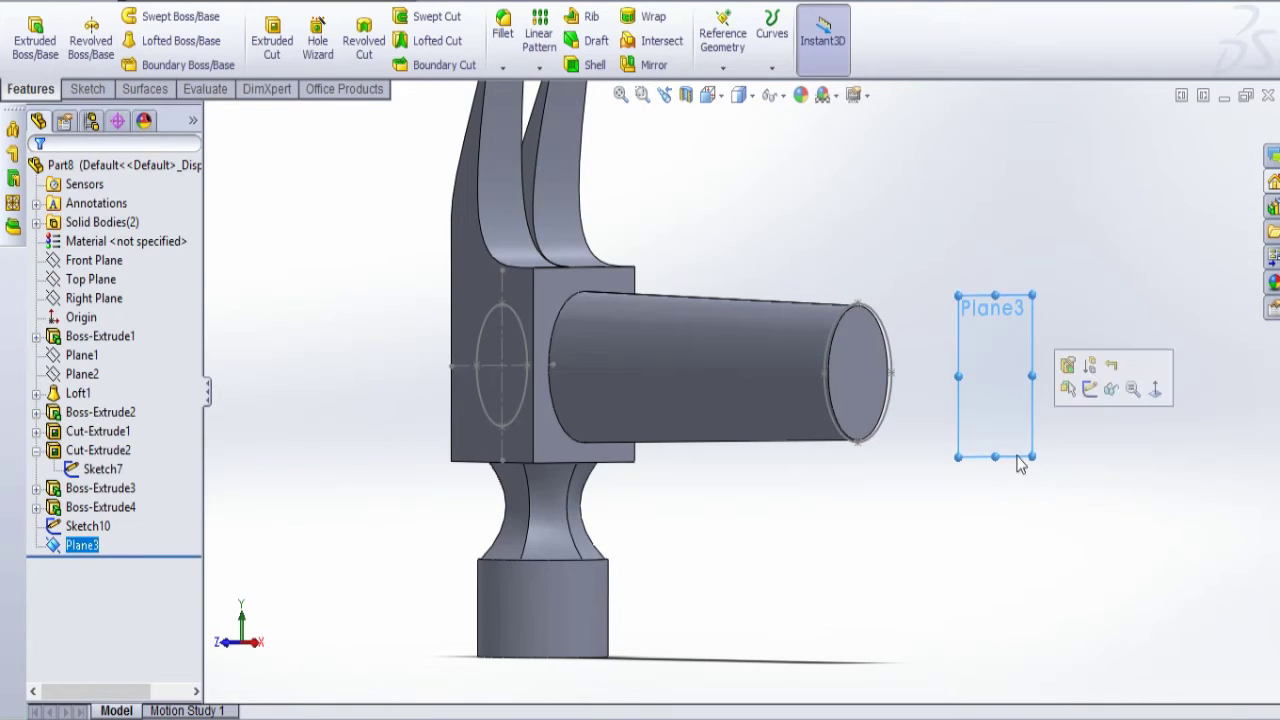
{"action": "left_click", "coordinate": [722, 40]}
{"action": "left_click", "coordinate": [742, 90]}
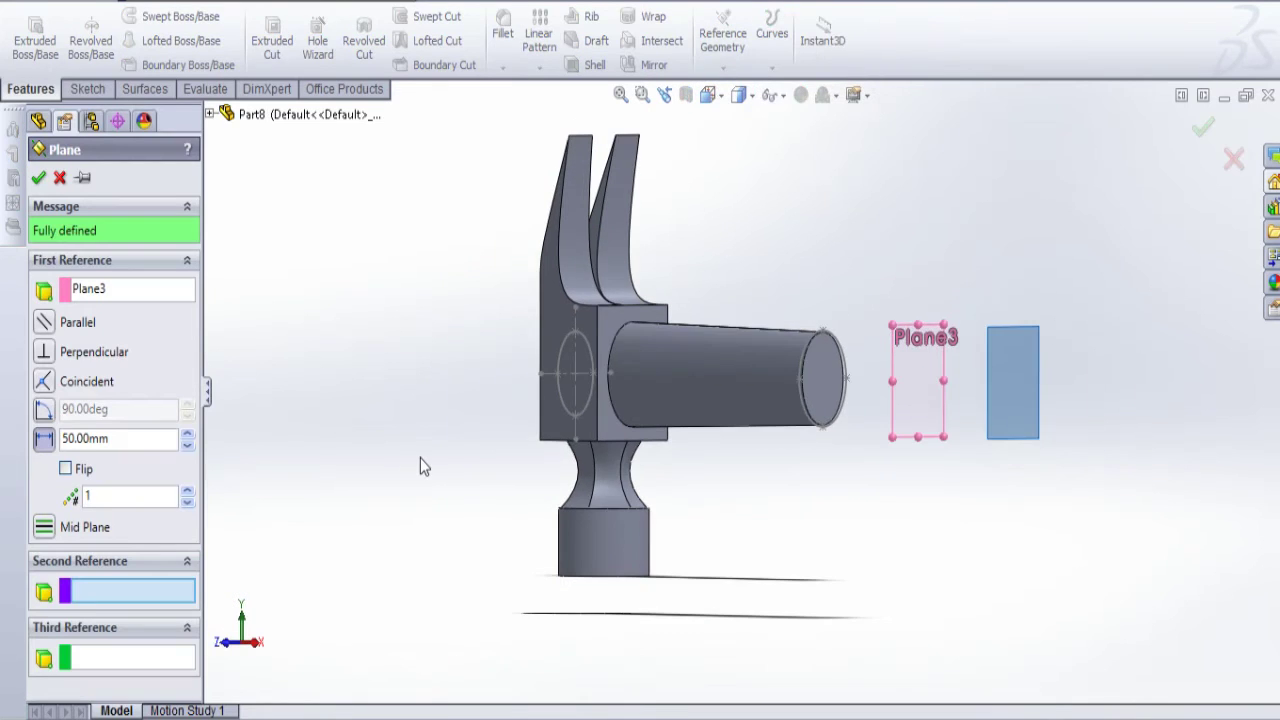
{"action": "double_click", "coordinate": [146, 438]}
{"action": "type", "text": "6"}
{"action": "key", "text": "Return"}
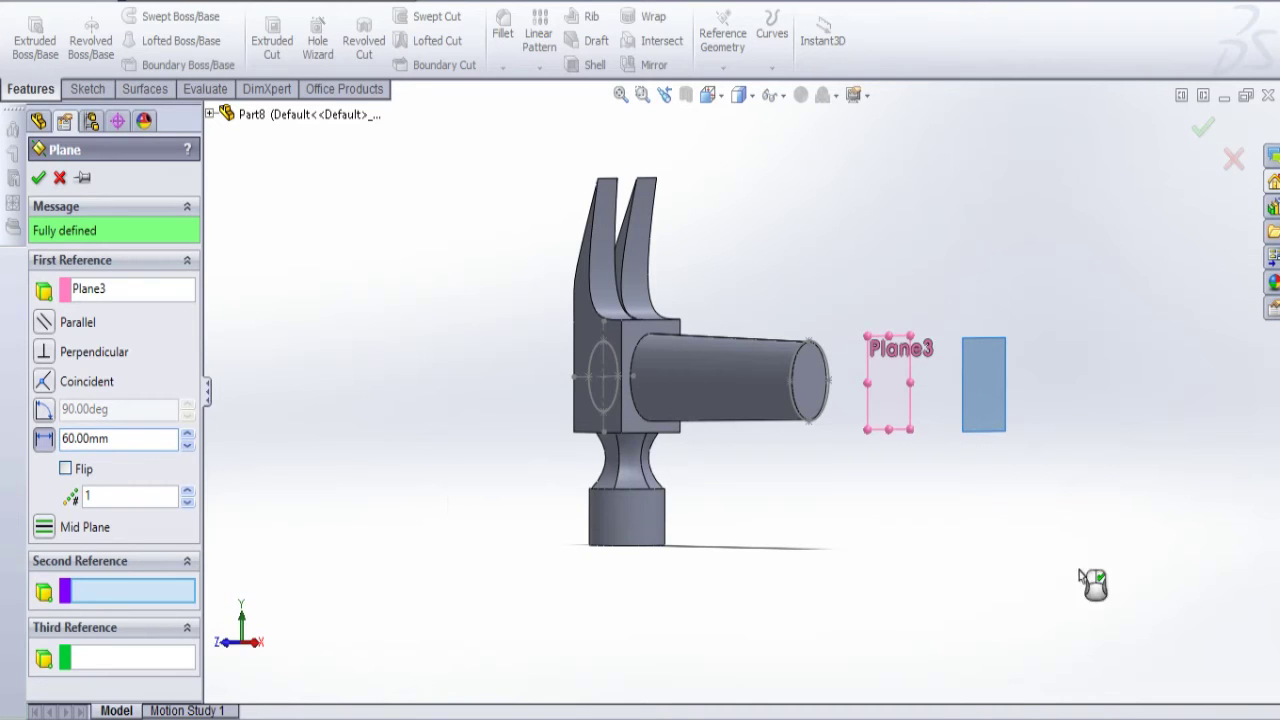
{"action": "left_click", "coordinate": [1203, 127]}
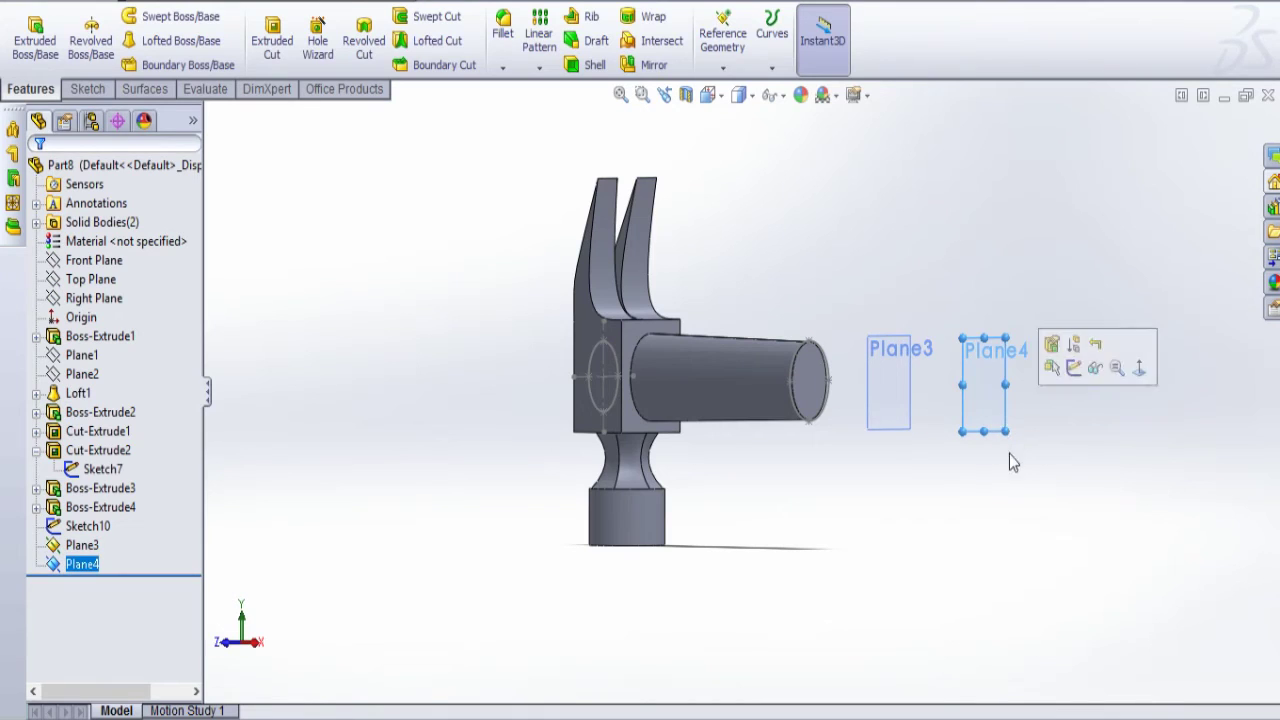
Create a reference plane offset 40 mm from Plane4, farther out along the handle direction
{"action": "left_click", "coordinate": [723, 60]}
{"action": "left_click", "coordinate": [742, 88]}
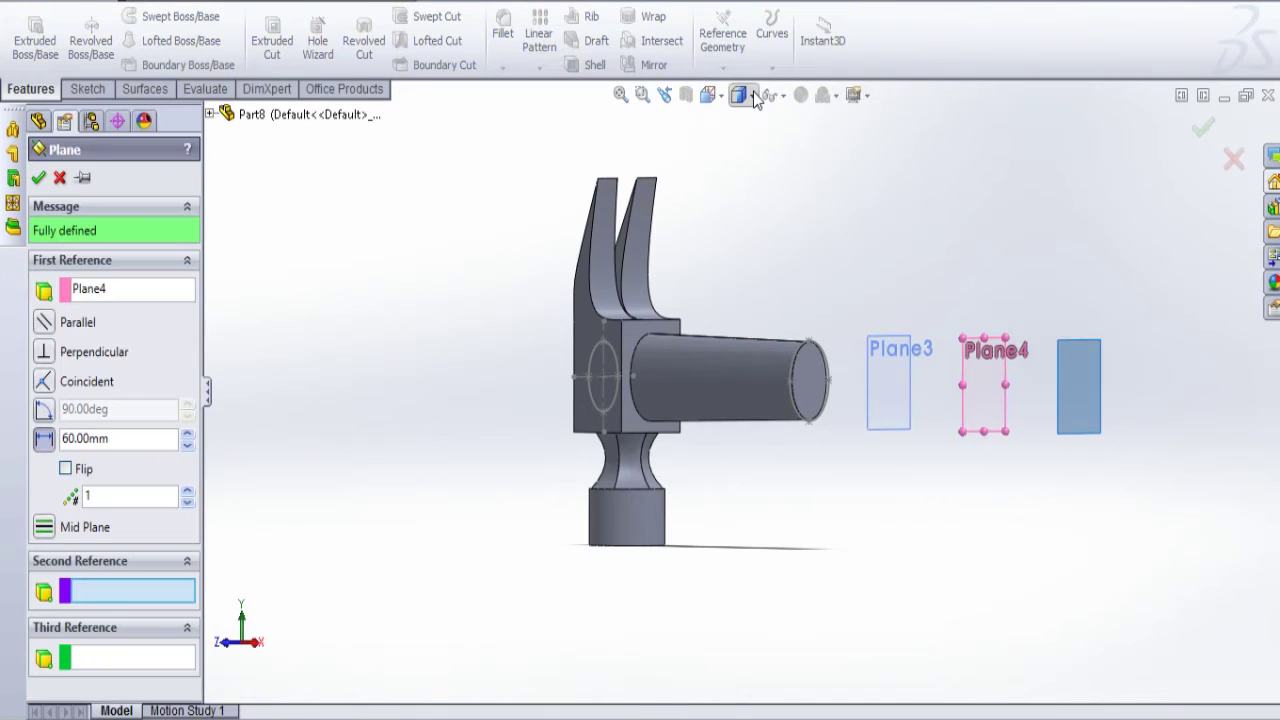
{"action": "double_click", "coordinate": [146, 434]}
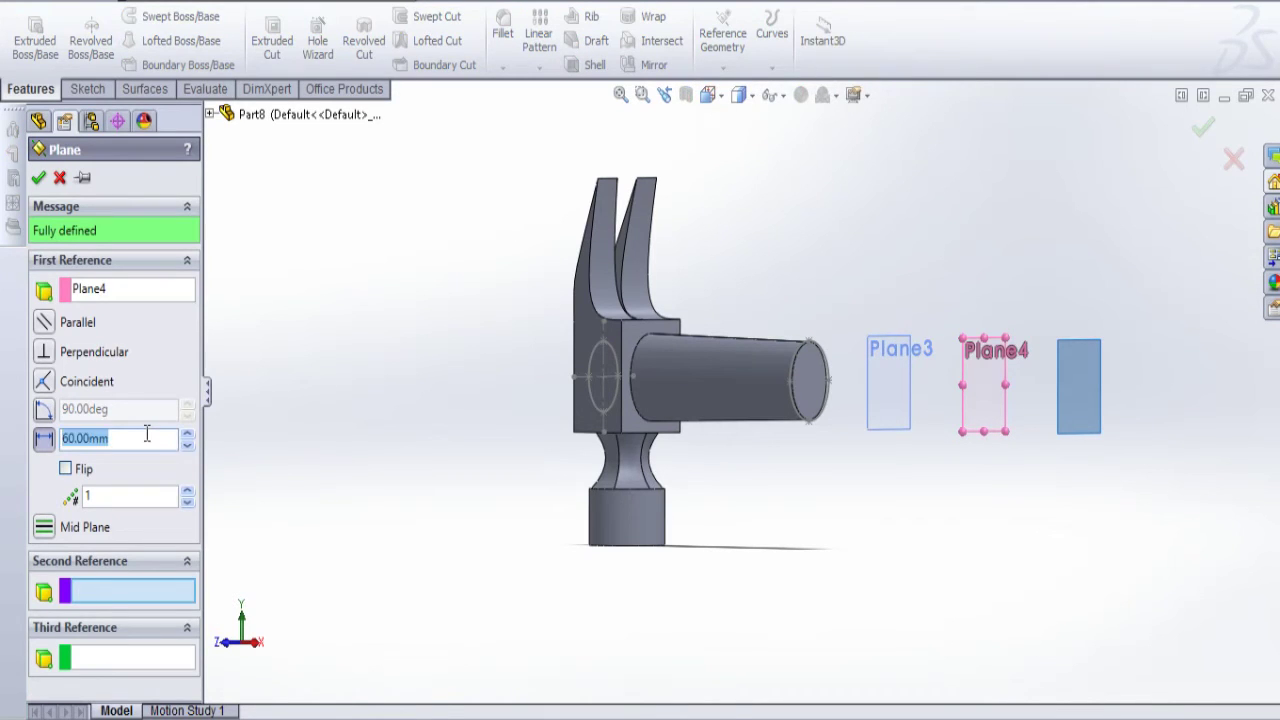
{"action": "type", "text": "40"}
{"action": "key", "text": "Return"}
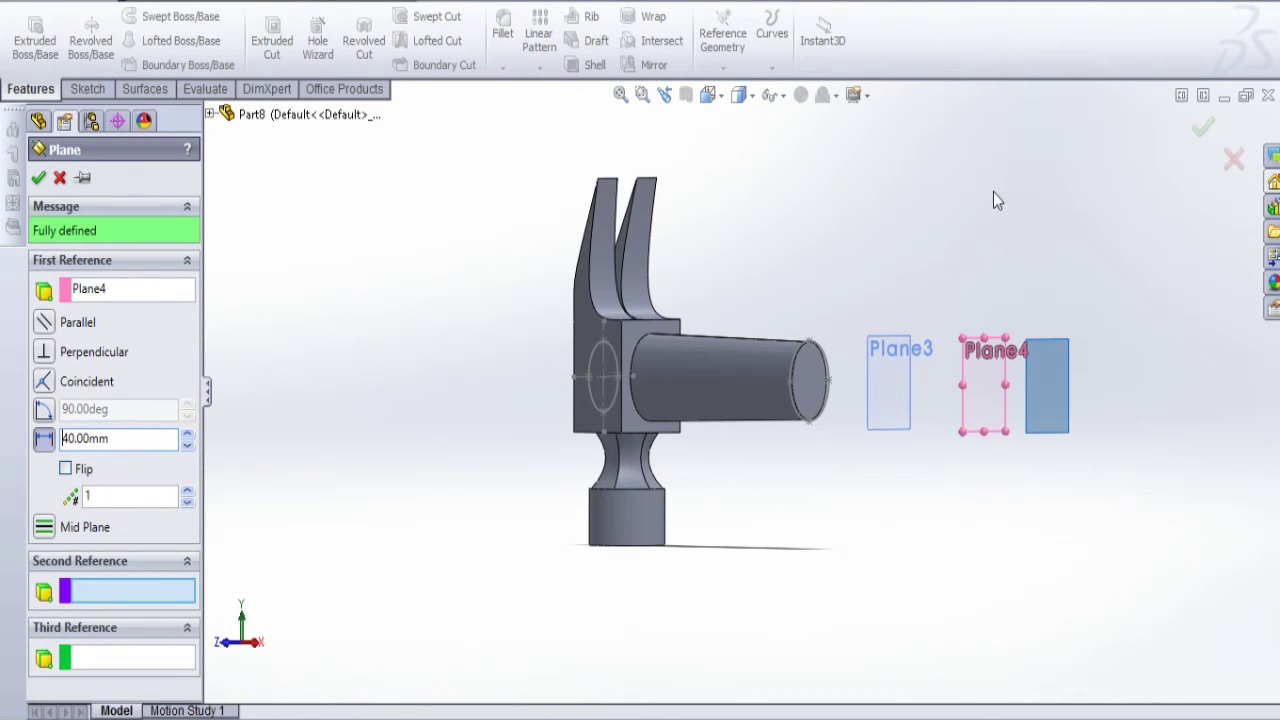
{"action": "left_click", "coordinate": [1200, 130]}
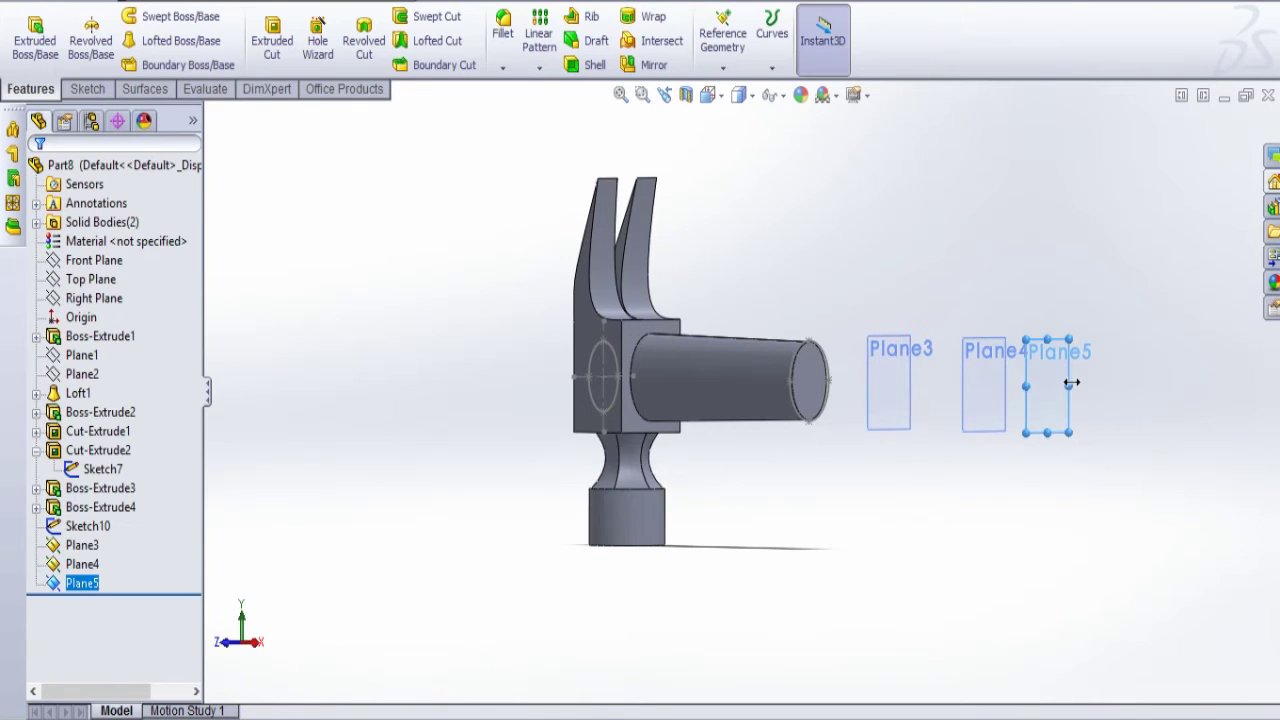
Sketch an upright ellipse on Plane3 centred on the handle axis, with radii of about 17.1 mm and 12.9 mm
{"action": "middle_click_drag", "start_coordinate": [886, 425], "coordinate": [883, 447]}
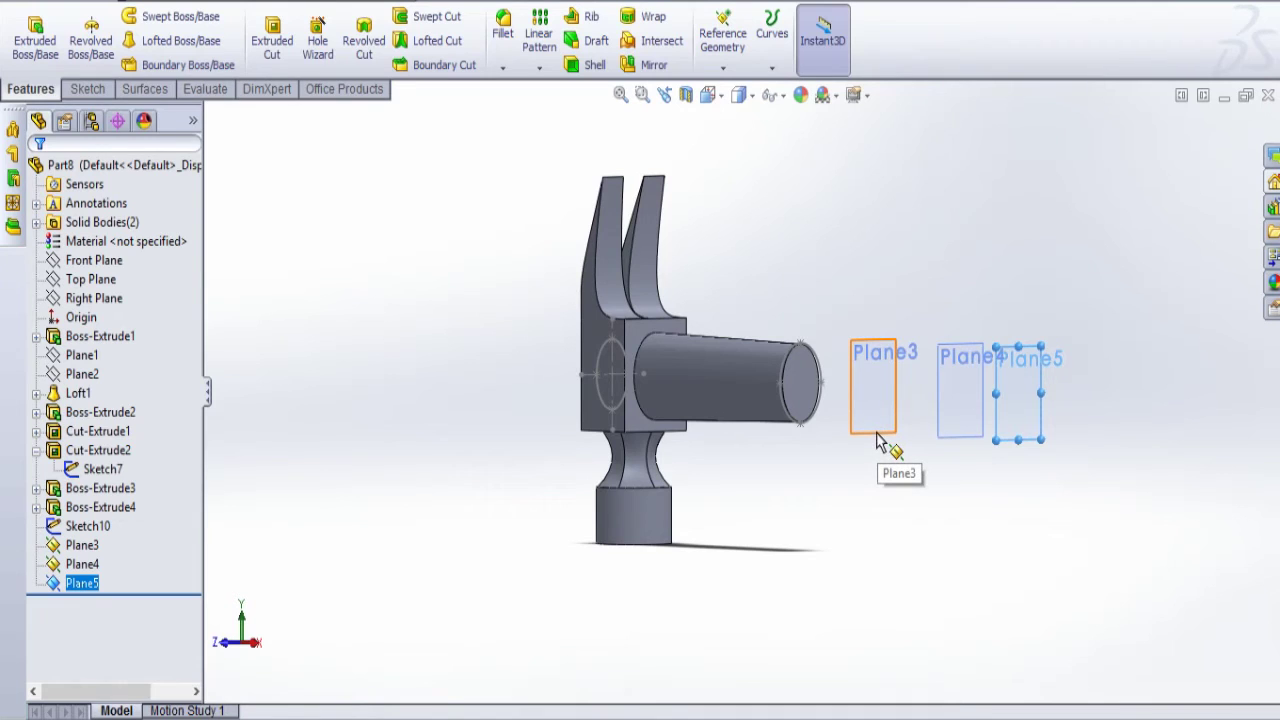
{"action": "left_click", "coordinate": [877, 441]}
{"action": "left_click", "coordinate": [948, 362]}
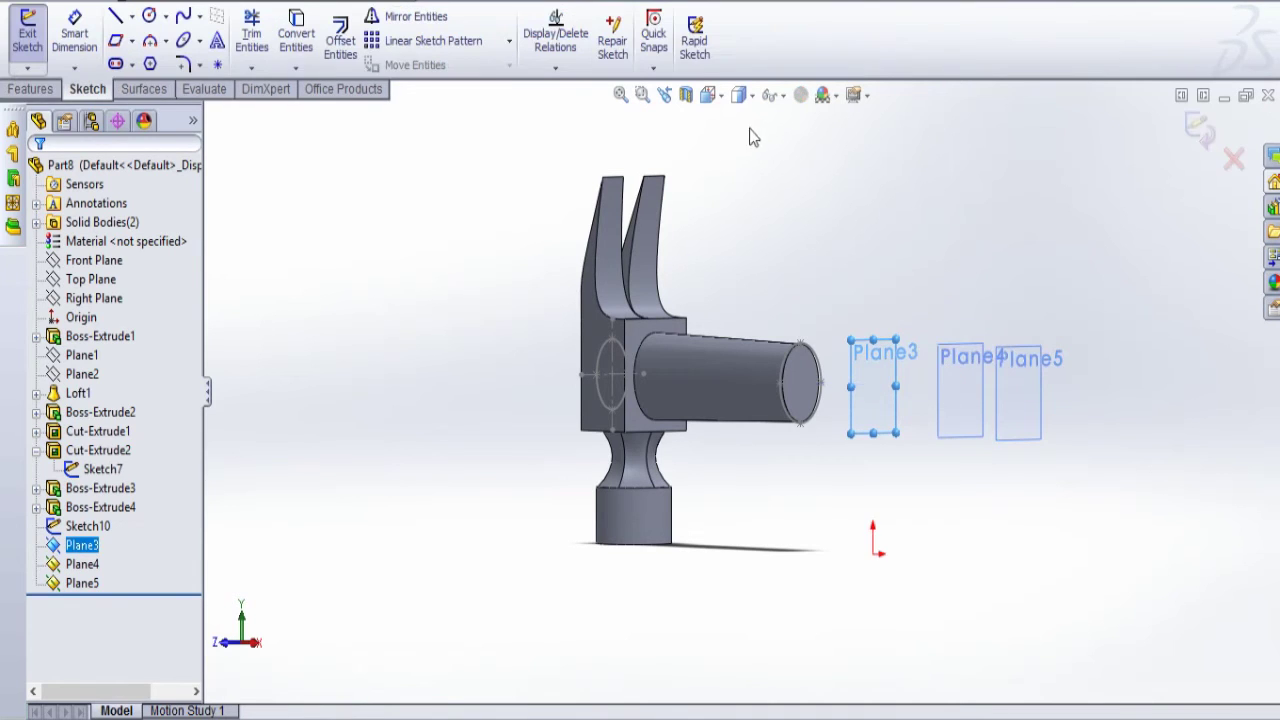
{"action": "left_click", "coordinate": [708, 95]}
{"action": "left_click", "coordinate": [804, 201]}
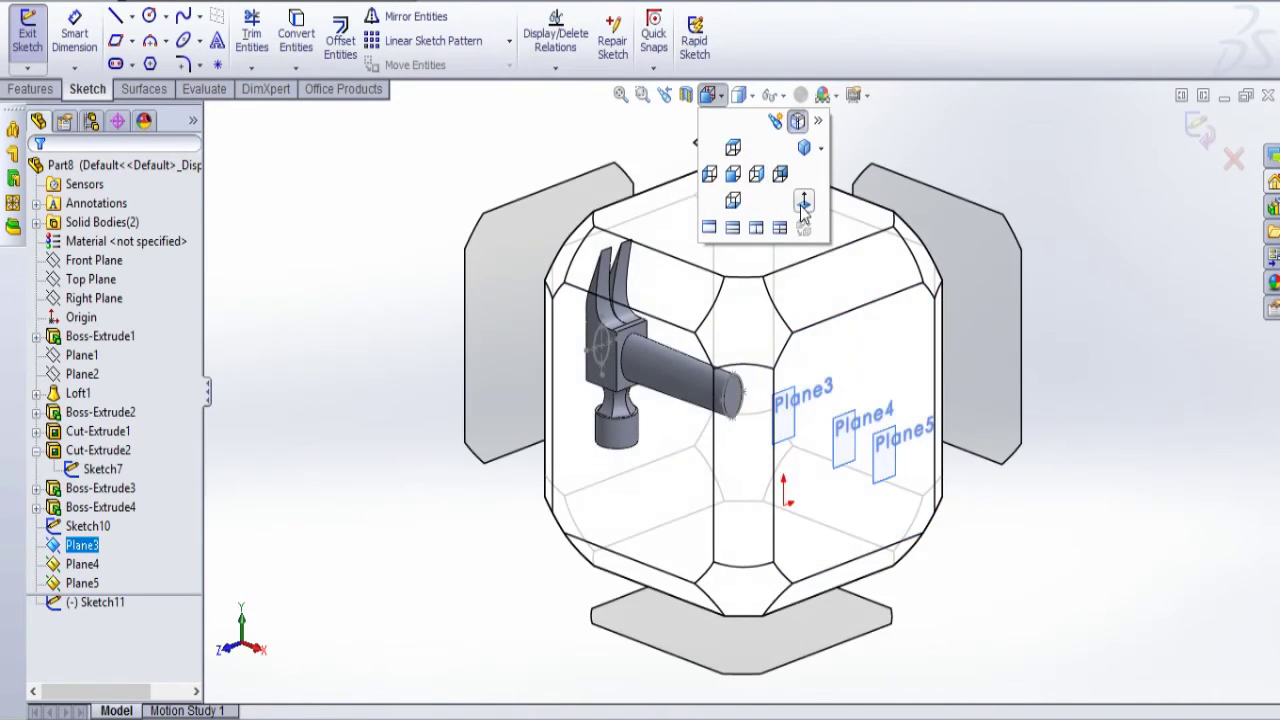
{"action": "left_click", "coordinate": [804, 203]}
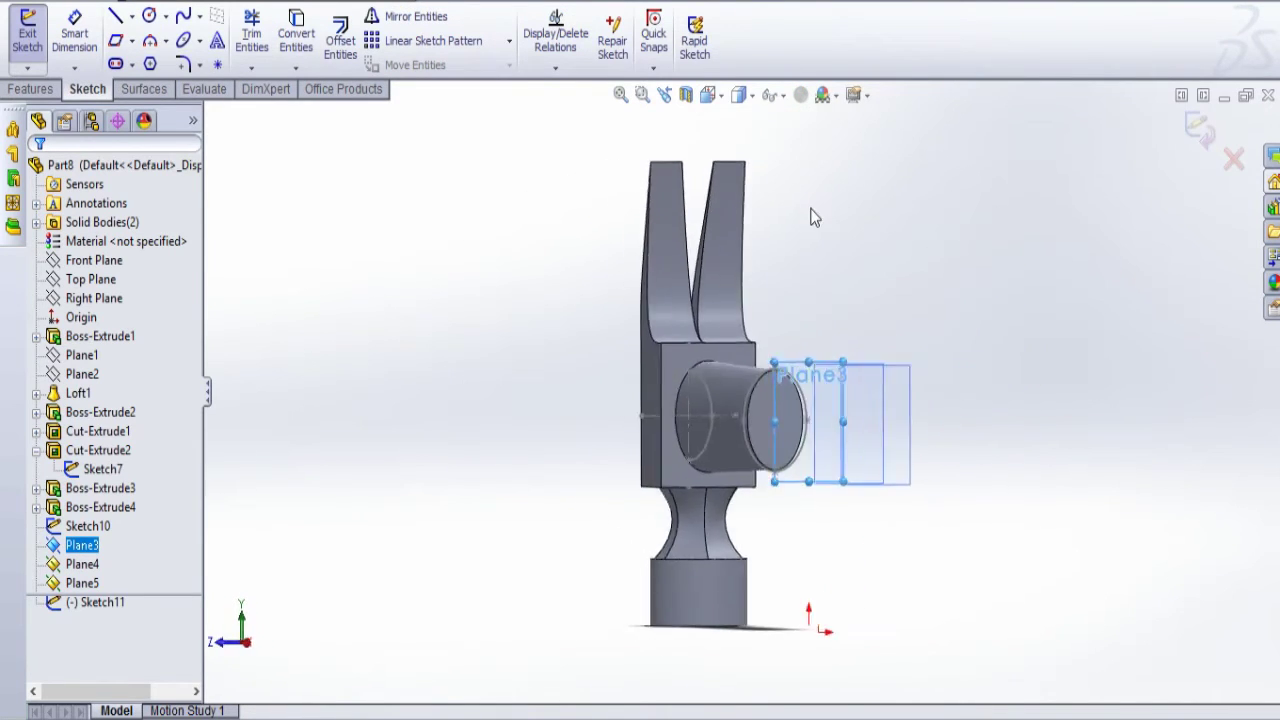
{"action": "left_click", "coordinate": [184, 42]}
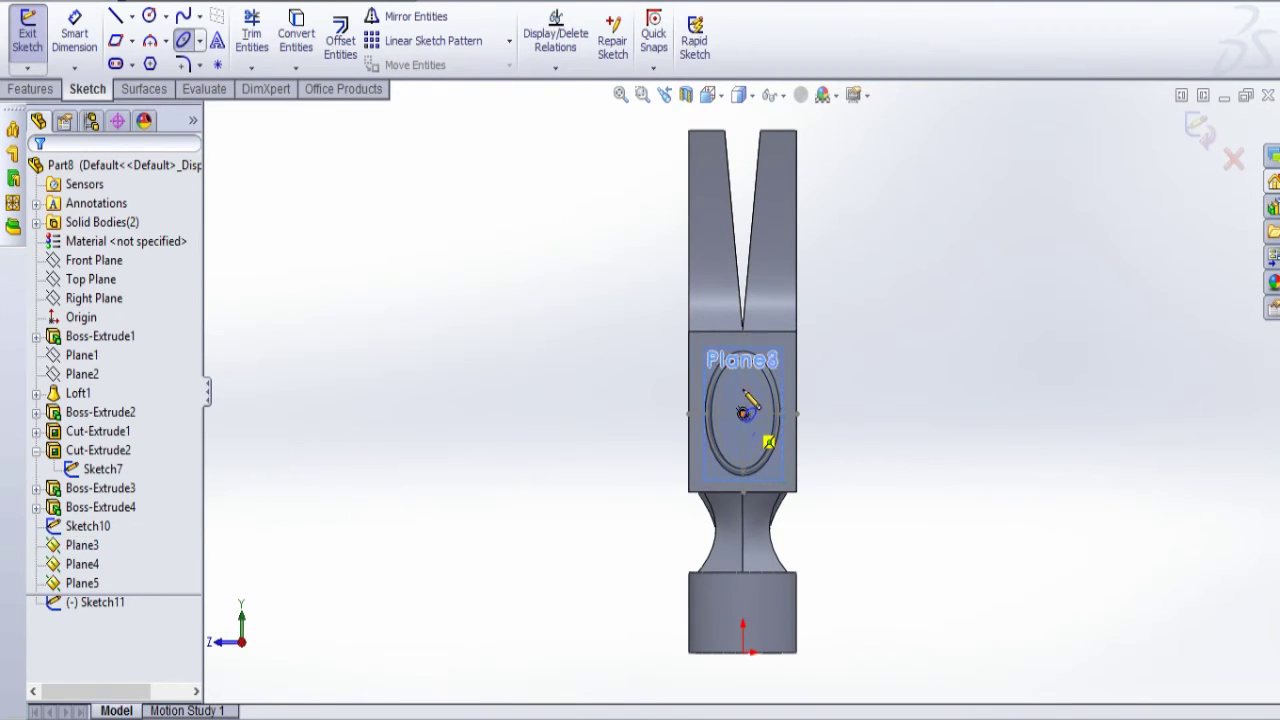
{"action": "left_click", "coordinate": [742, 413]}
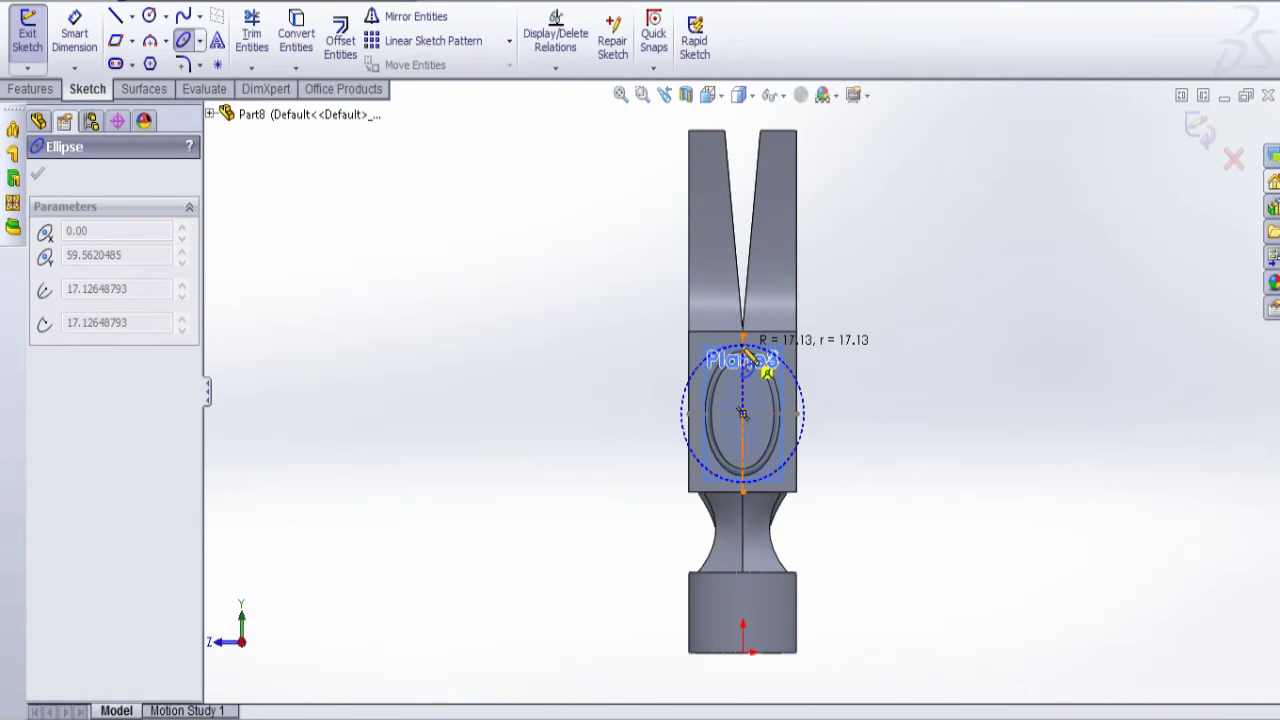
{"action": "left_click", "coordinate": [744, 352]}
{"action": "left_click", "coordinate": [704, 362]}
{"action": "left_click", "coordinate": [705, 356]}
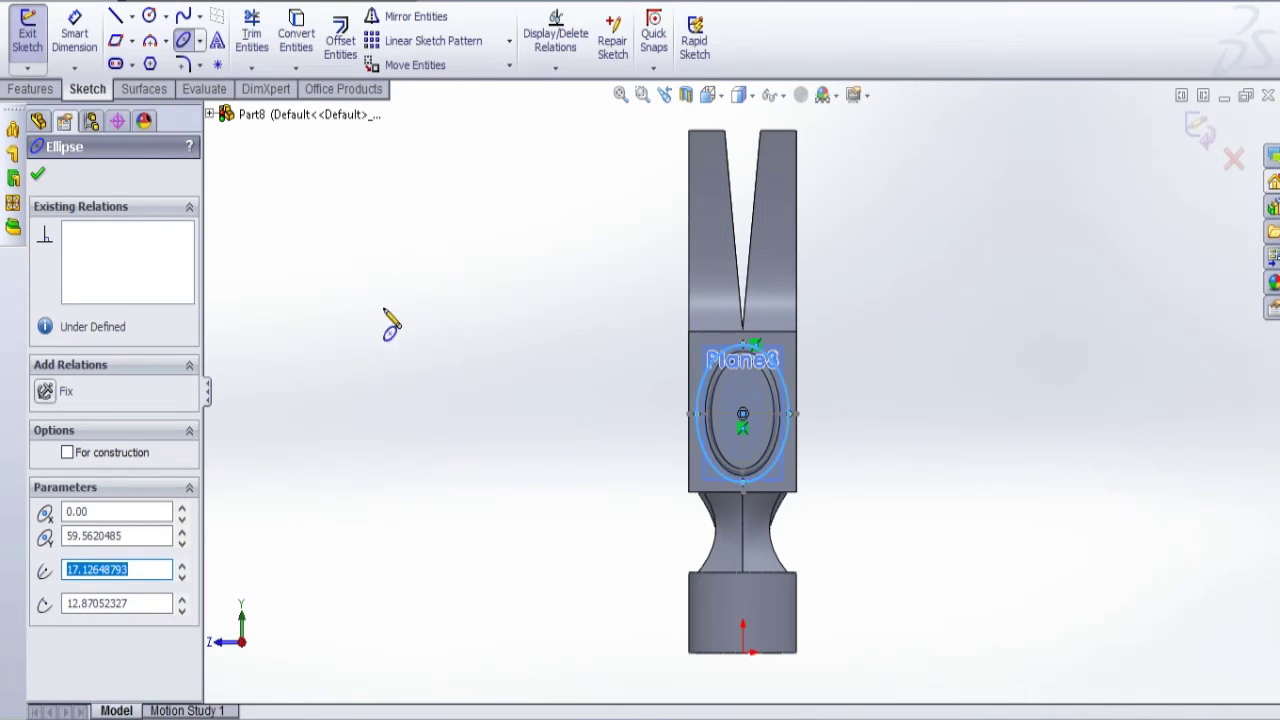
Dimension the Plane3 ellipse's vertical axis to 22 mm between its upper and lower points
{"action": "left_click", "coordinate": [76, 36]}
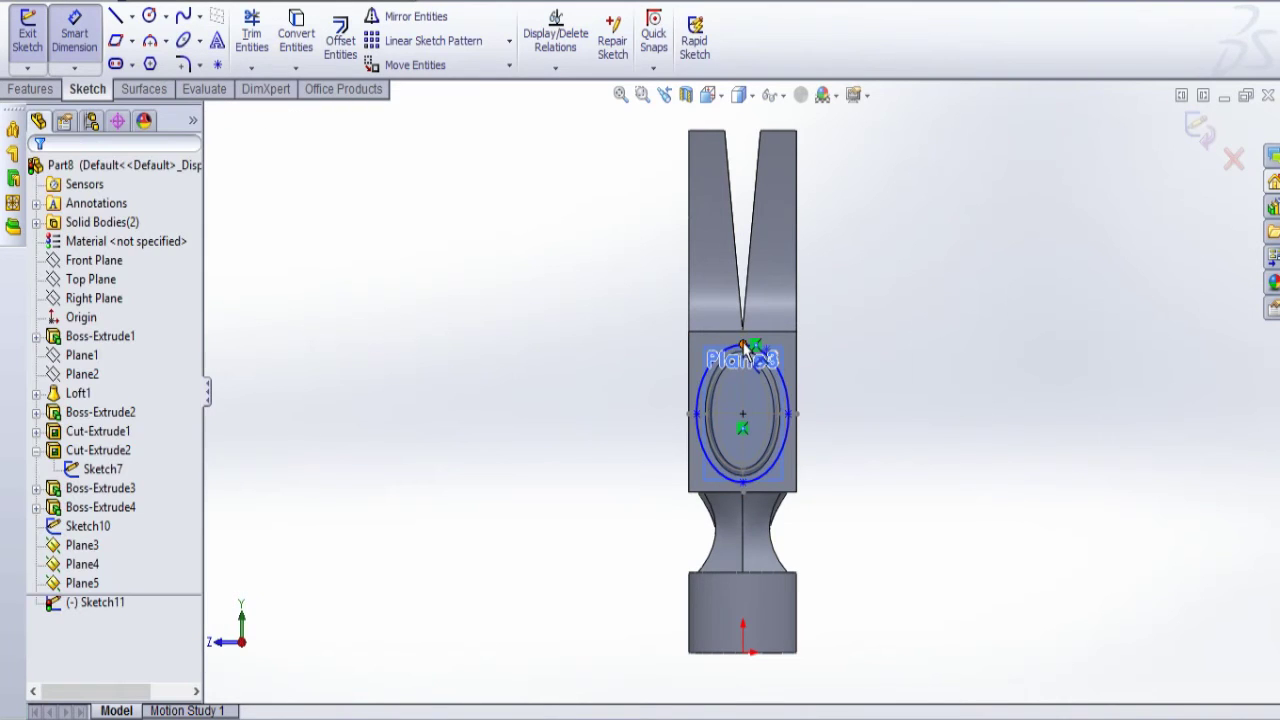
{"action": "left_click", "coordinate": [744, 347]}
{"action": "left_click", "coordinate": [744, 484]}
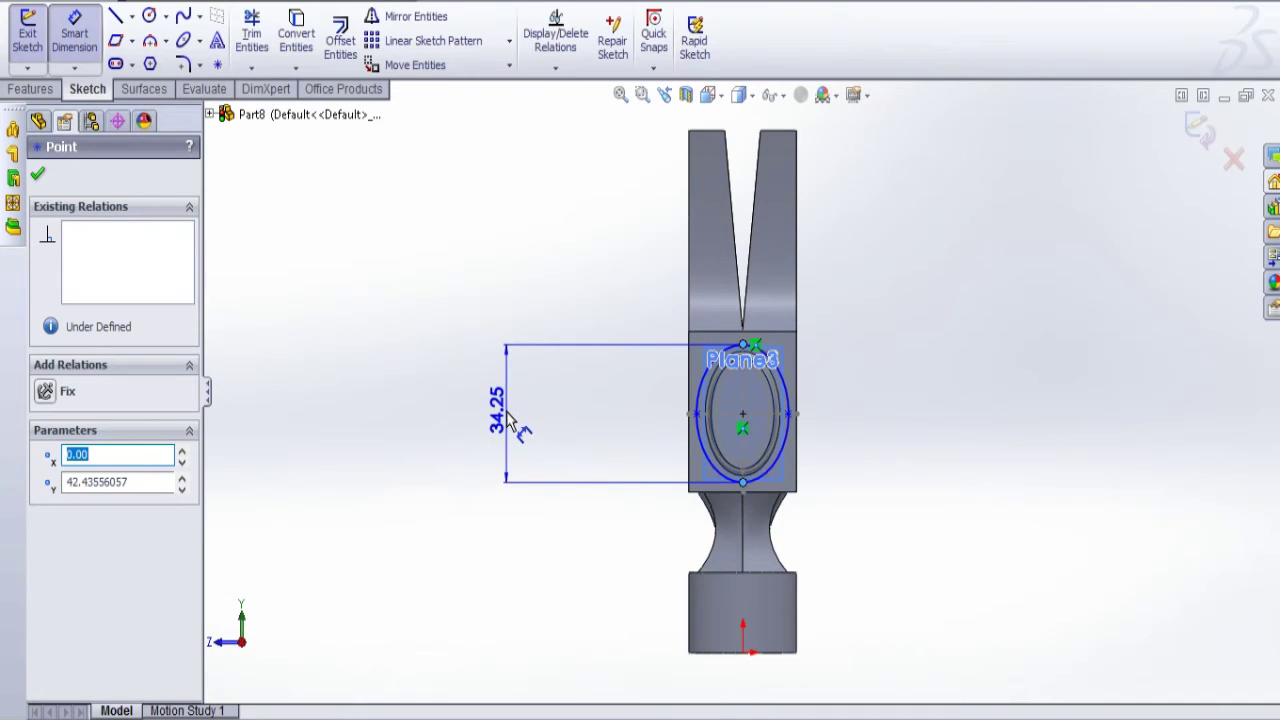
{"action": "left_click", "coordinate": [492, 420]}
{"action": "type", "text": "22"}
{"action": "key", "text": "Return"}
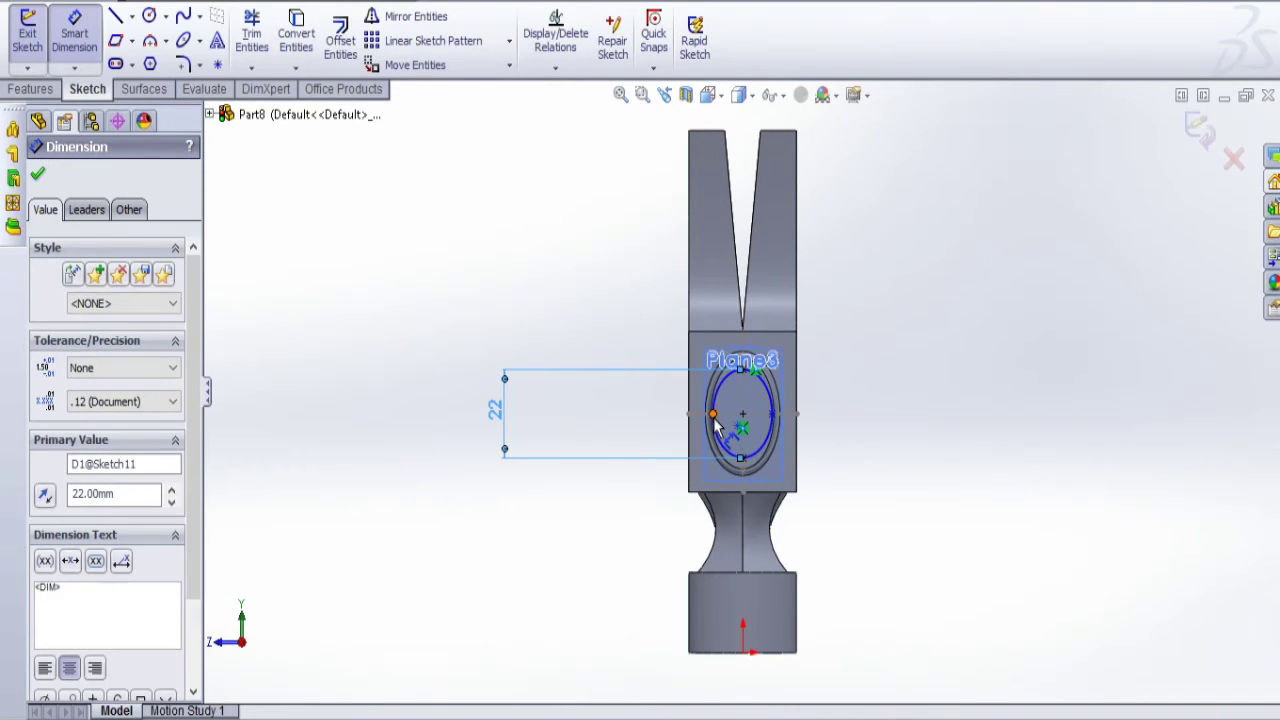
Dimension the Plane3 ellipse's horizontal axis to 15 mm and exit the sketch
{"action": "left_click", "coordinate": [714, 416]}
{"action": "left_click", "coordinate": [773, 420]}
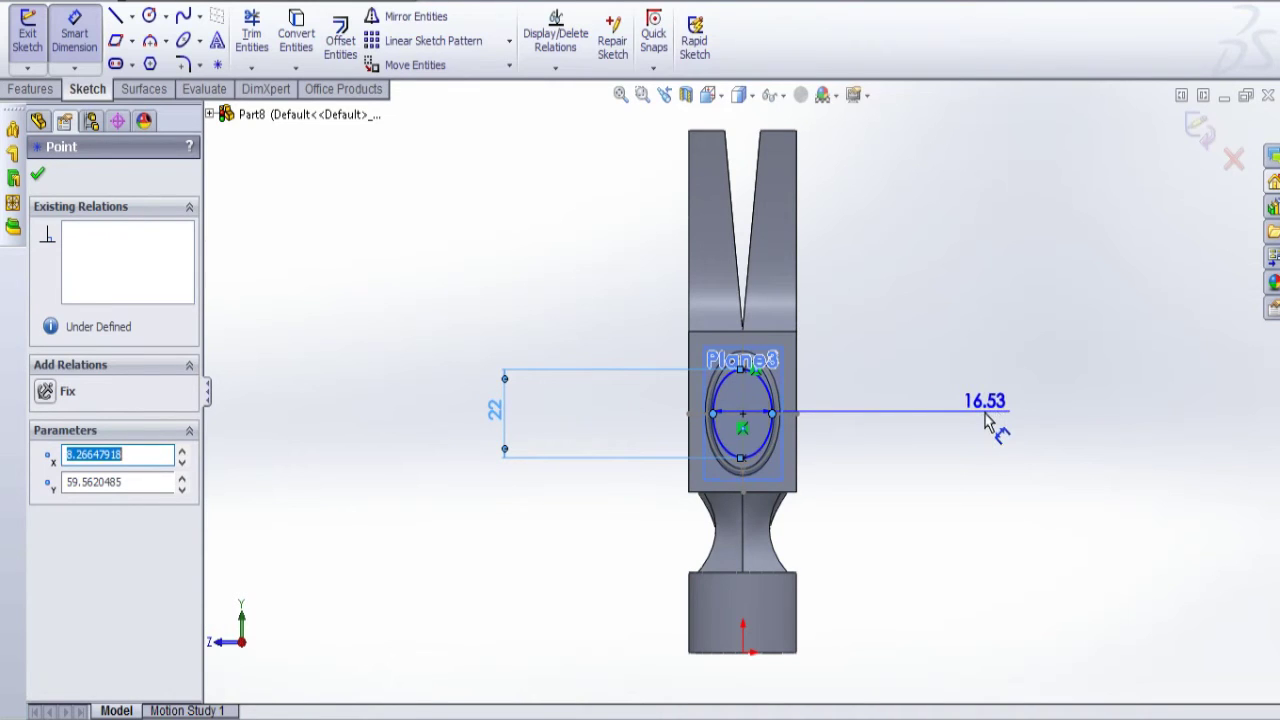
{"action": "left_click", "coordinate": [985, 413]}
{"action": "type", "text": "15"}
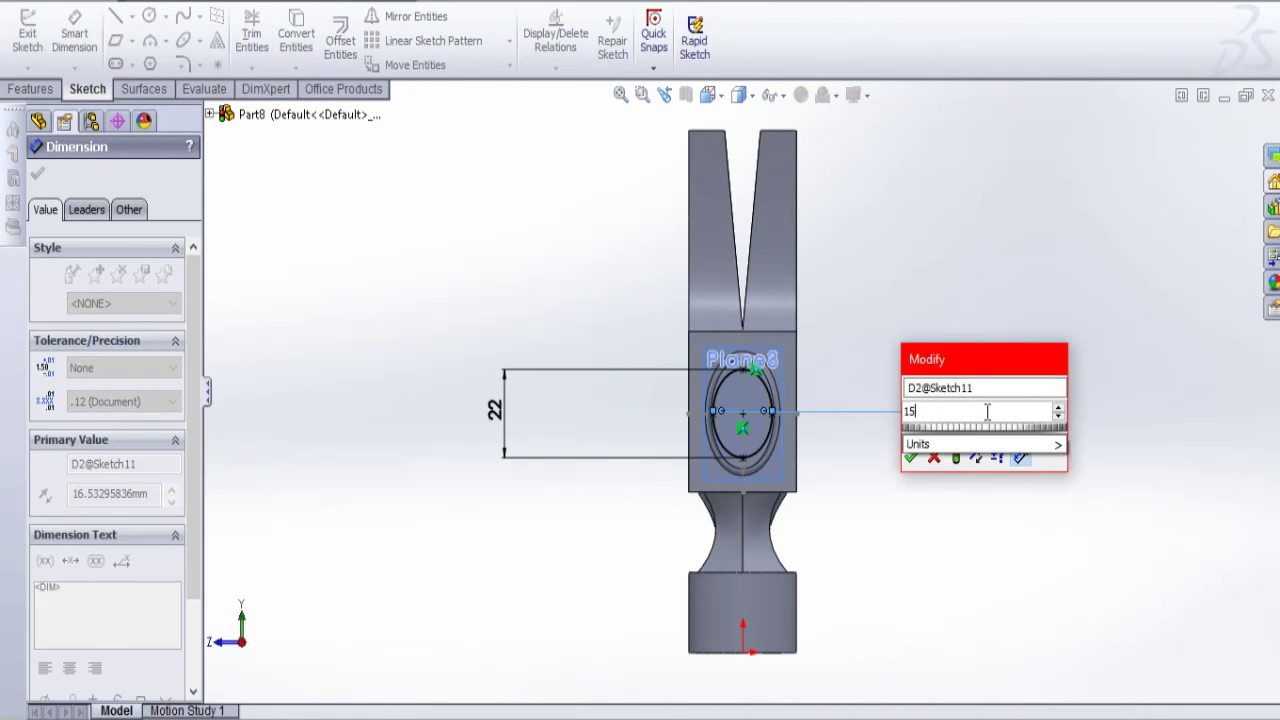
{"action": "key", "text": "Return"}
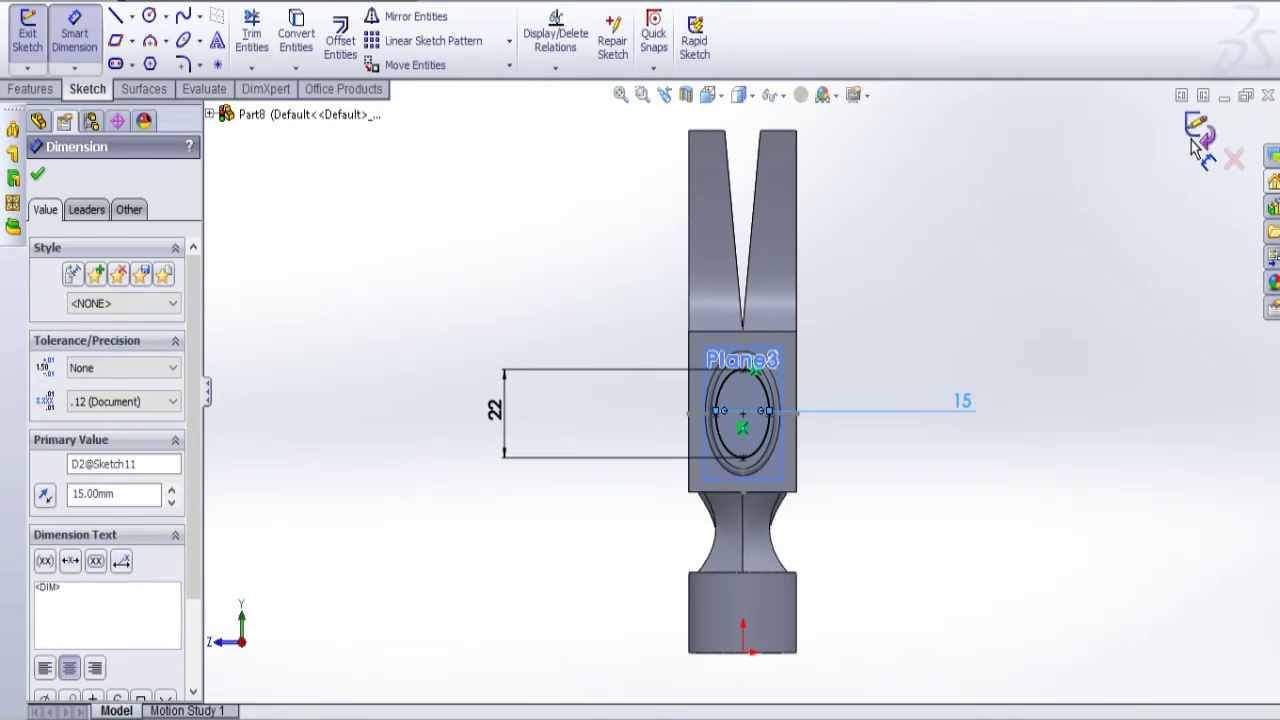
{"action": "left_click", "coordinate": [1200, 128]}
Sketch an upright ellipse about 33.7 mm tall on Plane4, centred on the handle axis
{"action": "middle_click_drag", "start_coordinate": [813, 524], "coordinate": [983, 526]}
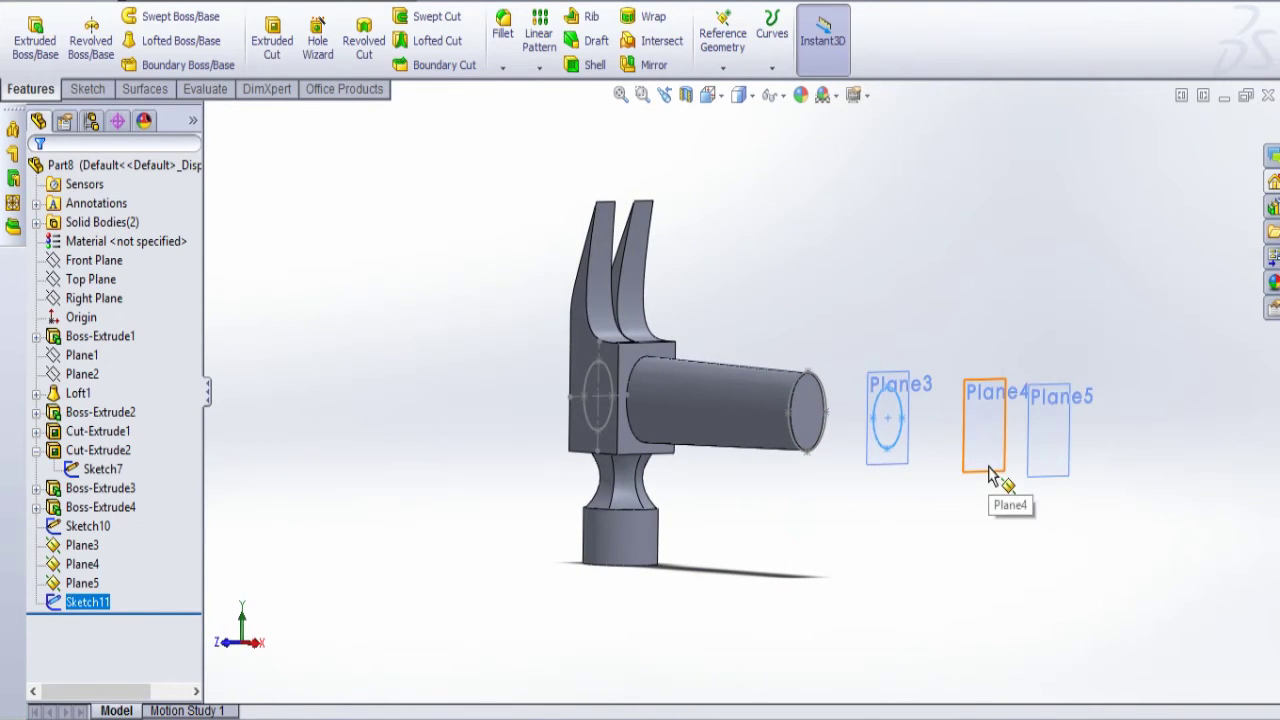
{"action": "left_click", "coordinate": [988, 476]}
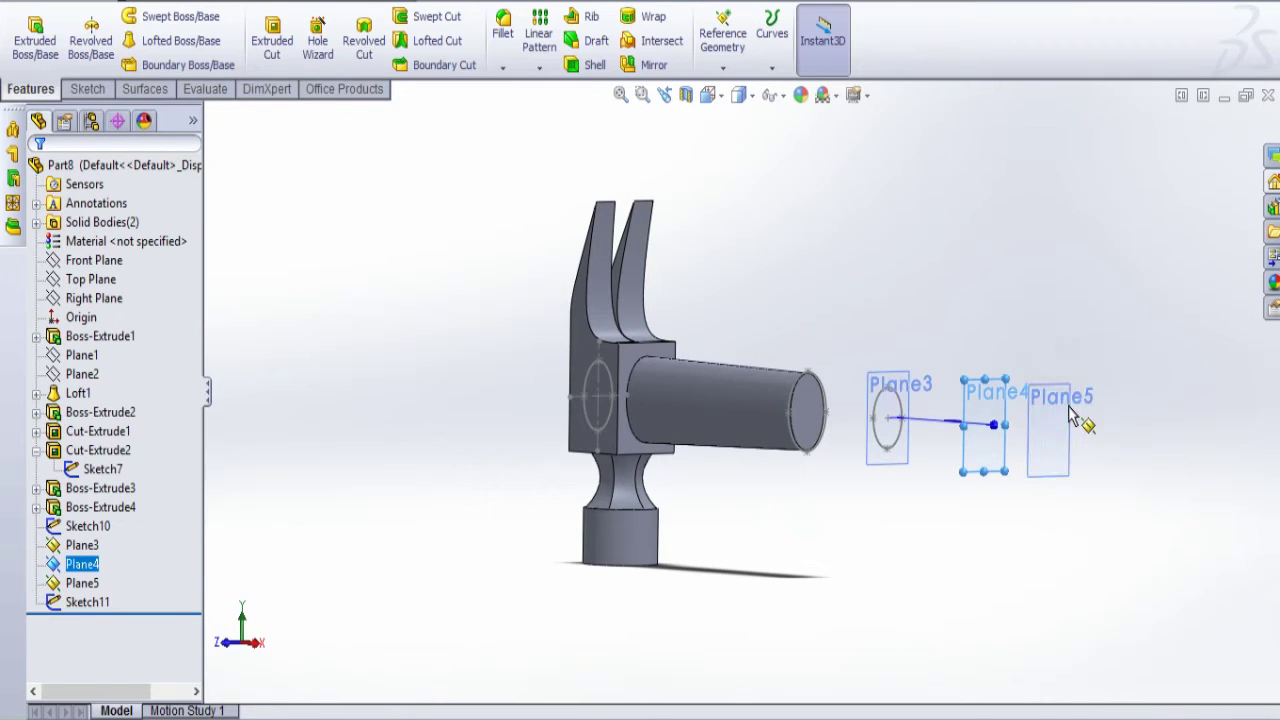
{"action": "left_click", "coordinate": [1064, 402]}
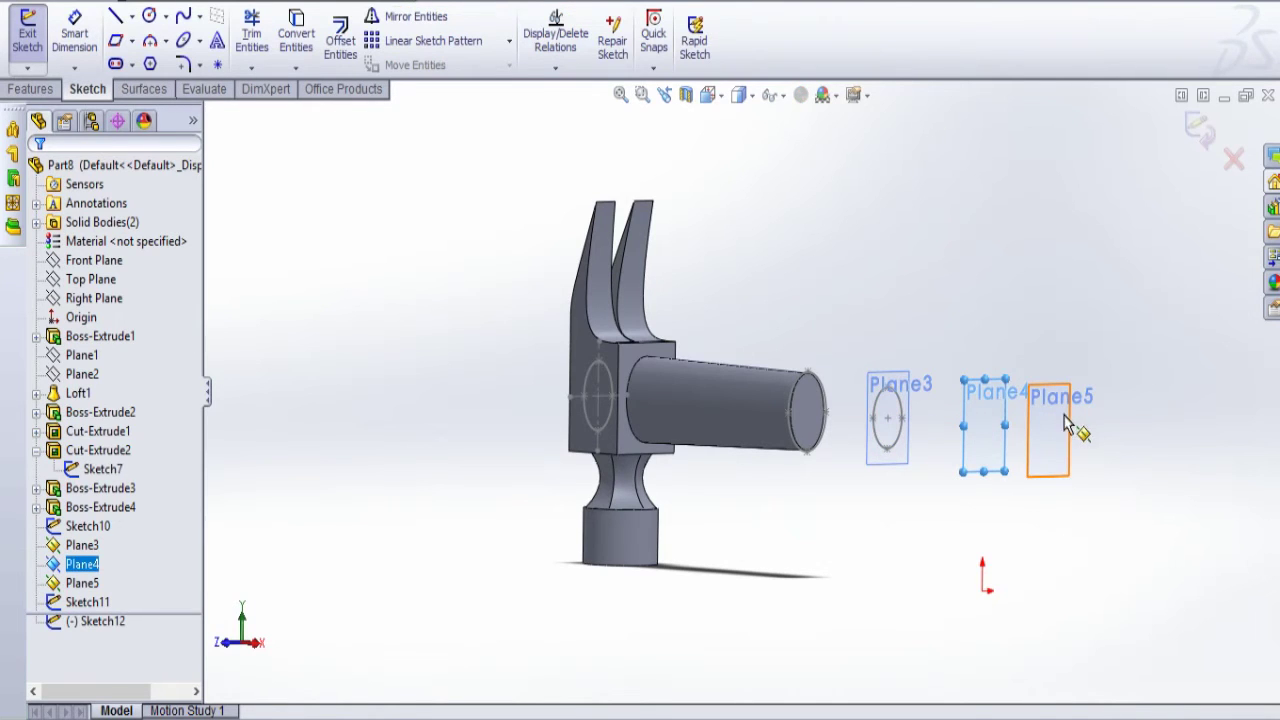
{"action": "left_click", "coordinate": [710, 95]}
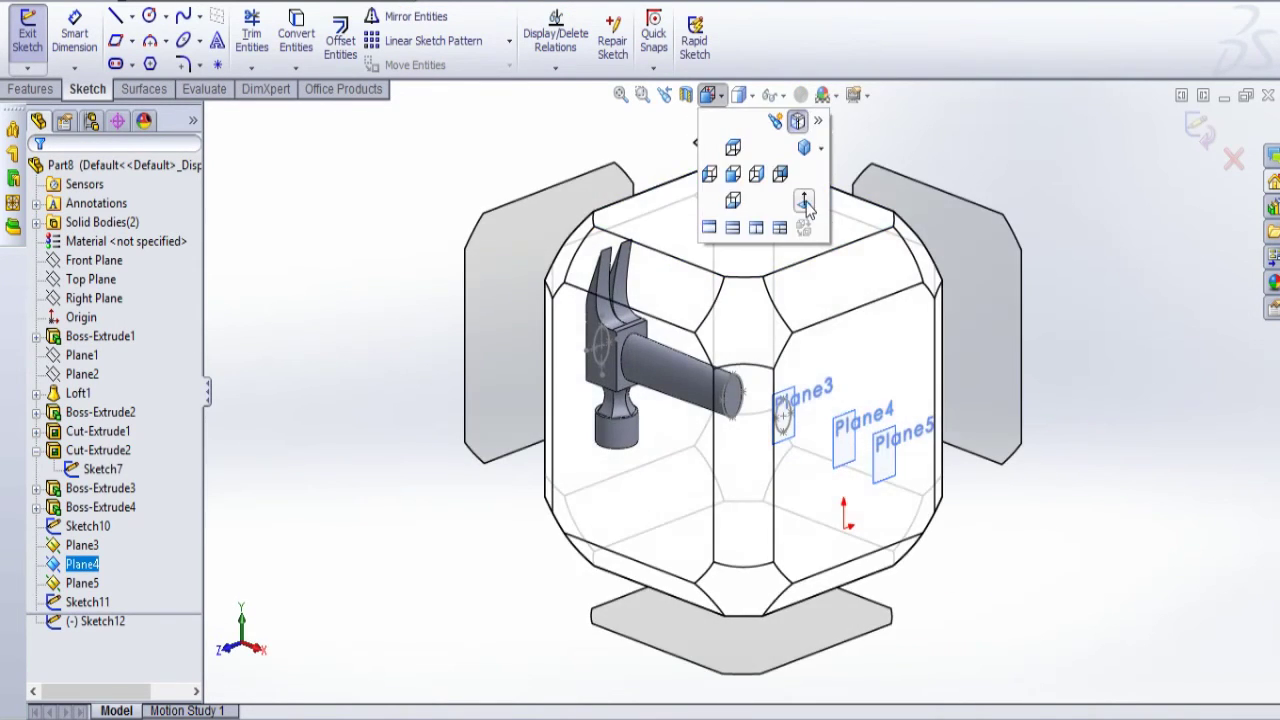
{"action": "left_click", "coordinate": [810, 205]}
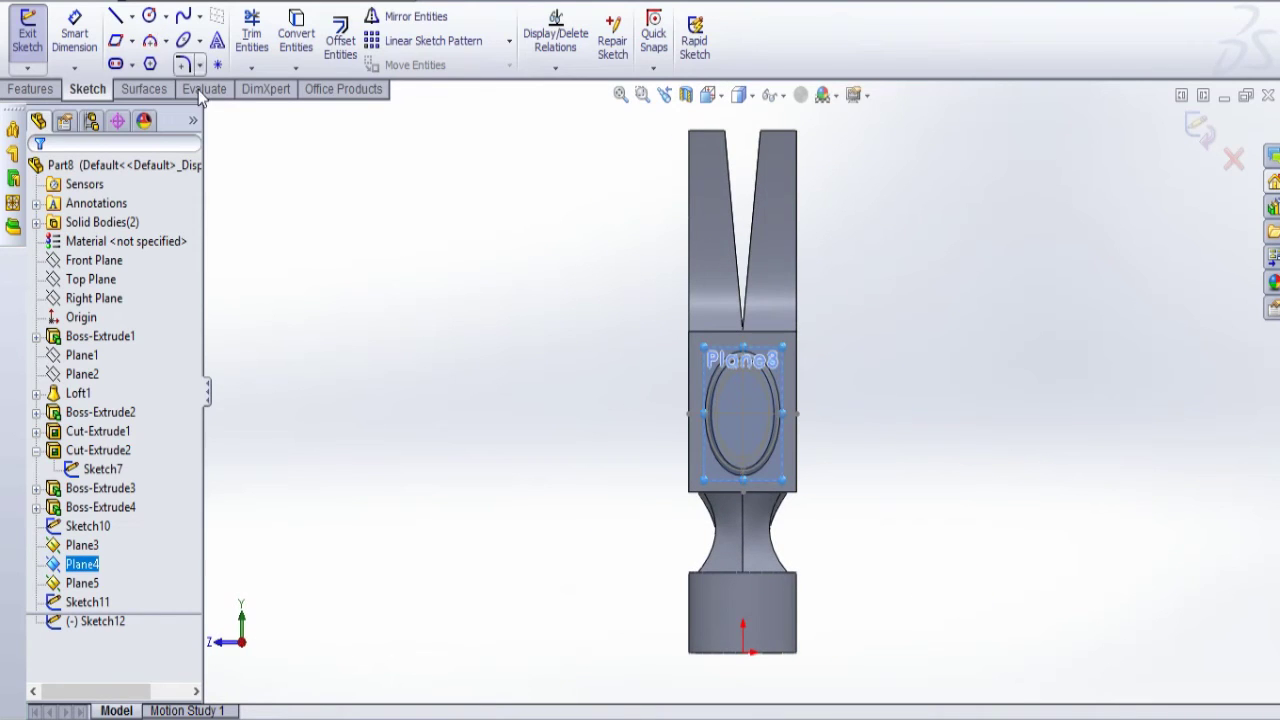
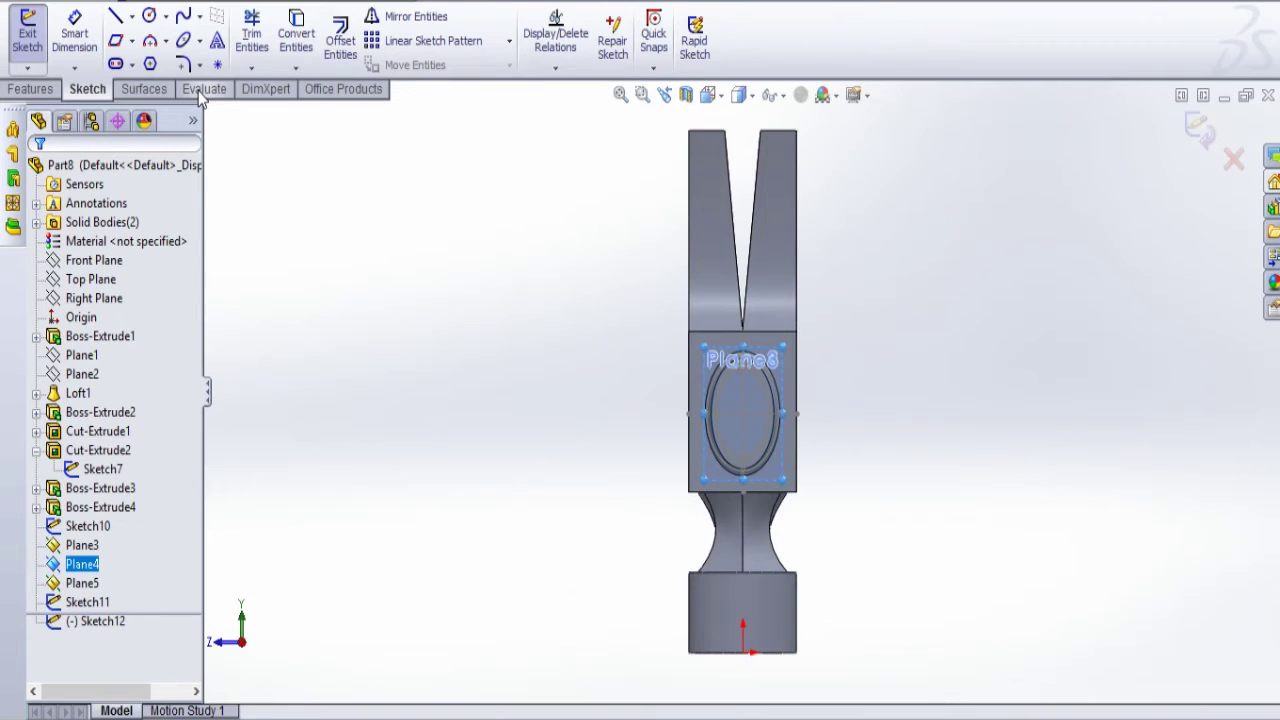
{"action": "left_click", "coordinate": [768, 440]}
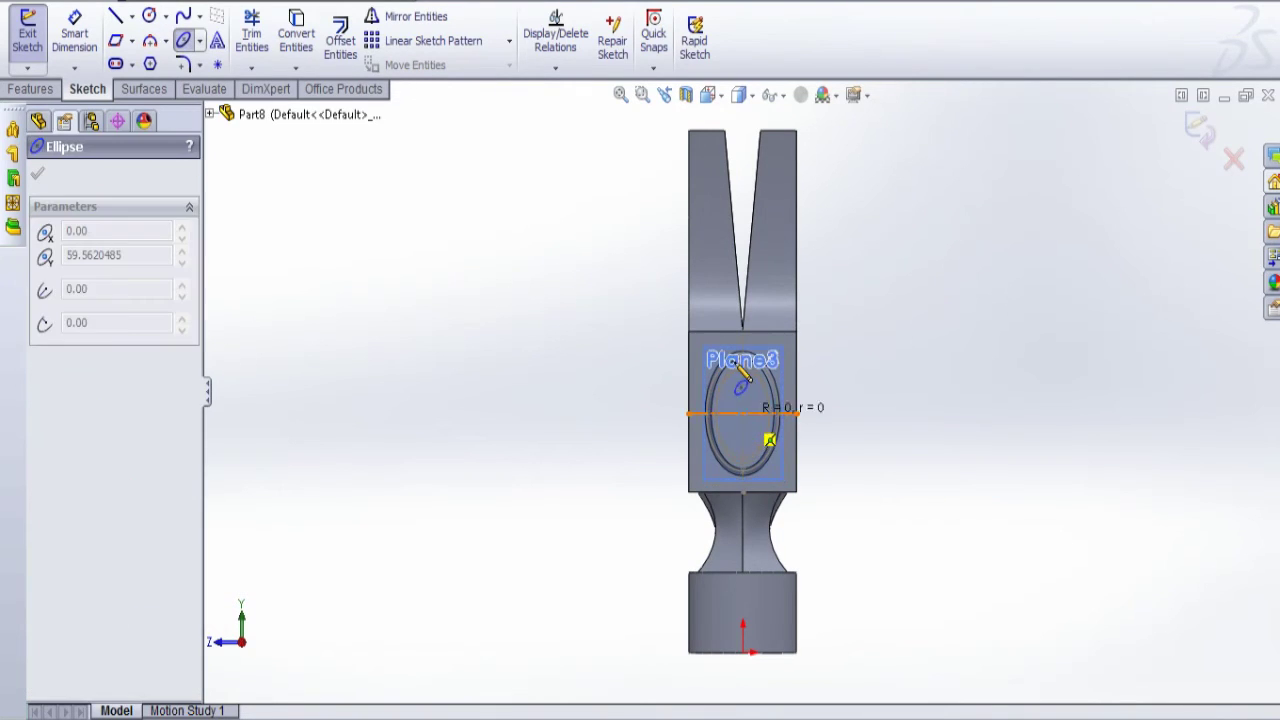
{"action": "left_click", "coordinate": [743, 348]}
{"action": "left_click", "coordinate": [703, 366]}
Dimension the Plane4 ellipse's vertical axis to 22 mm between its upper and lower points
{"action": "left_click", "coordinate": [74, 35]}
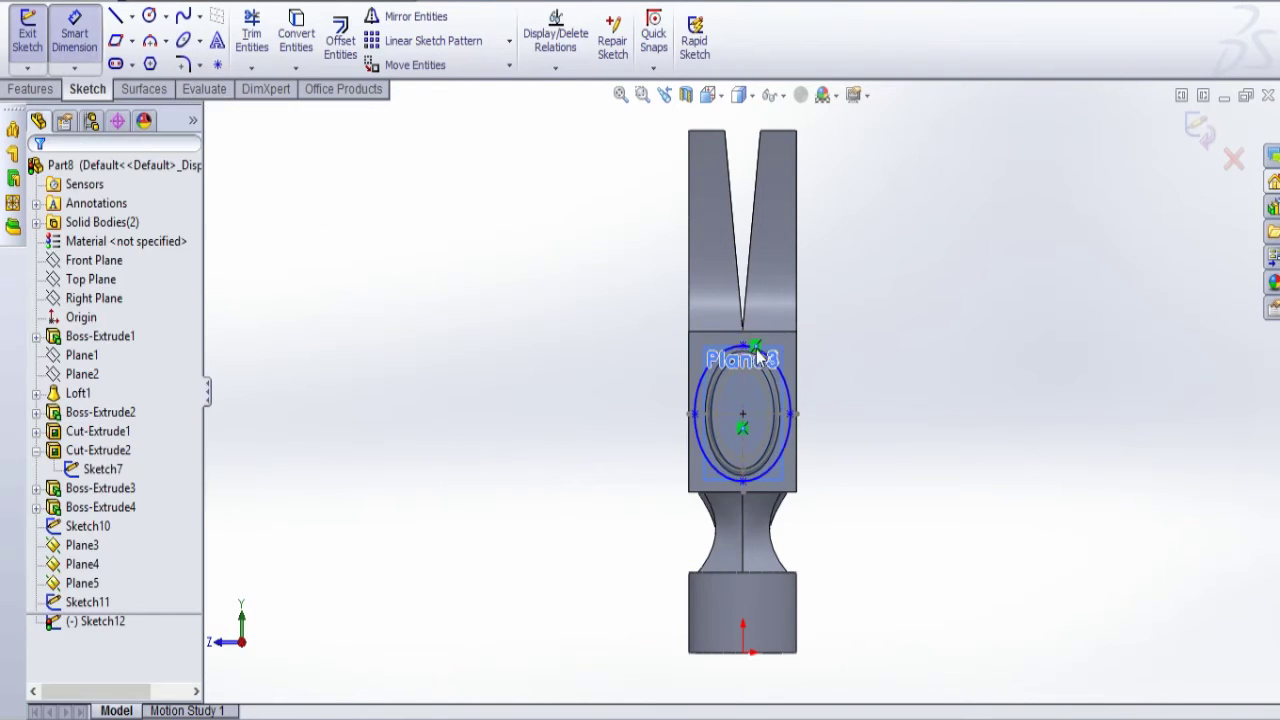
{"action": "left_click", "coordinate": [743, 346]}
{"action": "left_click", "coordinate": [743, 483]}
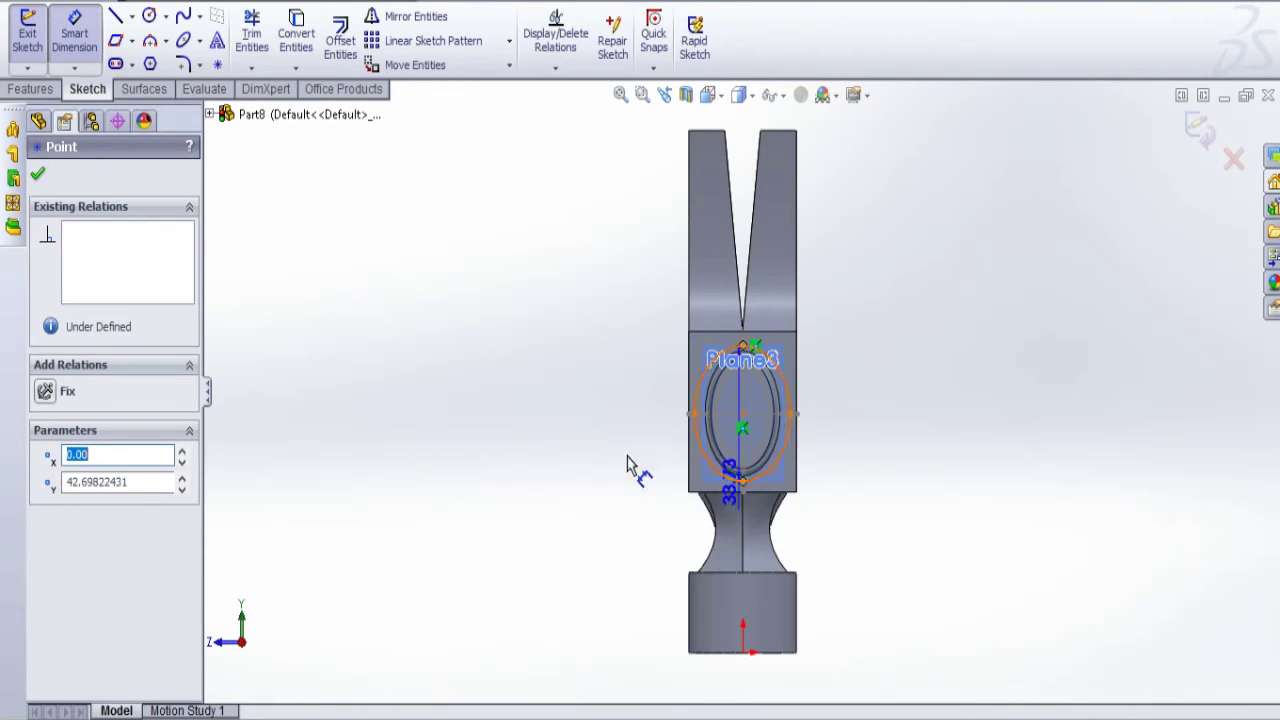
{"action": "left_click", "coordinate": [573, 403]}
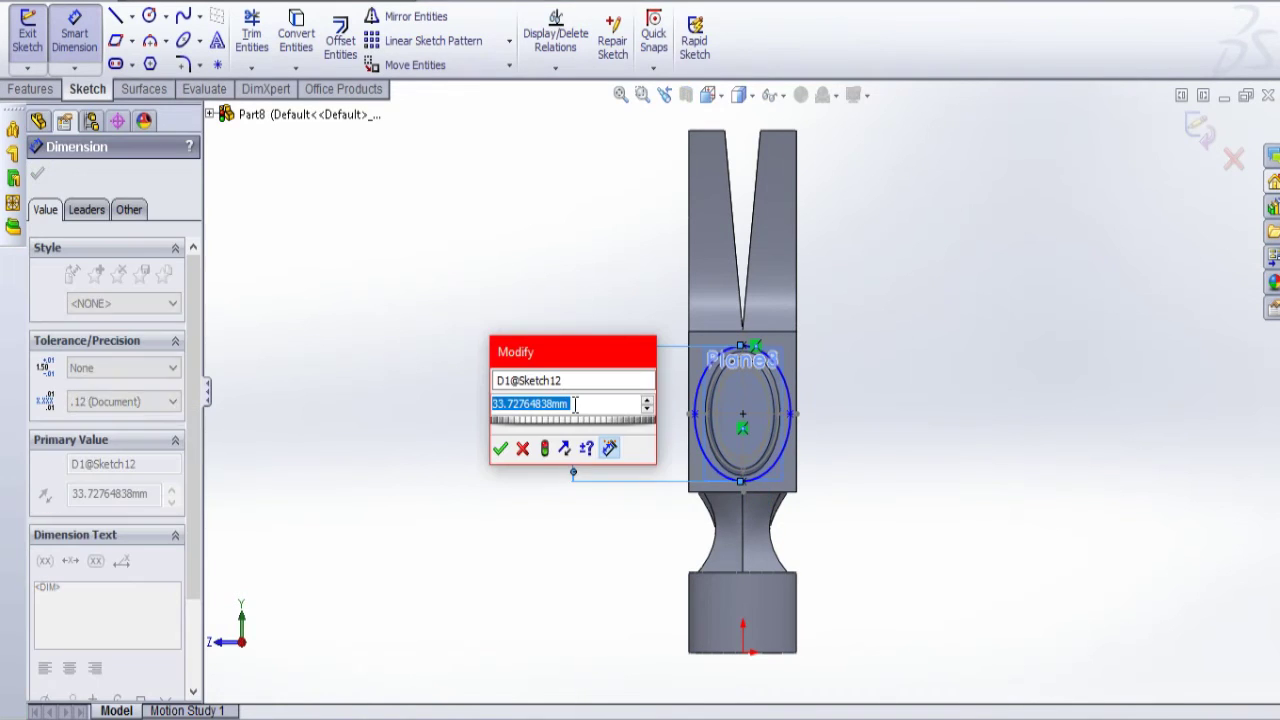
{"action": "type", "text": "22"}
{"action": "key", "text": "Return"}
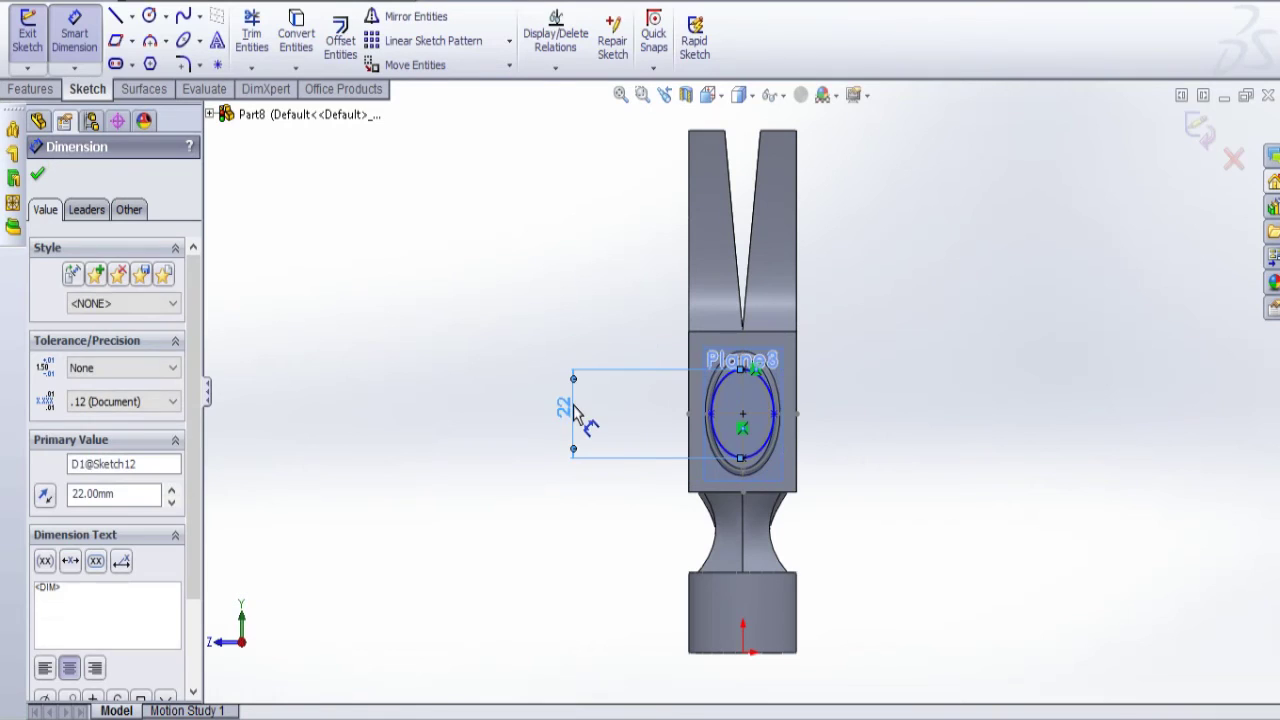
Dimension the Plane4 ellipse's horizontal axis to 13 mm and exit the sketch
{"action": "left_click", "coordinate": [711, 414]}
{"action": "left_click", "coordinate": [775, 418]}
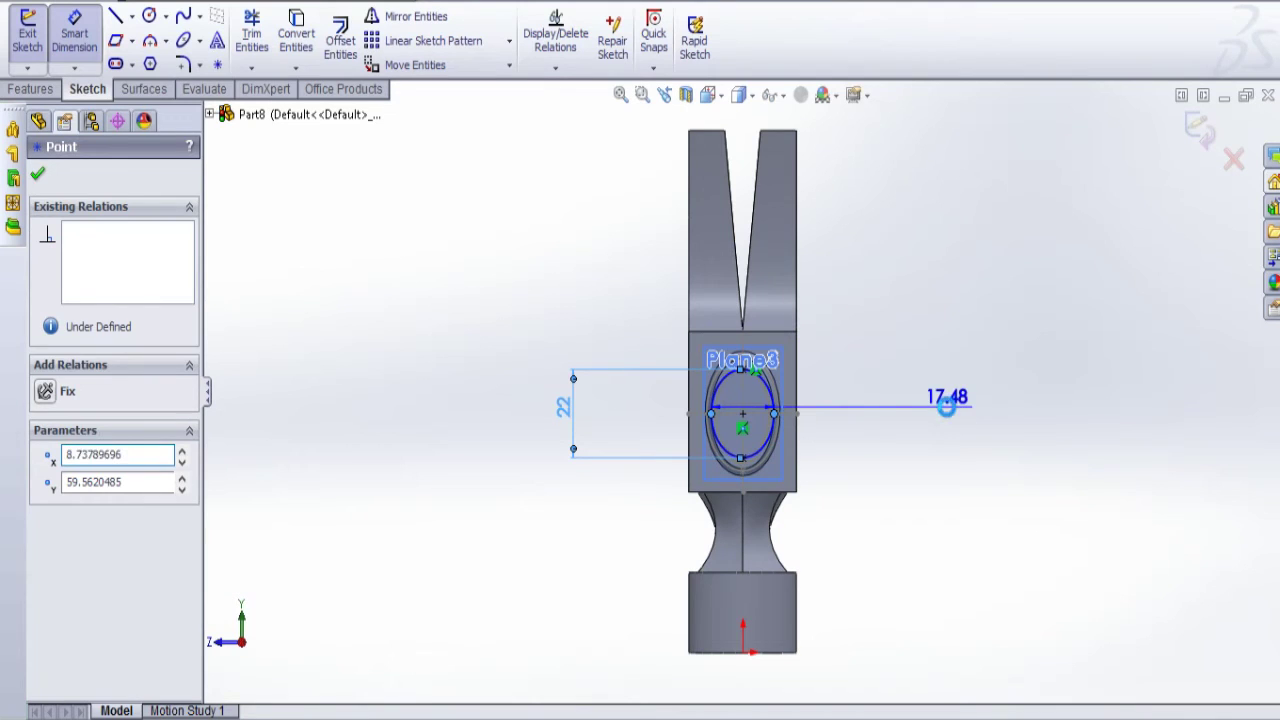
{"action": "left_click", "coordinate": [947, 409]}
{"action": "type", "text": "1"}
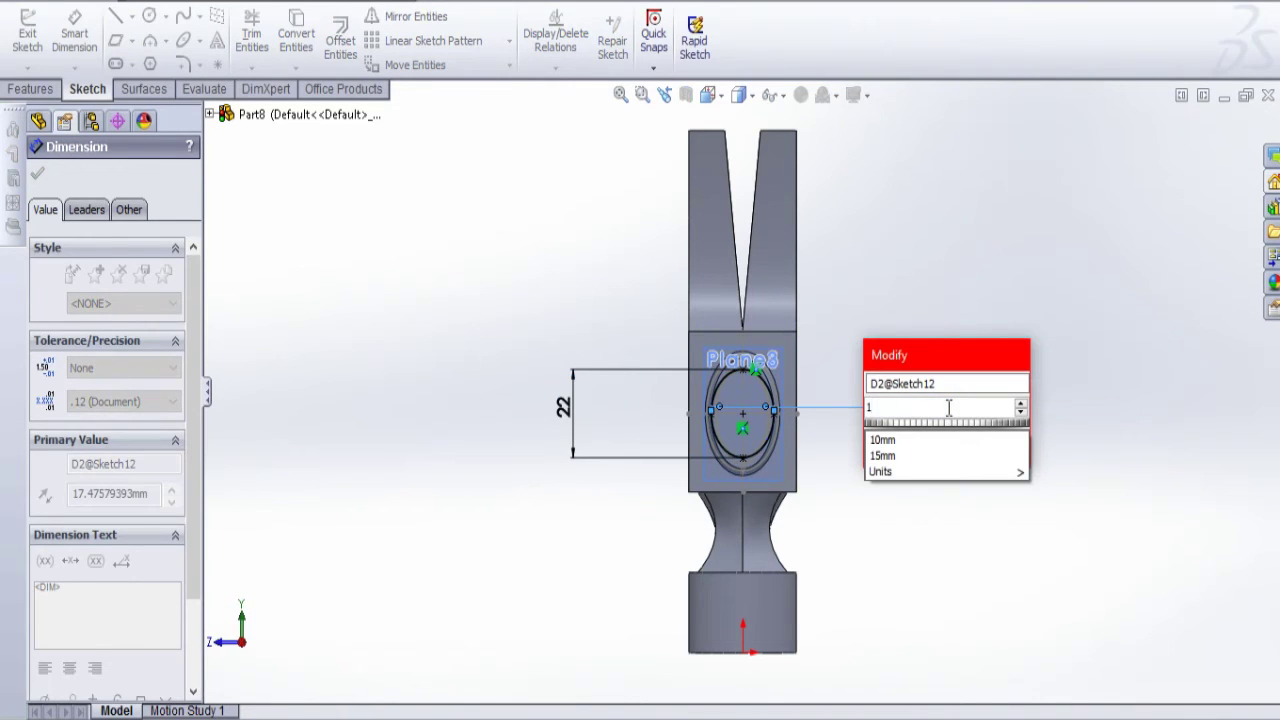
{"action": "type", "text": "3"}
{"action": "key", "text": "Return"}
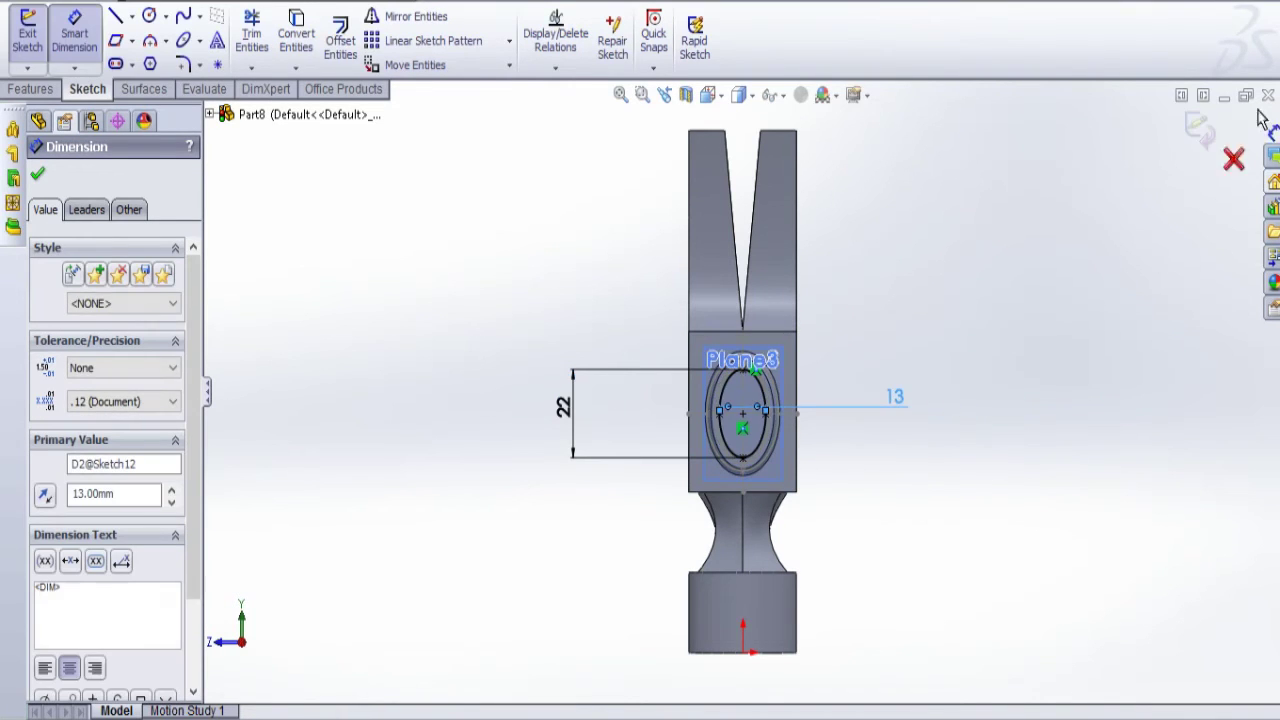
{"action": "left_click", "coordinate": [1199, 130]}
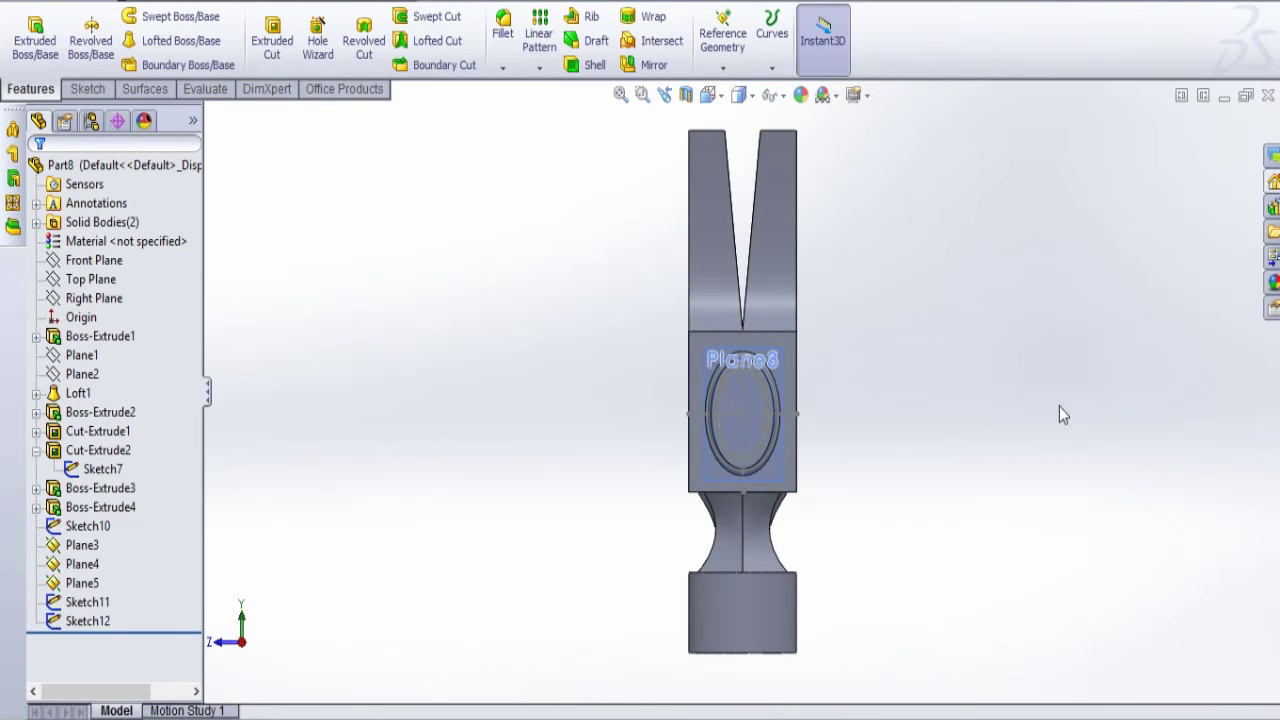
Sketch an upright ellipse about 34.3 mm tall and 26.3 mm wide on Plane5, centred on the handle axis
{"action": "scroll", "coordinate": [1059, 406], "scroll_direction": "up", "scroll_amount": 4}
{"action": "middle_click_drag", "start_coordinate": [895, 434], "coordinate": [970, 446]}
{"action": "scroll", "coordinate": [966, 449], "scroll_direction": "down", "scroll_amount": 1}
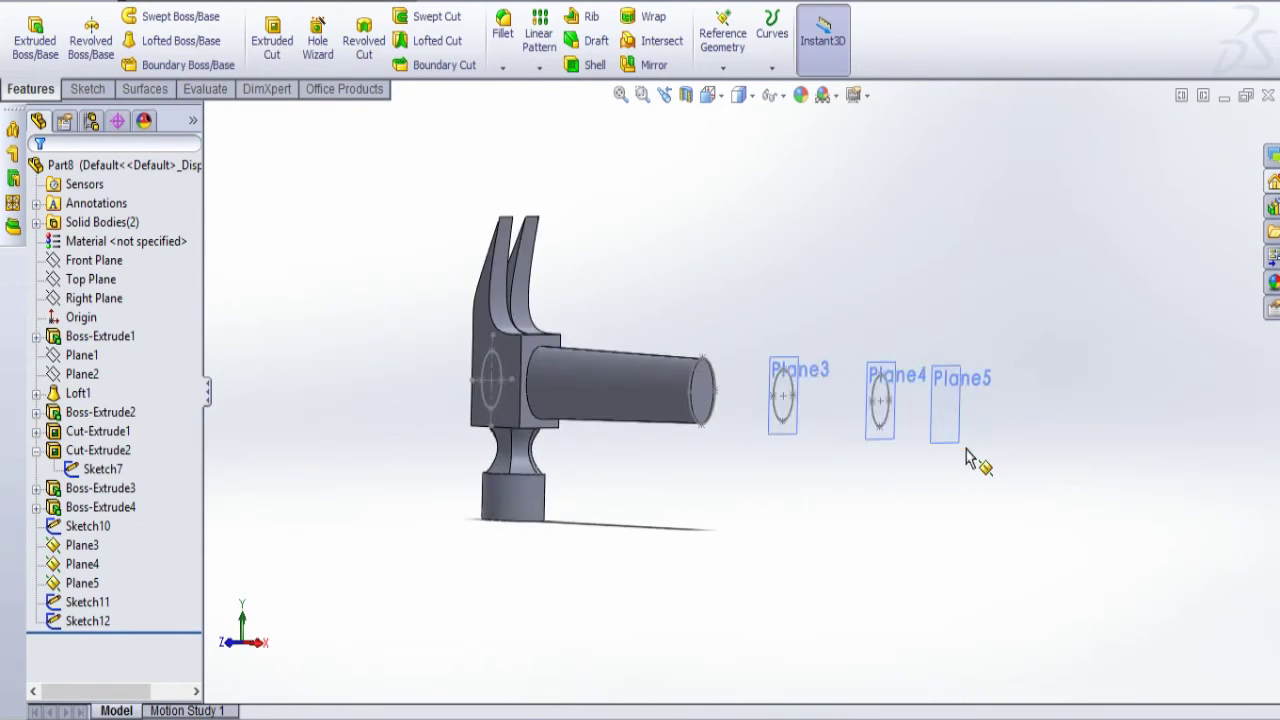
{"action": "scroll", "coordinate": [966, 457], "scroll_direction": "down", "scroll_amount": 2}
{"action": "left_click", "coordinate": [914, 445]}
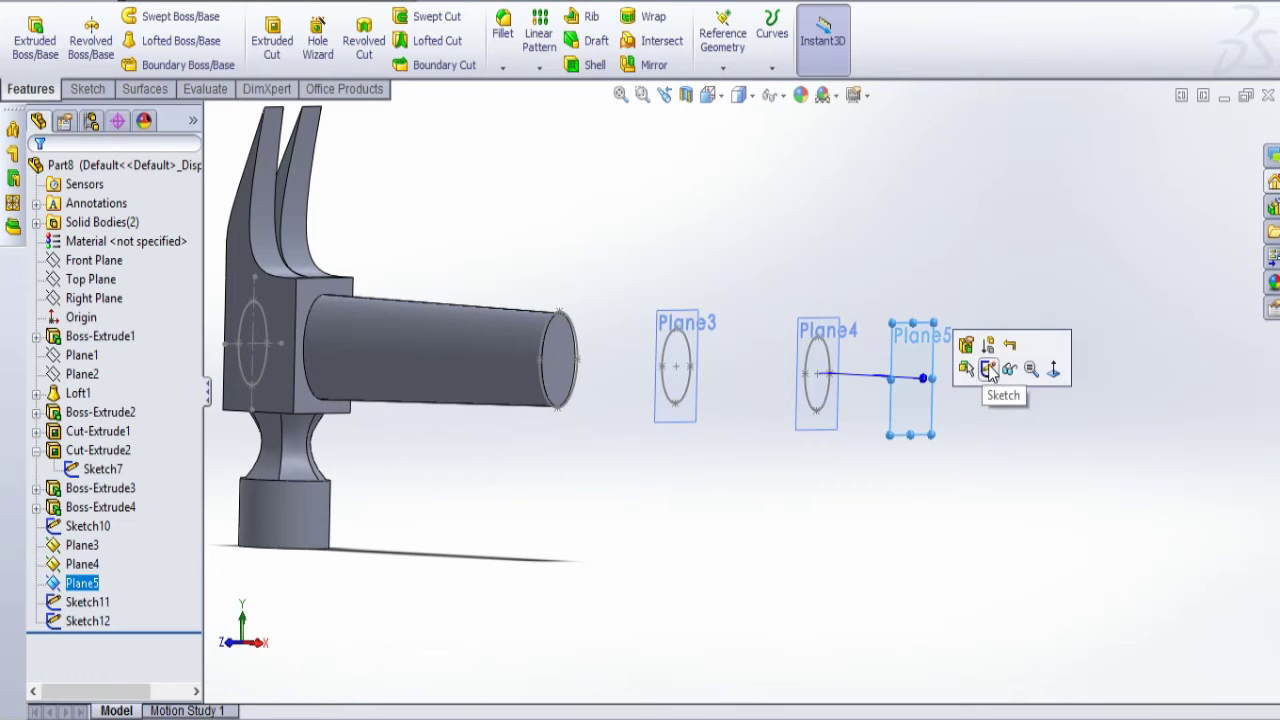
{"action": "left_click", "coordinate": [983, 369]}
{"action": "left_click", "coordinate": [718, 95]}
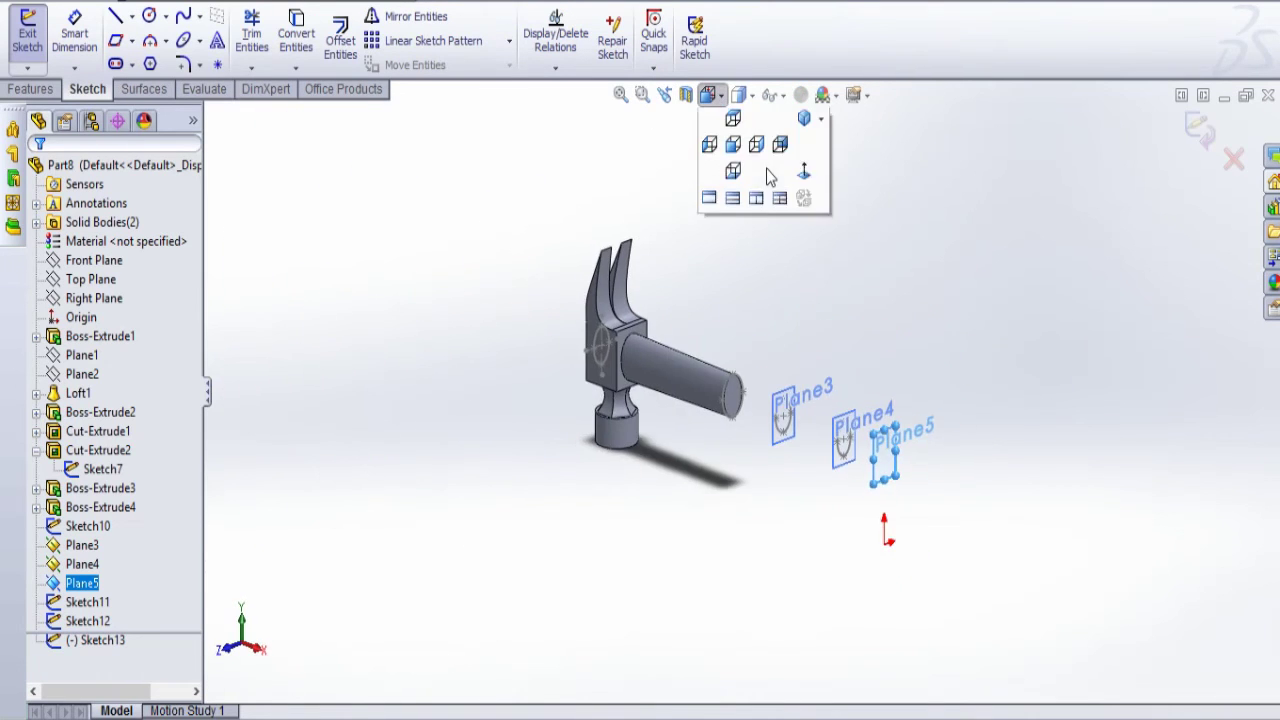
{"action": "left_click", "coordinate": [799, 196]}
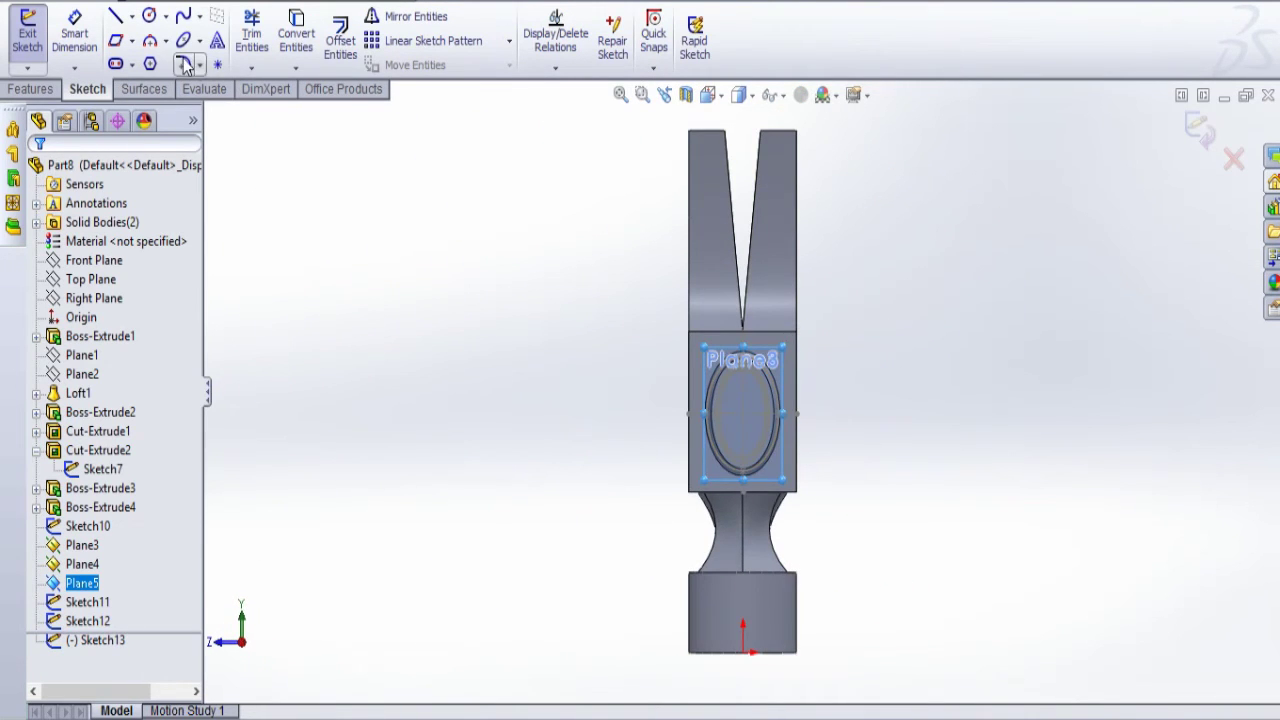
{"action": "left_click", "coordinate": [183, 40]}
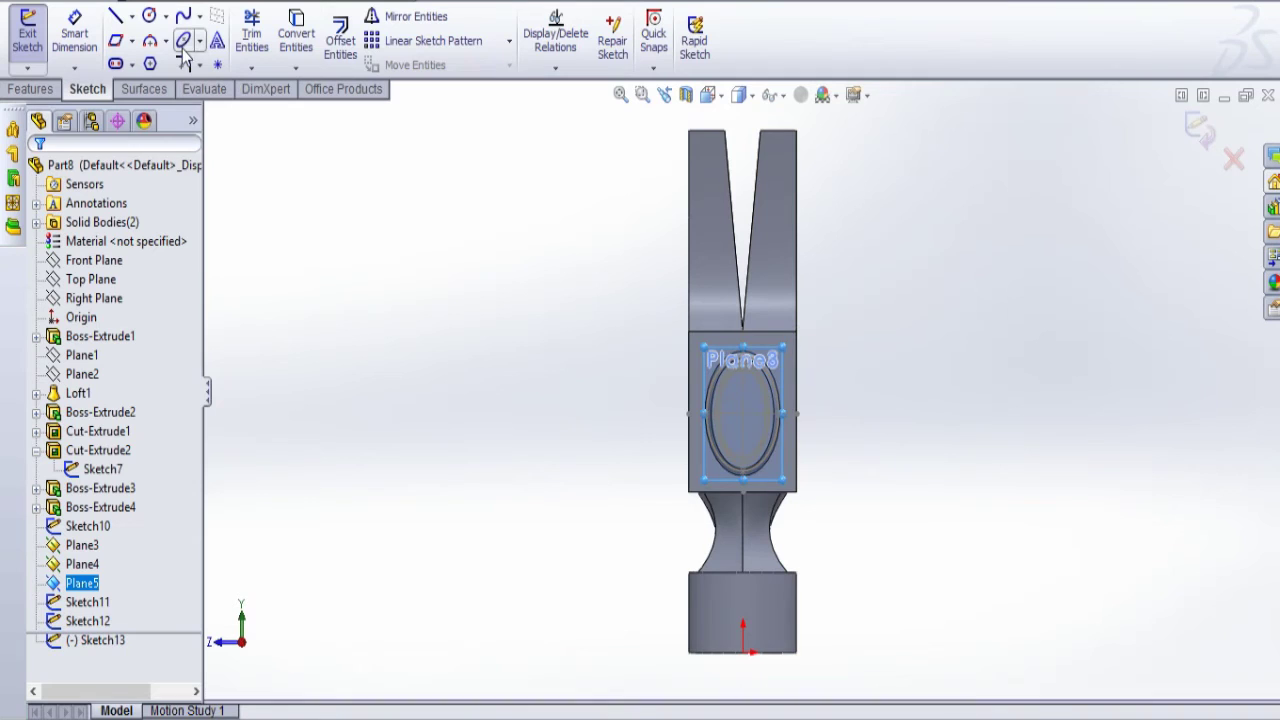
{"action": "left_click", "coordinate": [742, 412]}
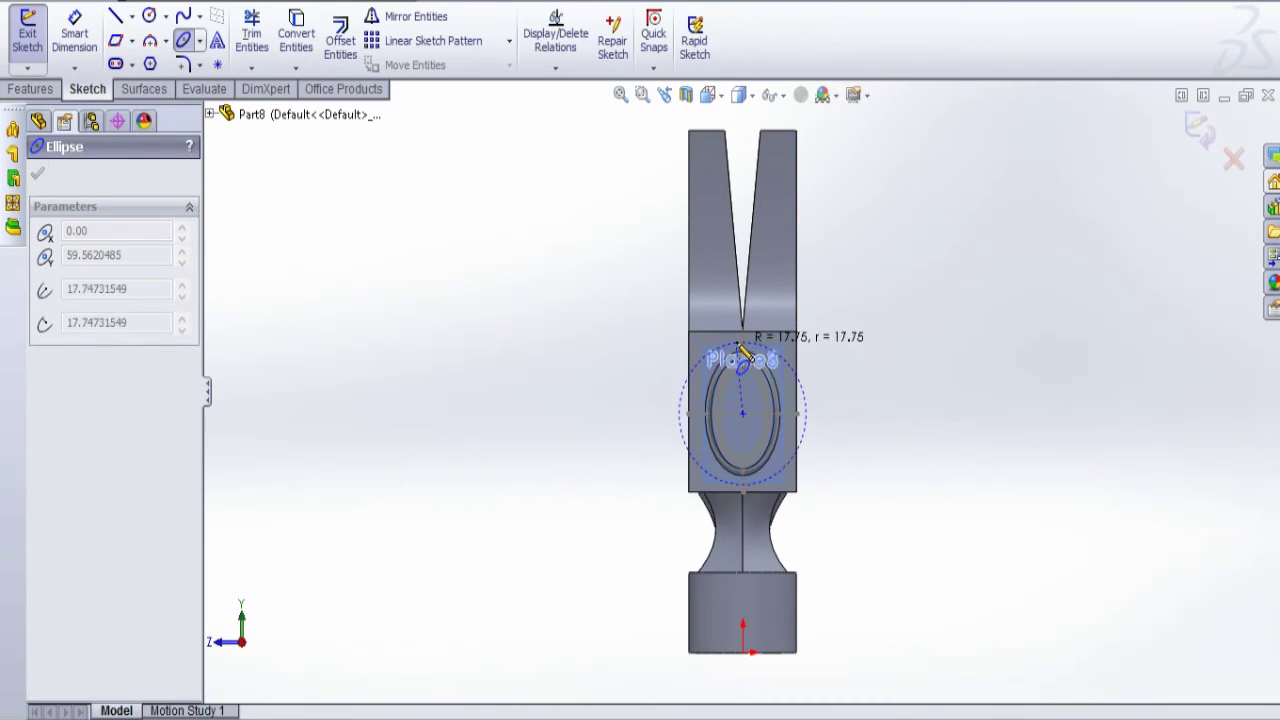
{"action": "left_click", "coordinate": [743, 345]}
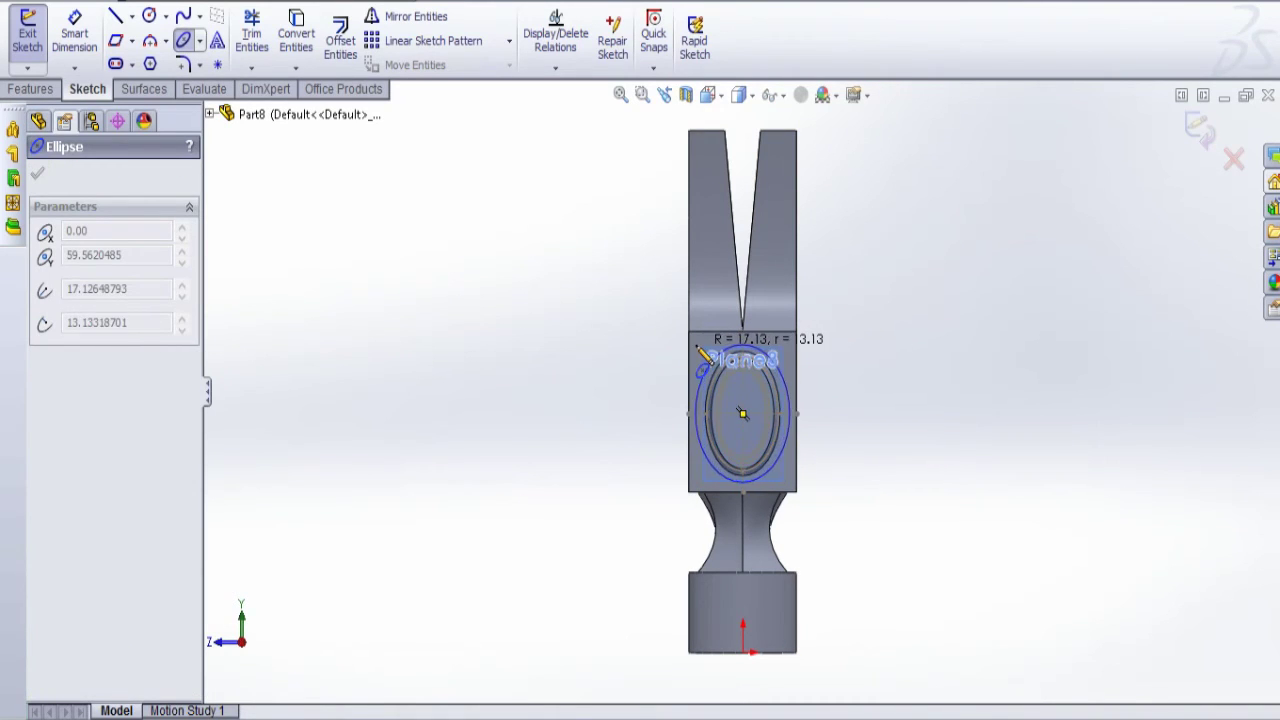
{"action": "left_click", "coordinate": [698, 350]}
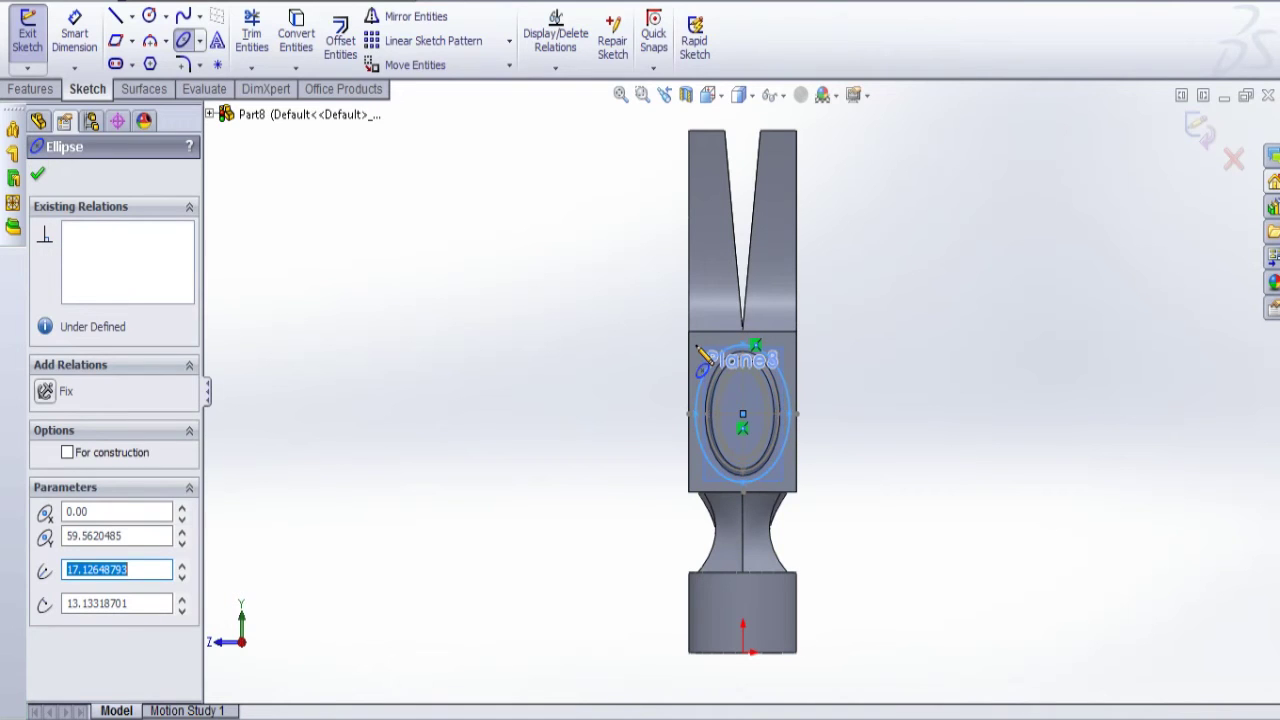
Dimension the Plane5 ellipse's vertical axis to 30 mm between its upper and lower points
{"action": "left_click", "coordinate": [74, 35]}
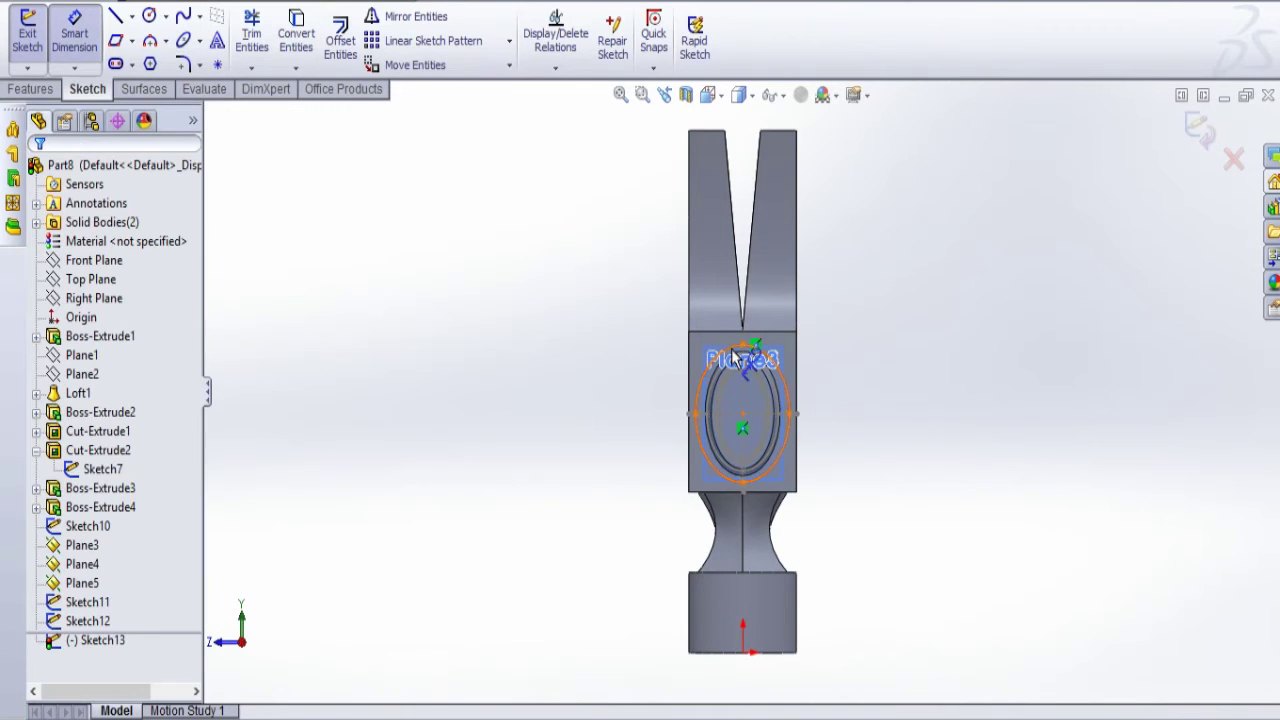
{"action": "left_click", "coordinate": [742, 482]}
{"action": "left_click", "coordinate": [742, 345]}
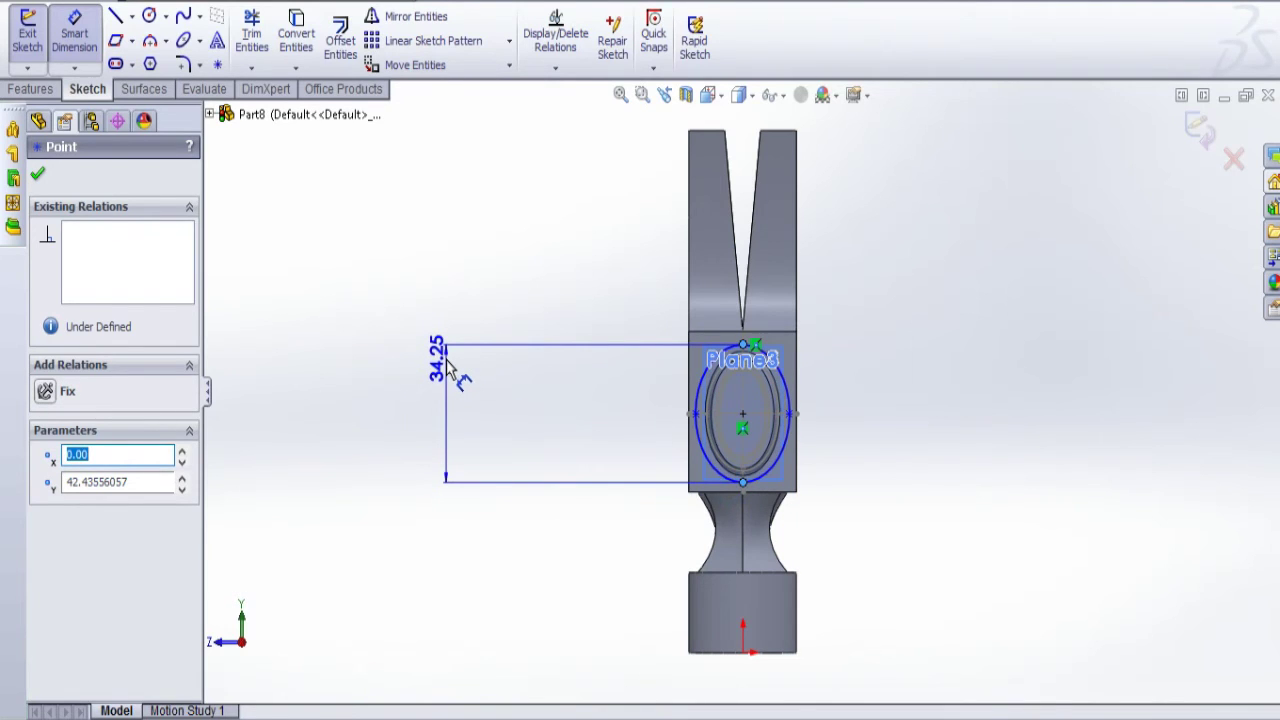
{"action": "left_click", "coordinate": [447, 368]}
{"action": "type", "text": "30"}
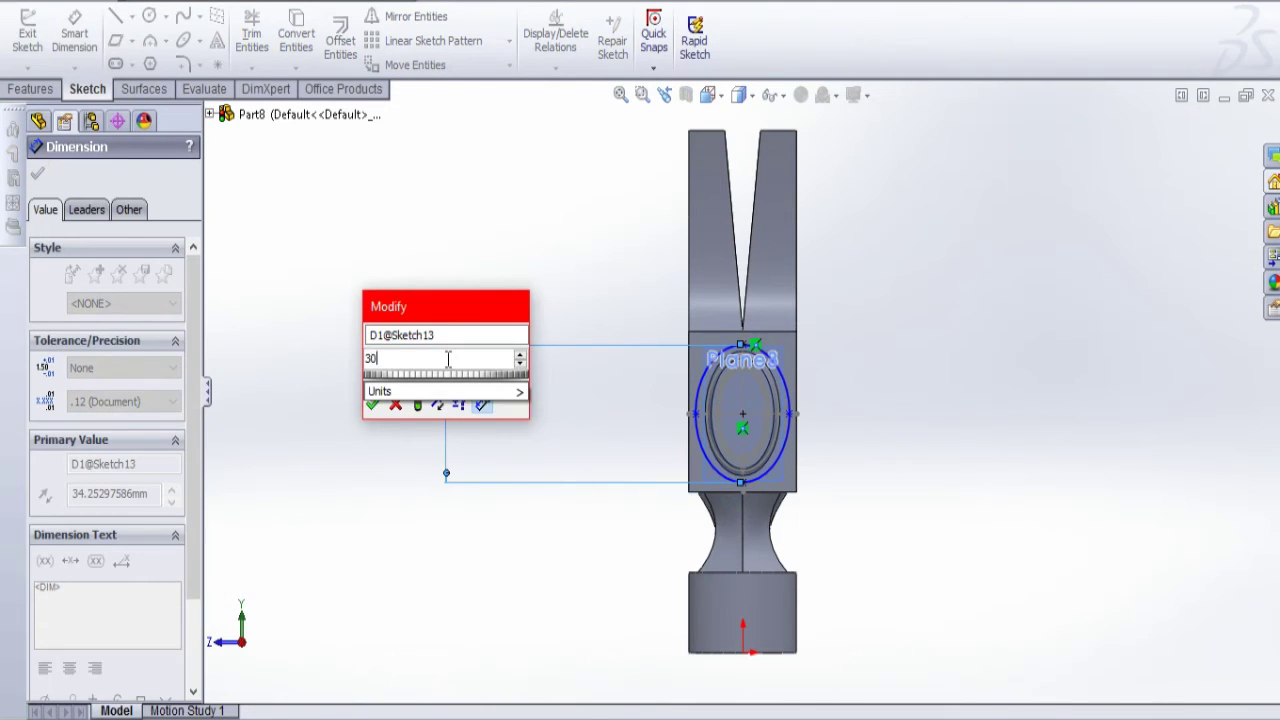
{"action": "key", "text": "Return"}
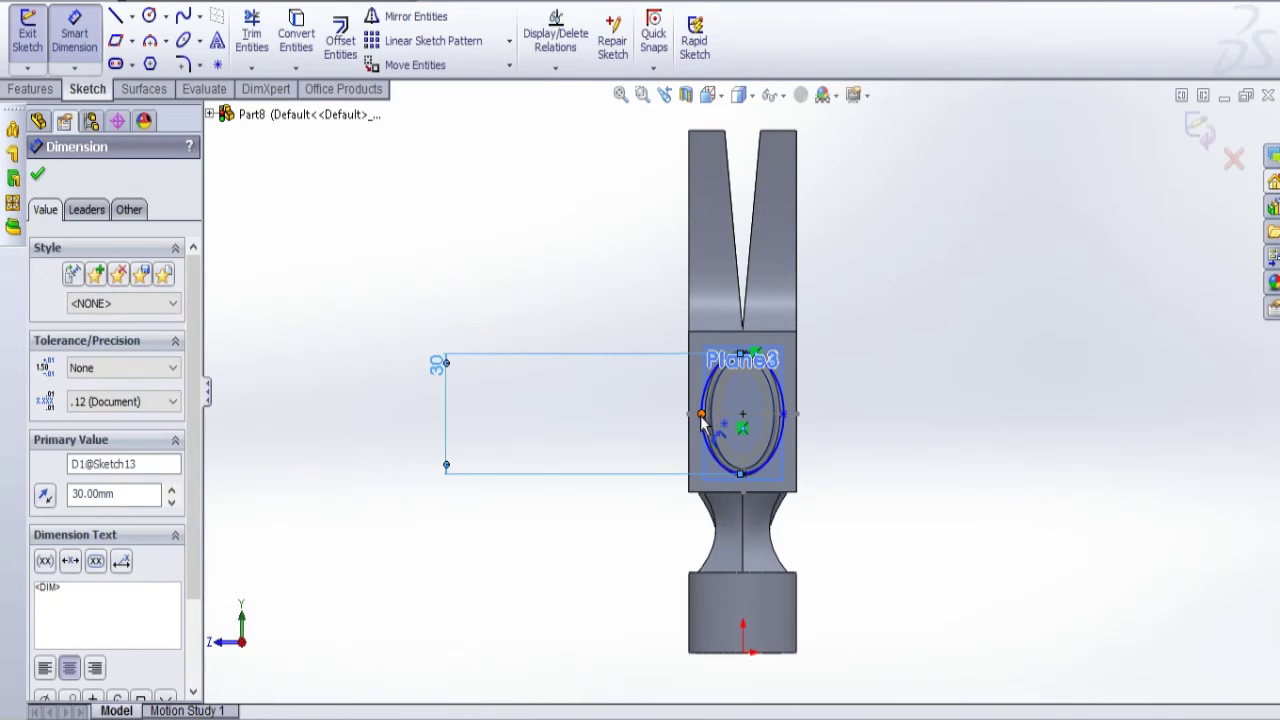
Dimension the Plane5 ellipse's horizontal axis to 18 mm and exit the sketch
{"action": "left_click", "coordinate": [703, 415]}
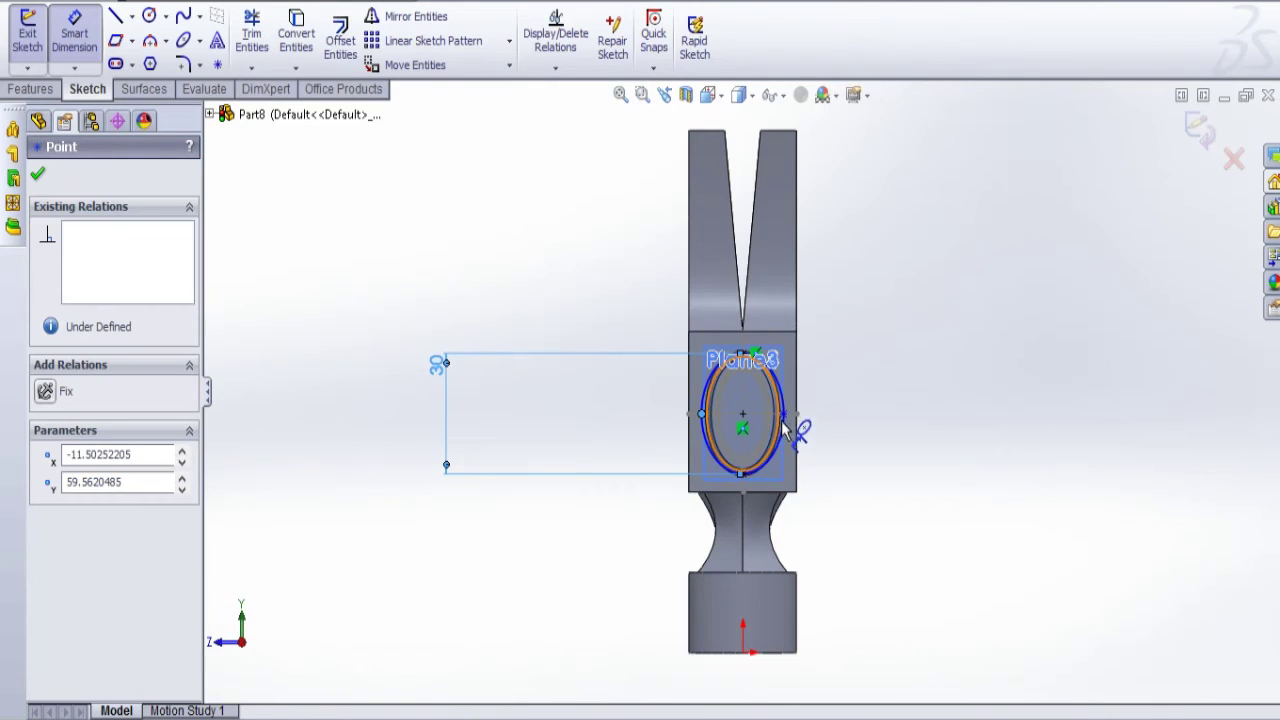
{"action": "left_click", "coordinate": [1022, 424]}
{"action": "type", "text": "18"}
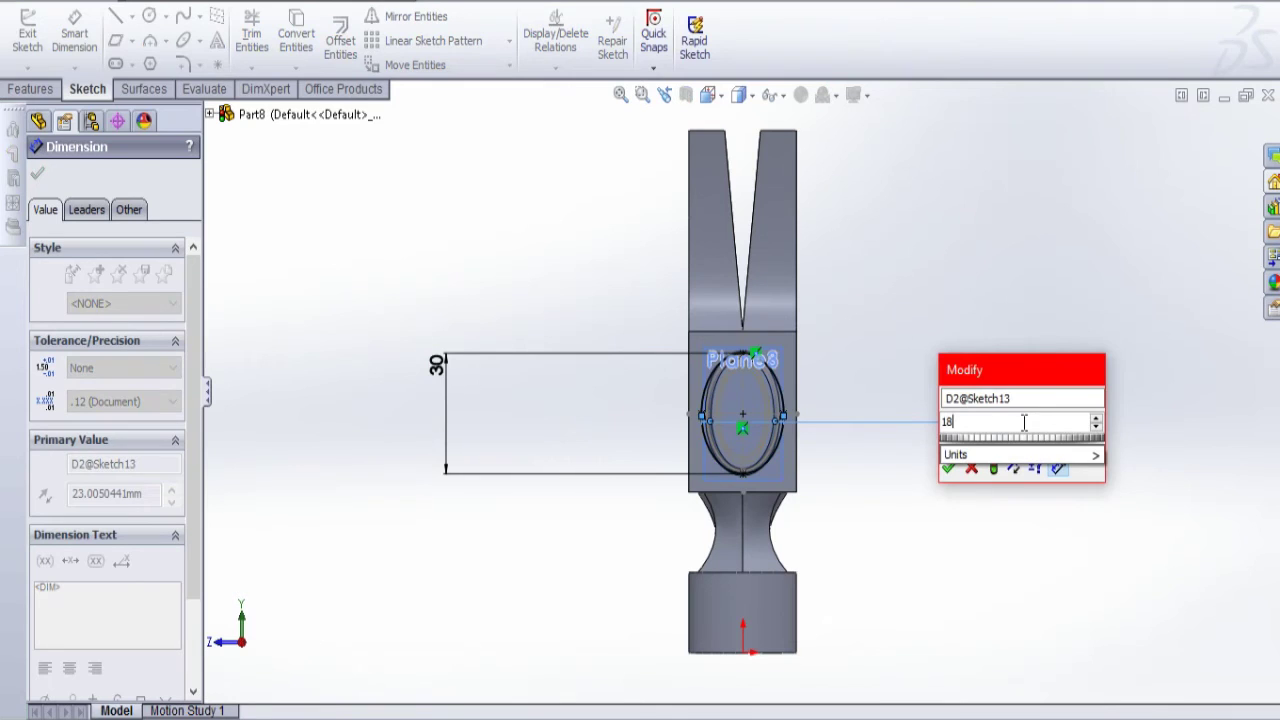
{"action": "key", "text": "Return"}
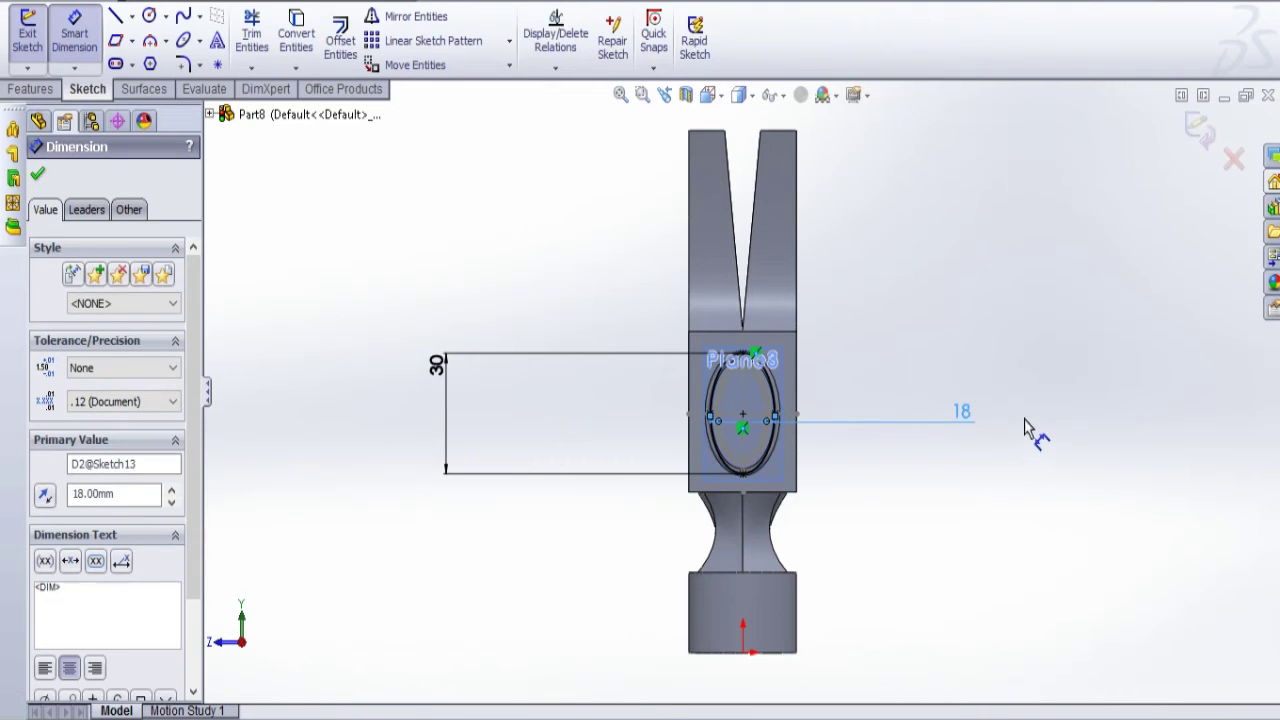
{"action": "left_click", "coordinate": [1203, 142]}
Loft the rest of the handle from the ellipse at the handle's end through the ellipses on Plane3, Plane4 and Plane5
{"action": "middle_click_drag", "start_coordinate": [960, 485], "coordinate": [899, 466]}
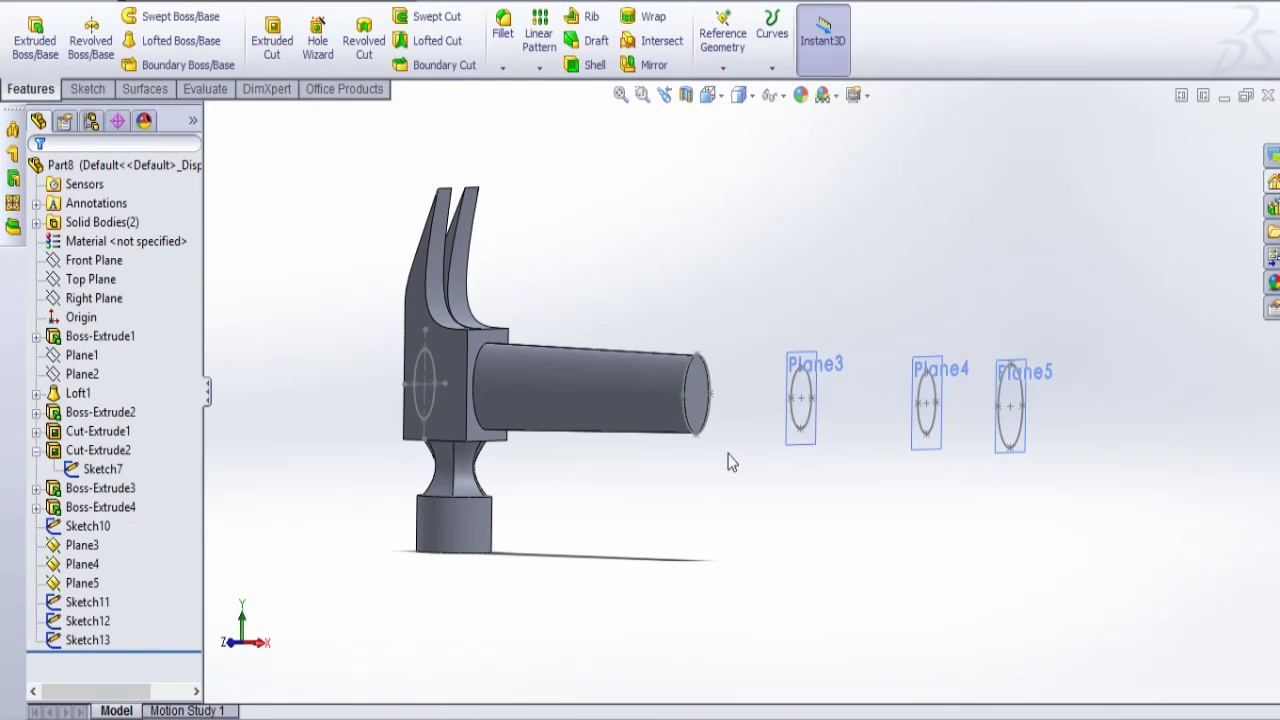
{"action": "middle_click_drag", "start_coordinate": [729, 462], "coordinate": [984, 361]}
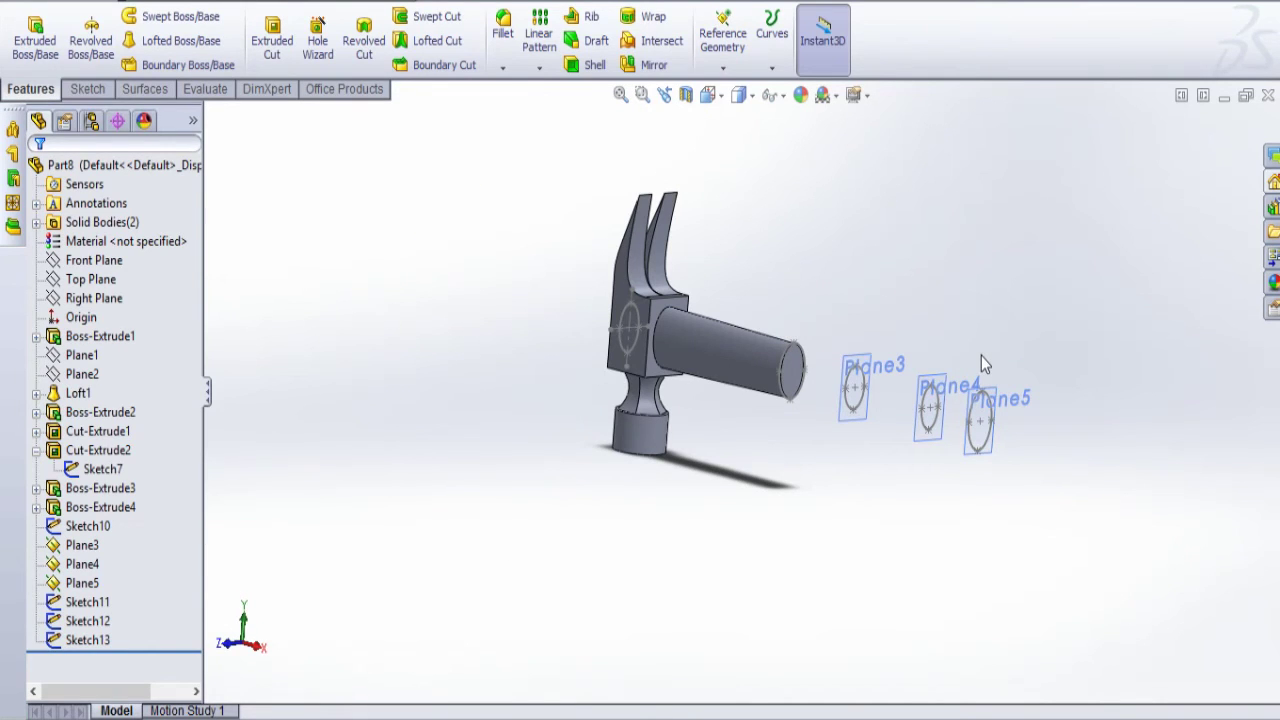
{"action": "left_click", "coordinate": [194, 48]}
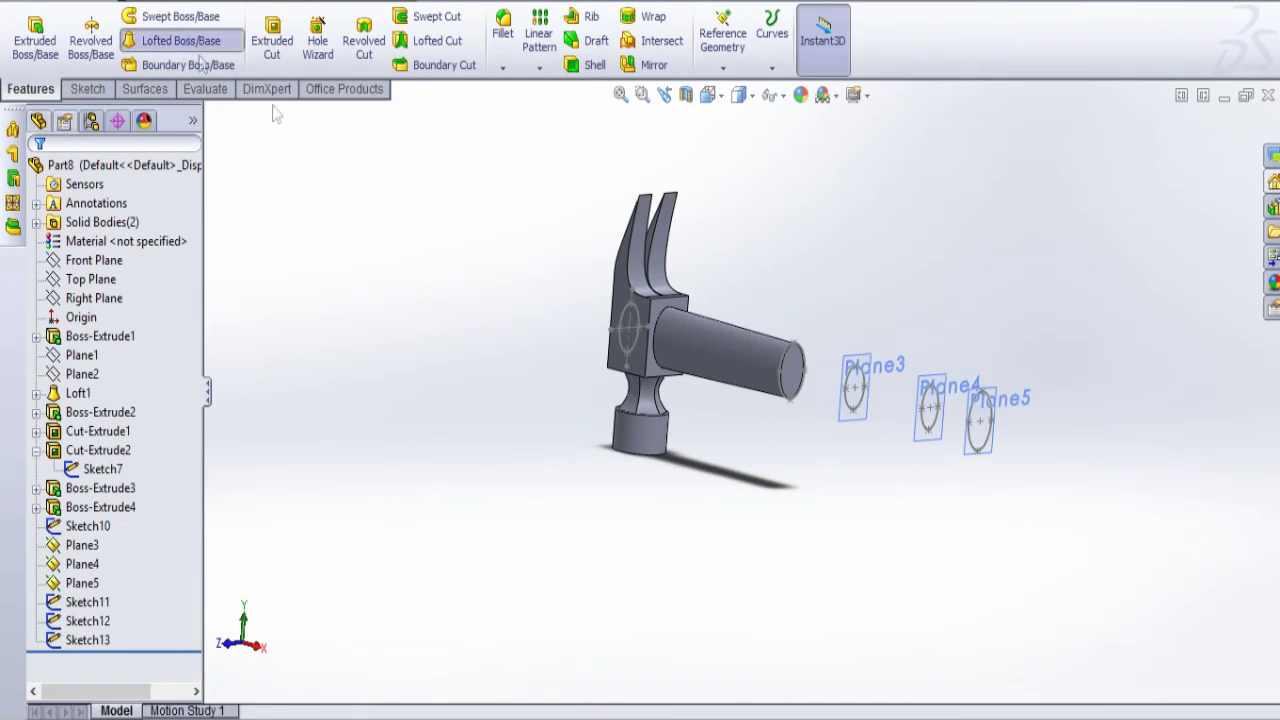
{"action": "scroll", "coordinate": [802, 361], "scroll_direction": "down", "scroll_amount": 5}
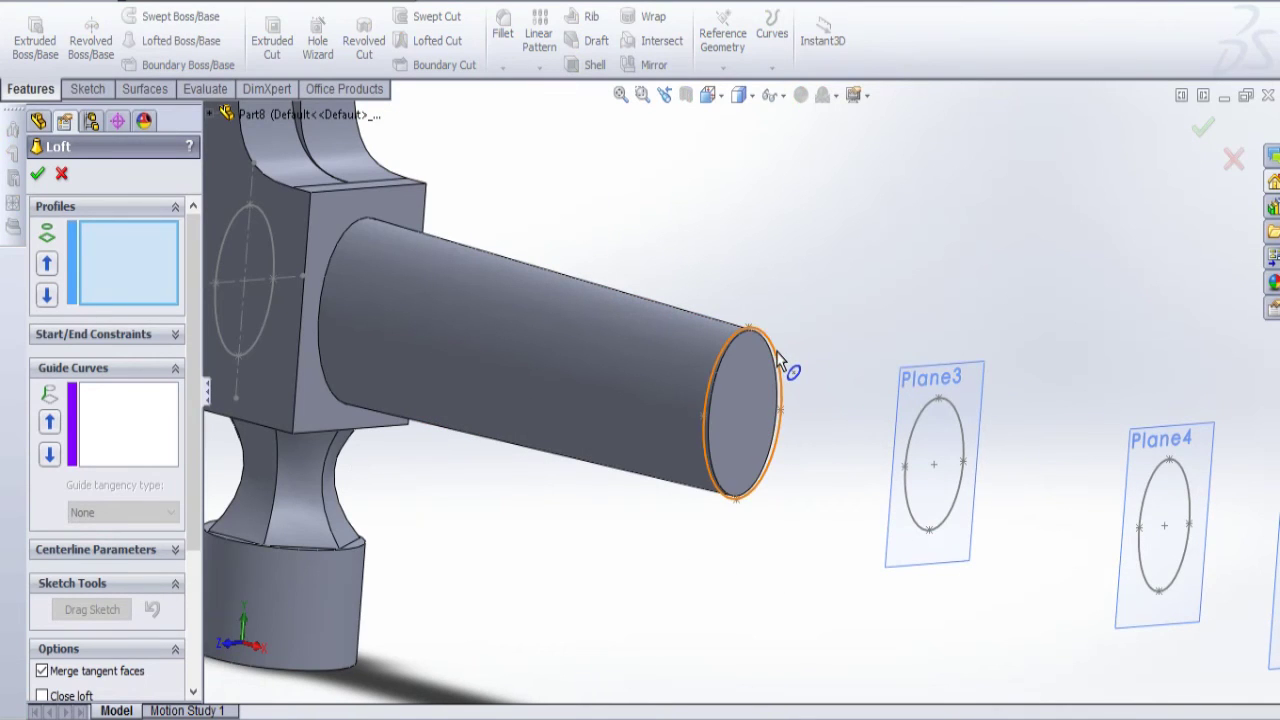
{"action": "left_click", "coordinate": [779, 362]}
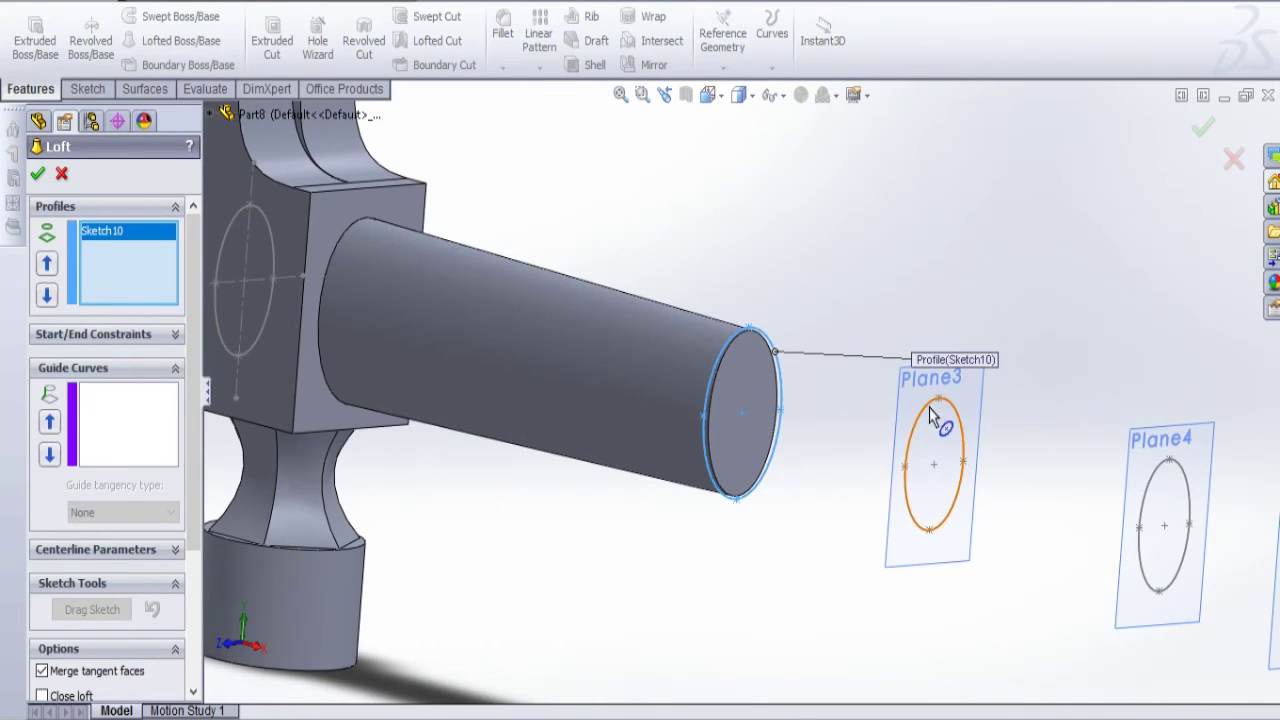
{"action": "left_click", "coordinate": [931, 412]}
{"action": "scroll", "coordinate": [1033, 460], "scroll_direction": "up", "scroll_amount": 3}
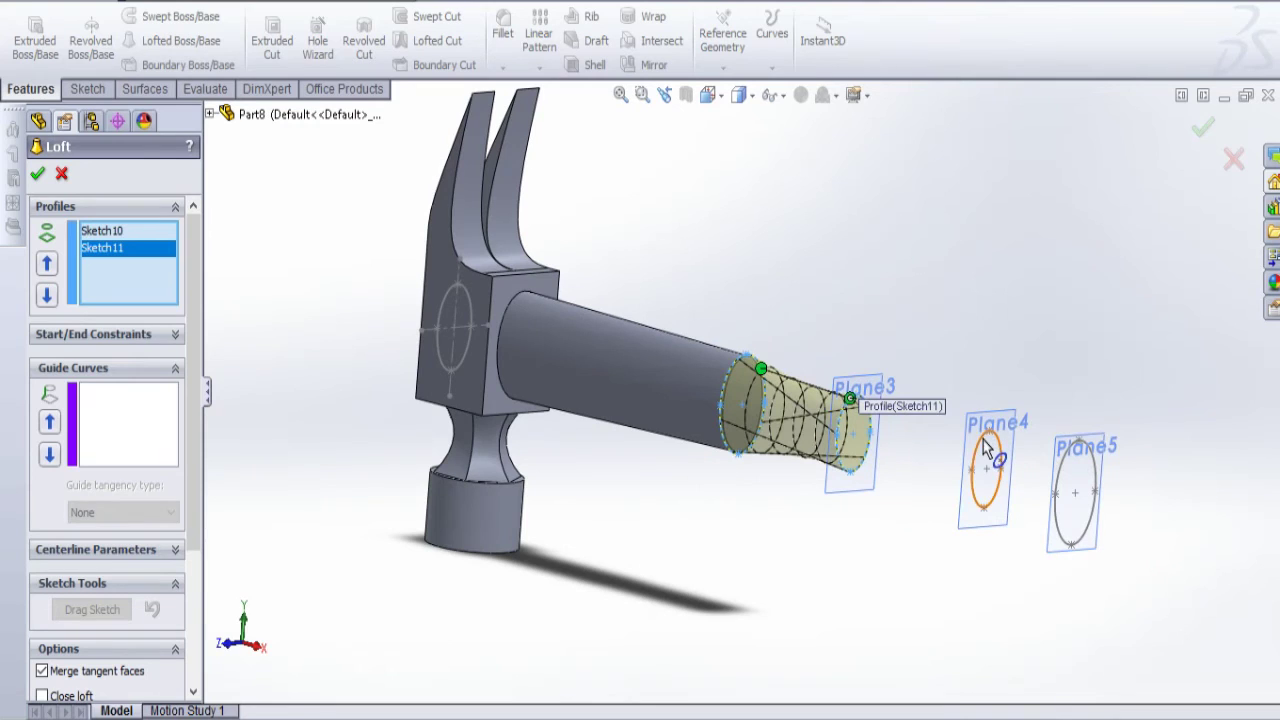
{"action": "left_click", "coordinate": [986, 449]}
{"action": "left_click", "coordinate": [1068, 460]}
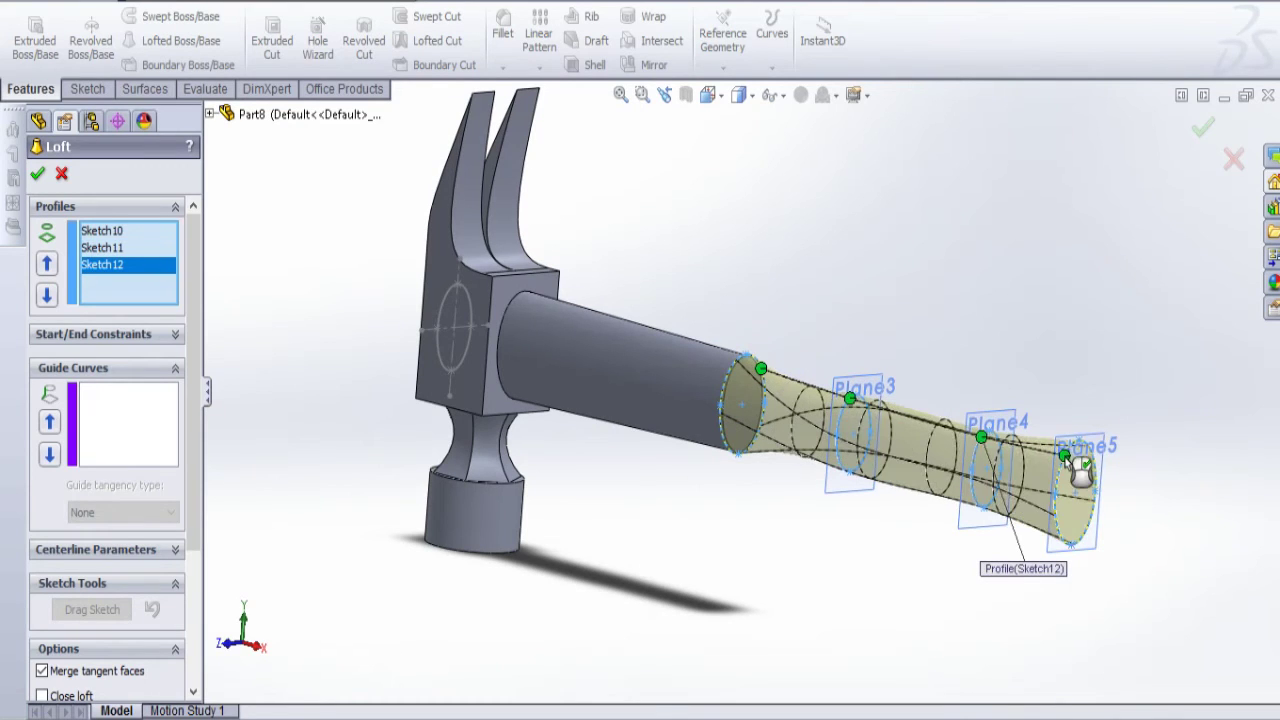
{"action": "key", "text": "Return"}
Hide the reference planes Plane3, Plane4 and Plane5
{"action": "scroll", "coordinate": [866, 389], "scroll_direction": "up", "scroll_amount": 3}
{"action": "middle_click_drag", "start_coordinate": [866, 389], "coordinate": [848, 513]}
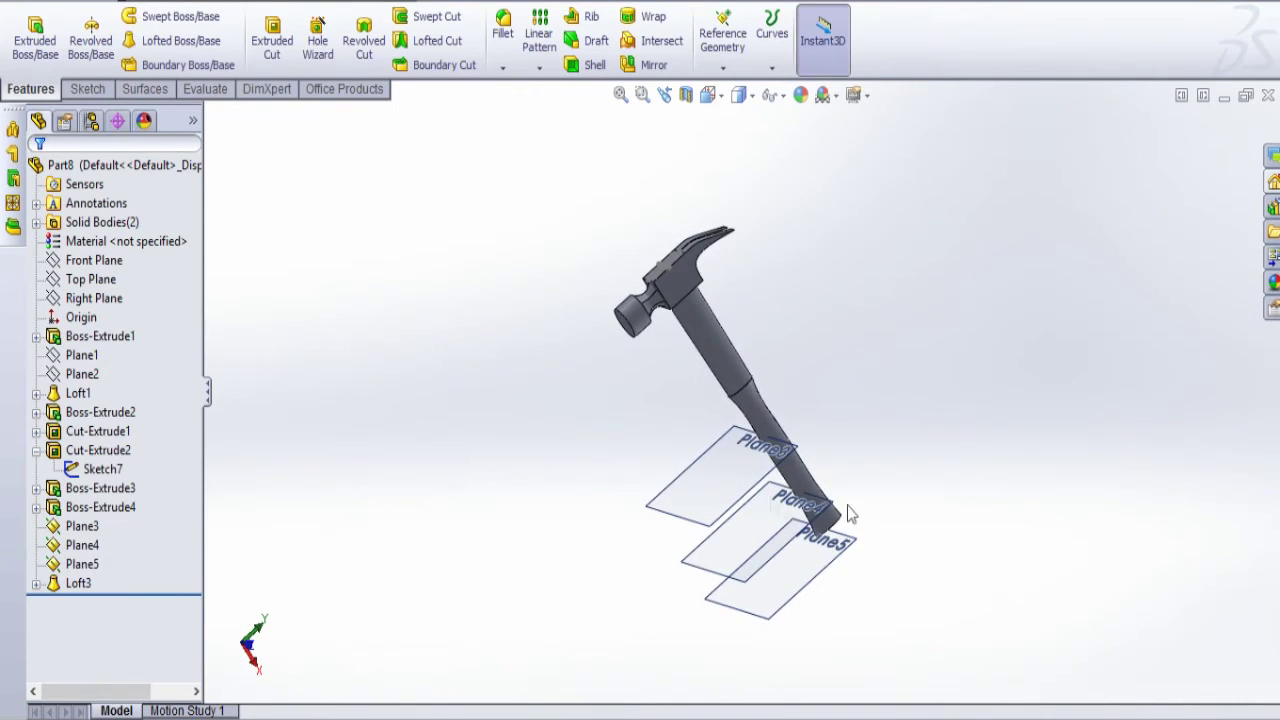
{"action": "left_click", "coordinate": [749, 505]}
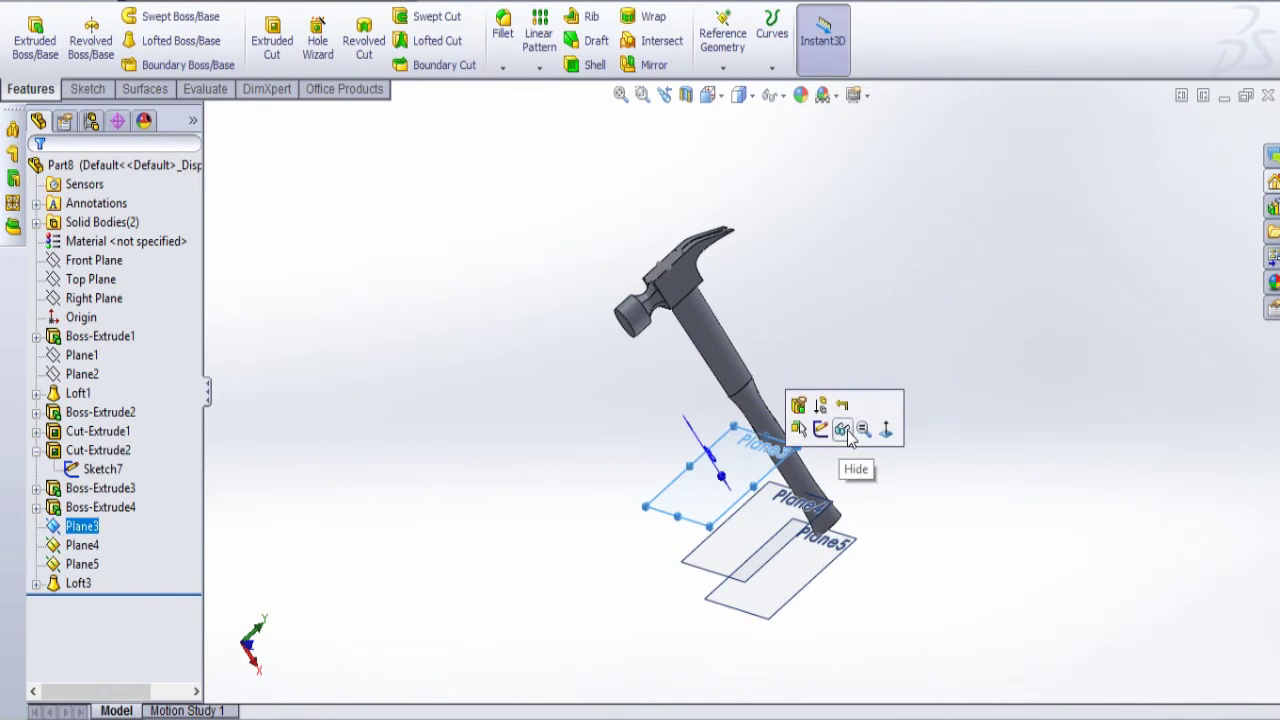
{"action": "left_click", "coordinate": [843, 430]}
{"action": "left_click", "coordinate": [896, 457]}
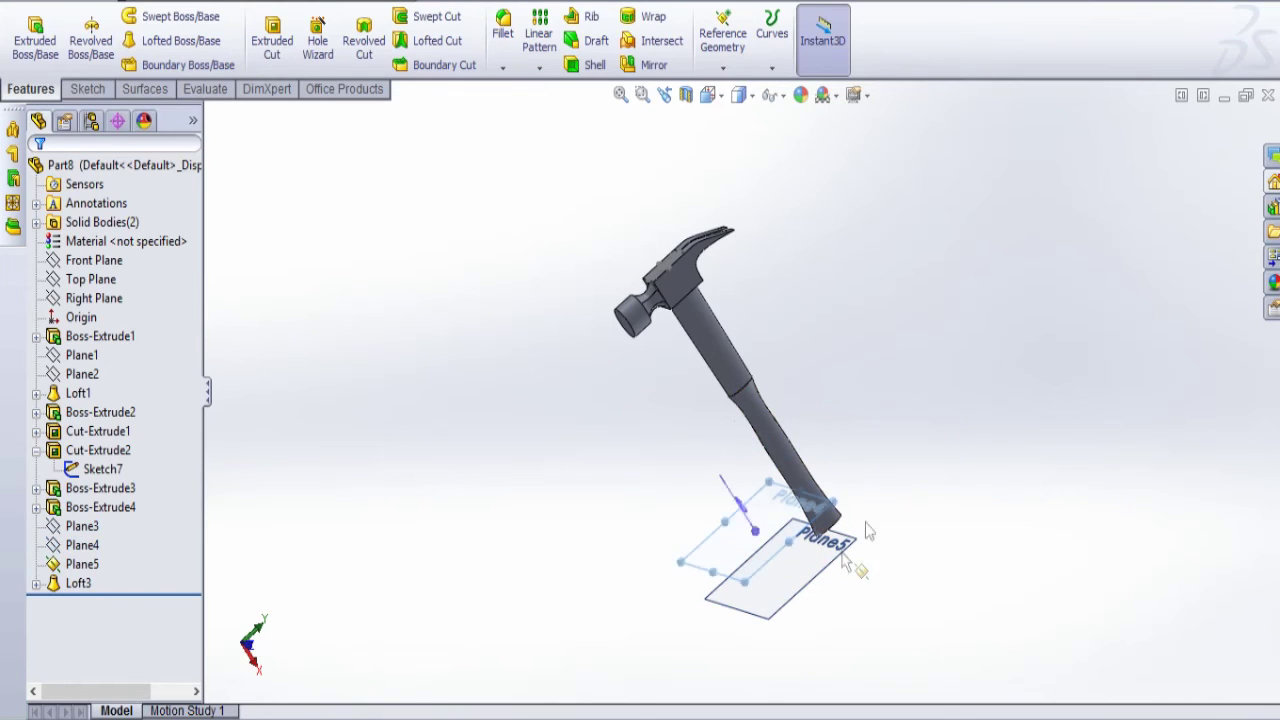
{"action": "left_click", "coordinate": [860, 553]}
{"action": "left_click", "coordinate": [914, 502]}
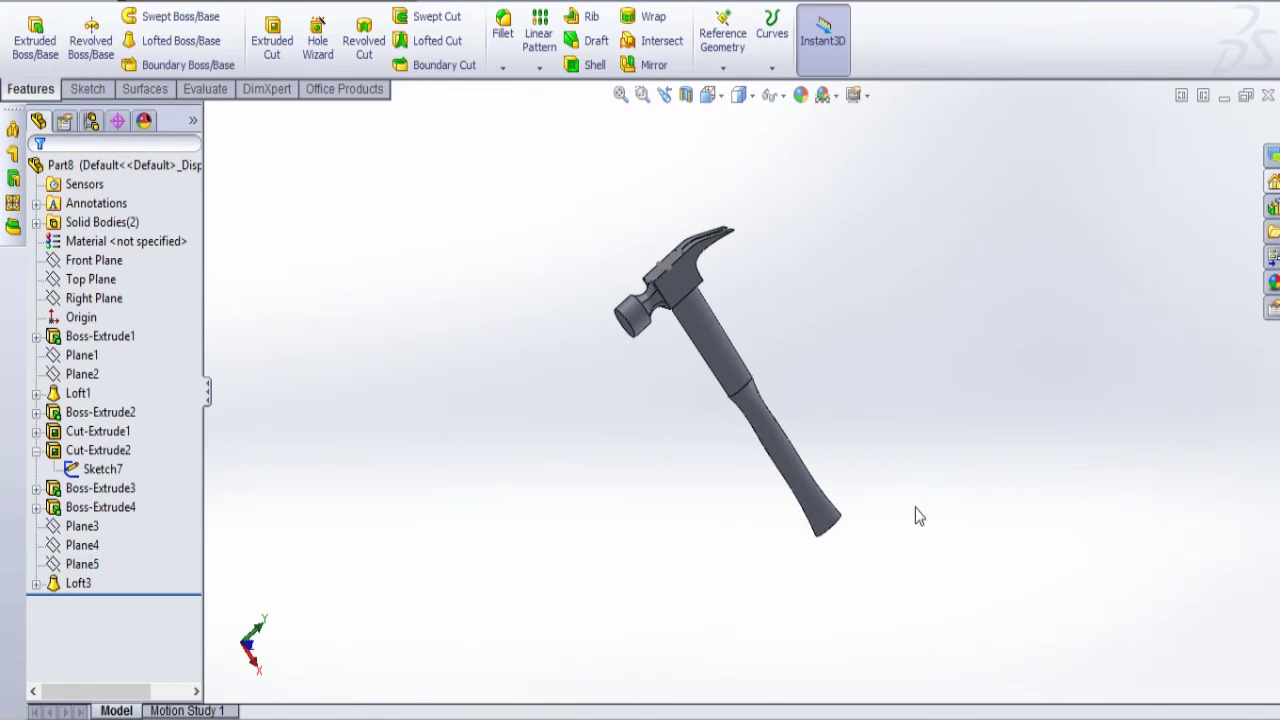
Hide Sketch7, the handle-hole sketch under Cut-Extrude2, and collapse that feature in the tree
{"action": "middle_click_drag", "start_coordinate": [893, 463], "coordinate": [876, 554]}
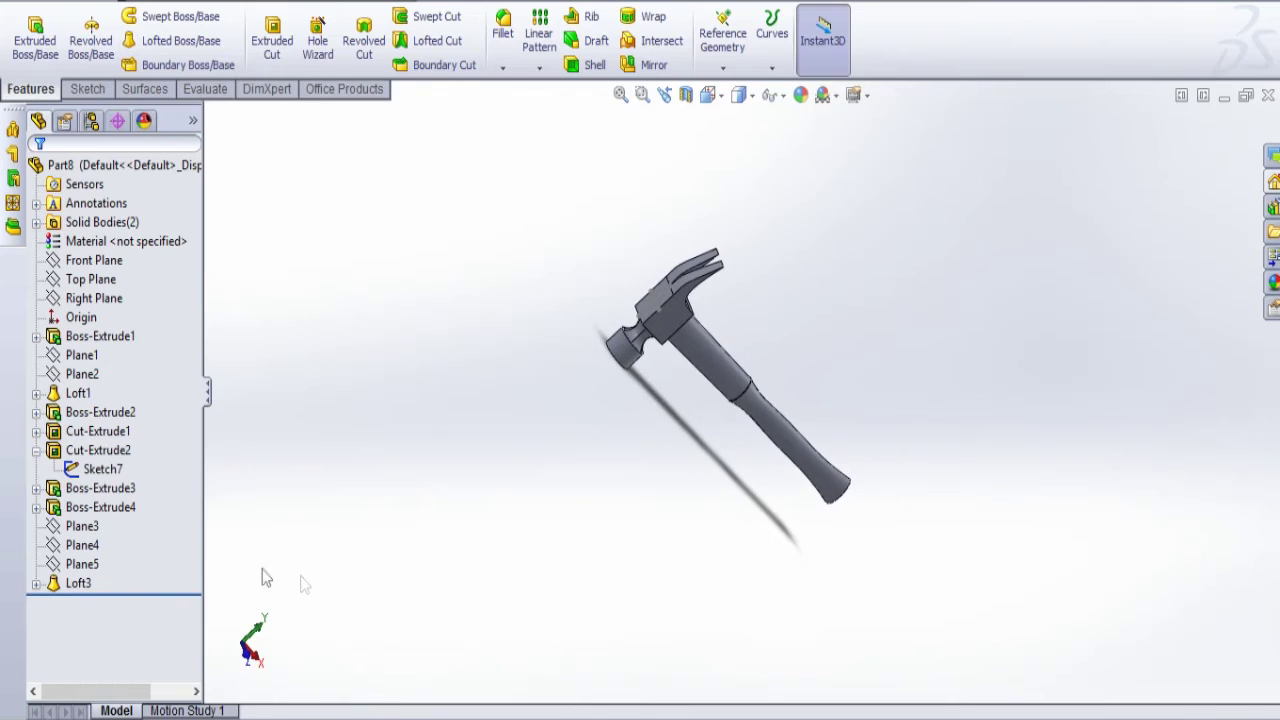
{"action": "left_click", "coordinate": [104, 469]}
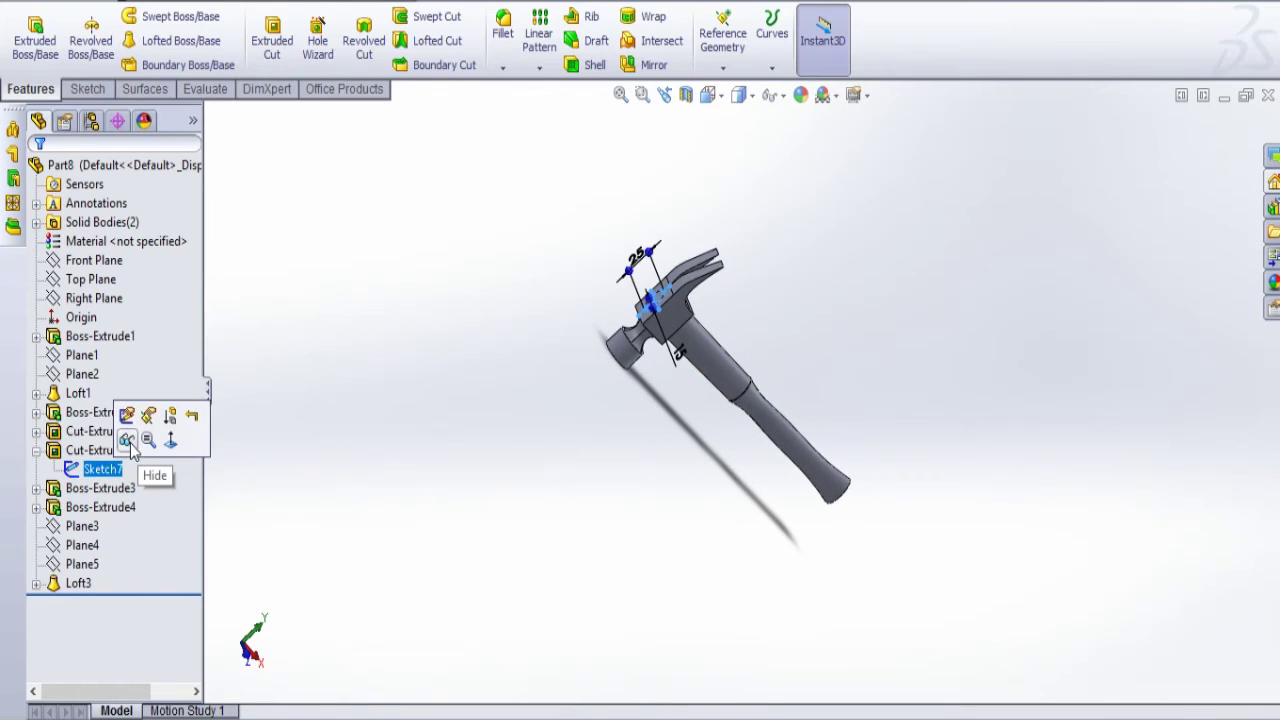
{"action": "left_click", "coordinate": [127, 441]}
{"action": "middle_click_drag", "start_coordinate": [725, 468], "coordinate": [632, 395]}
{"action": "left_click", "coordinate": [36, 451]}
Start a constant-radius fillet of 3 mm on the outer circular edge of the hammer's striking face
{"action": "mouse_move", "coordinate": [903, 520]}
{"action": "middle_mouse_down"}
{"action": "mouse_move", "coordinate": [826, 600]}
{"action": "mouse_move", "coordinate": [814, 686]}
{"action": "mouse_move", "coordinate": [993, 654]}
{"action": "mouse_move", "coordinate": [930, 545]}
{"action": "mouse_move", "coordinate": [674, 443]}
{"action": "mouse_move", "coordinate": [837, 357]}
{"action": "mouse_move", "coordinate": [833, 425]}
{"action": "mouse_move", "coordinate": [789, 383]}
{"action": "mouse_move", "coordinate": [799, 395]}
{"action": "middle_mouse_up"}
{"action": "left_click", "coordinate": [503, 33]}
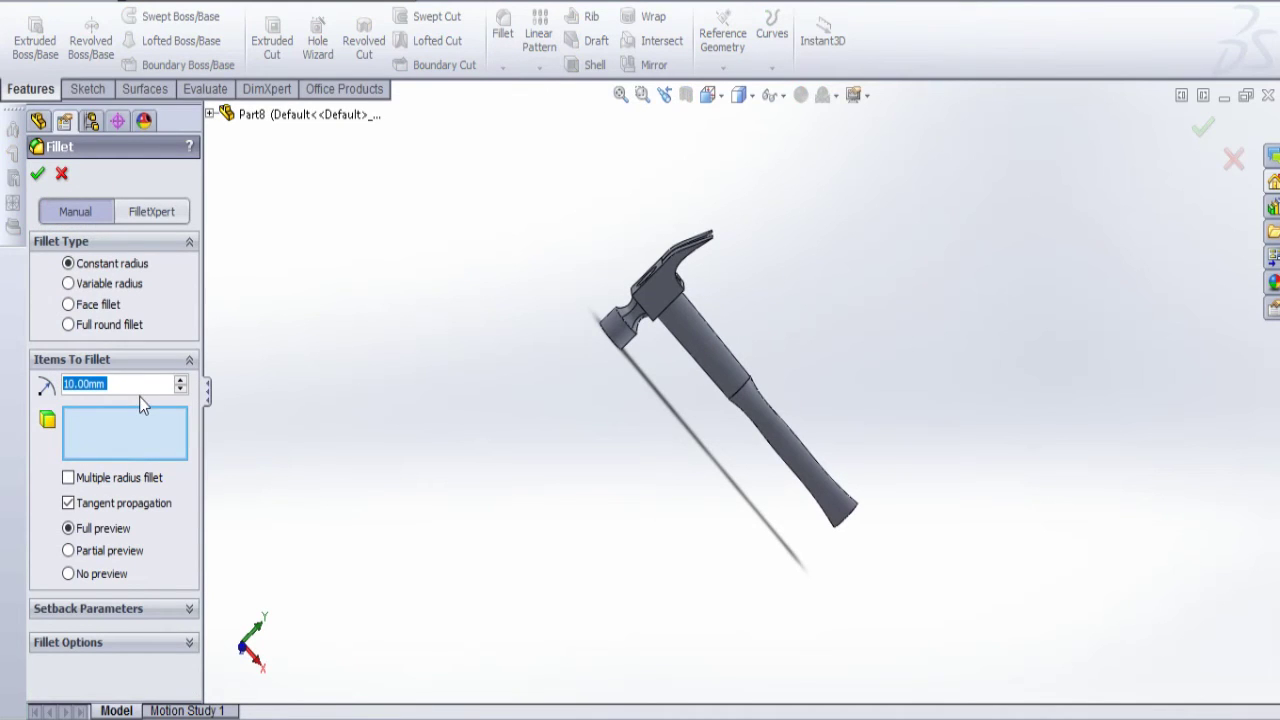
{"action": "type", "text": "3"}
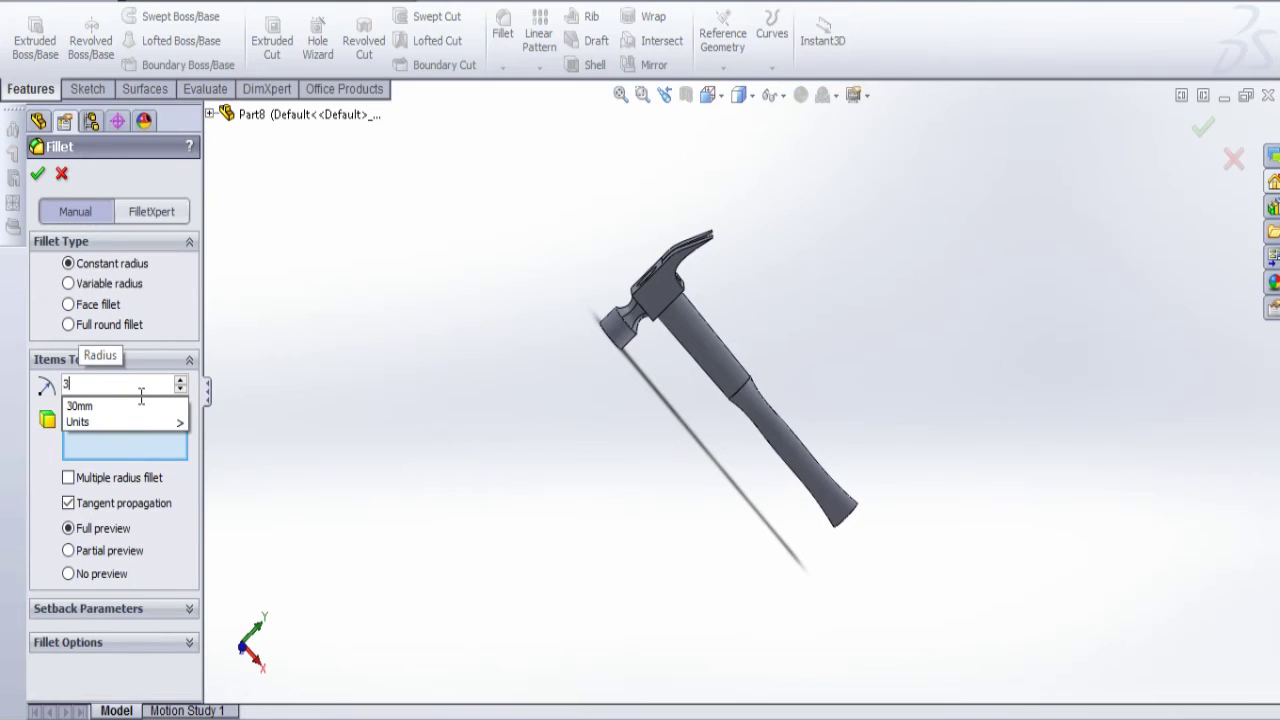
{"action": "key", "text": "Return"}
{"action": "middle_click_drag", "start_coordinate": [719, 347], "coordinate": [664, 530]}
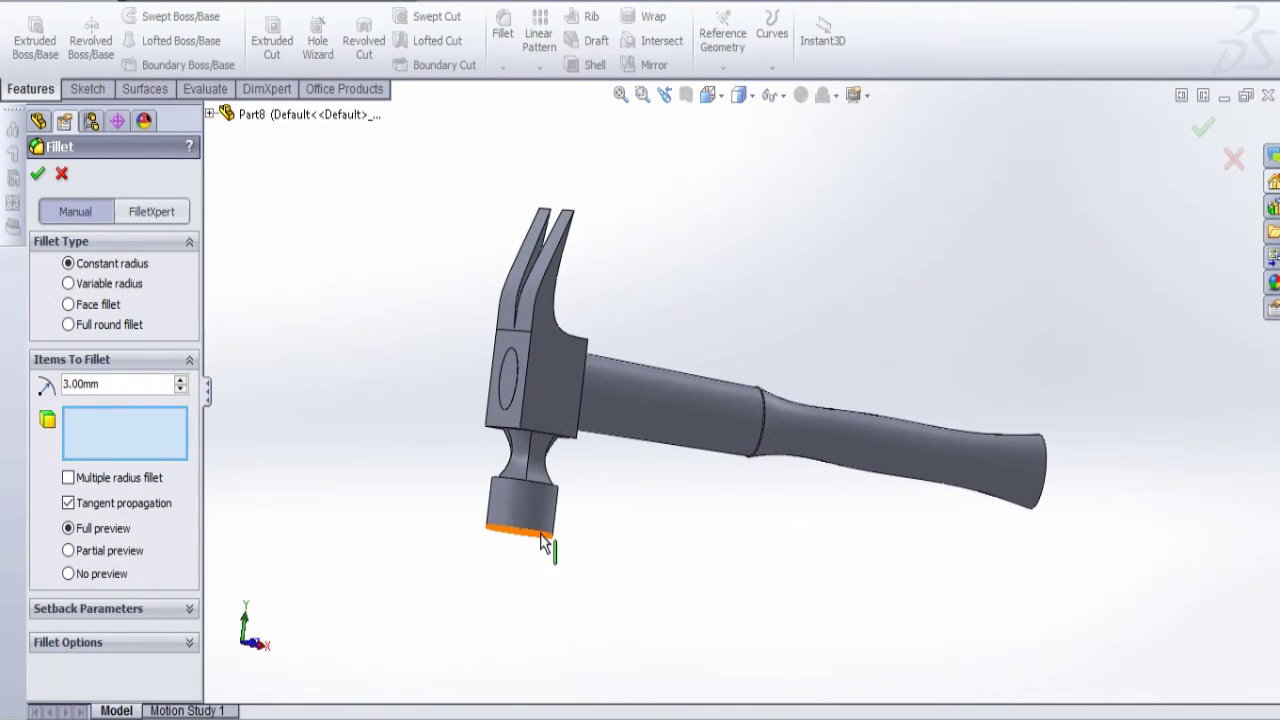
{"action": "left_click", "coordinate": [543, 540]}
Add to the 3 mm fillet the neck's circular edge at the head block, one side's block and claw edges, and the block's neck-side edges
{"action": "middle_click_drag", "start_coordinate": [600, 530], "coordinate": [674, 303]}
{"action": "scroll", "coordinate": [674, 303], "scroll_direction": "down", "scroll_amount": 4}
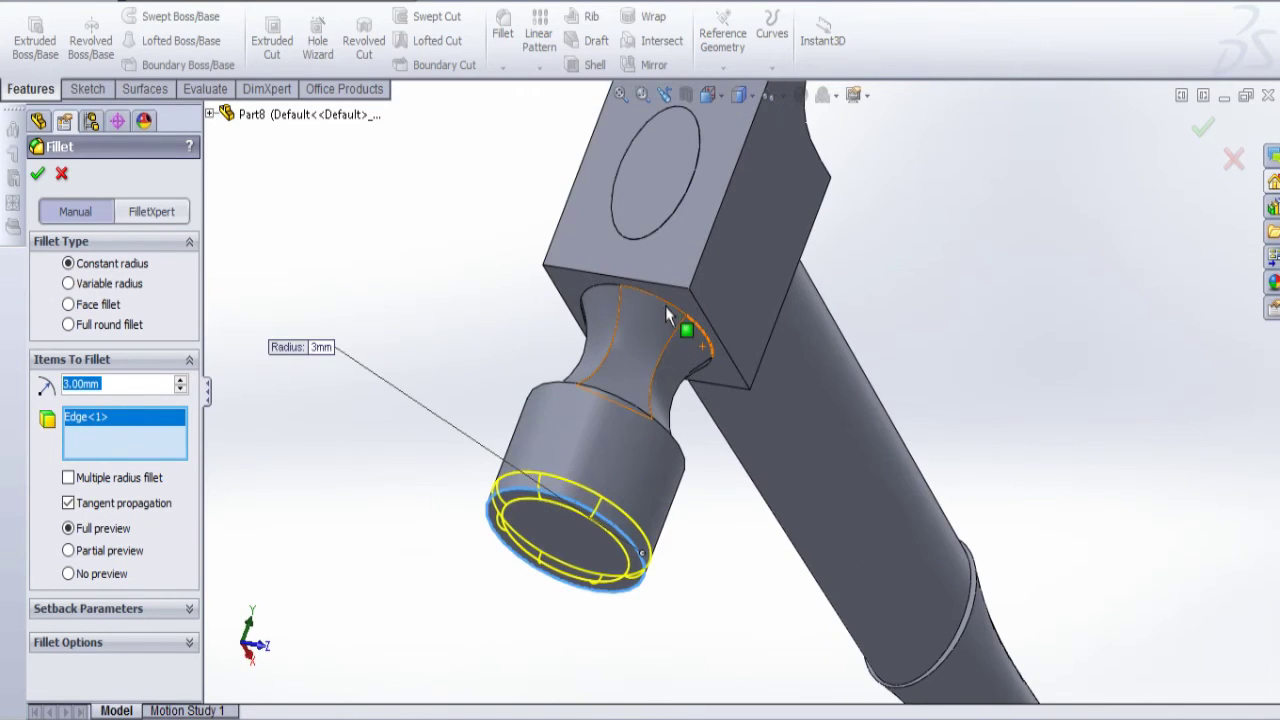
{"action": "left_click", "coordinate": [678, 318]}
{"action": "scroll", "coordinate": [752, 259], "scroll_direction": "up", "scroll_amount": 4}
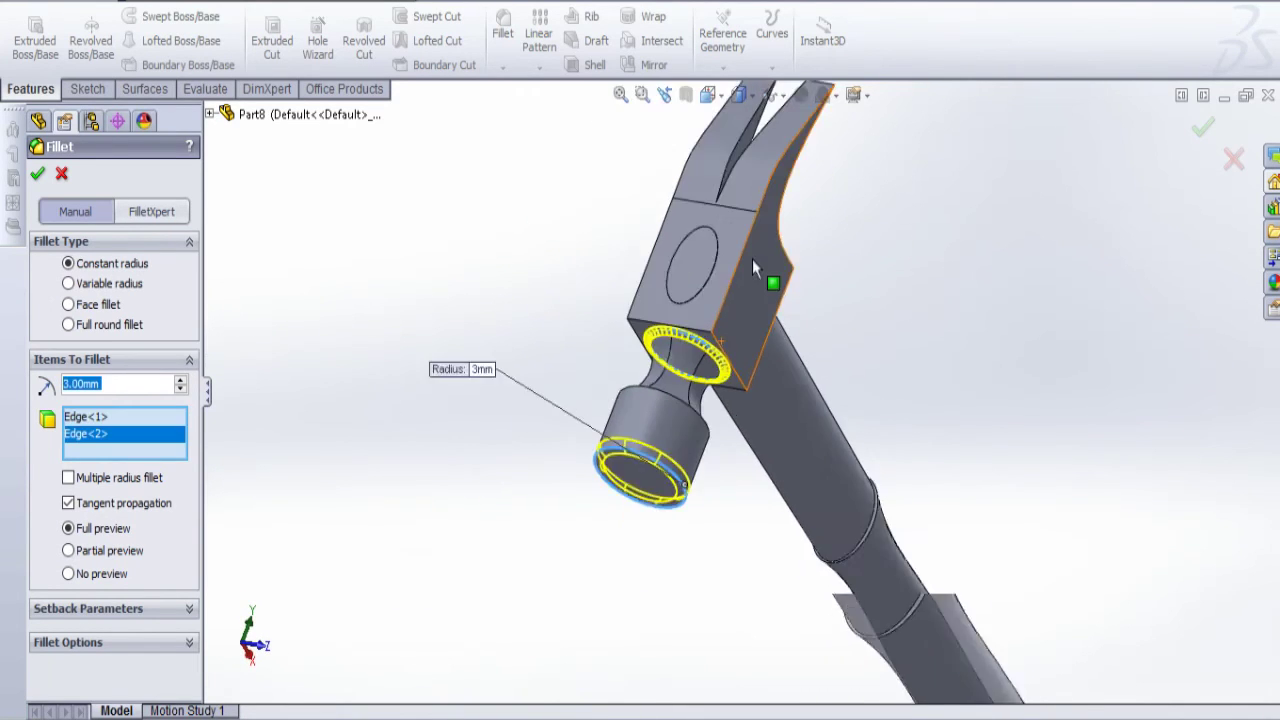
{"action": "middle_click_drag", "start_coordinate": [891, 251], "coordinate": [806, 280]}
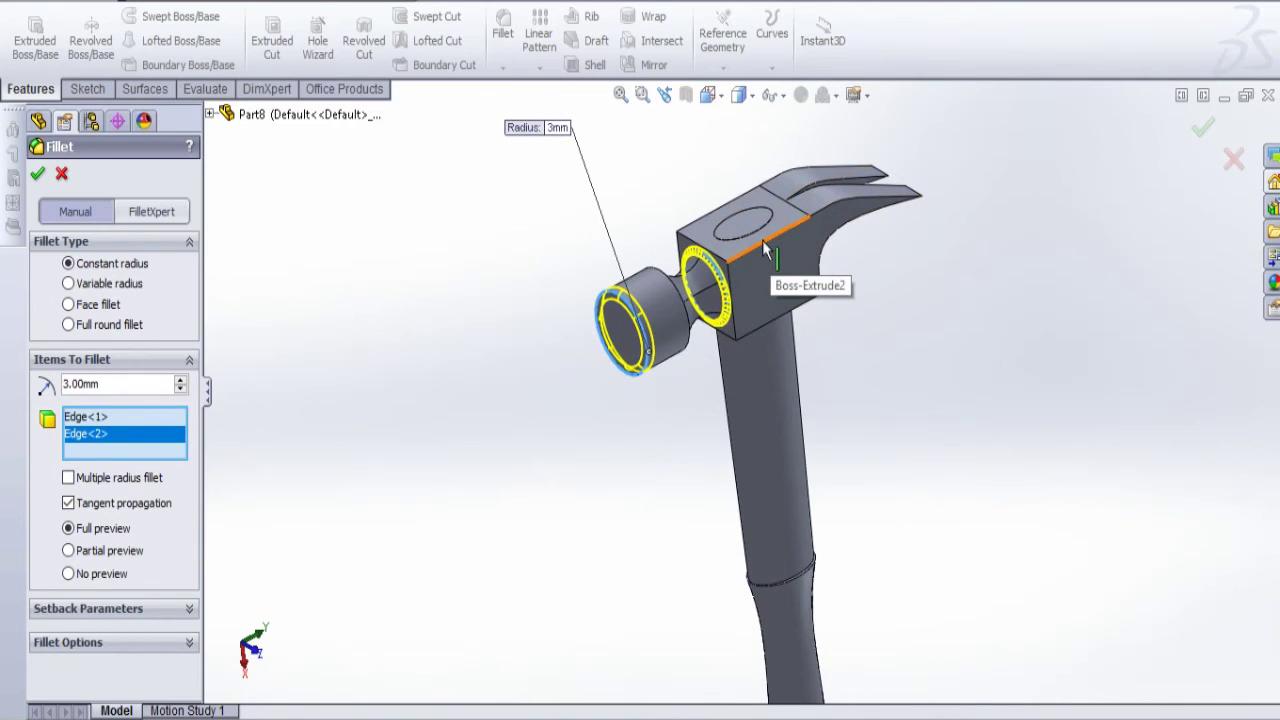
{"action": "left_click", "coordinate": [764, 242]}
{"action": "left_click", "coordinate": [828, 218]}
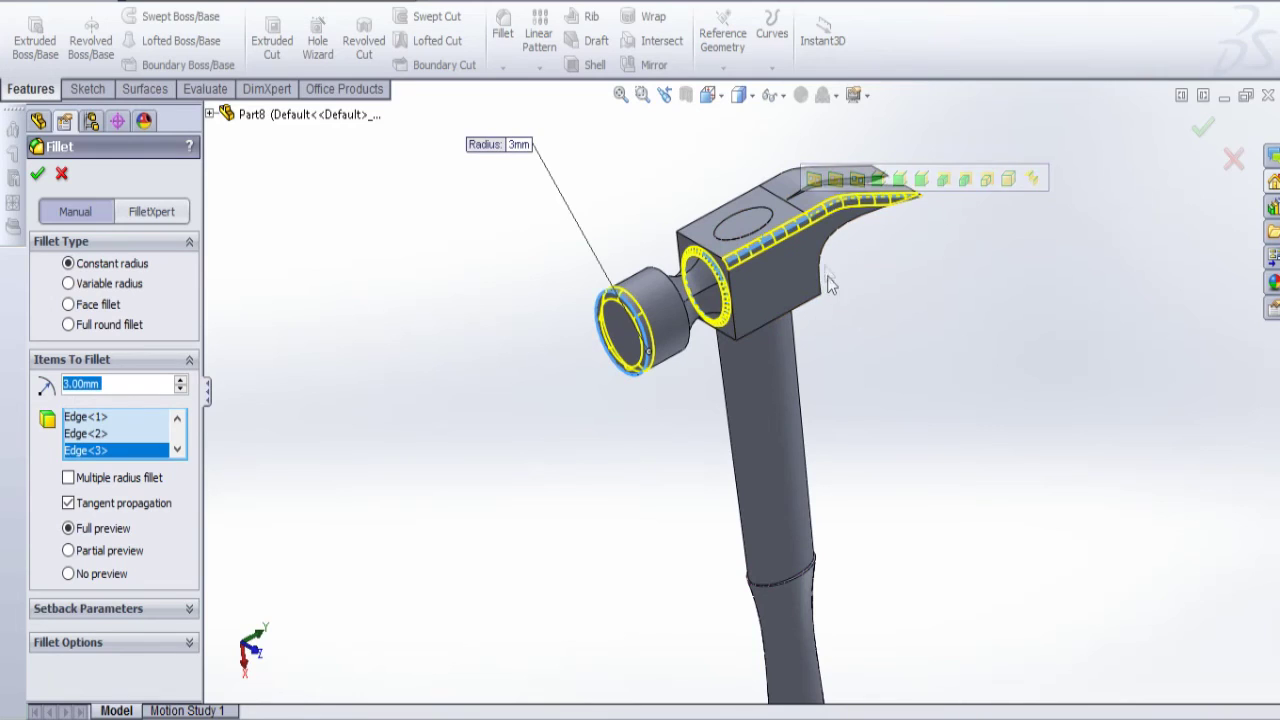
{"action": "left_click", "coordinate": [828, 253]}
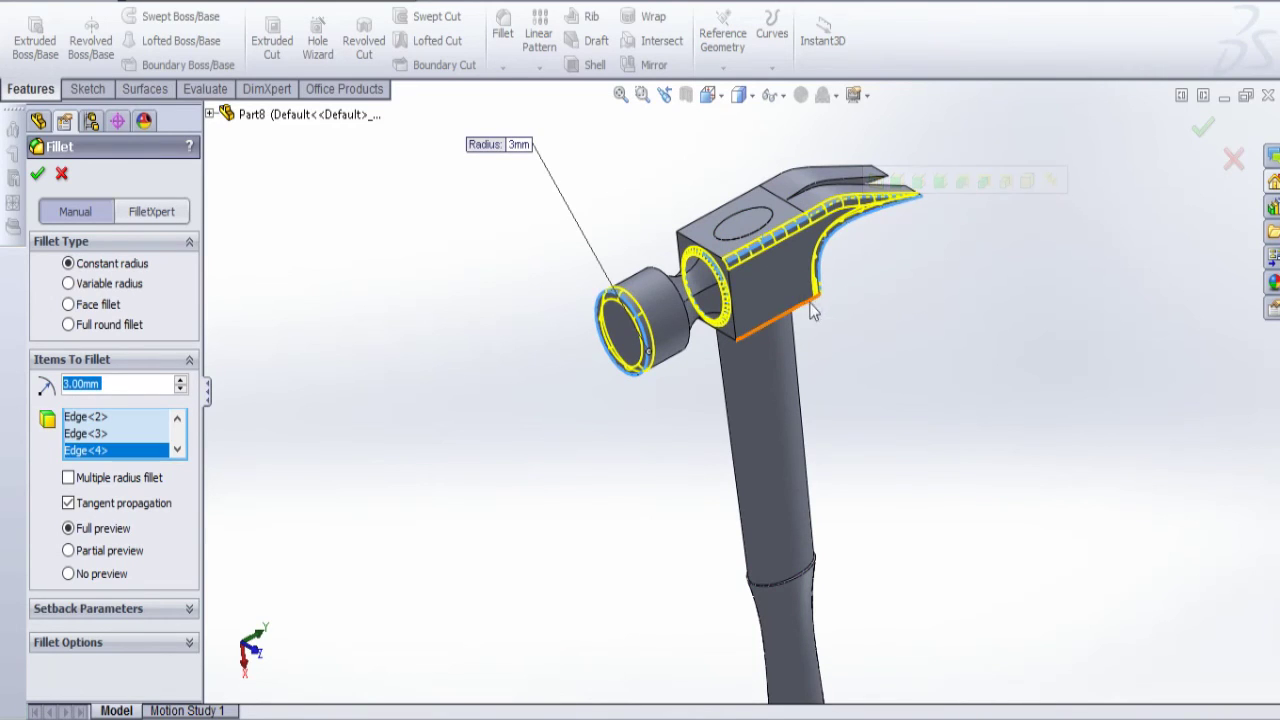
{"action": "left_click", "coordinate": [735, 312]}
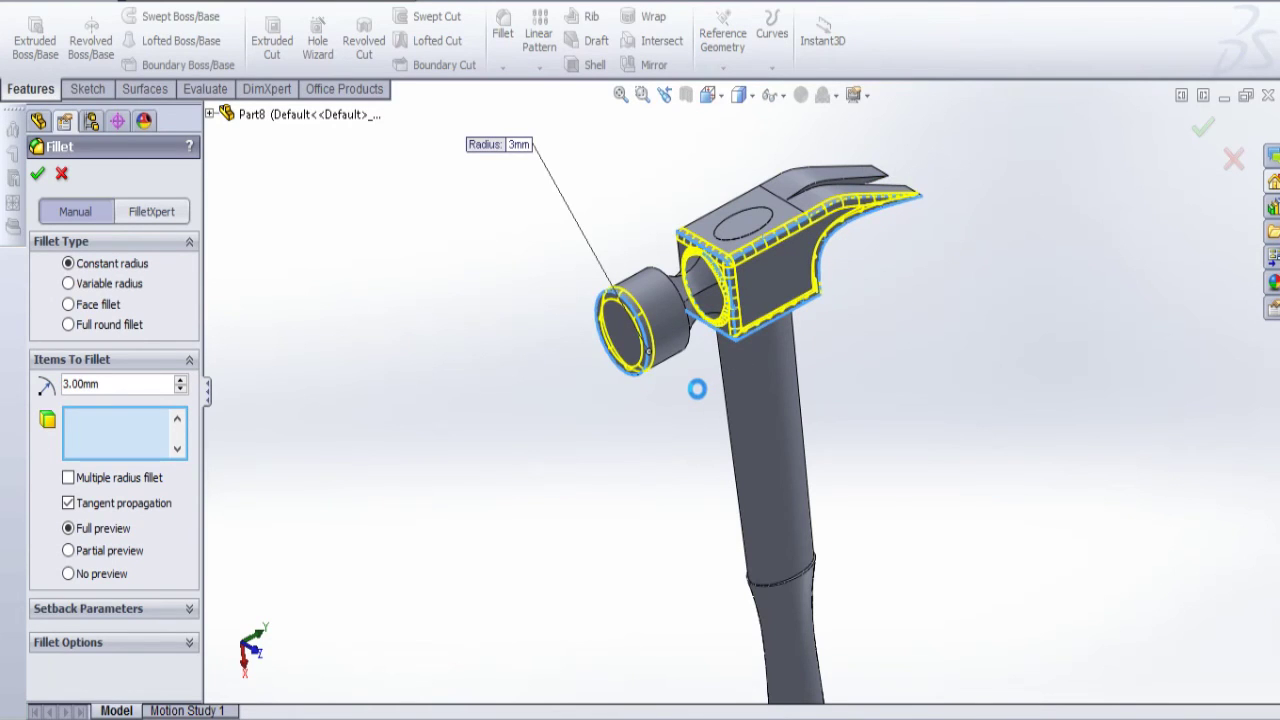
Add the matching block and claw edges on the opposite side of the head to the 3 mm fillet
{"action": "middle_click_drag", "start_coordinate": [697, 389], "coordinate": [858, 458]}
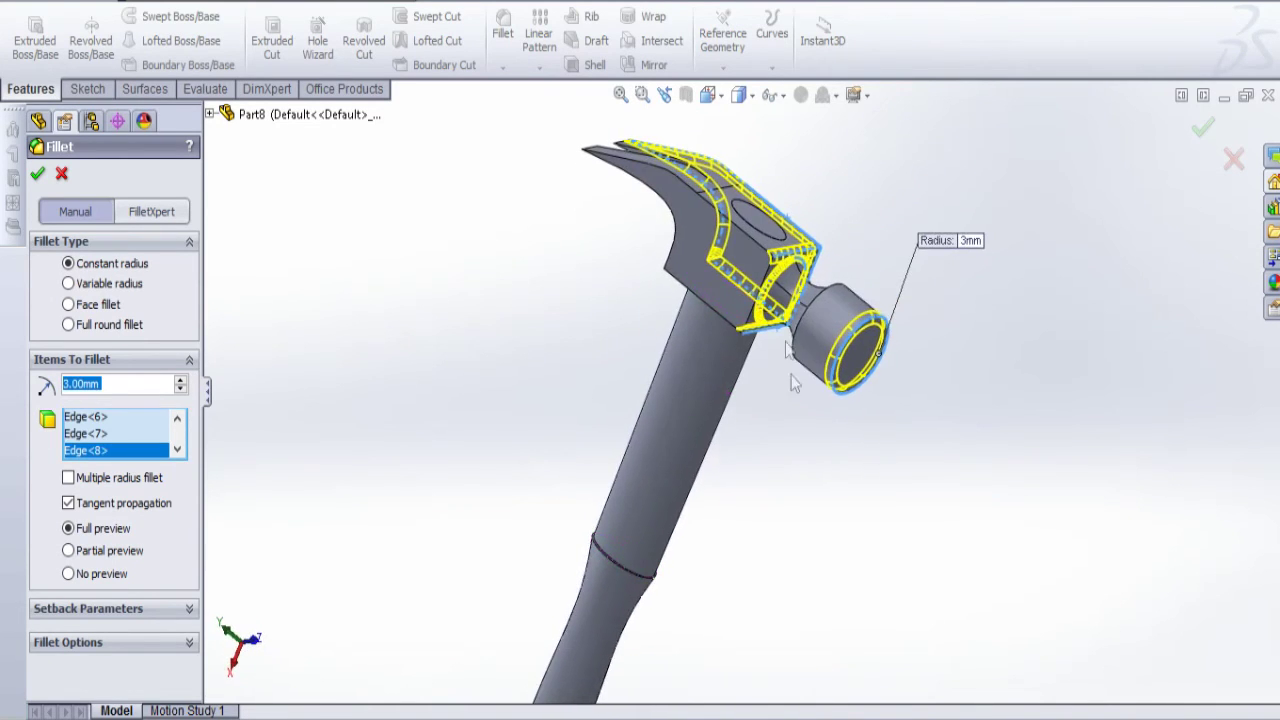
{"action": "scroll", "coordinate": [752, 275], "scroll_direction": "down", "scroll_amount": 3}
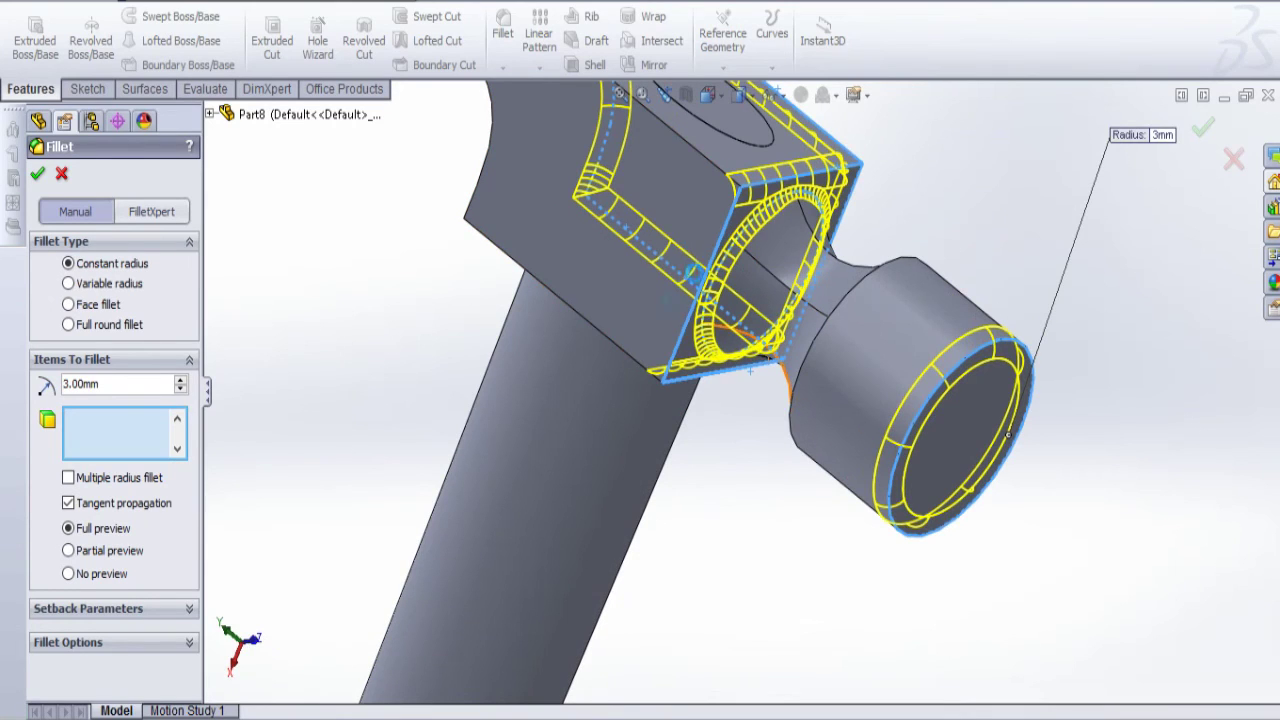
{"action": "left_click", "coordinate": [626, 347]}
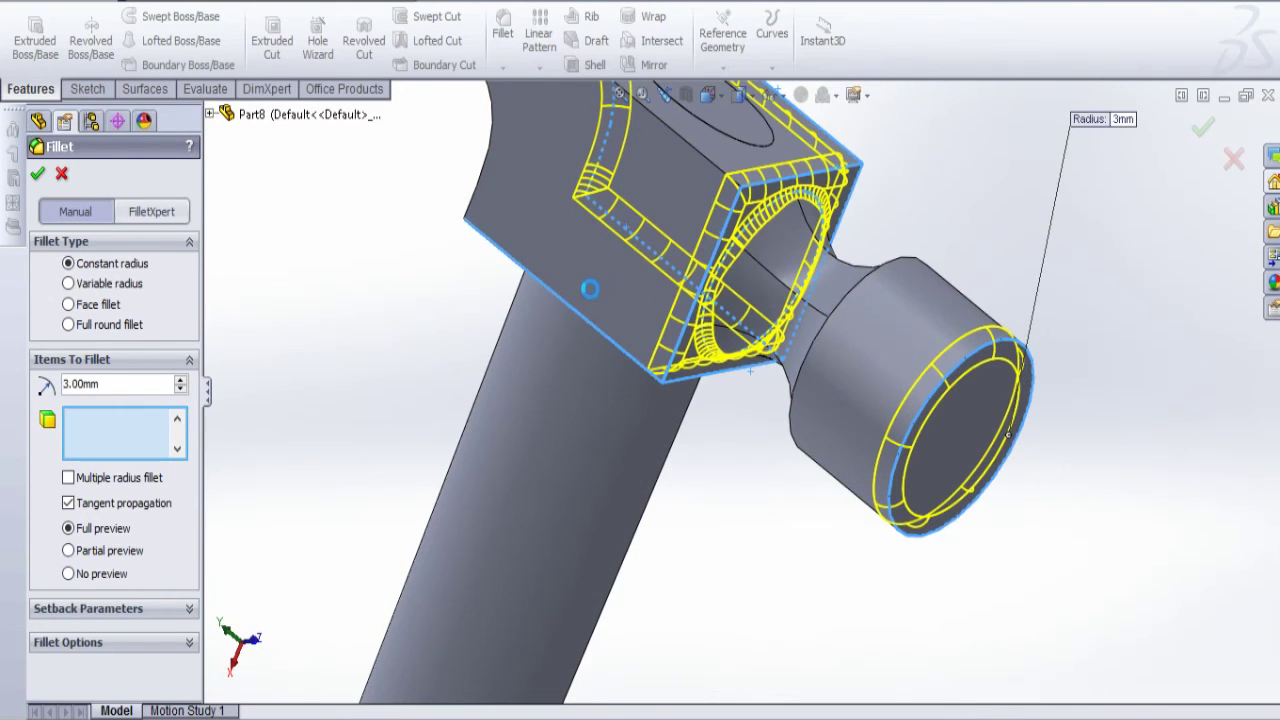
{"action": "left_click", "coordinate": [588, 288]}
{"action": "scroll", "coordinate": [626, 252], "scroll_direction": "up", "scroll_amount": 2}
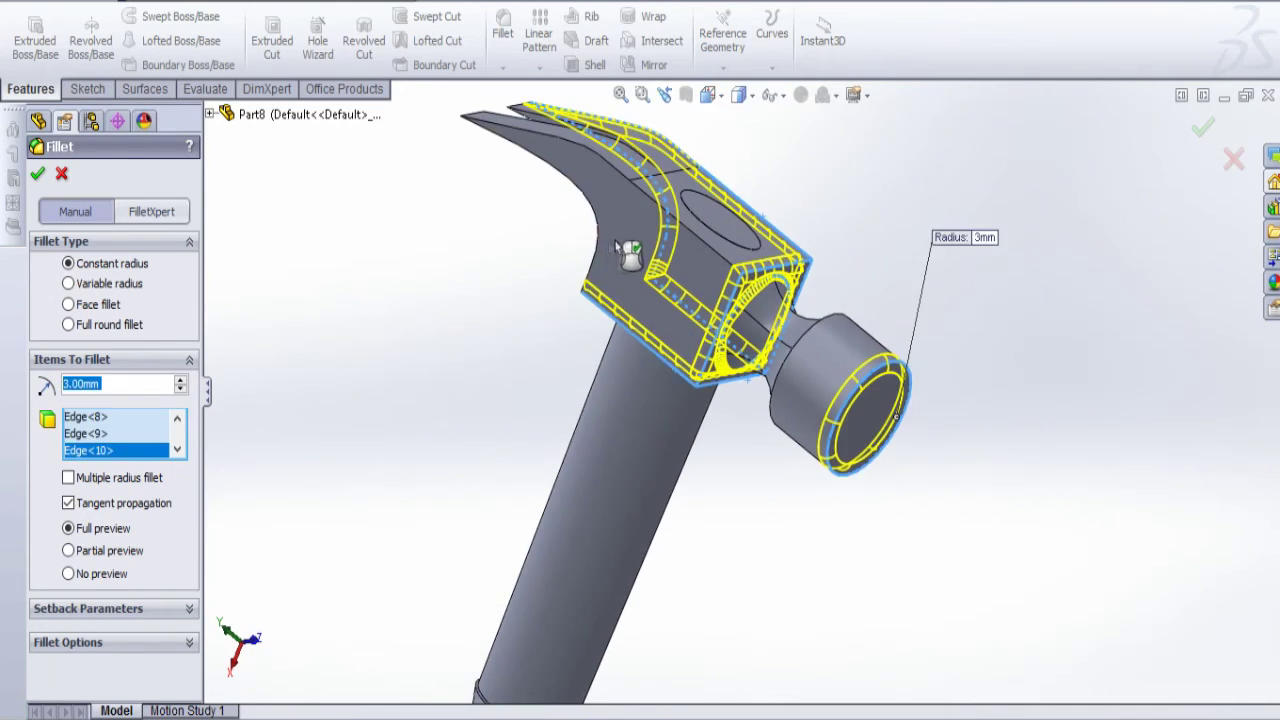
{"action": "left_click", "coordinate": [705, 243]}
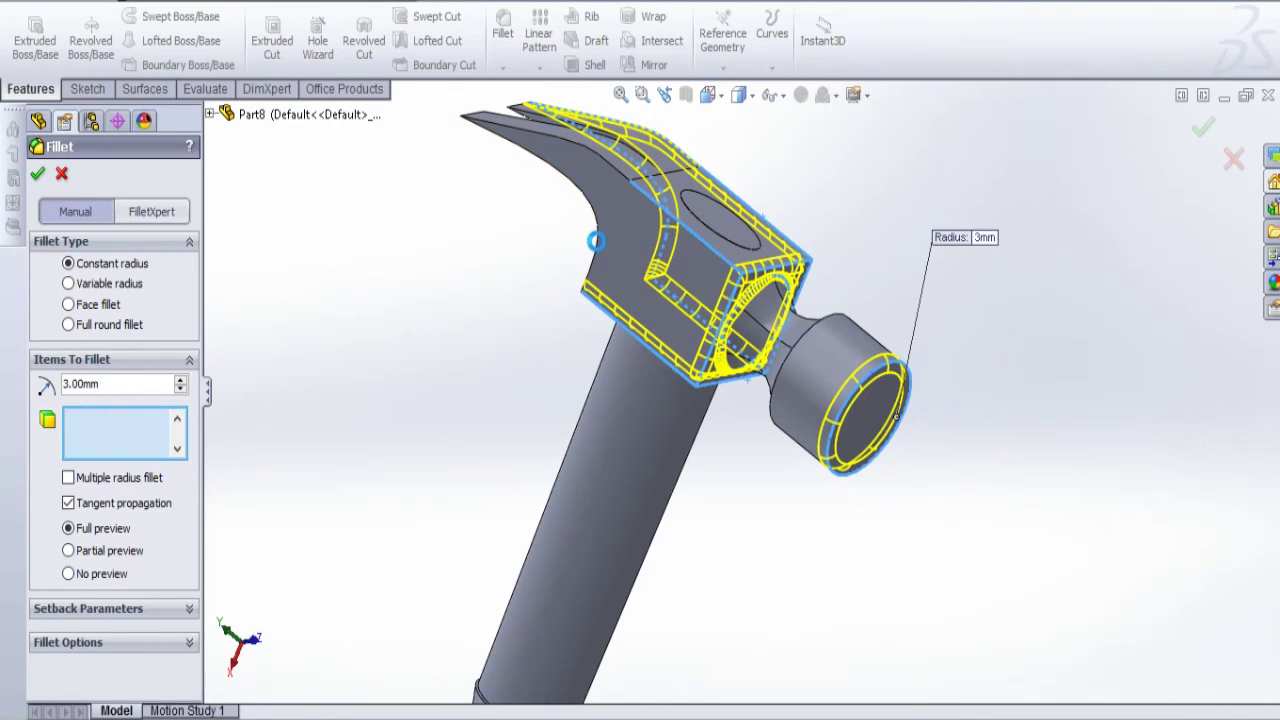
{"action": "left_click", "coordinate": [596, 240]}
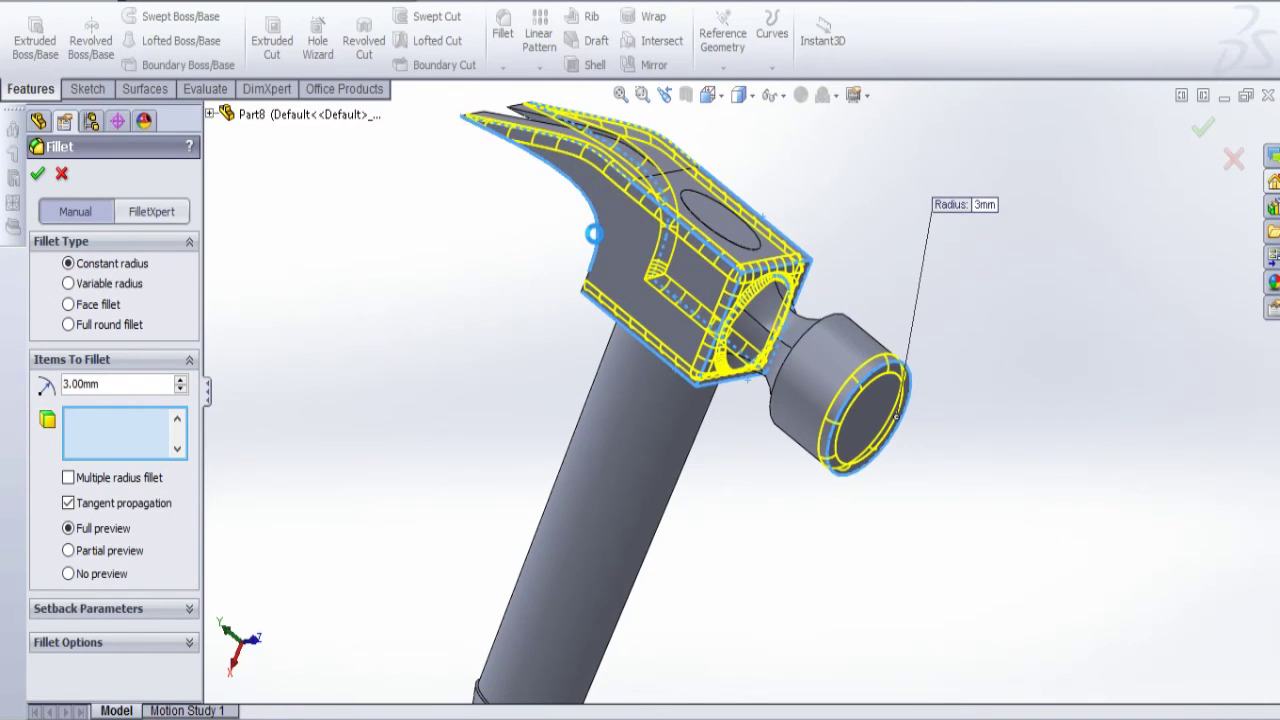
Add the head block's remaining straight edge below the claw to the 3 mm fillet and apply it
{"action": "middle_click_drag", "start_coordinate": [609, 277], "coordinate": [783, 374]}
{"action": "scroll", "coordinate": [660, 342], "scroll_direction": "down", "scroll_amount": 5}
{"action": "scroll", "coordinate": [606, 337], "scroll_direction": "down", "scroll_amount": 1}
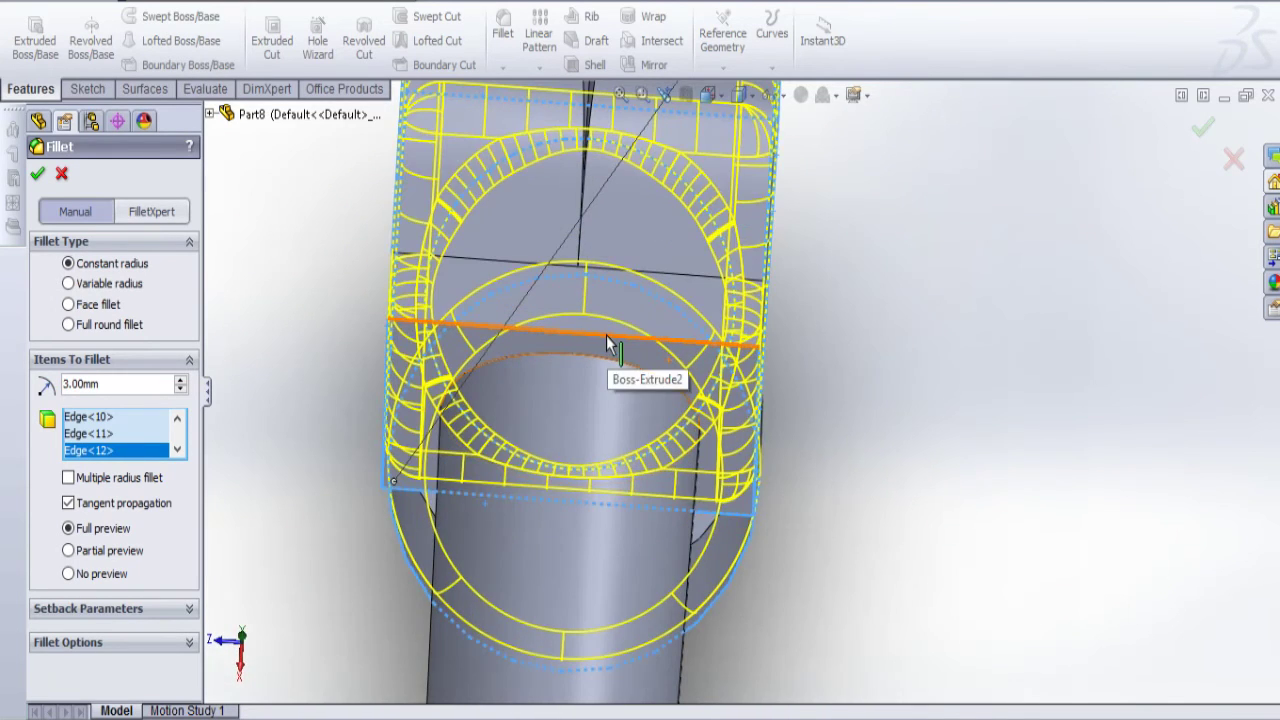
{"action": "left_click", "coordinate": [606, 334]}
{"action": "left_click", "coordinate": [608, 346]}
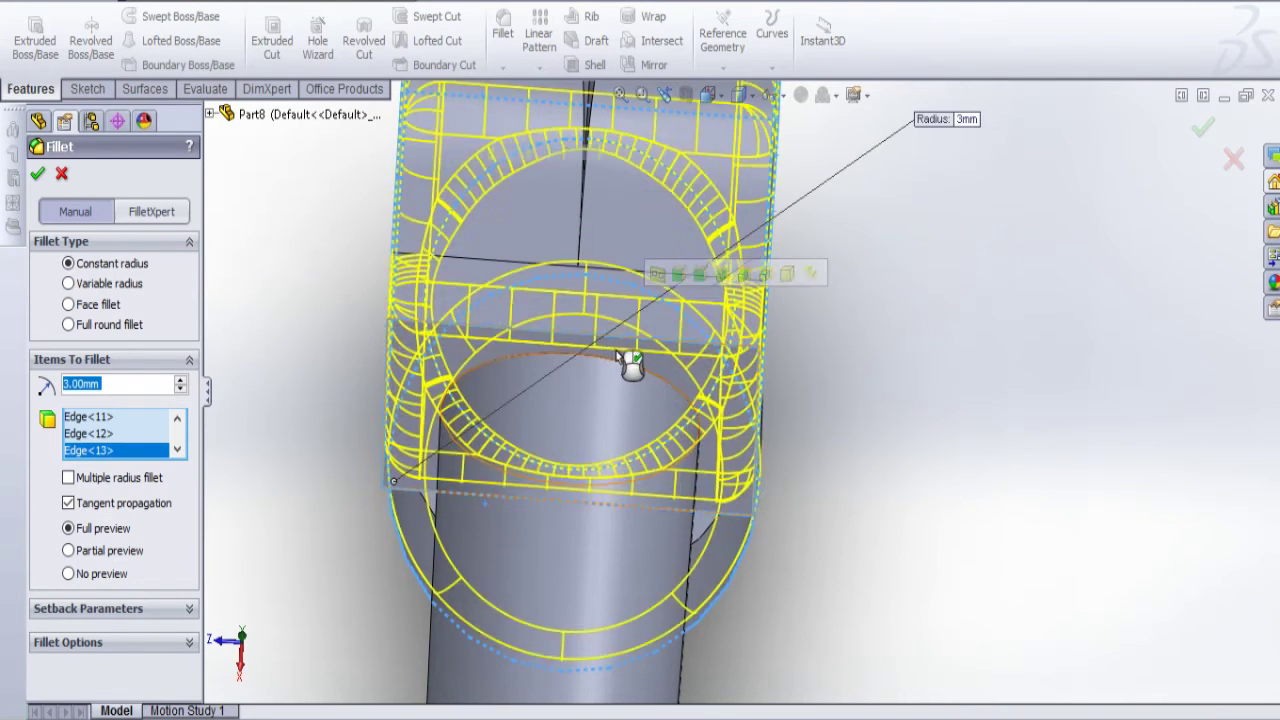
{"action": "scroll", "coordinate": [755, 460], "scroll_direction": "up", "scroll_amount": 6}
{"action": "middle_click_drag", "start_coordinate": [757, 462], "coordinate": [627, 576]}
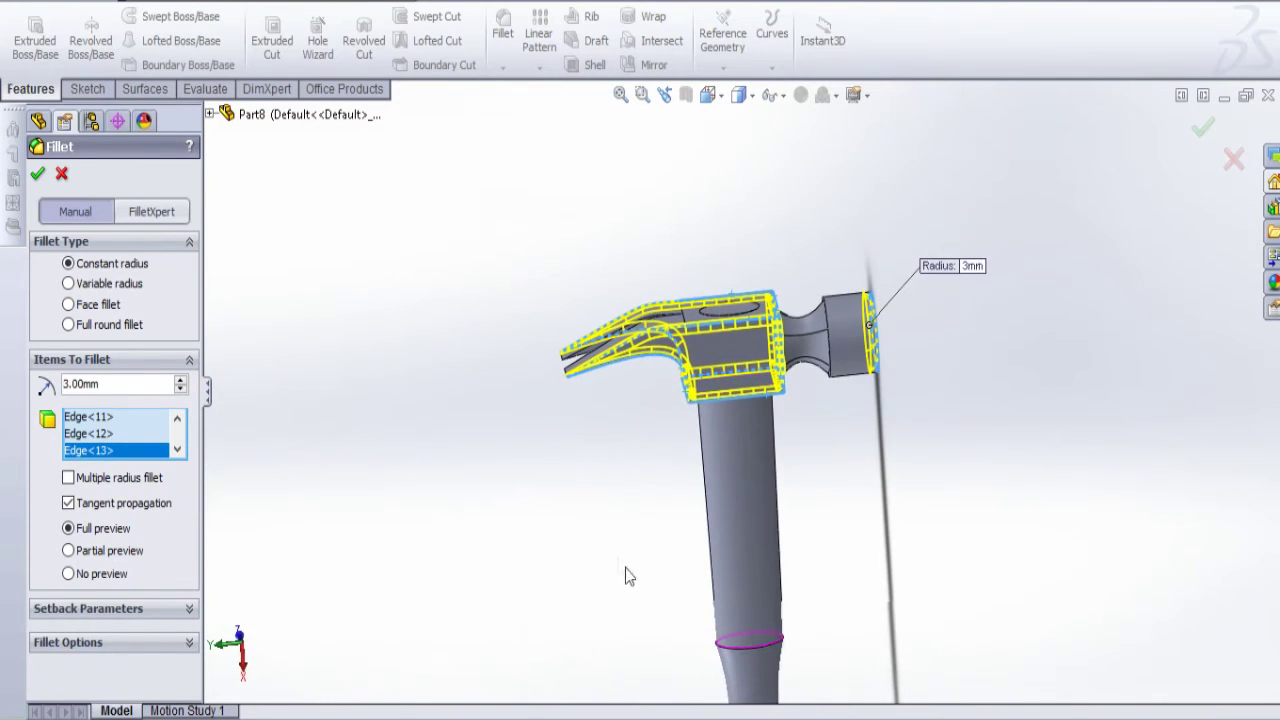
{"action": "left_click", "coordinate": [38, 176]}
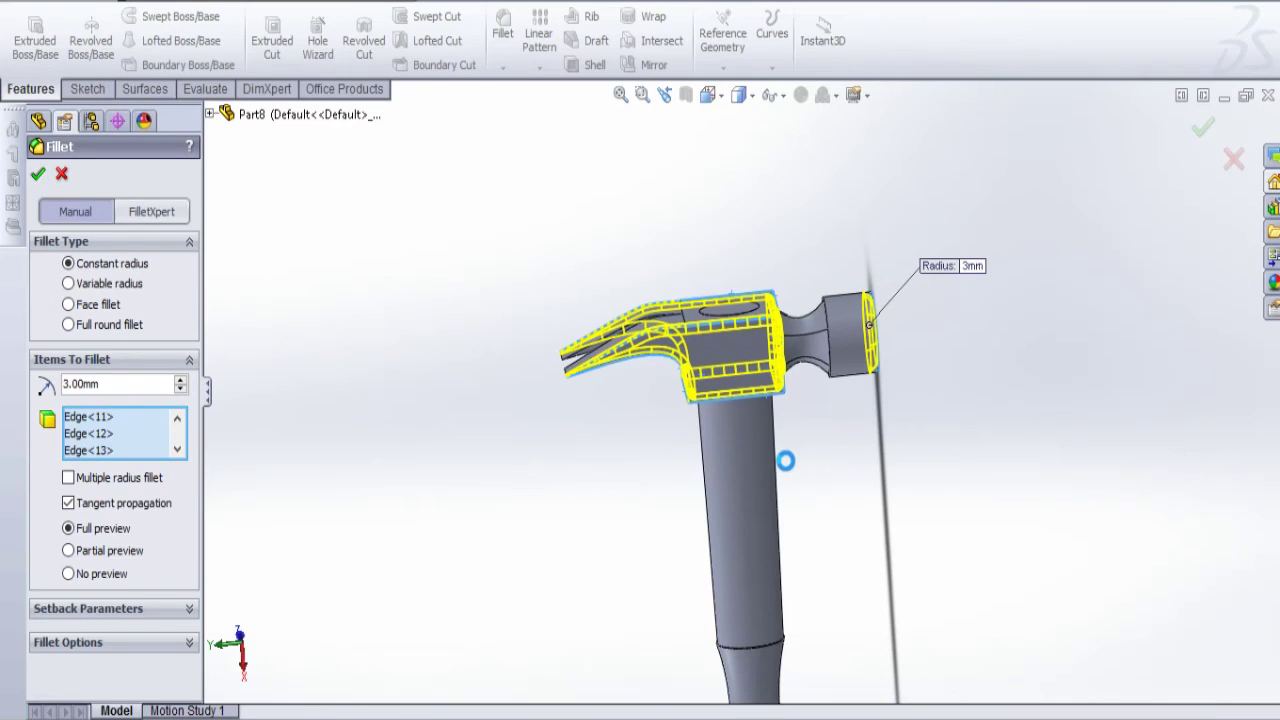
{"action": "middle_click_drag", "start_coordinate": [786, 463], "coordinate": [765, 478]}
Start a 2 mm constant-radius fillet on three adjacent edges where the faceted neck meets the cylindrical striking head
{"action": "left_click", "coordinate": [514, 40]}
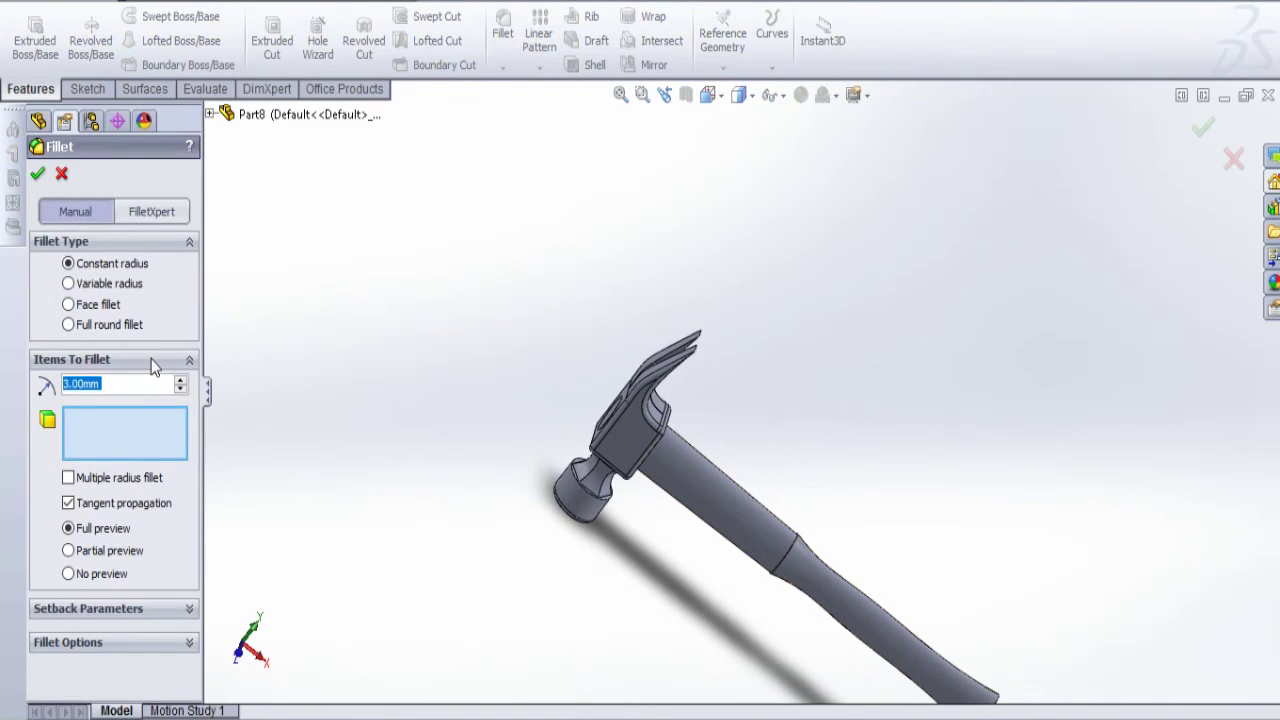
{"action": "type", "text": "2"}
{"action": "key", "text": "Return"}
{"action": "scroll", "coordinate": [677, 515], "scroll_direction": "down", "scroll_amount": 5}
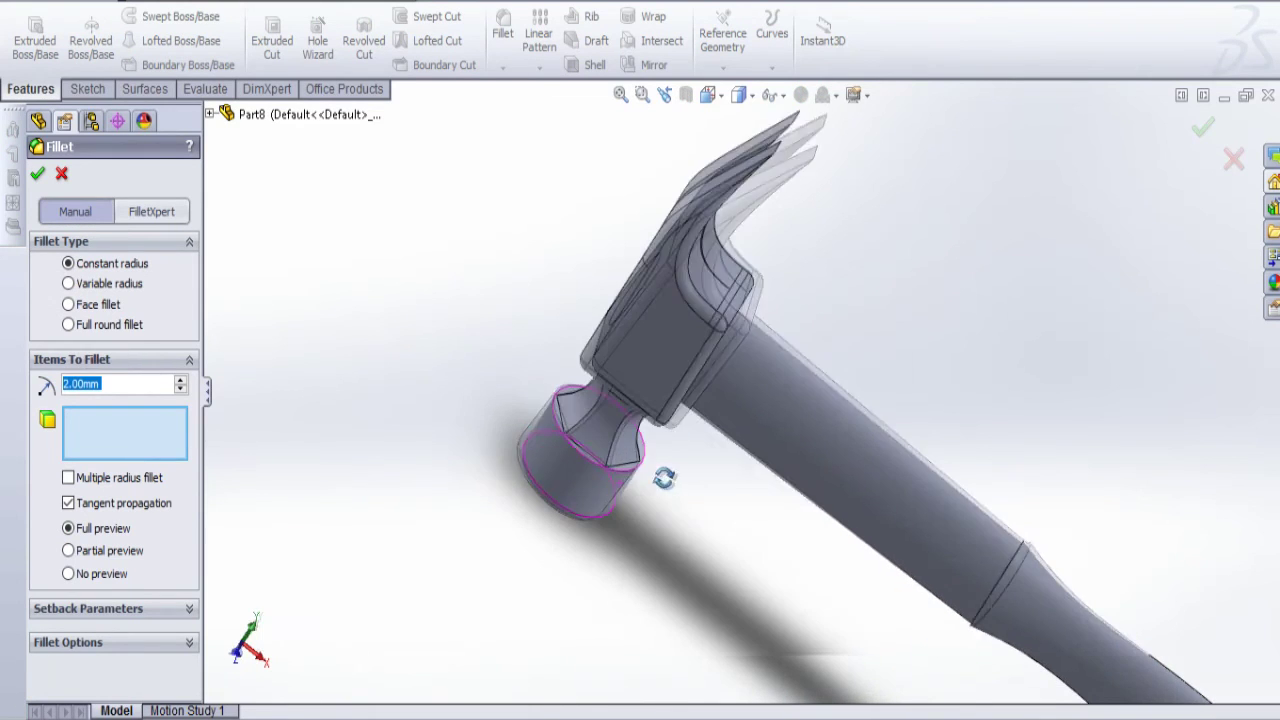
{"action": "left_click", "coordinate": [618, 470]}
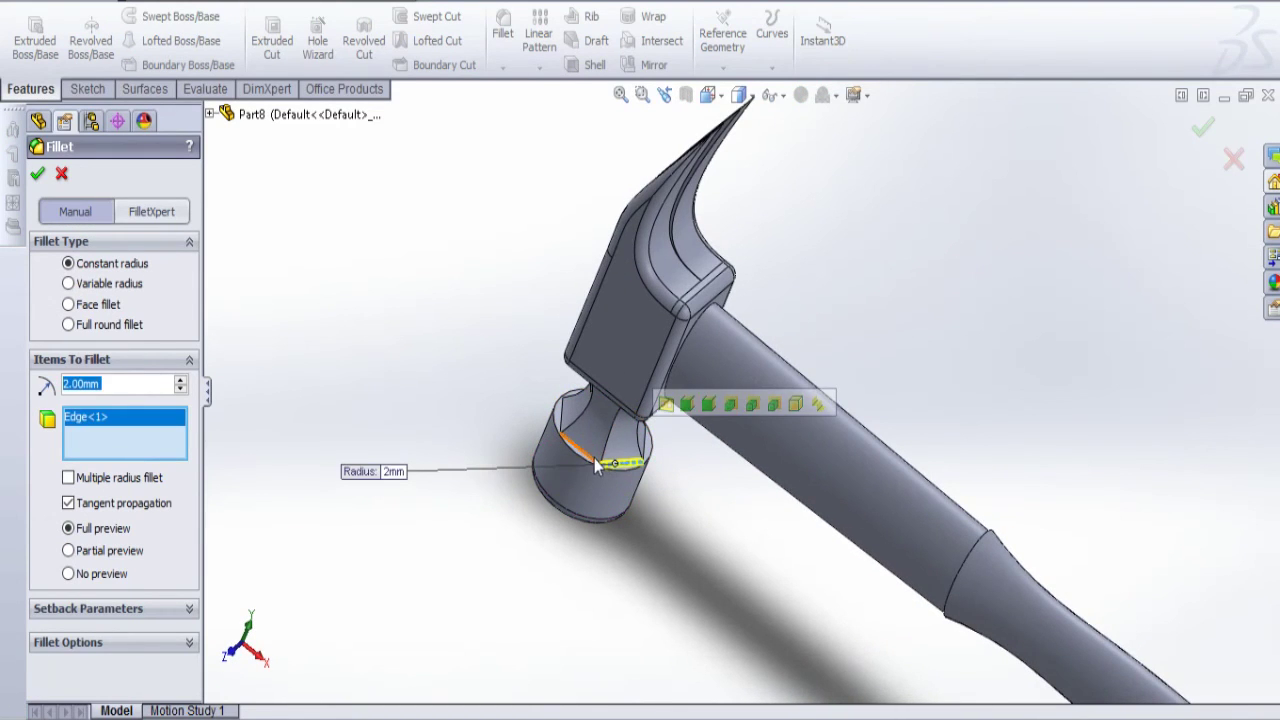
{"action": "left_click", "coordinate": [578, 445]}
{"action": "left_click", "coordinate": [563, 423]}
Add the other three edges of the hexagonal outline around the neck to the 2 mm fillet and apply it
{"action": "middle_click_drag", "start_coordinate": [563, 423], "coordinate": [651, 645]}
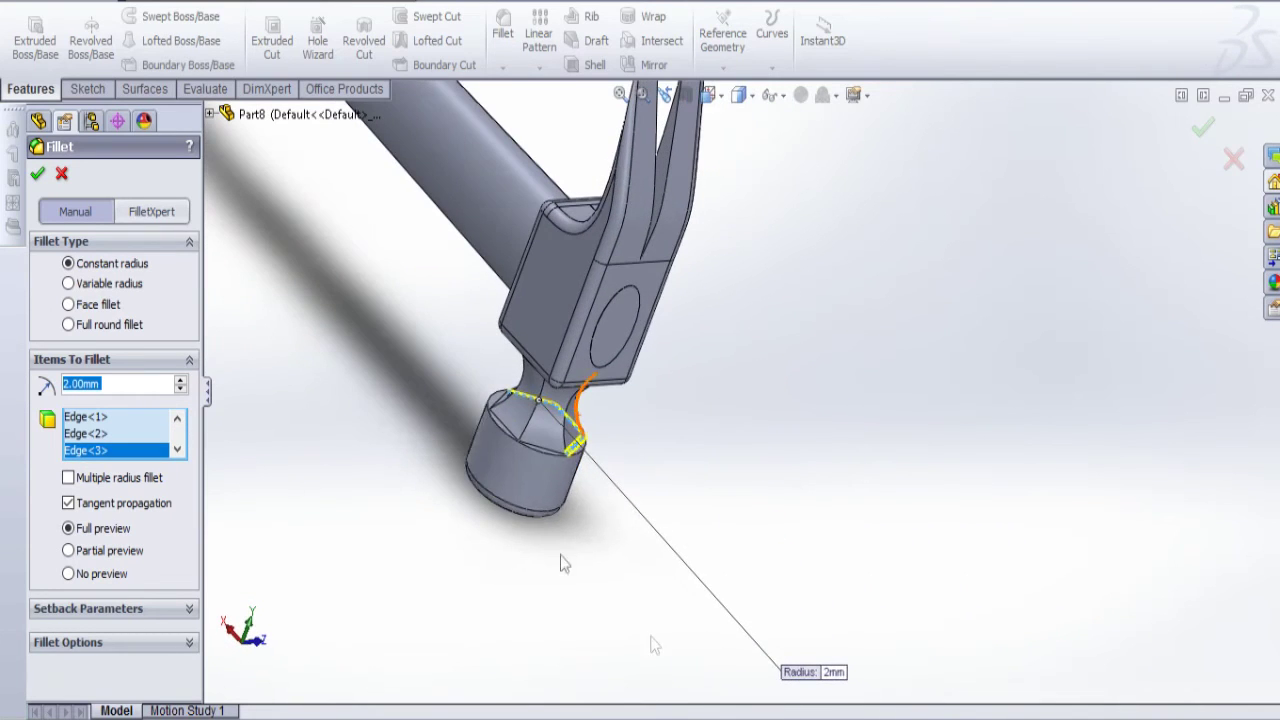
{"action": "left_click", "coordinate": [549, 450]}
{"action": "left_click", "coordinate": [506, 428]}
{"action": "left_click", "coordinate": [527, 432]}
{"action": "middle_click_drag", "start_coordinate": [527, 432], "coordinate": [490, 425]}
{"action": "left_click", "coordinate": [479, 414]}
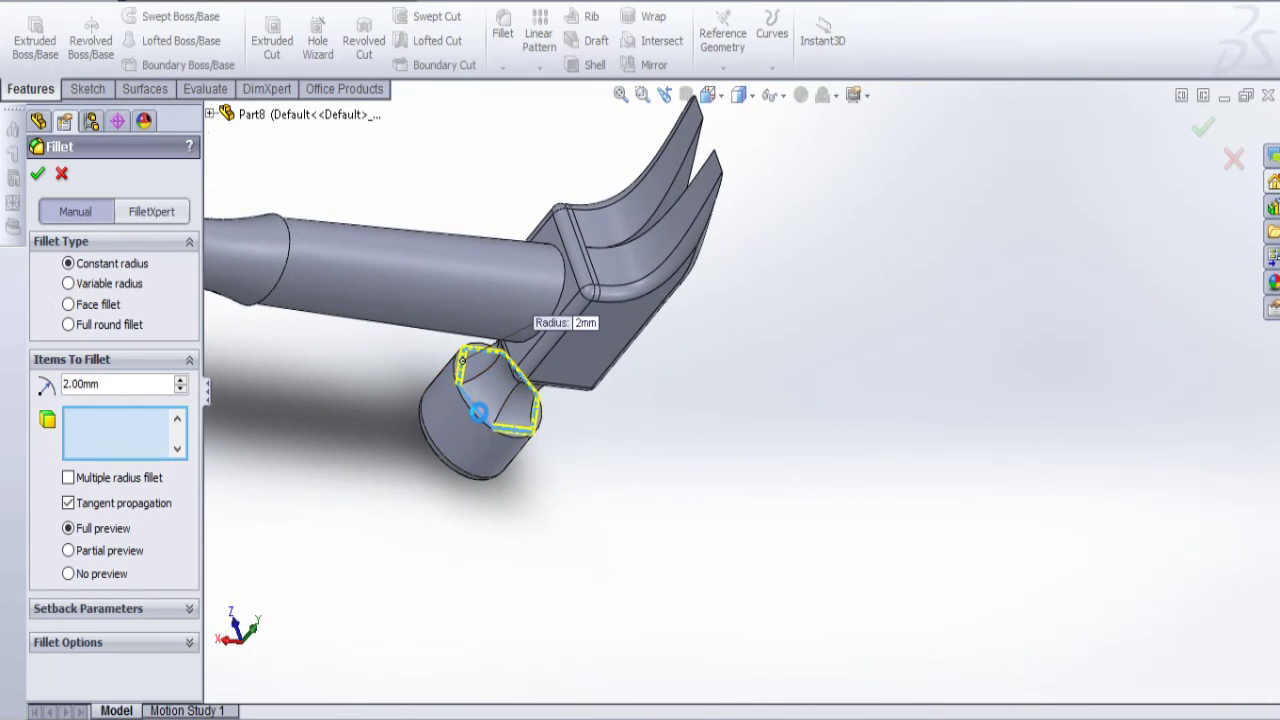
{"action": "left_click", "coordinate": [479, 414]}
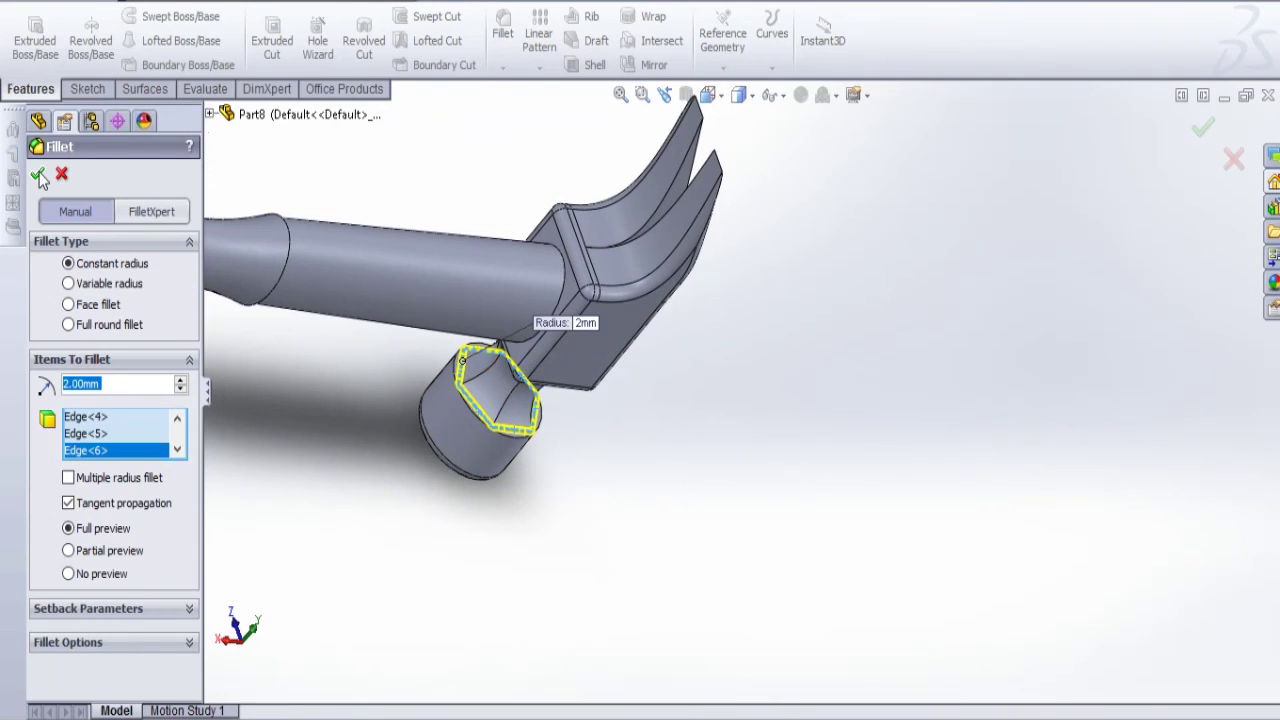
{"action": "left_click", "coordinate": [413, 420]}
{"action": "key", "text": "Return"}
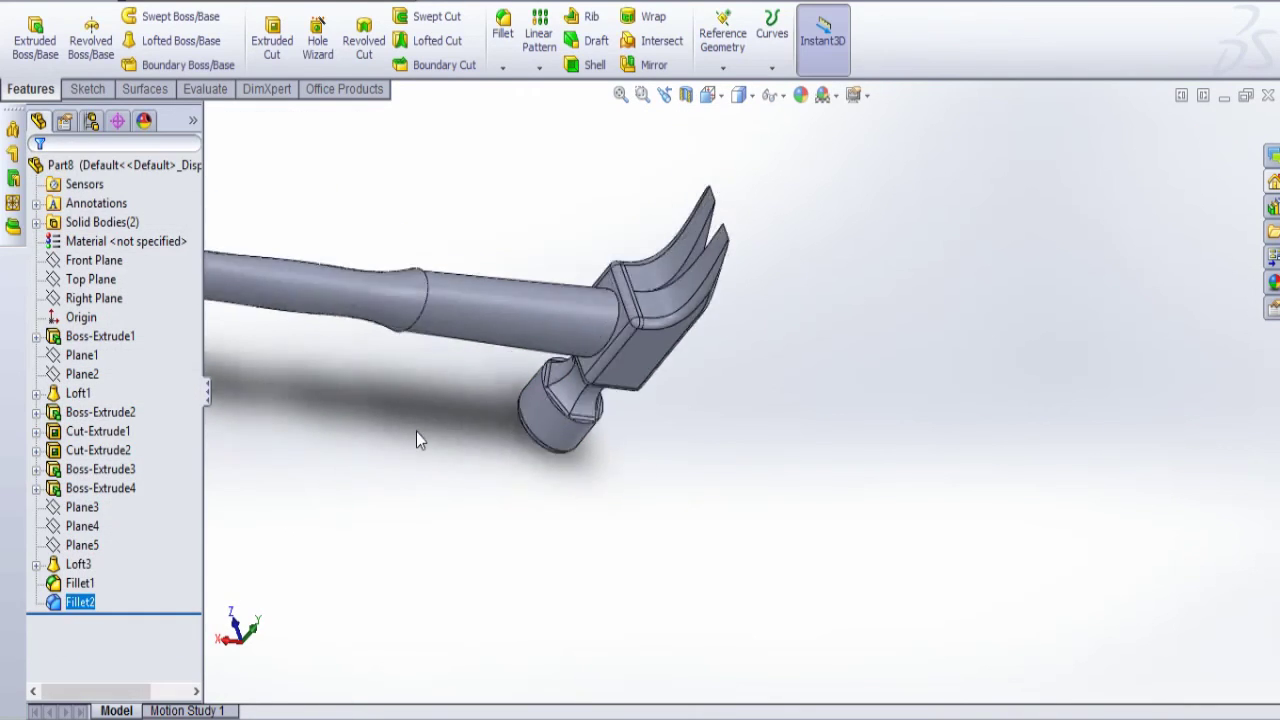
Edit Fillet2 to include the elliptical edge where the handle's straight section meets the lofted grip
{"action": "scroll", "coordinate": [416, 431], "scroll_direction": "up", "scroll_amount": 5}
{"action": "middle_click_drag", "start_coordinate": [437, 449], "coordinate": [686, 437]}
{"action": "right_click", "coordinate": [95, 612]}
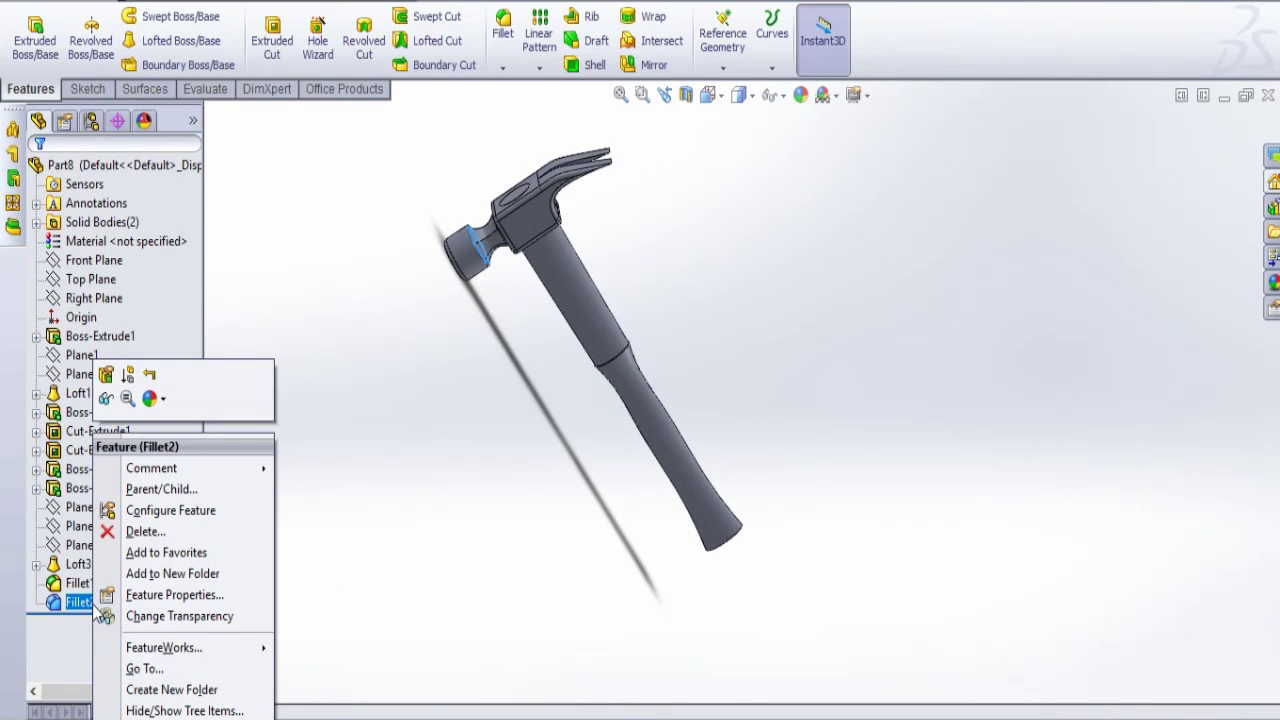
{"action": "left_click", "coordinate": [503, 525]}
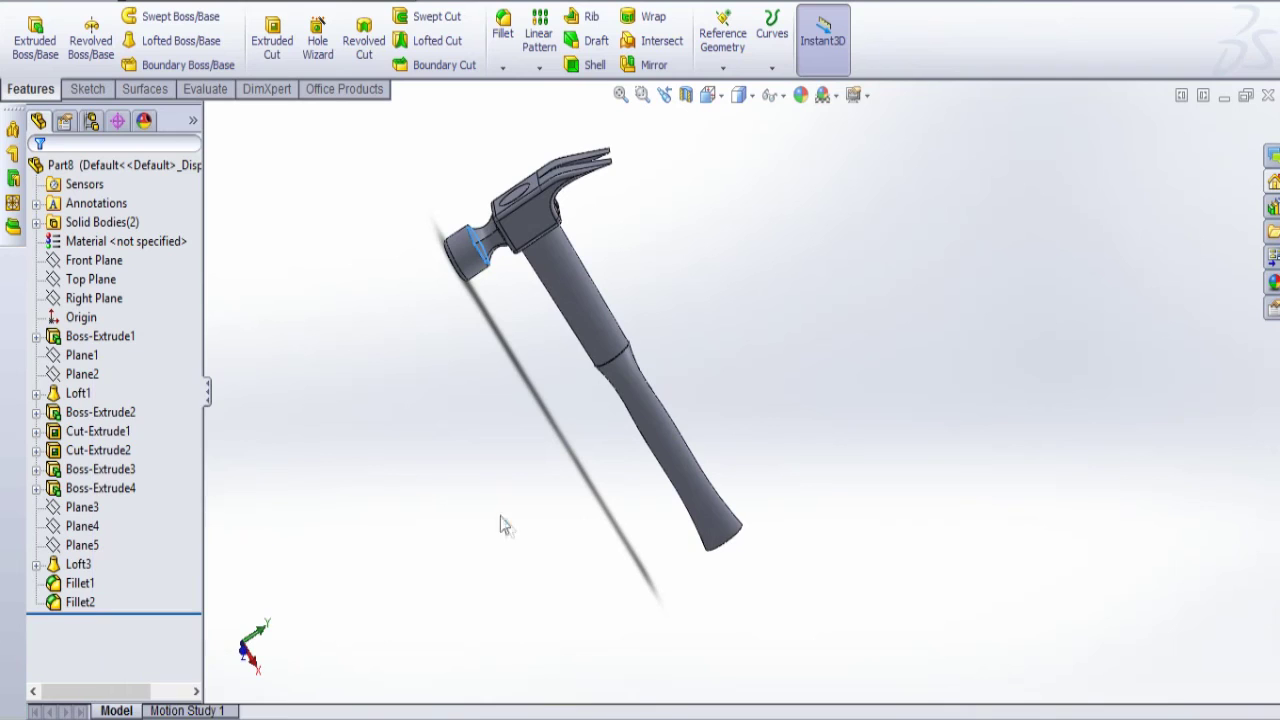
{"action": "scroll", "coordinate": [614, 356], "scroll_direction": "down", "scroll_amount": 2}
{"action": "middle_click_drag", "start_coordinate": [660, 360], "coordinate": [702, 380]}
{"action": "scroll", "coordinate": [702, 380], "scroll_direction": "down", "scroll_amount": 2}
{"action": "scroll", "coordinate": [702, 380], "scroll_direction": "down", "scroll_amount": 4}
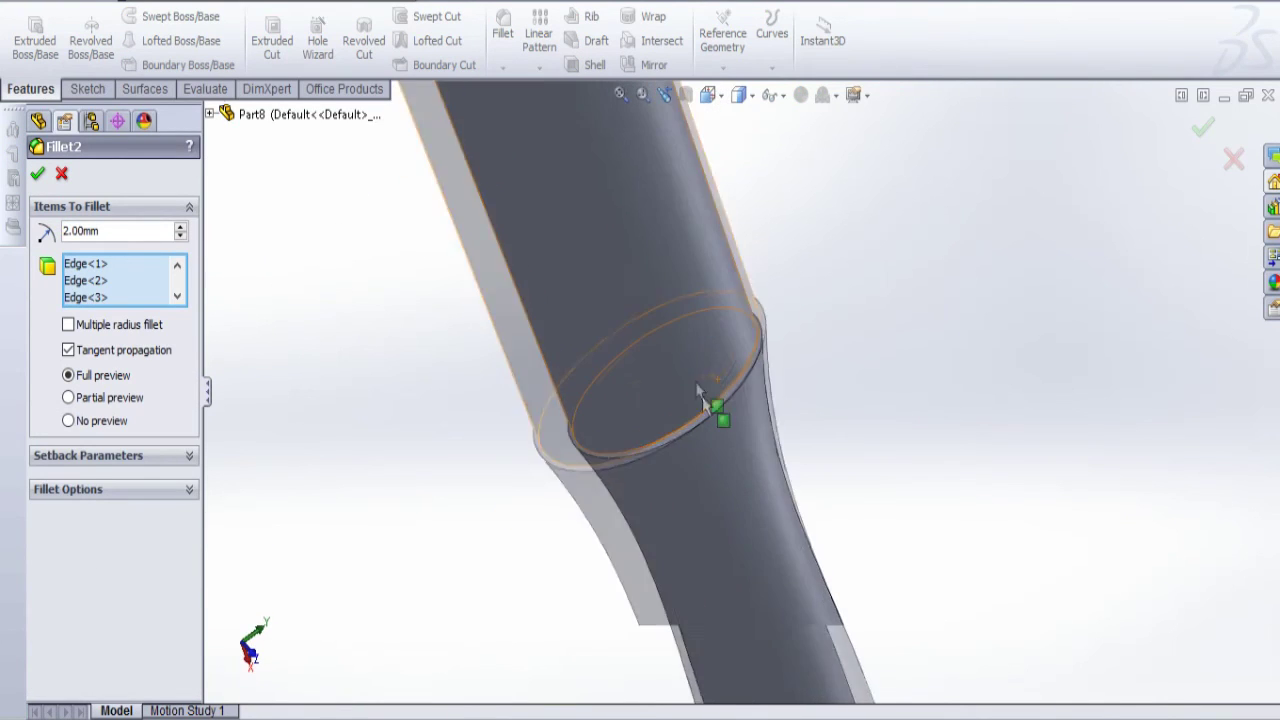
{"action": "left_click", "coordinate": [714, 412]}
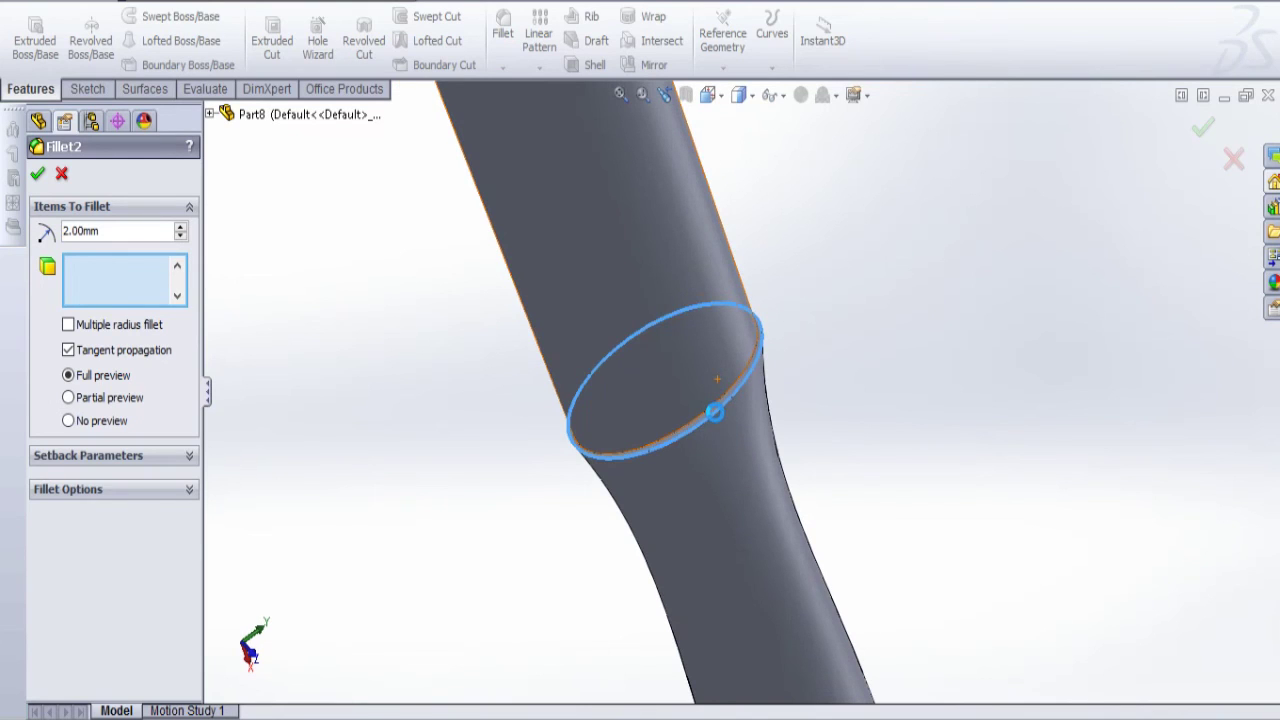
{"action": "left_click", "coordinate": [715, 413]}
{"action": "scroll", "coordinate": [715, 416], "scroll_direction": "down", "scroll_amount": 5}
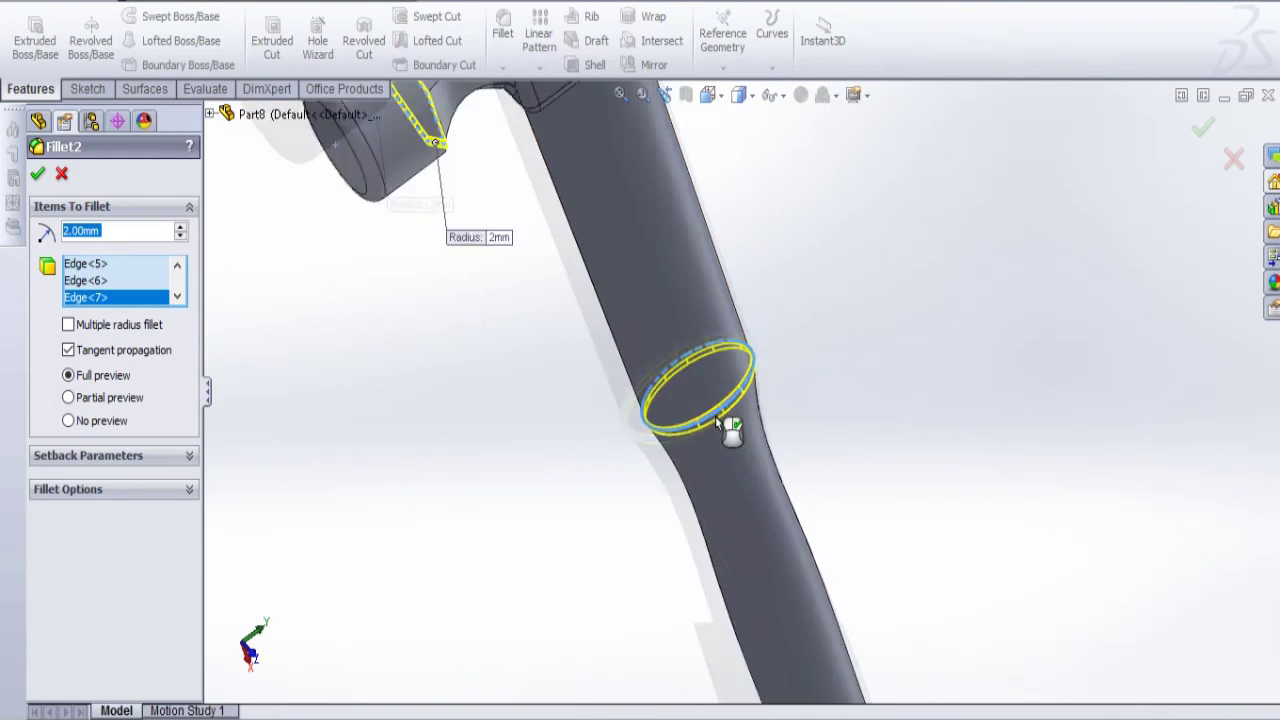
{"action": "middle_click_drag", "start_coordinate": [771, 449], "coordinate": [643, 500]}
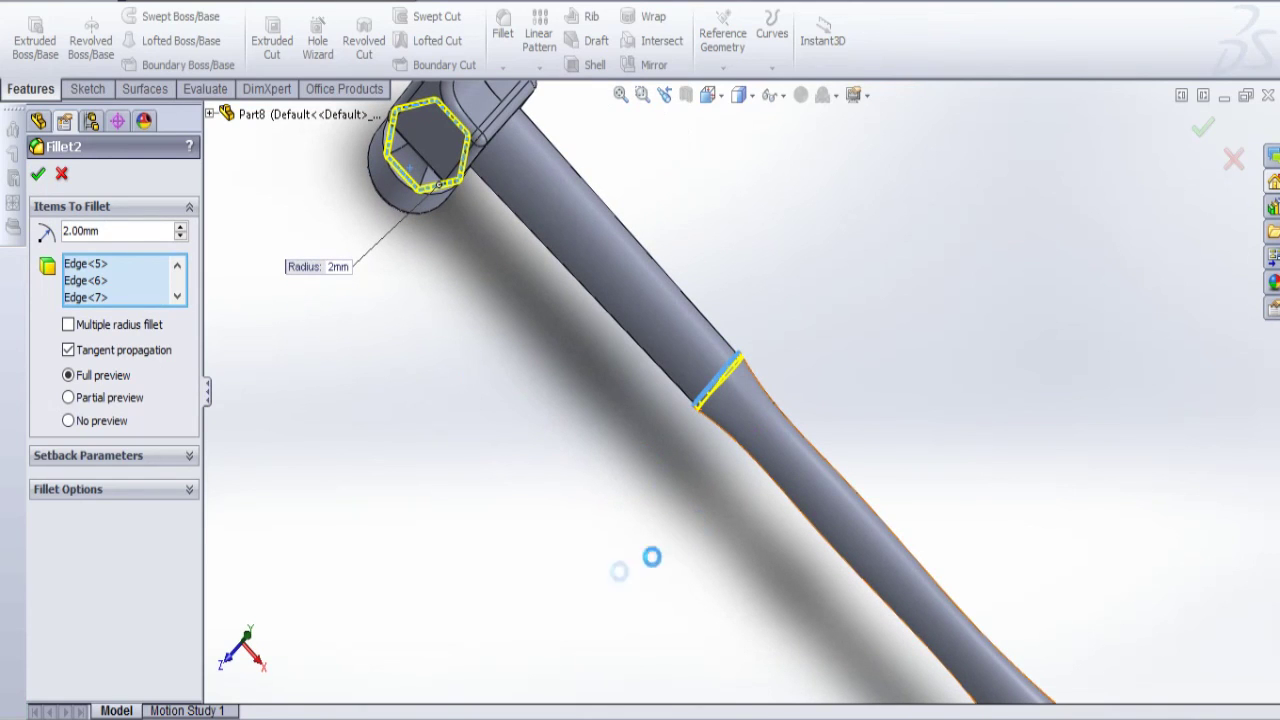
{"action": "scroll", "coordinate": [700, 616], "scroll_direction": "up", "scroll_amount": 2}
{"action": "left_click", "coordinate": [717, 599]}
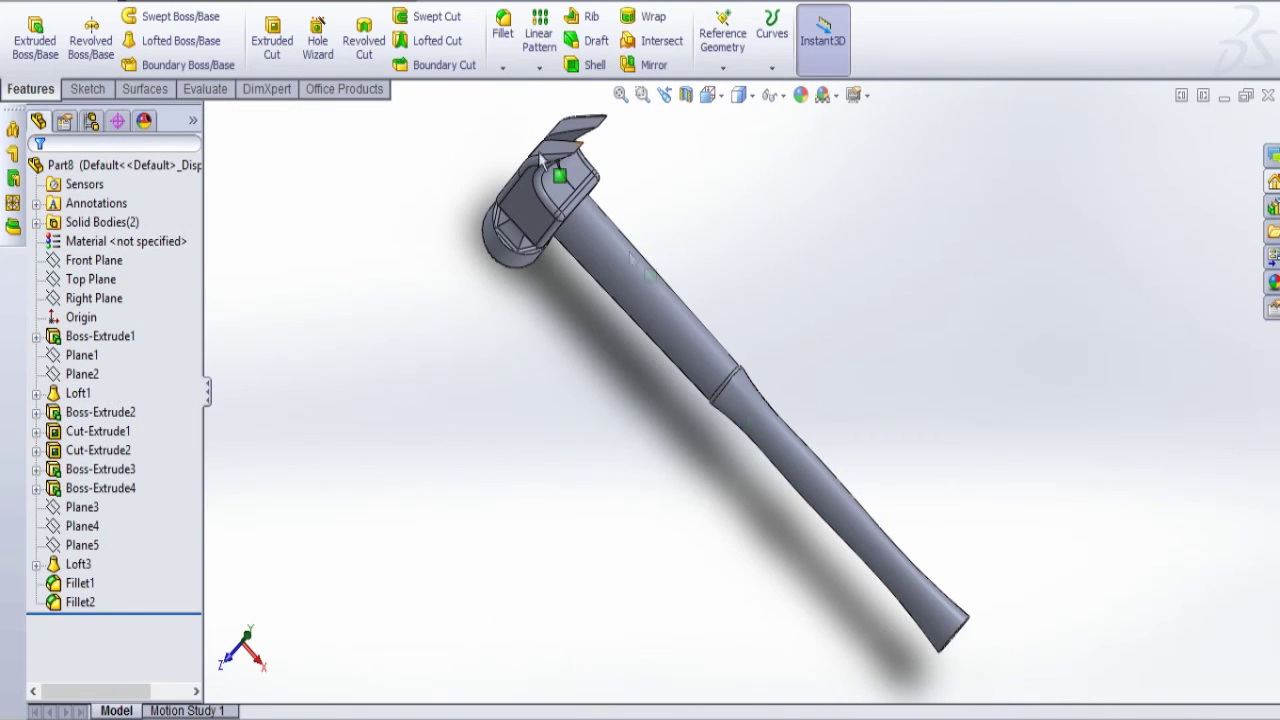
Fillet the outer edge at the free end of the handle with a 3 mm constant radius
{"action": "left_click", "coordinate": [506, 38]}
{"action": "type", "text": "3"}
{"action": "key", "text": "Return"}
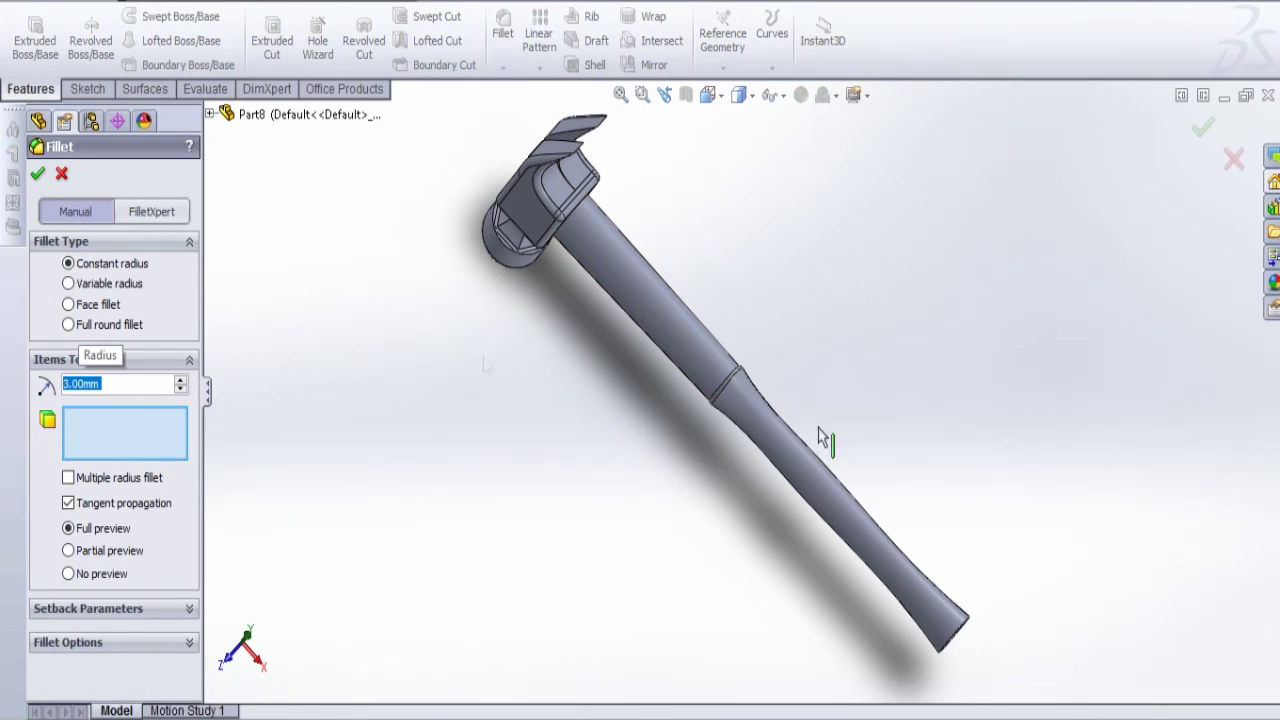
{"action": "left_click", "coordinate": [966, 634]}
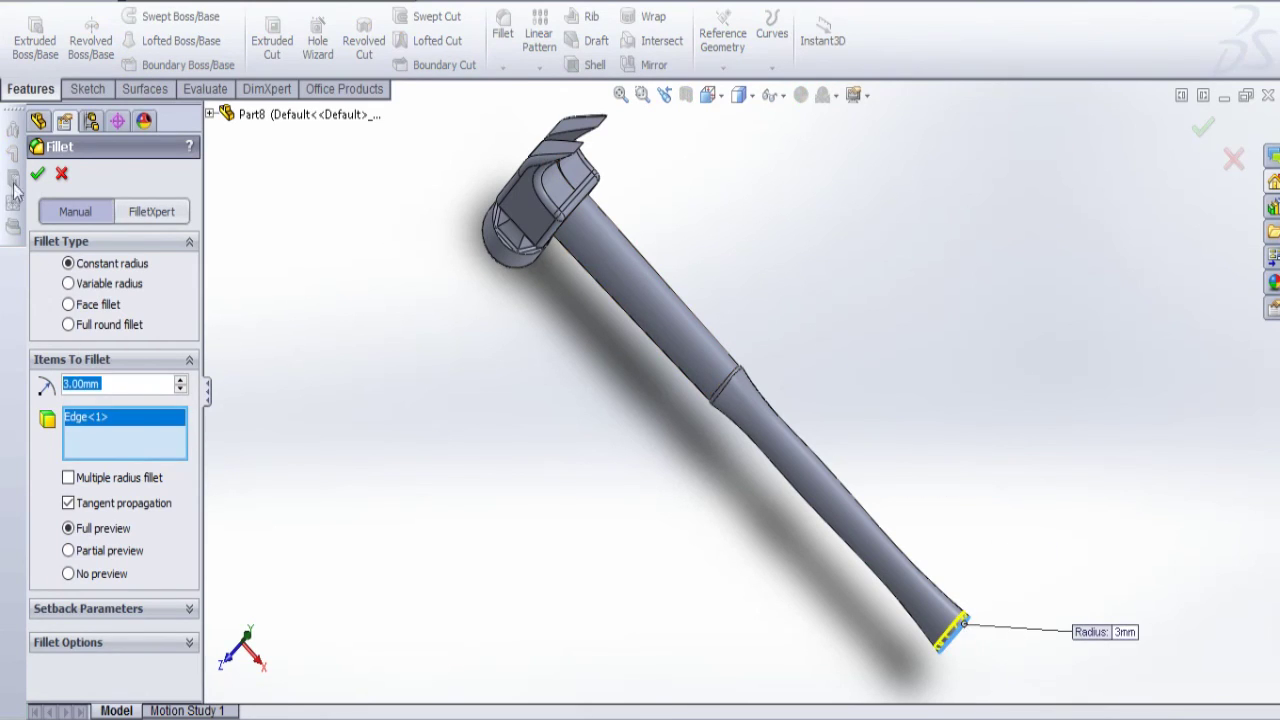
{"action": "key", "text": "Return"}
{"action": "left_click", "coordinate": [880, 346]}
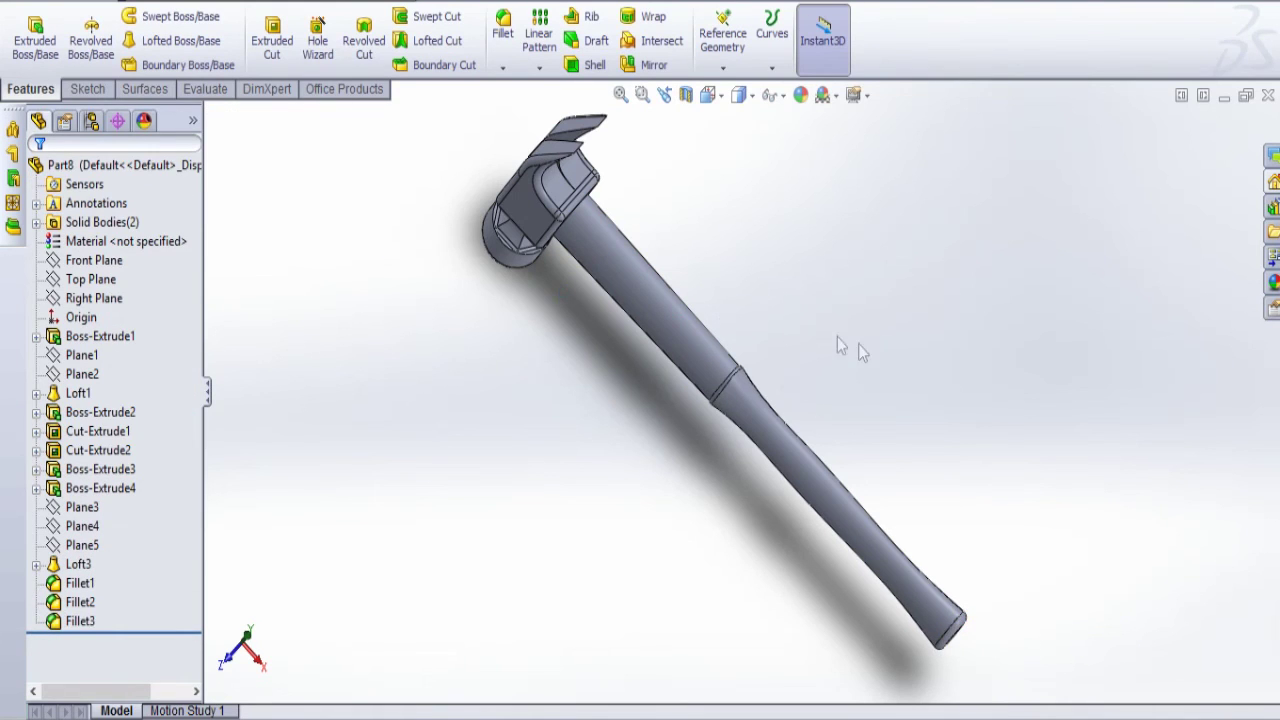
{"action": "scroll", "coordinate": [837, 340], "scroll_direction": "up", "scroll_amount": 3}
{"action": "middle_click_drag", "start_coordinate": [755, 332], "coordinate": [664, 586]}
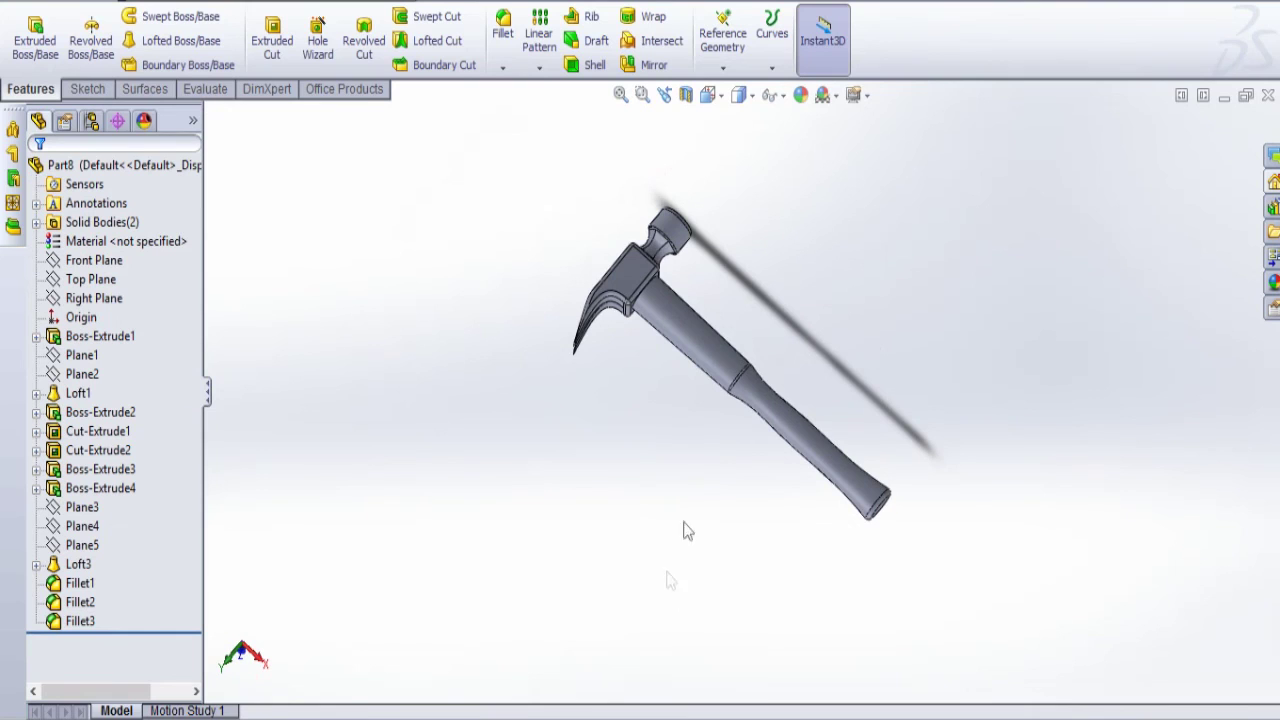
{"action": "middle_click_drag", "start_coordinate": [732, 365], "coordinate": [896, 447]}
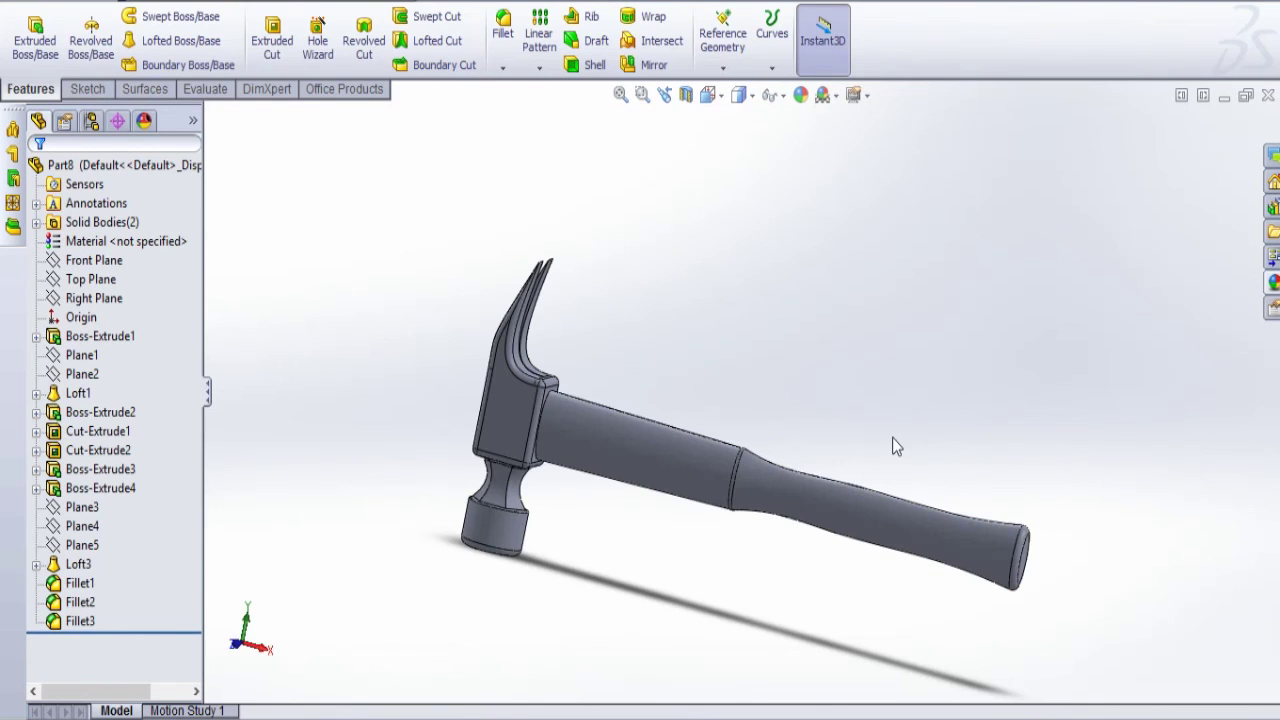
Apply a grey metal appearance to Boss-Extrude3 and Boss-Extrude4, the handle's straight section and the part inside the head
{"action": "middle_click_drag", "start_coordinate": [783, 409], "coordinate": [697, 440]}
{"action": "left_click", "coordinate": [105, 432]}
{"action": "left_click", "coordinate": [108, 451]}
{"action": "left_click", "coordinate": [108, 469]}
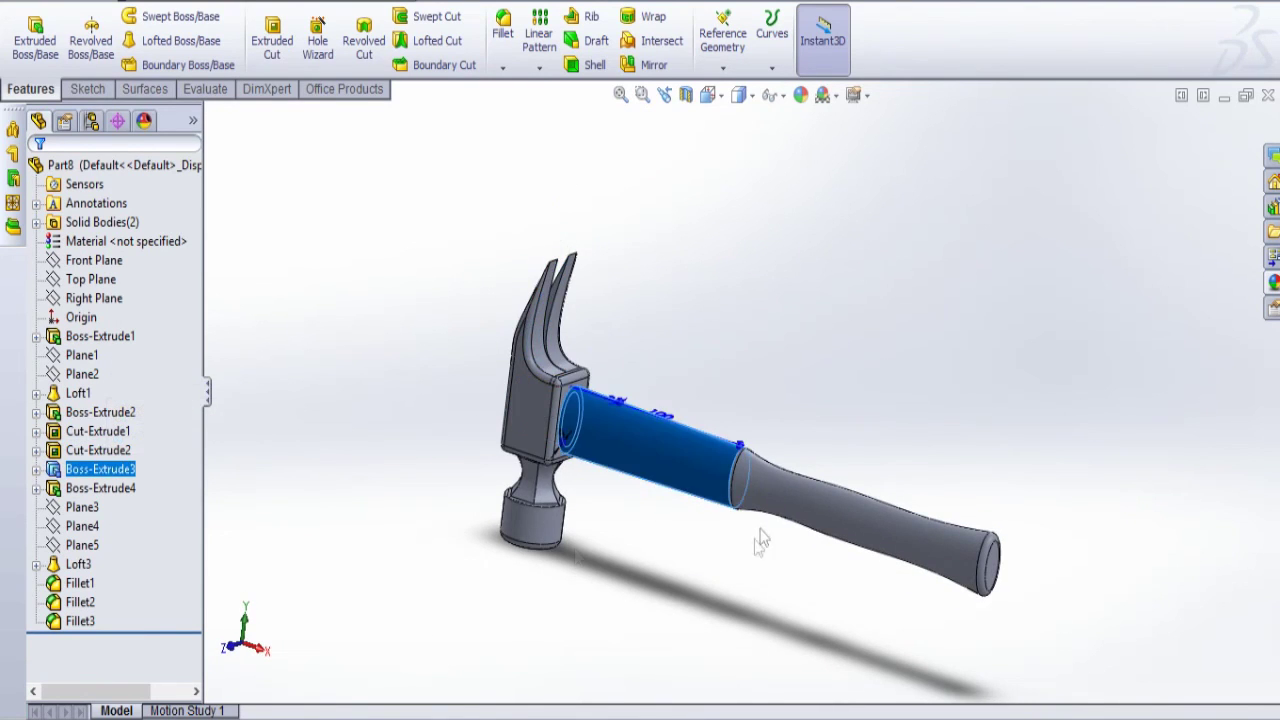
{"action": "middle_click_drag", "start_coordinate": [761, 531], "coordinate": [820, 532]}
{"action": "left_click", "coordinate": [110, 489], "text": "ctrl"}
{"action": "left_click", "coordinate": [1272, 282]}
{"action": "left_click", "coordinate": [1060, 208]}
{"action": "scroll", "coordinate": [1150, 540], "scroll_direction": "down", "scroll_amount": 3}
{"action": "left_click_drag", "start_coordinate": [1194, 477], "coordinate": [700, 470]}
{"action": "scroll", "coordinate": [735, 390], "scroll_direction": "up", "scroll_amount": 2}
{"action": "middle_click_drag", "start_coordinate": [735, 560], "coordinate": [697, 589]}
Select the lofted grip together with the Fillet3 and Fillet2 faces at its two ends
{"action": "left_click", "coordinate": [820, 480]}
{"action": "mouse_move", "coordinate": [814, 514]}
{"action": "middle_mouse_down"}
{"action": "mouse_move", "coordinate": [760, 600]}
{"action": "mouse_move", "coordinate": [832, 512]}
{"action": "middle_mouse_up"}
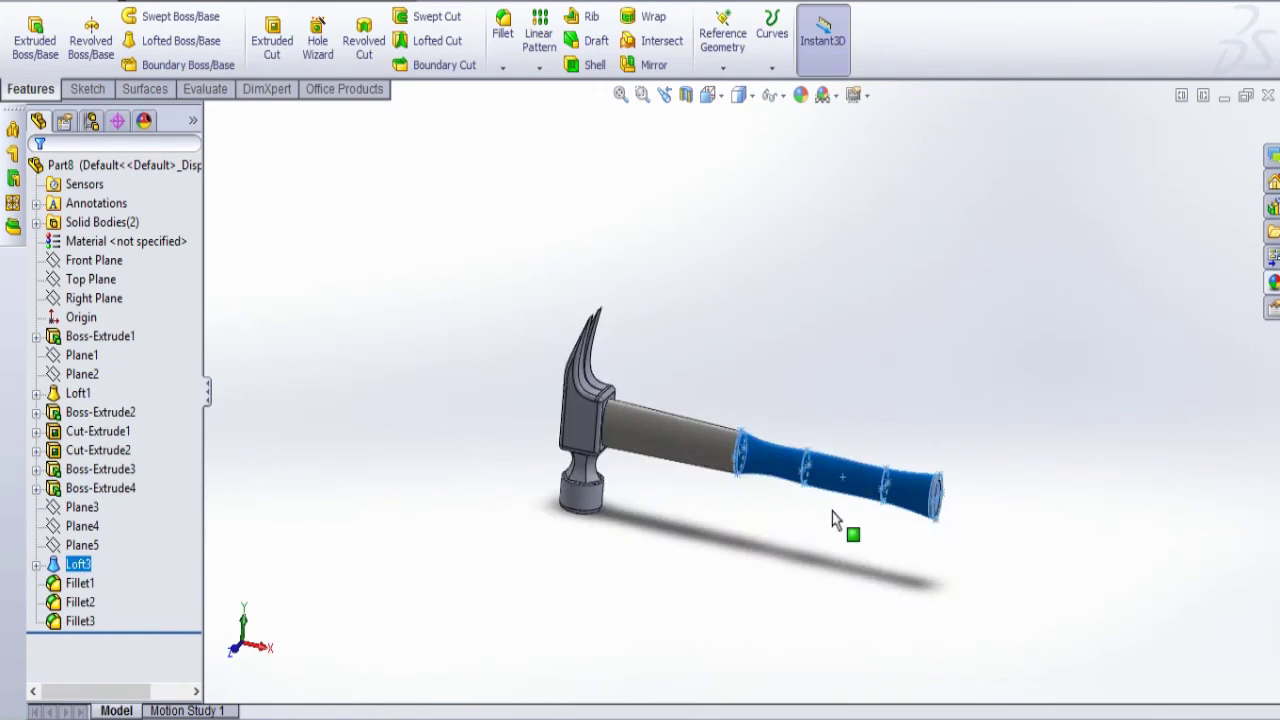
{"action": "scroll", "coordinate": [832, 512], "scroll_direction": "down", "scroll_amount": 4}
{"action": "left_click", "coordinate": [805, 434], "text": "ctrl"}
{"action": "middle_click_drag", "start_coordinate": [805, 434], "coordinate": [560, 449]}
{"action": "middle_click_drag", "start_coordinate": [463, 449], "coordinate": [473, 339]}
{"action": "scroll", "coordinate": [473, 339], "scroll_direction": "down", "scroll_amount": 2}
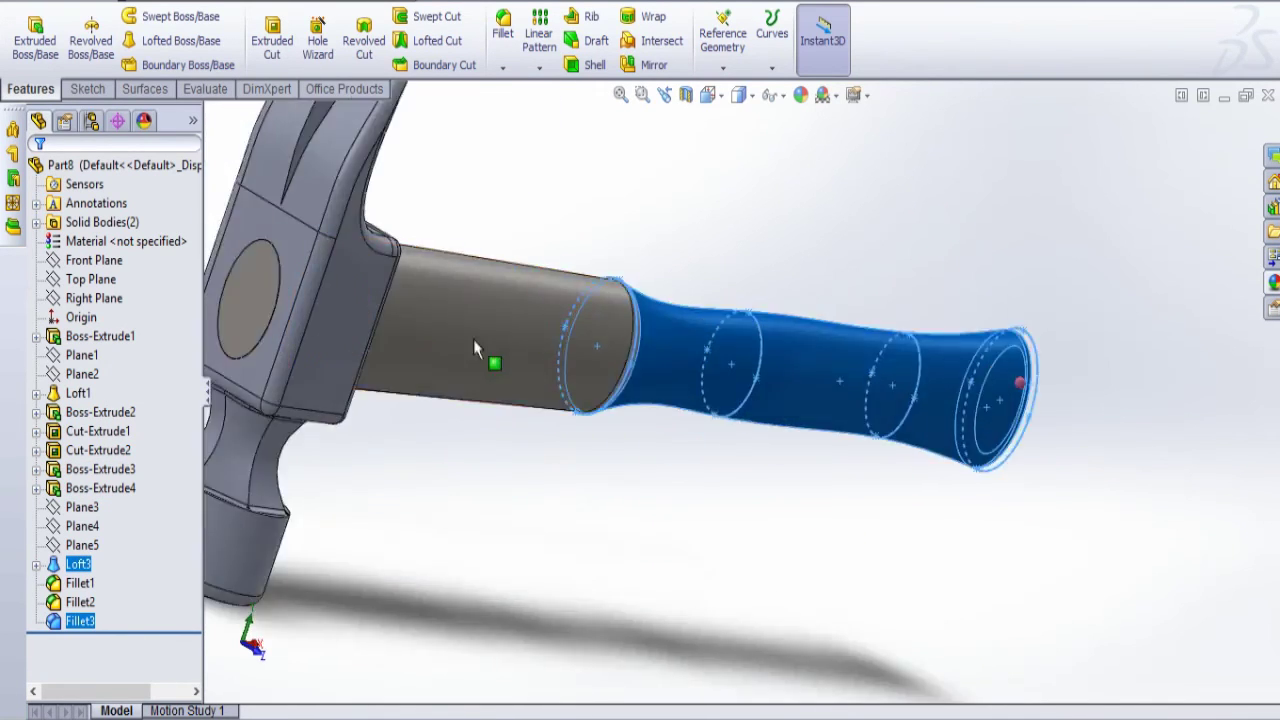
{"action": "scroll", "coordinate": [597, 346], "scroll_direction": "down", "scroll_amount": 6}
{"action": "left_click", "coordinate": [737, 357], "text": "ctrl"}
{"action": "scroll", "coordinate": [748, 374], "scroll_direction": "up", "scroll_amount": 7}
{"action": "middle_click_drag", "start_coordinate": [1003, 590], "coordinate": [945, 548]}
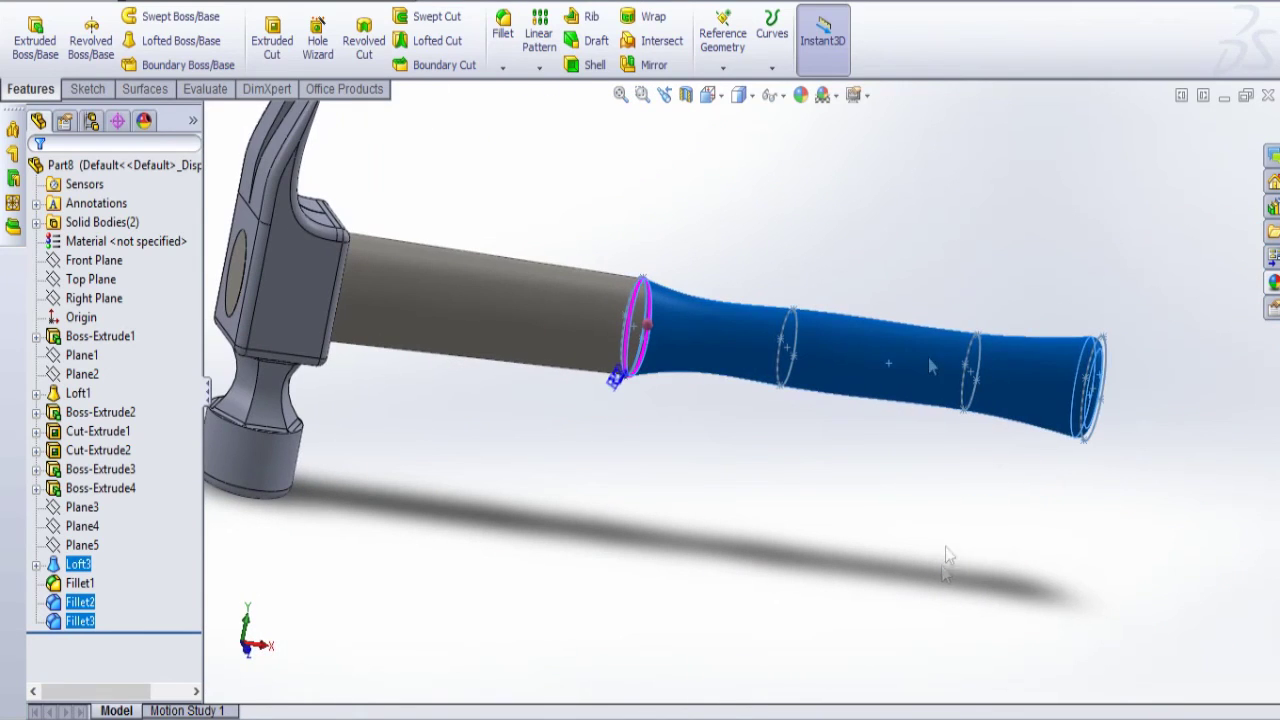
Give the selected grip faces the textured rubber appearance in red
{"action": "left_click", "coordinate": [800, 94]}
{"action": "left_click", "coordinate": [70, 597]}
{"action": "scroll", "coordinate": [1092, 210], "scroll_direction": "down", "scroll_amount": 4}
{"action": "scroll", "coordinate": [1092, 212], "scroll_direction": "down", "scroll_amount": 1}
{"action": "left_click", "coordinate": [1002, 264]}
{"action": "left_click", "coordinate": [1062, 266]}
{"action": "scroll", "coordinate": [1064, 268], "scroll_direction": "down", "scroll_amount": 1}
{"action": "left_click", "coordinate": [1066, 246]}
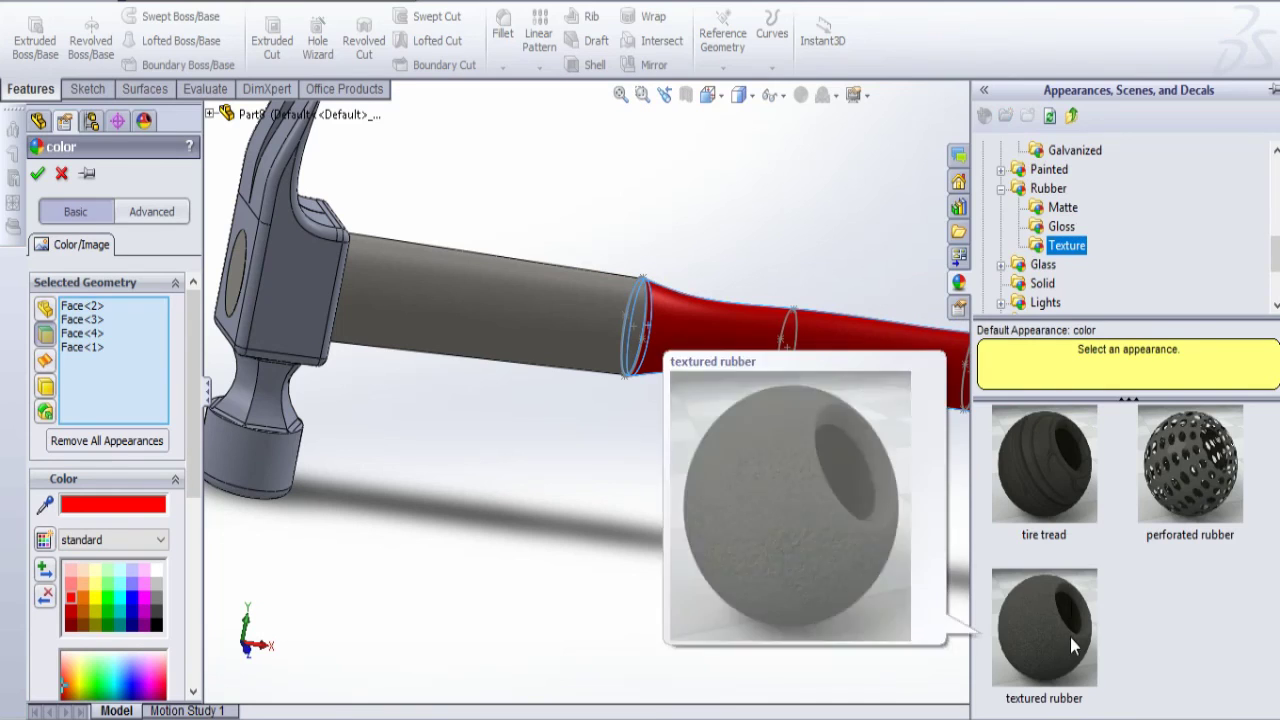
{"action": "left_click", "coordinate": [1071, 637]}
{"action": "left_click", "coordinate": [71, 602]}
{"action": "left_click", "coordinate": [1203, 131]}
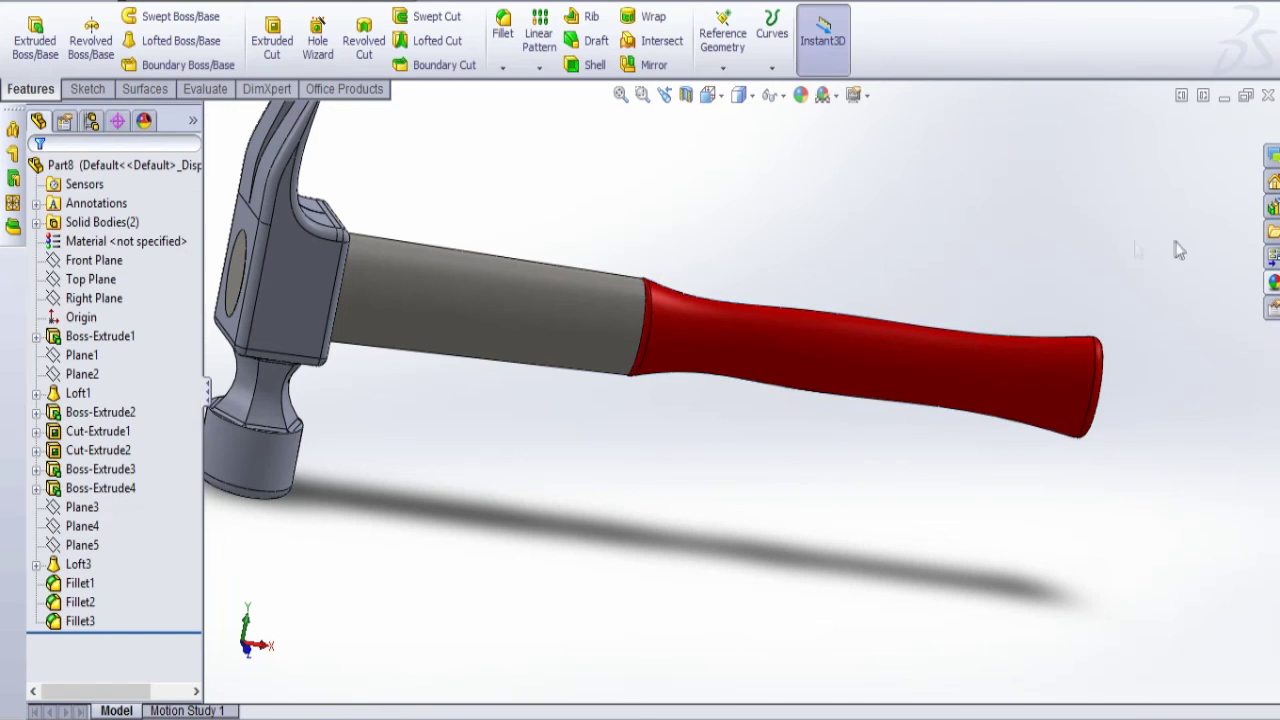
Select the hammer head's Fillet1, Boss-Extrude1 and Boss-Extrude2 features together
{"action": "middle_click_drag", "start_coordinate": [1104, 322], "coordinate": [1040, 271]}
{"action": "scroll", "coordinate": [751, 285], "scroll_direction": "up", "scroll_amount": 4}
{"action": "middle_click_drag", "start_coordinate": [751, 285], "coordinate": [634, 291]}
{"action": "scroll", "coordinate": [398, 266], "scroll_direction": "down", "scroll_amount": 4}
{"action": "left_click", "coordinate": [82, 583]}
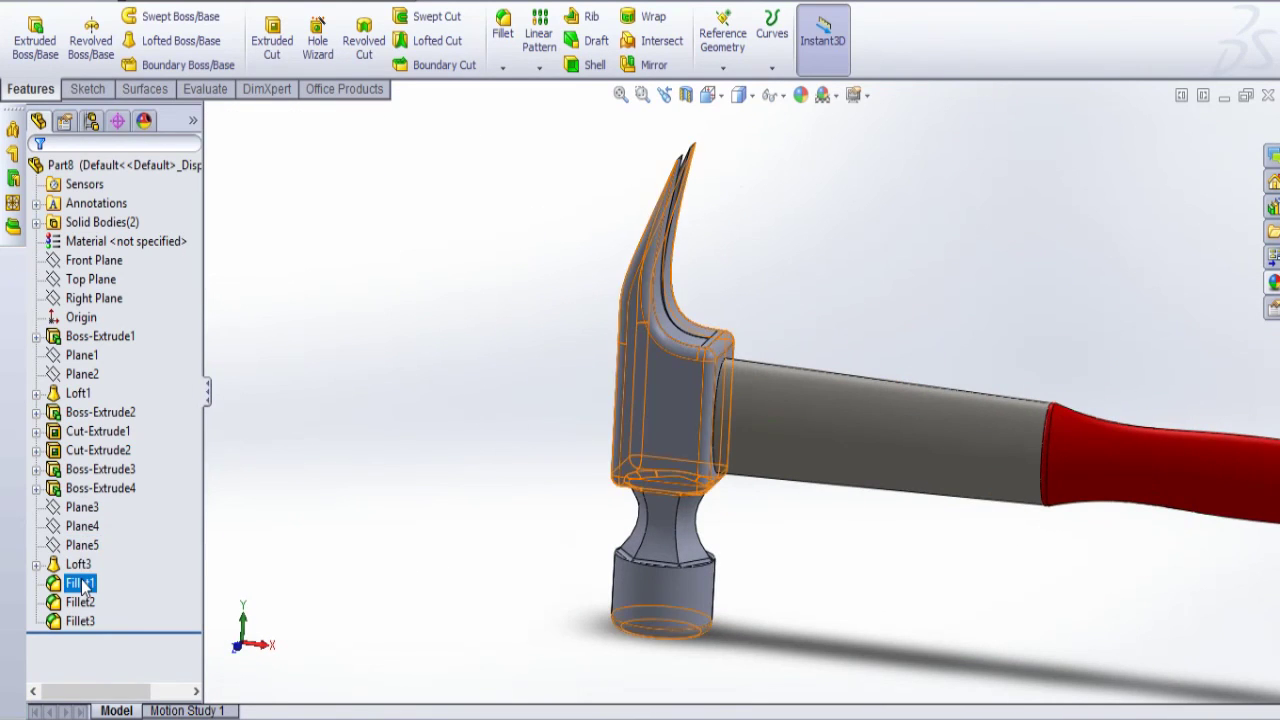
{"action": "scroll", "coordinate": [886, 480], "scroll_direction": "up", "scroll_amount": 4}
{"action": "scroll", "coordinate": [703, 457], "scroll_direction": "down", "scroll_amount": 6}
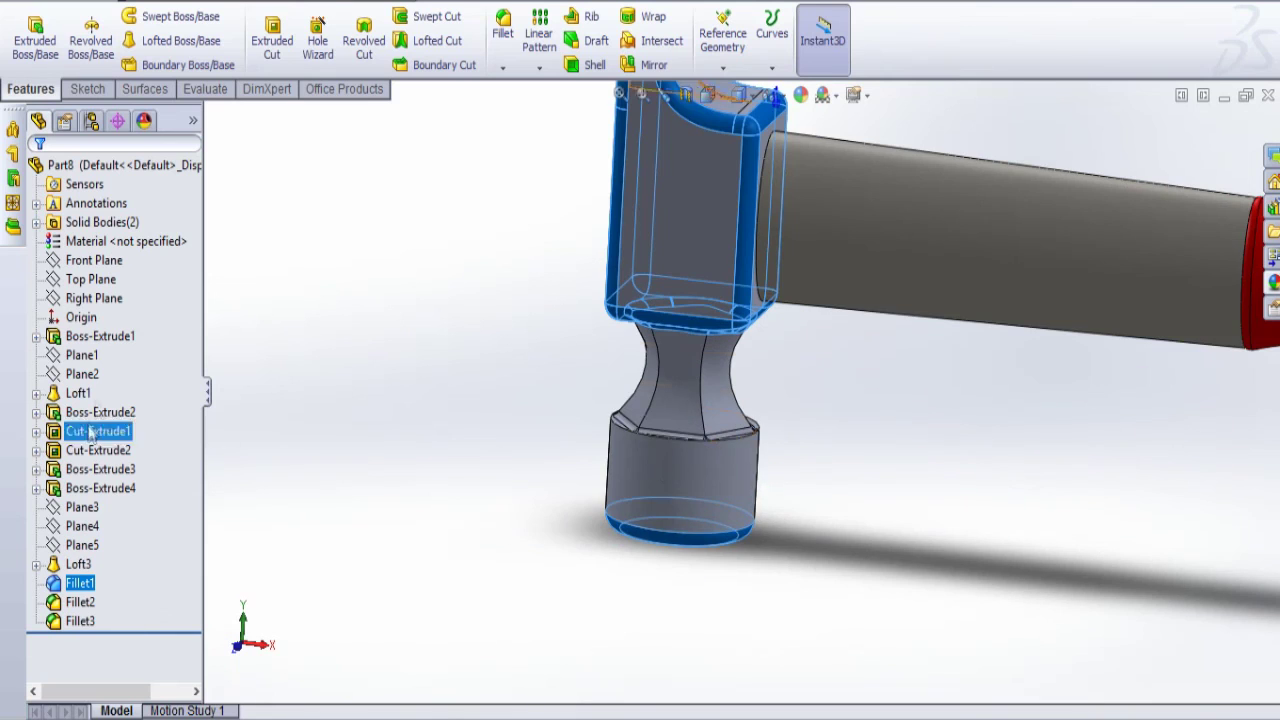
{"action": "left_click", "coordinate": [100, 336], "text": "ctrl"}
{"action": "left_click", "coordinate": [92, 414], "text": "ctrl"}
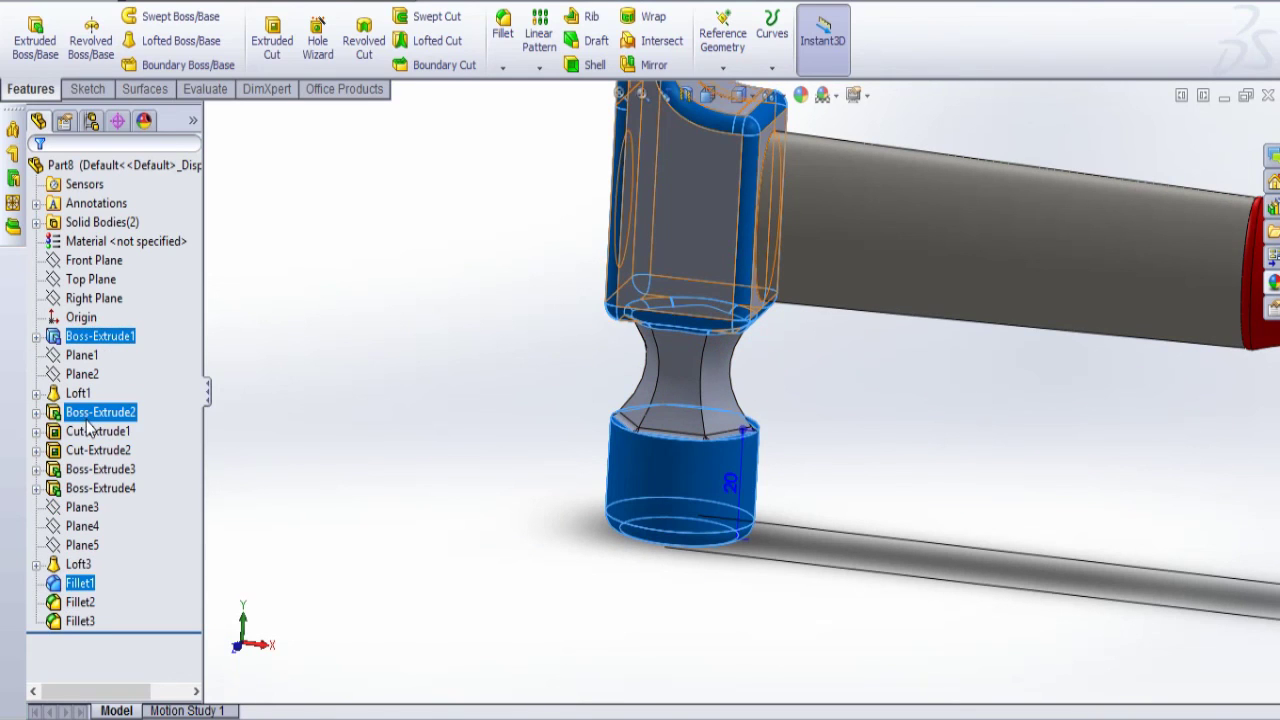
Expand the solid bodies and highlight each one to identify the head and the handle
{"action": "left_click", "coordinate": [36, 222]}
{"action": "left_click", "coordinate": [100, 241], "text": "ctrl"}
{"action": "left_click", "coordinate": [98, 243], "text": "ctrl"}
{"action": "left_click", "coordinate": [97, 260], "text": "ctrl"}
{"action": "scroll", "coordinate": [1003, 474], "scroll_direction": "up", "scroll_amount": 4}
{"action": "middle_click_drag", "start_coordinate": [1003, 474], "coordinate": [1010, 472]}
{"action": "scroll", "coordinate": [1150, 415], "scroll_direction": "down", "scroll_amount": 5}
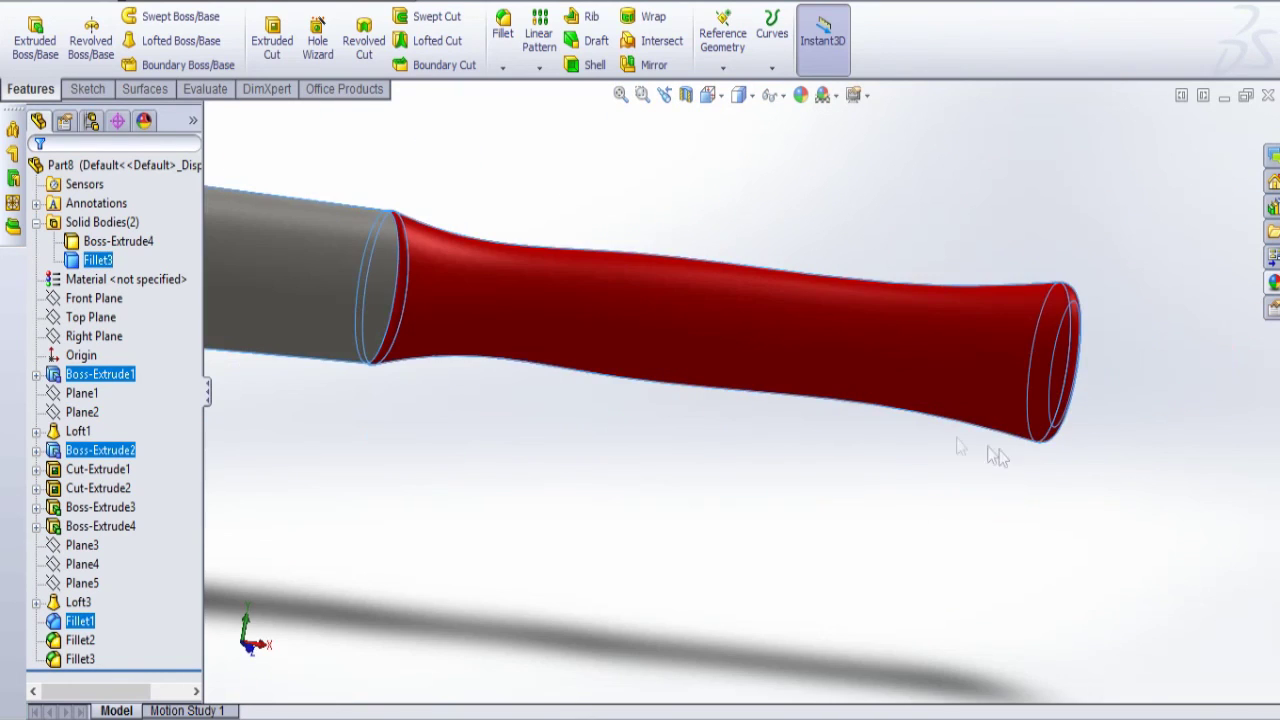
Apply a black appearance from the appearance library to the hammer head
{"action": "scroll", "coordinate": [826, 410], "scroll_direction": "up", "scroll_amount": 4}
{"action": "middle_click_drag", "start_coordinate": [464, 437], "coordinate": [500, 437]}
{"action": "left_click", "coordinate": [1271, 282]}
{"action": "scroll", "coordinate": [1038, 245], "scroll_direction": "up", "scroll_amount": 6}
{"action": "scroll", "coordinate": [1038, 234], "scroll_direction": "down", "scroll_amount": 1}
{"action": "left_click", "coordinate": [1059, 171]}
{"action": "scroll", "coordinate": [1068, 308], "scroll_direction": "down", "scroll_amount": 2}
{"action": "left_click", "coordinate": [1056, 266]}
{"action": "left_click_drag", "start_coordinate": [1044, 625], "coordinate": [752, 556]}
{"action": "middle_click_drag", "start_coordinate": [566, 505], "coordinate": [688, 343]}
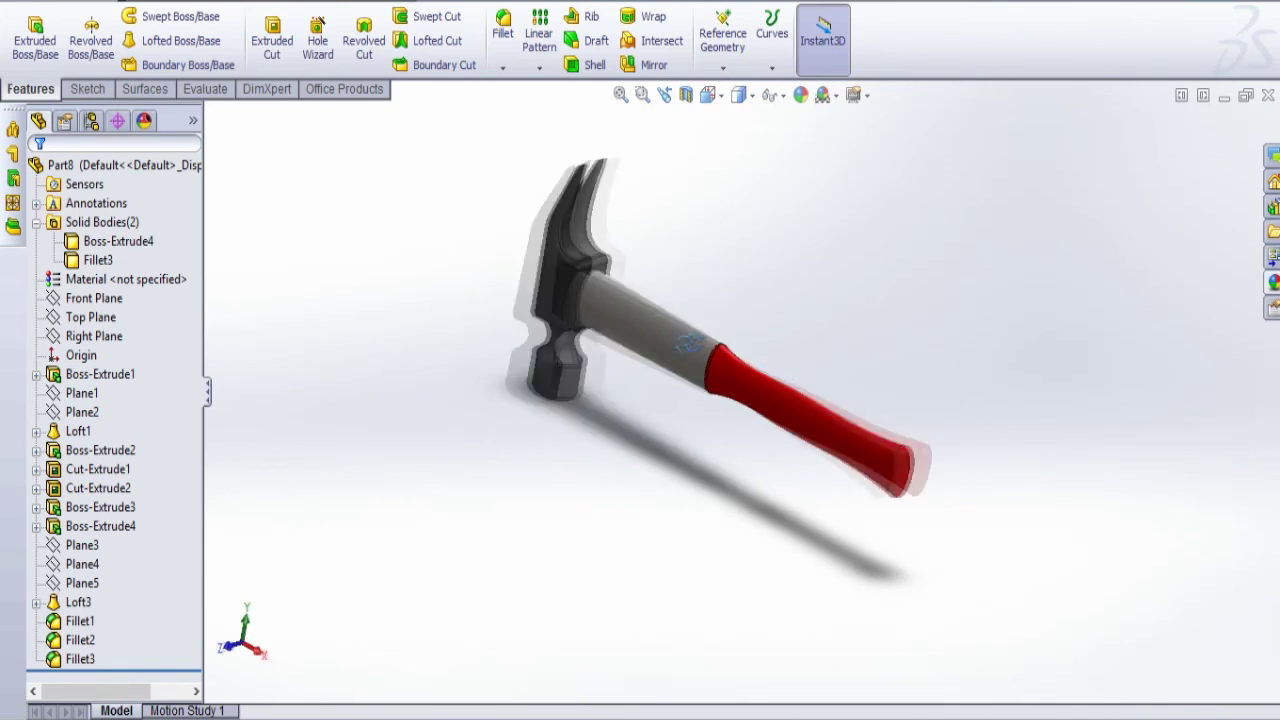
Apply another background scene to the hammer and load the rendering add-in
{"action": "left_click", "coordinate": [823, 95]}
{"action": "left_click", "coordinate": [960, 523]}
{"action": "mouse_move", "coordinate": [700, 453]}
{"action": "middle_mouse_down"}
{"action": "mouse_move", "coordinate": [749, 408]}
{"action": "mouse_move", "coordinate": [803, 391]}
{"action": "mouse_move", "coordinate": [697, 449]}
{"action": "middle_mouse_up"}
{"action": "left_click", "coordinate": [344, 89]}
{"action": "left_click", "coordinate": [102, 35]}
Run a final render of the hammer and close the Final Render window
{"action": "left_click", "coordinate": [339, 88]}
{"action": "left_click", "coordinate": [397, 40]}
{"action": "key", "text": "Return"}
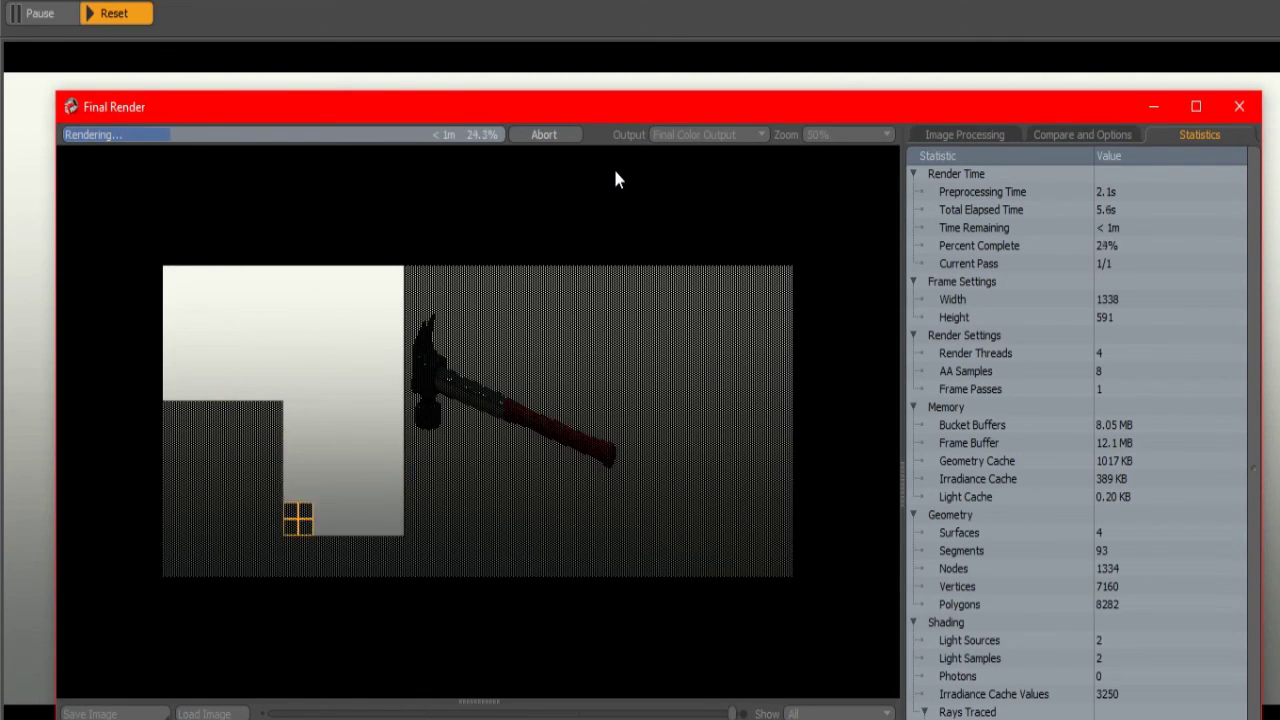
{"action": "left_click", "coordinate": [1250, 110]}
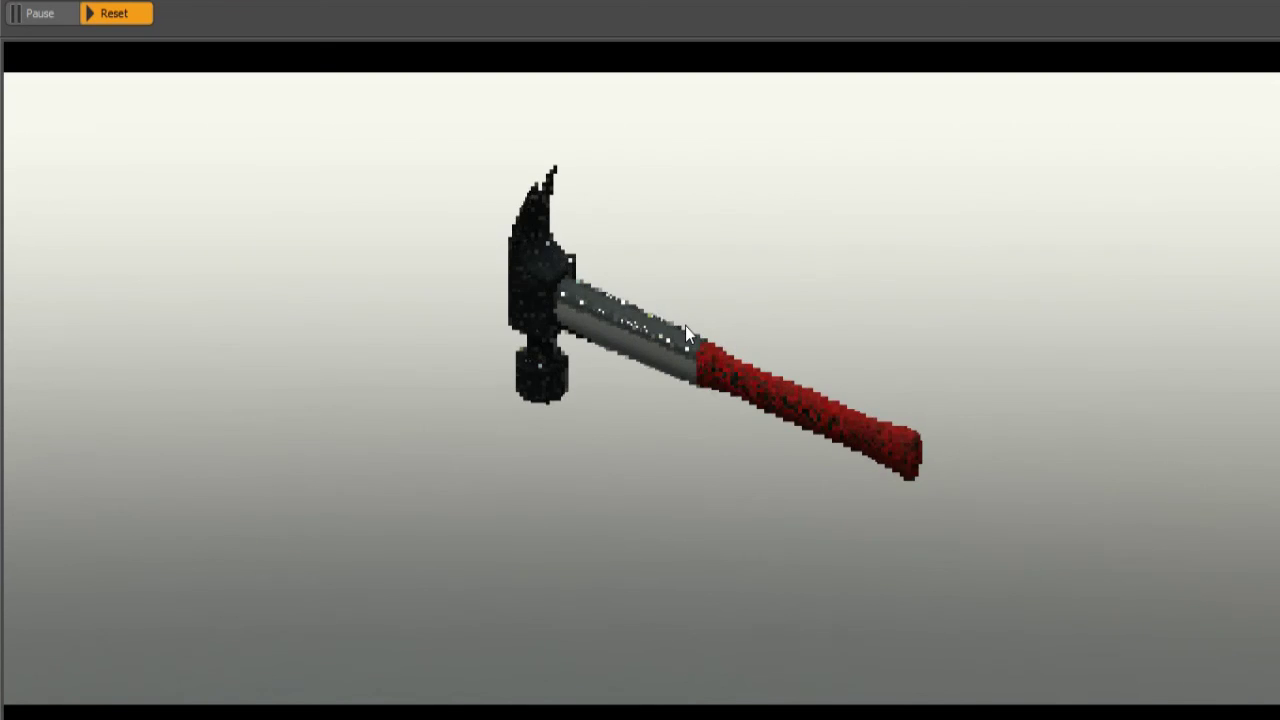
Close the separate preview window and view the hammer closer in the integrated render preview
{"action": "left_click", "coordinate": [1266, 12]}
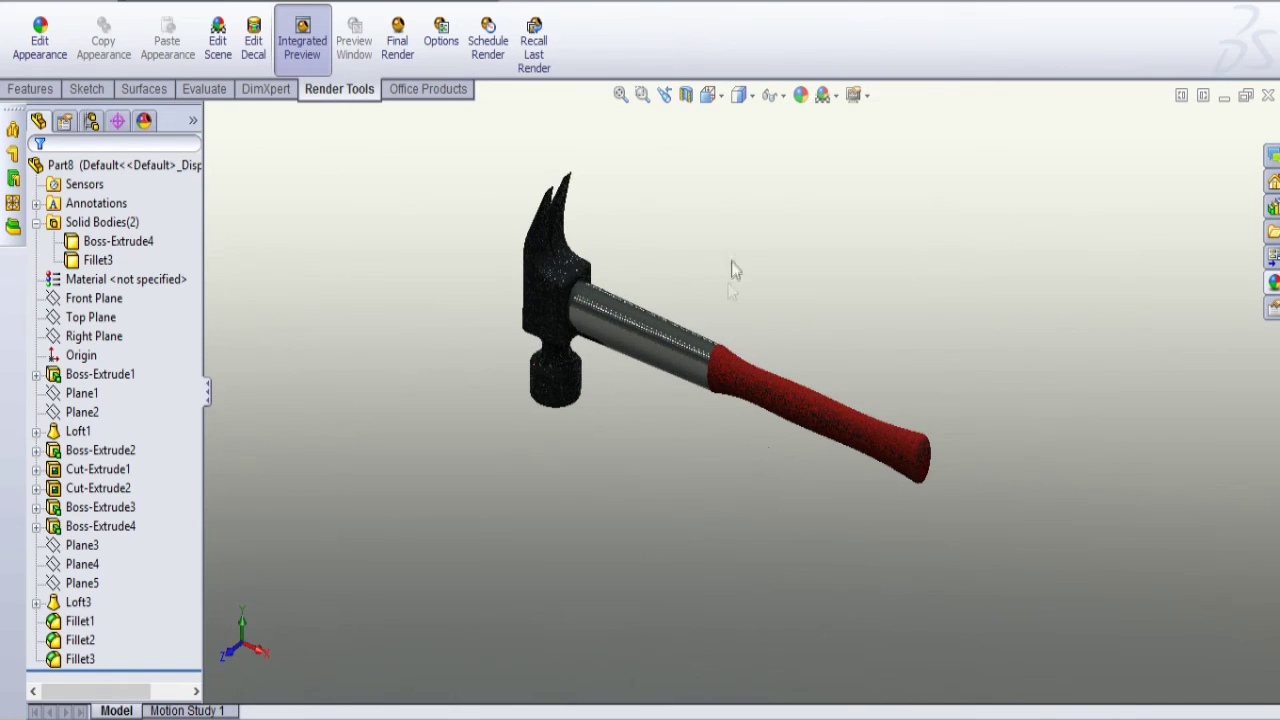
{"action": "left_click", "coordinate": [746, 99]}
{"action": "left_click", "coordinate": [716, 99]}
{"action": "scroll", "coordinate": [729, 343], "scroll_direction": "down", "scroll_amount": 5}
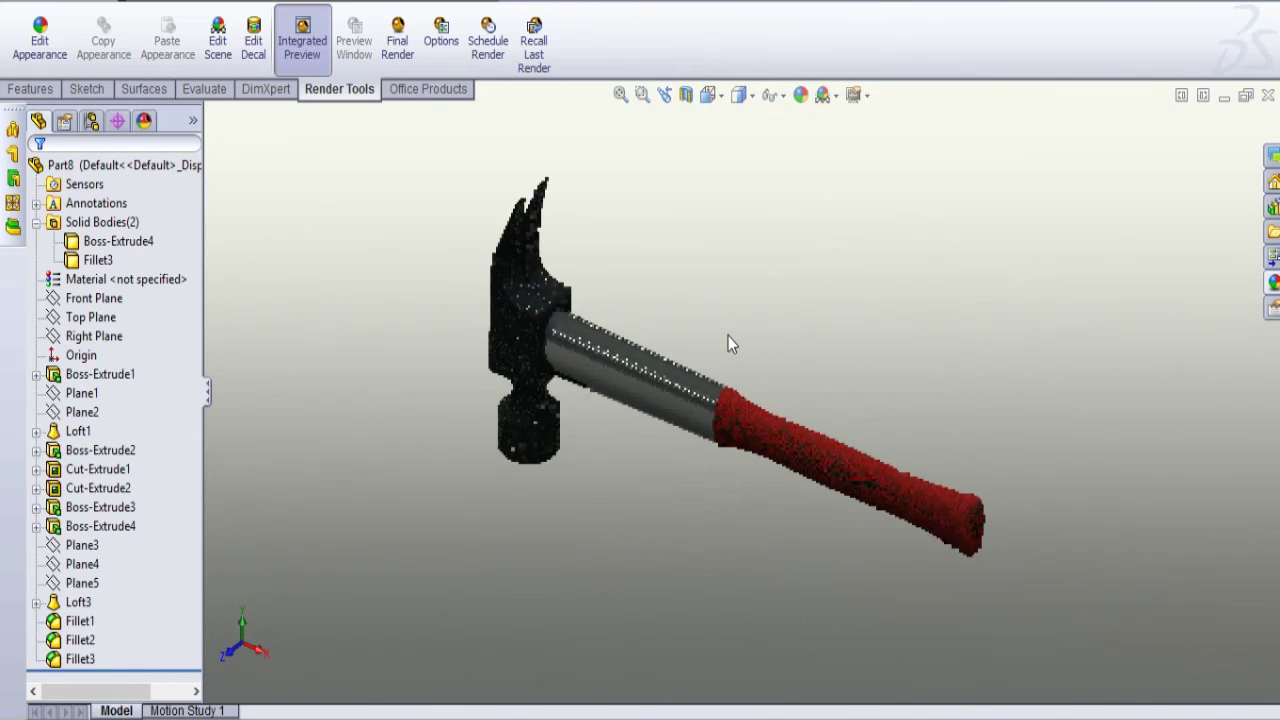